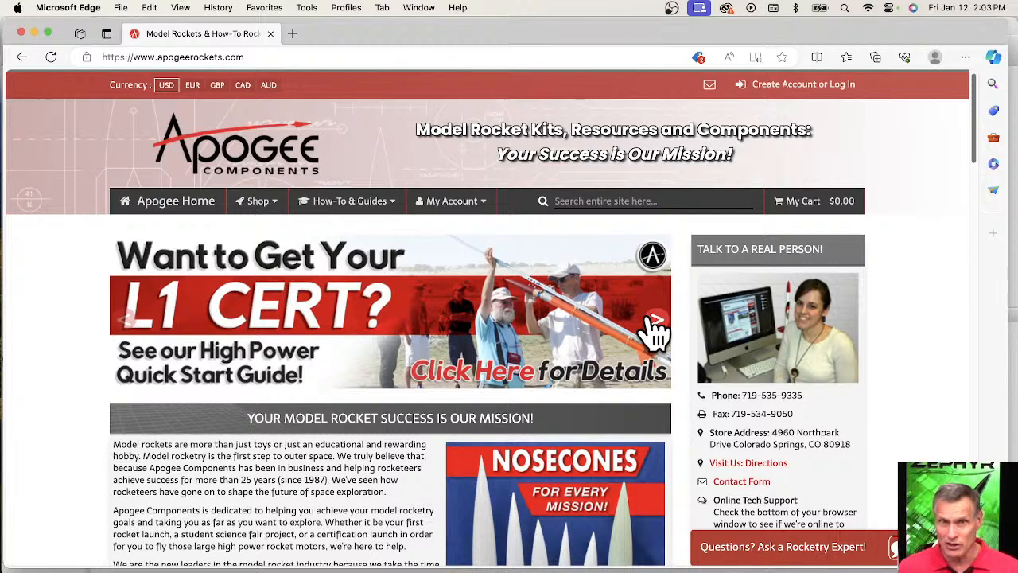
Look through the rotating promotional banners on the Apogee Components home page.
left_click(654, 321)
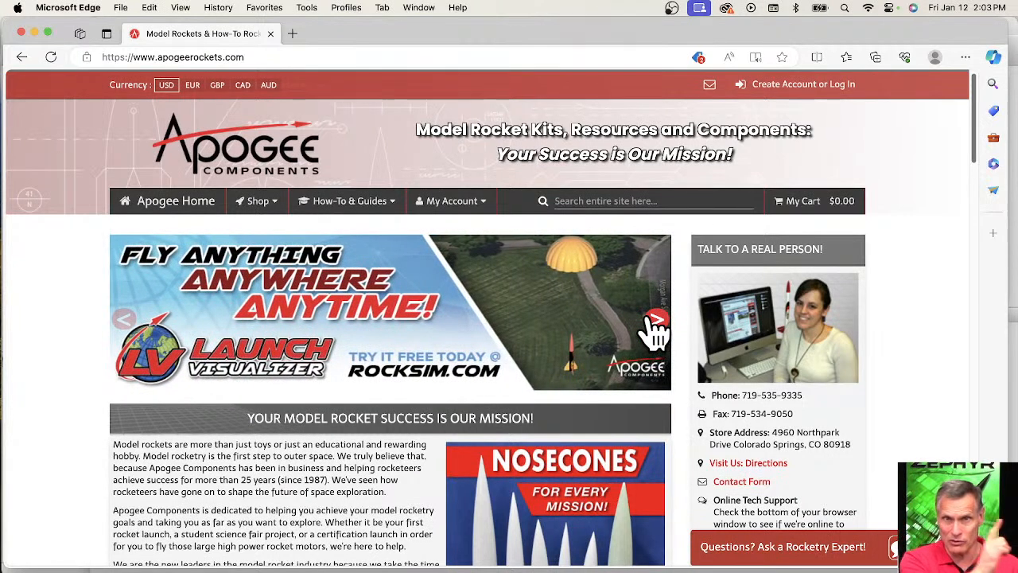
left_click(654, 321)
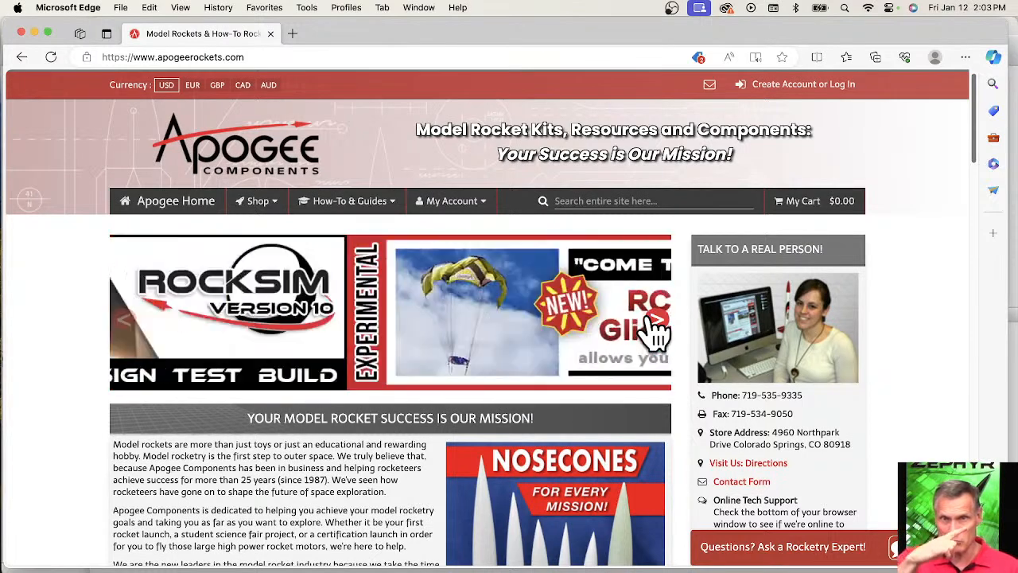
left_click(654, 322)
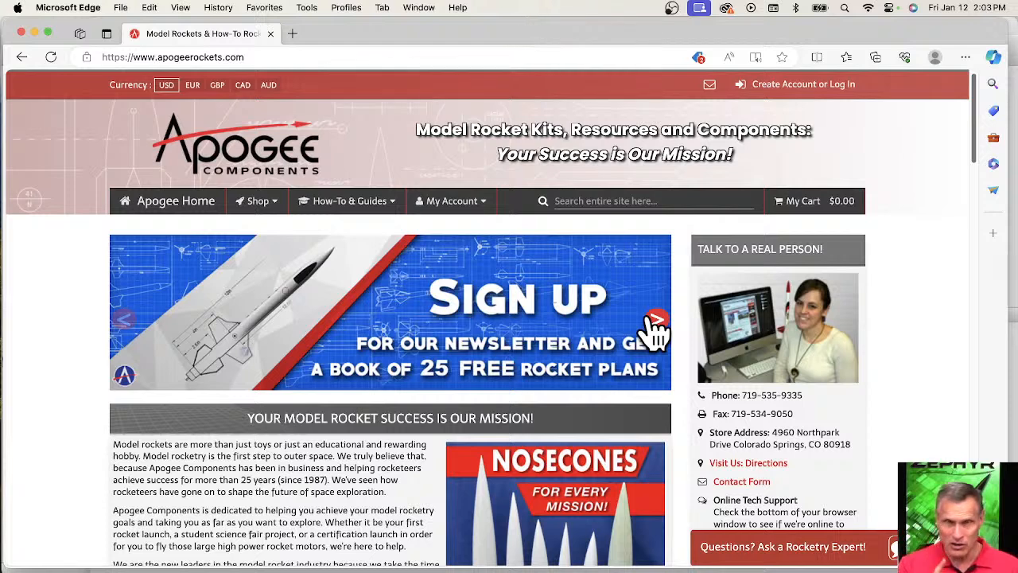
left_click(654, 321)
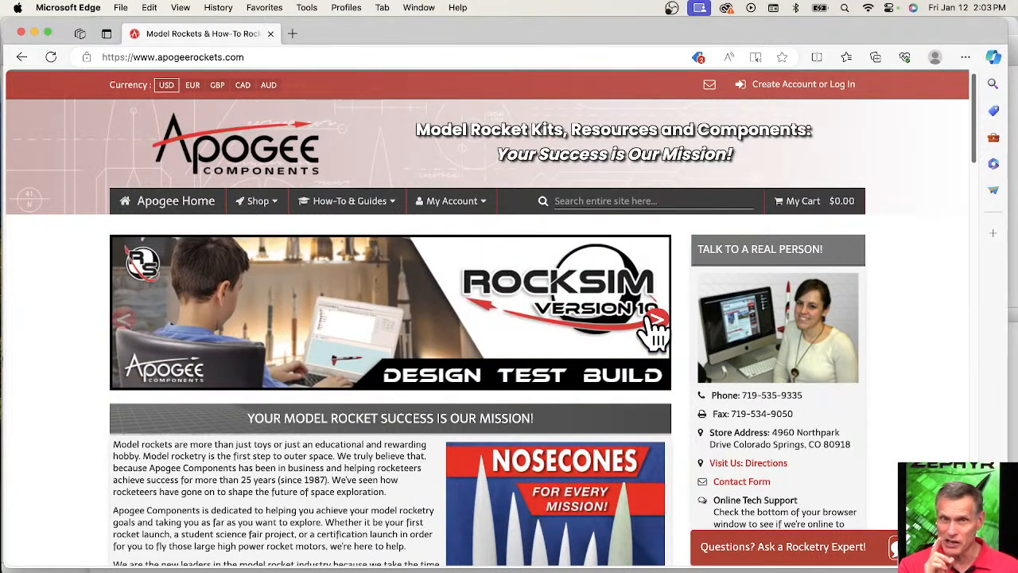
left_click(654, 321)
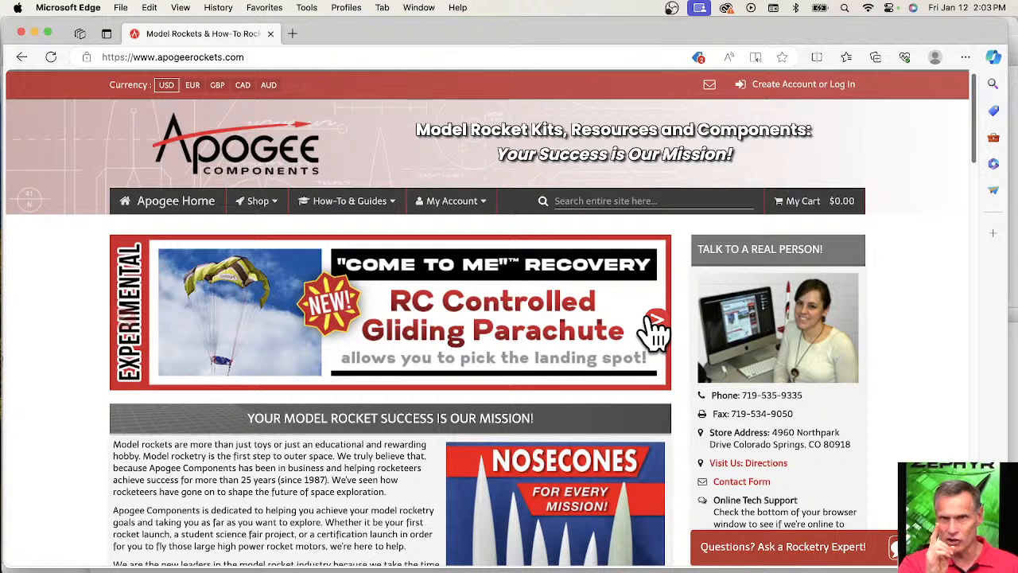
left_click(654, 322)
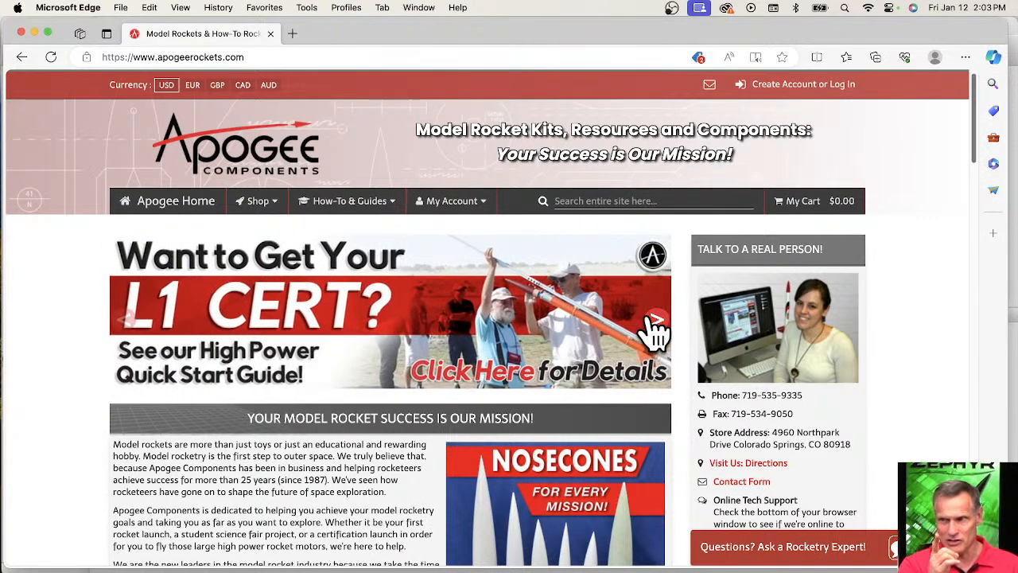
left_click(654, 322)
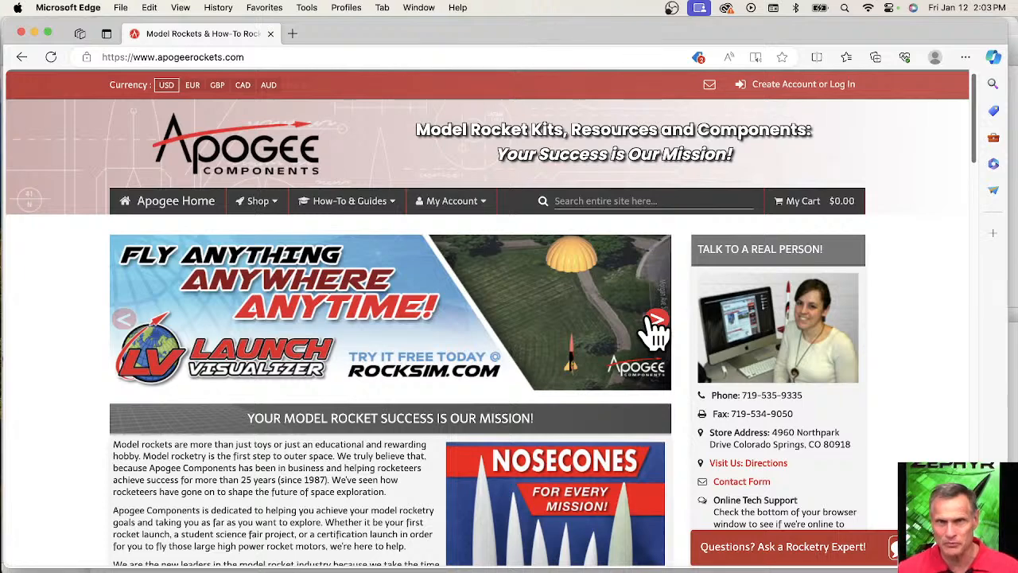
left_click(654, 321)
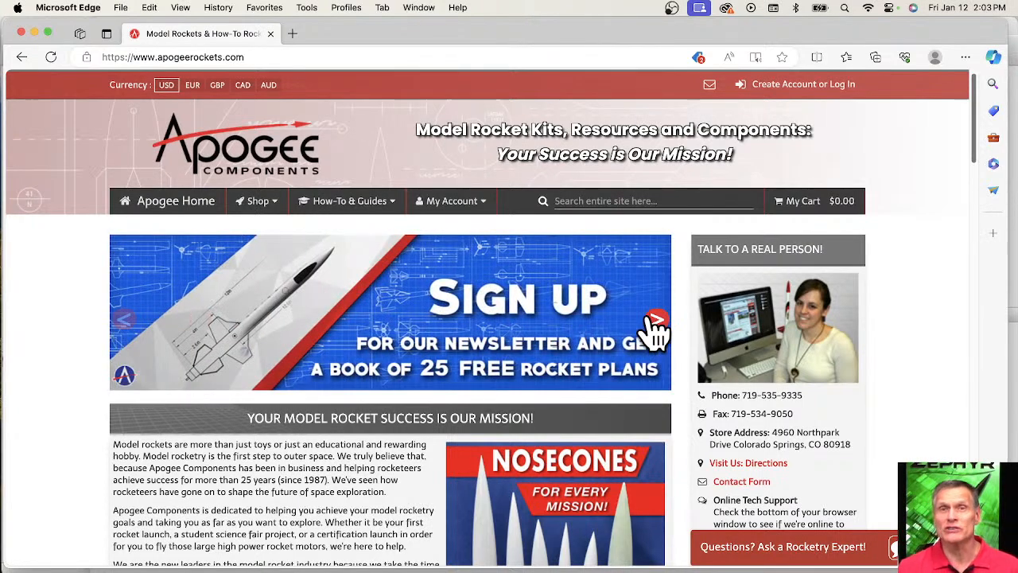
left_click(656, 322)
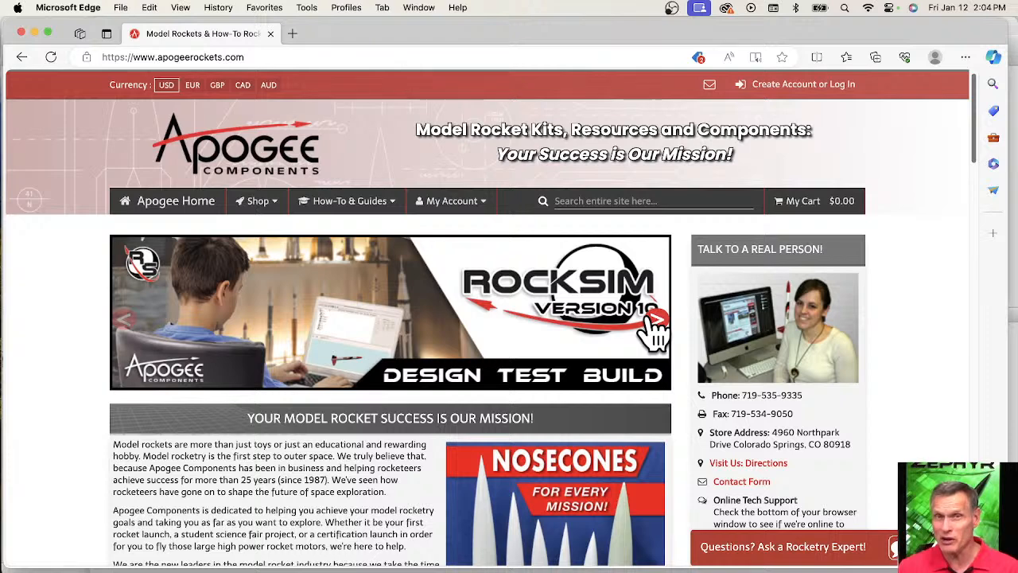
left_click(656, 322)
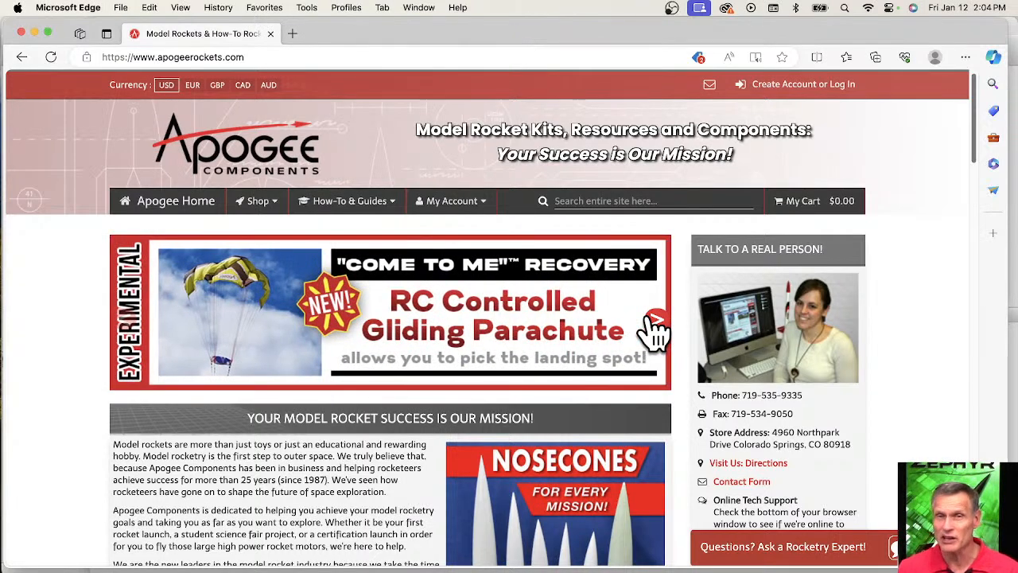
left_click(654, 322)
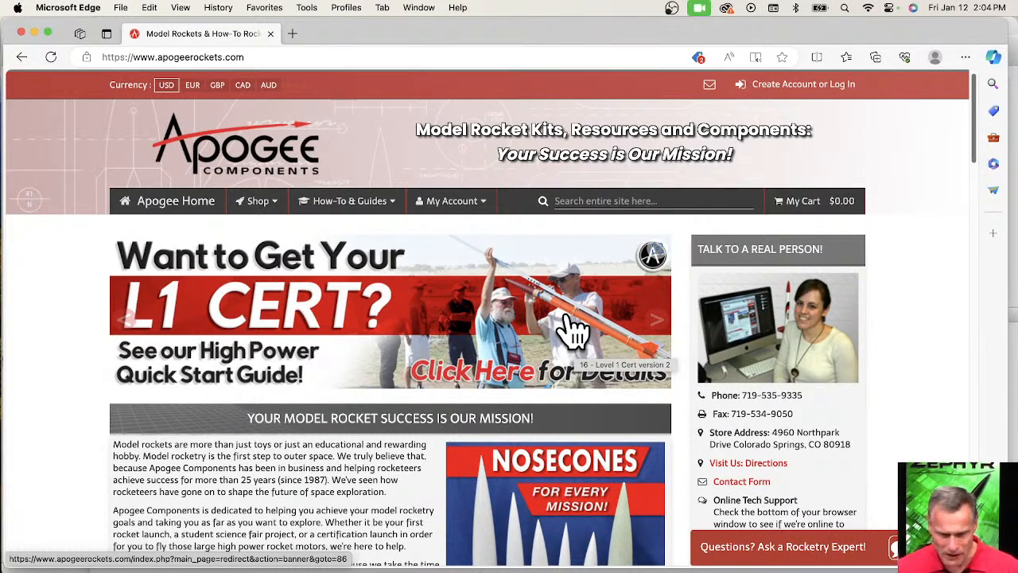
Open the RockSim live training page from the home page's free weekly RockSim training section.
scroll(409, 351, "down", 3)
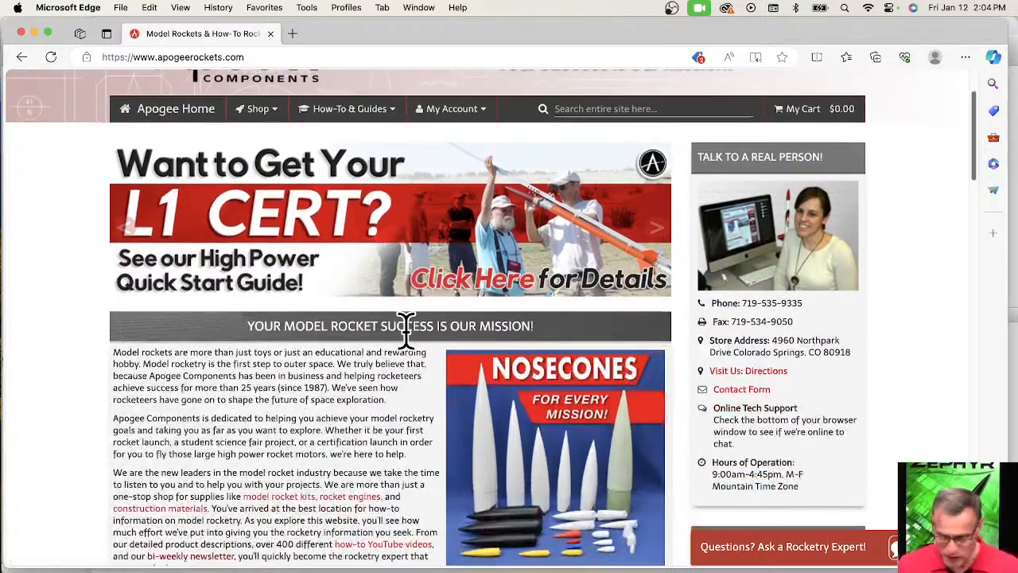
scroll(410, 352, "down", 12)
scroll(411, 323, "down", 2)
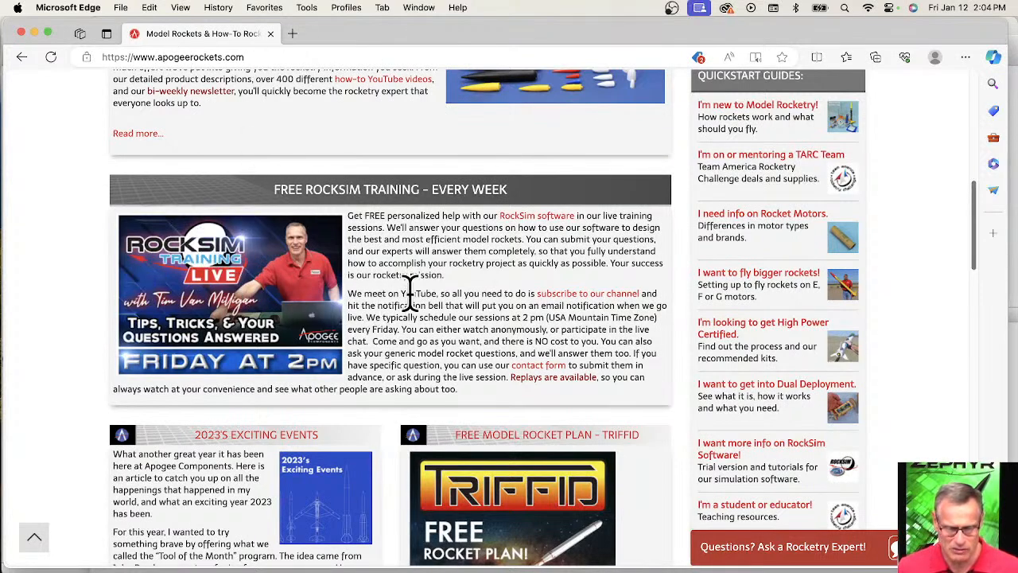
scroll(402, 280, "up", 1)
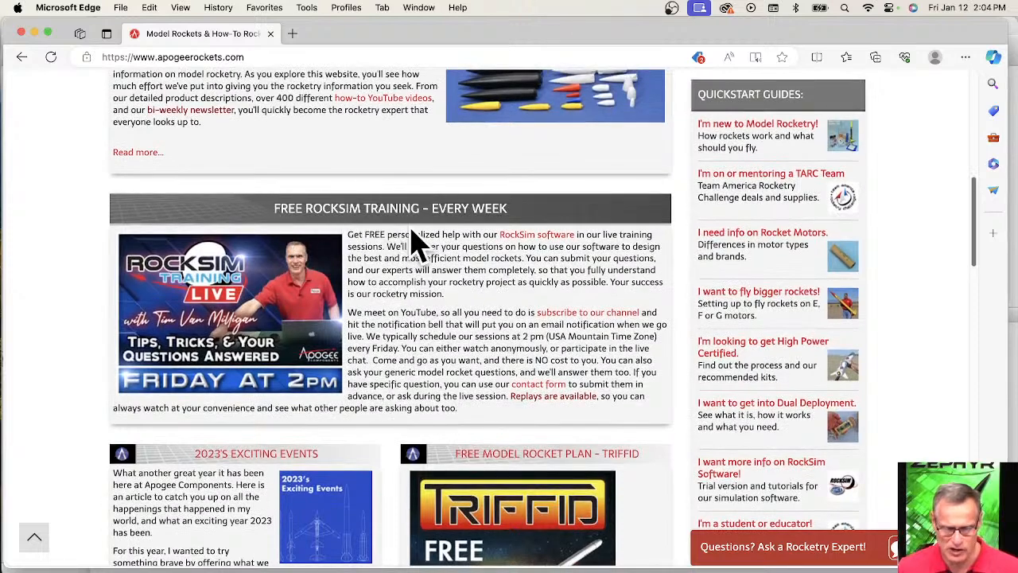
left_click(251, 306)
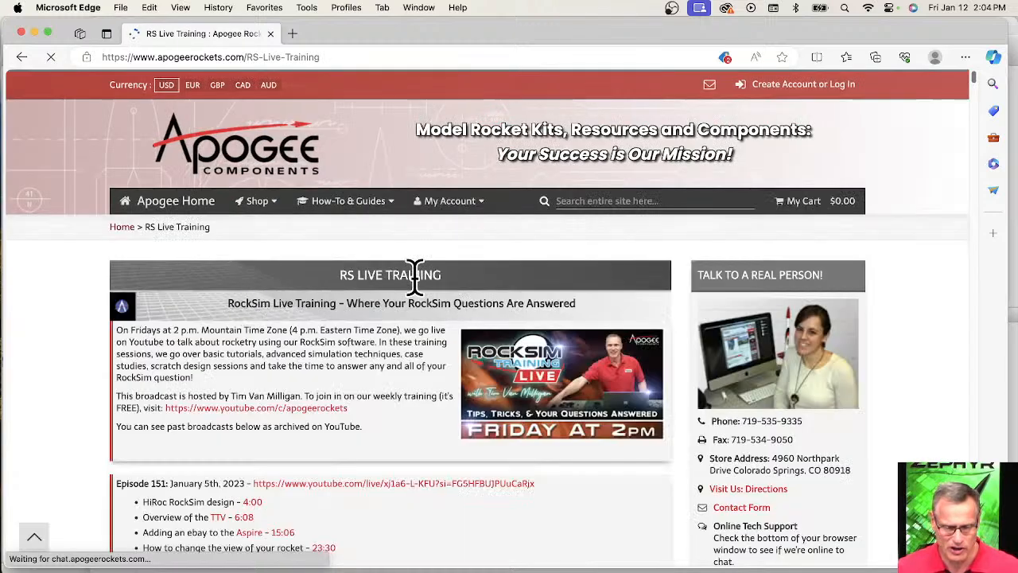
Examine the topics and timestamps listed for Episode 151 among the archived RockSim training broadcasts.
scroll(405, 310, "down", 2)
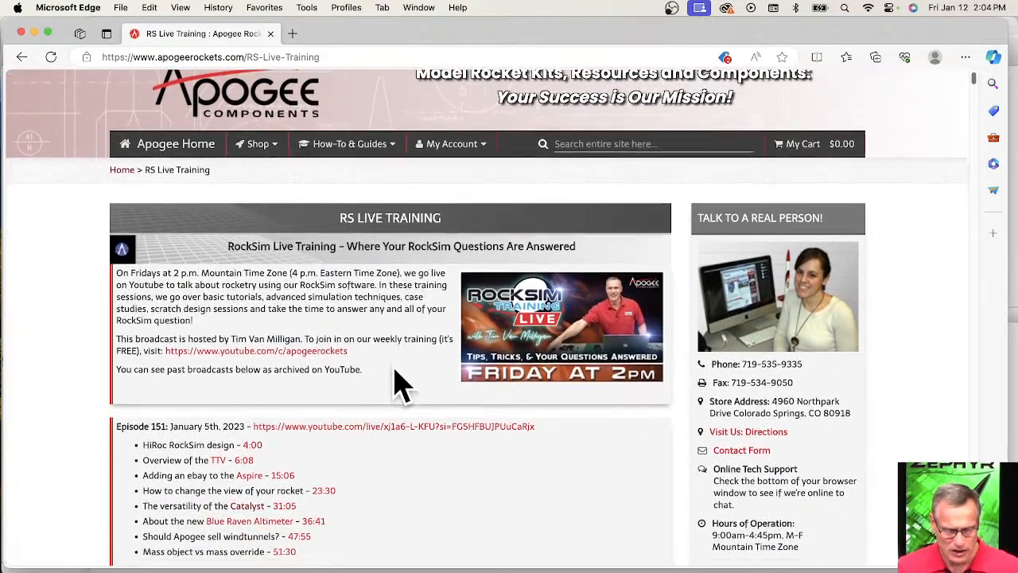
scroll(397, 385, "down", 3)
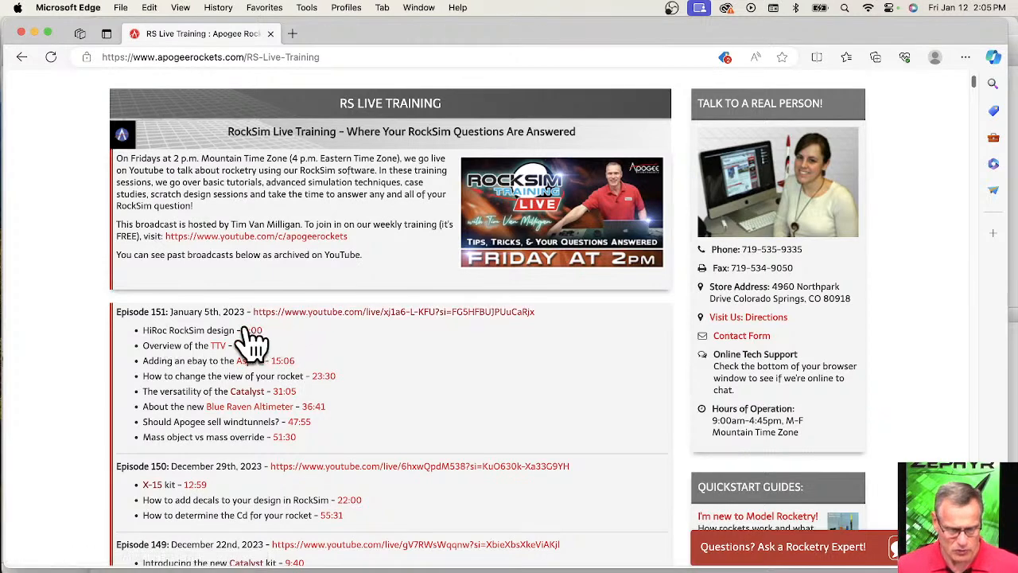
scroll(209, 324, "down", 1)
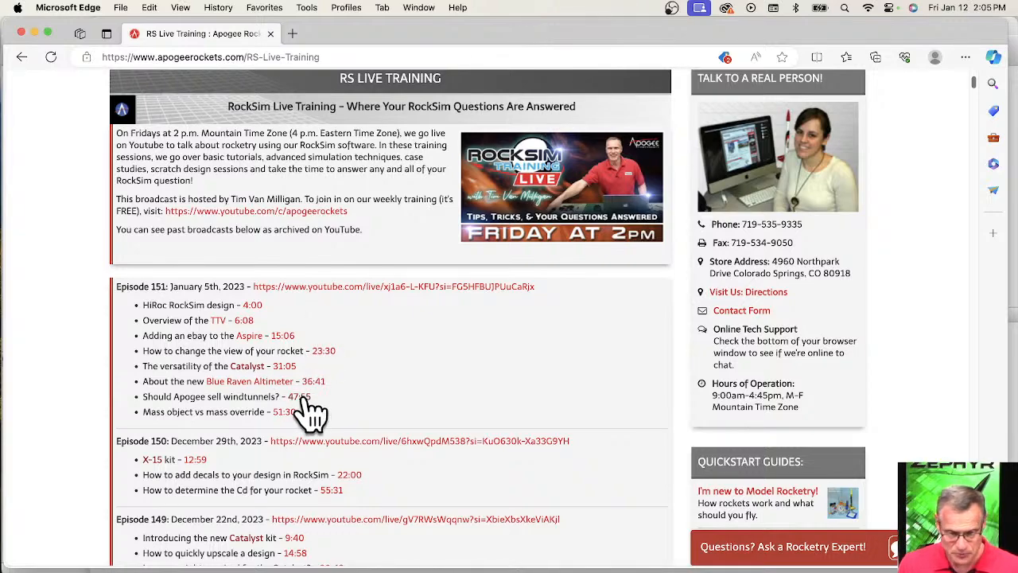
Display the software resources among the site's how-to guides to review the RockSim links.
scroll(482, 380, "up", 3)
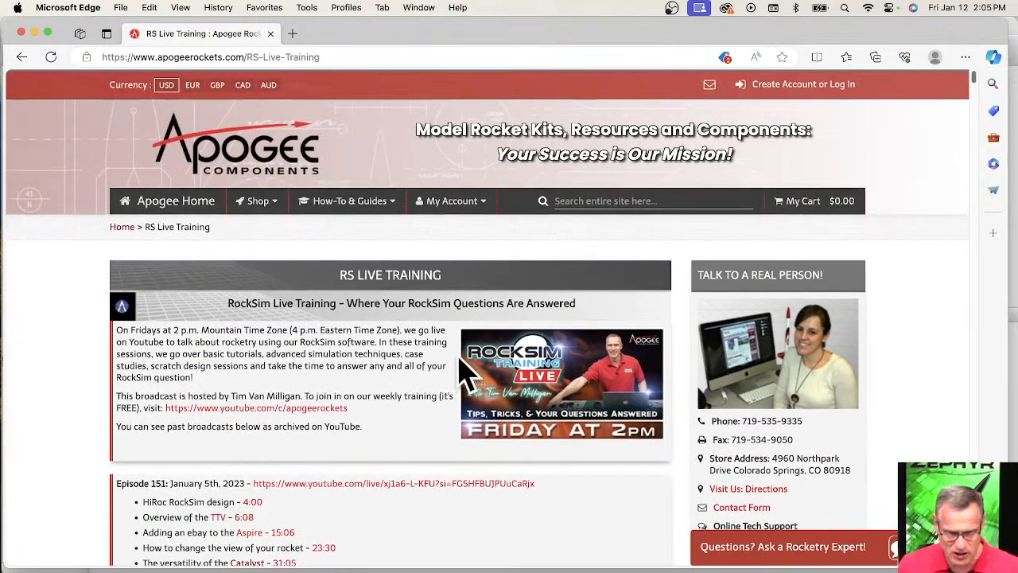
left_click(347, 208)
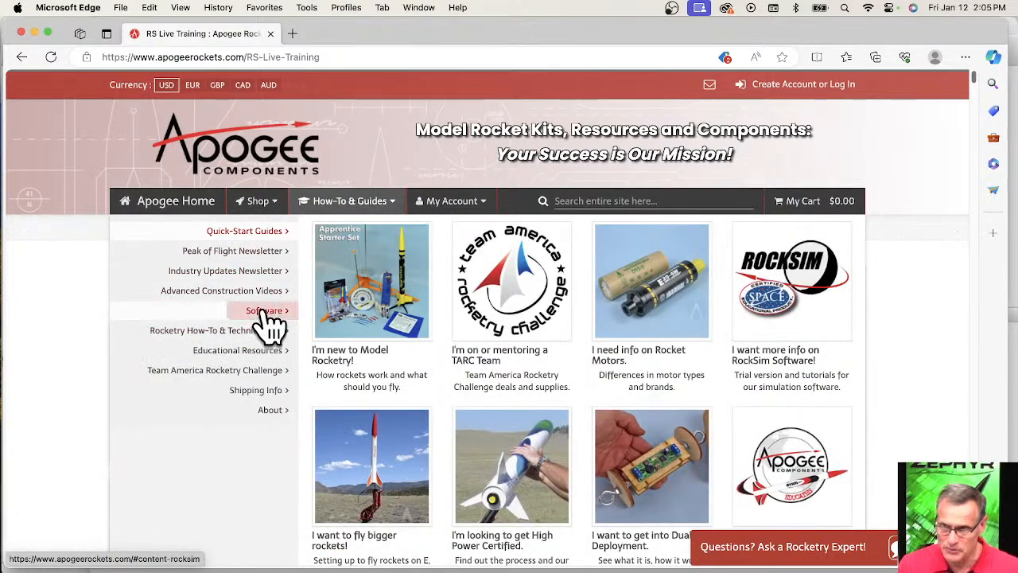
left_click(268, 314)
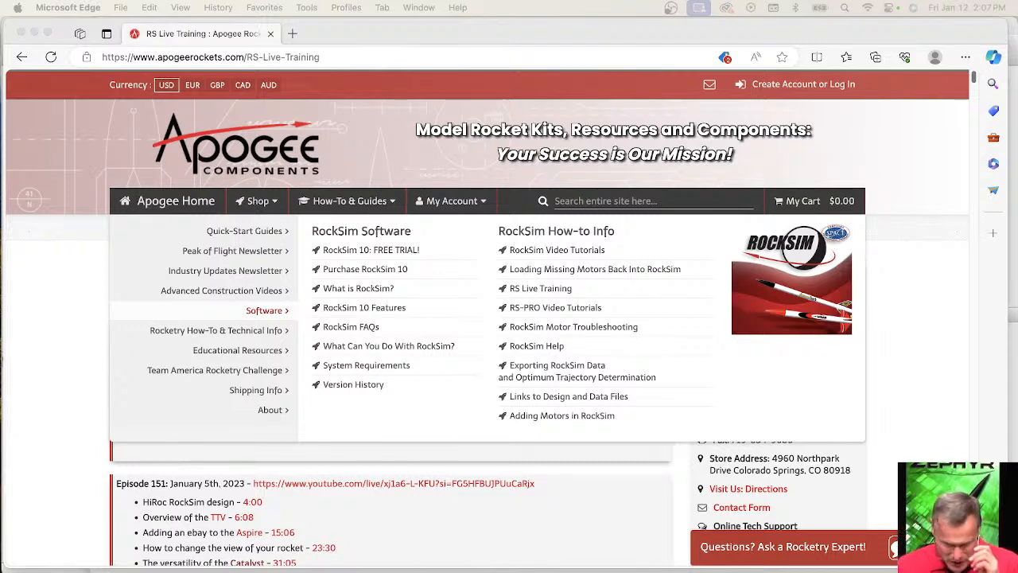
Search the entire site for "ttv".
left_click(593, 201)
type("ttv")
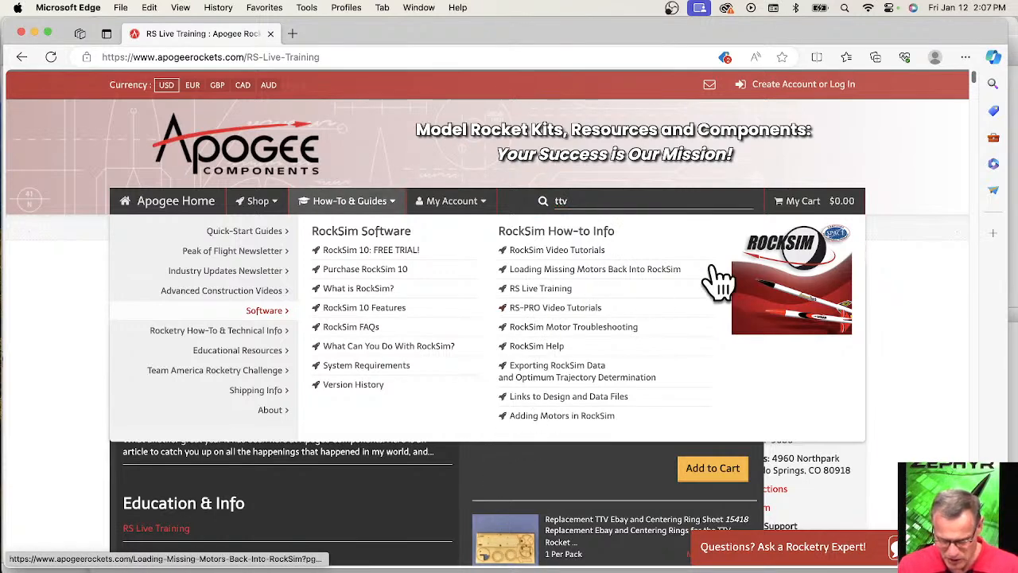
left_click(343, 206)
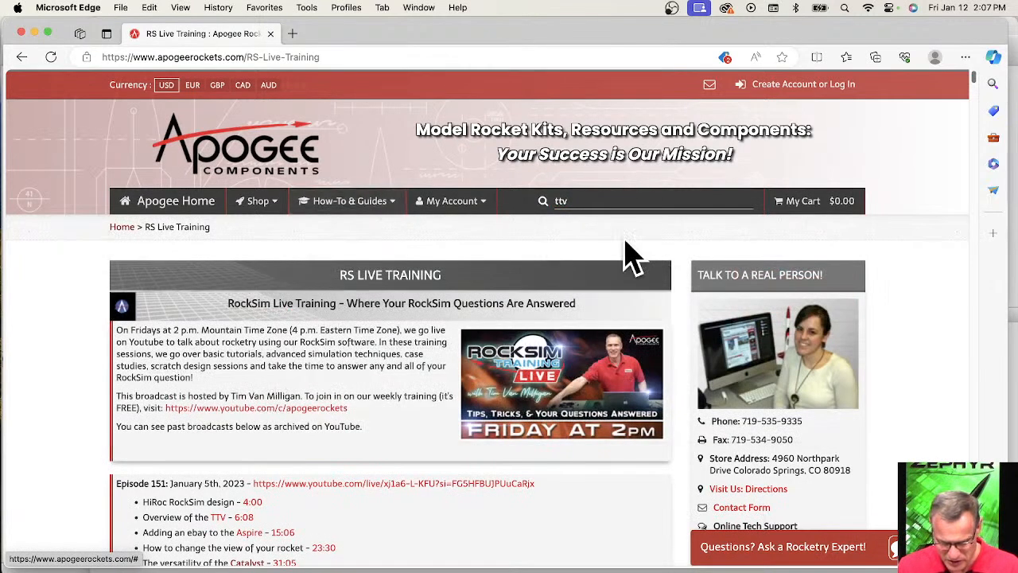
left_click(591, 199)
key("Return")
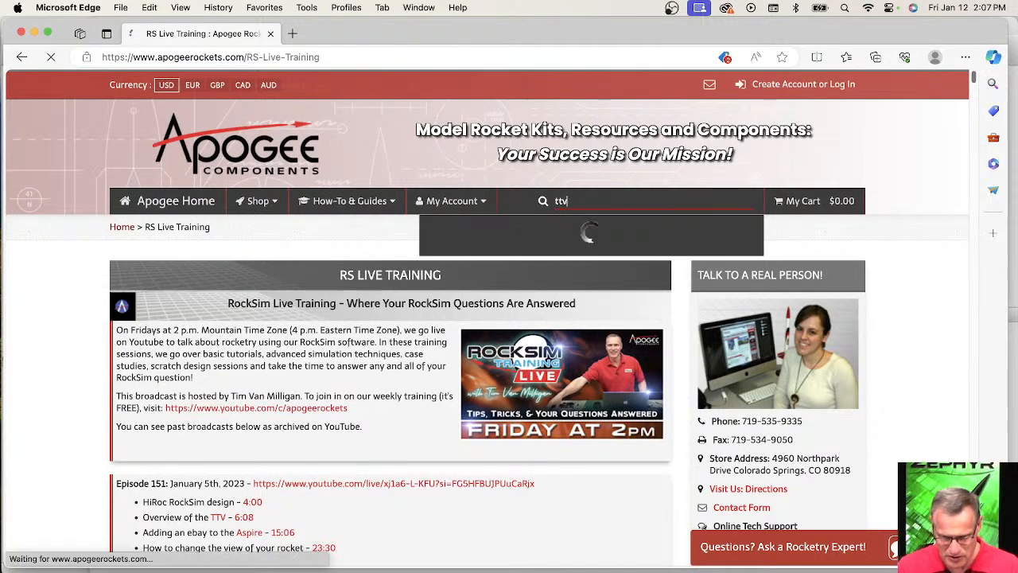
Open the product page of the TTV two-stage rocket kit from the search results.
scroll(380, 307, "down", 1)
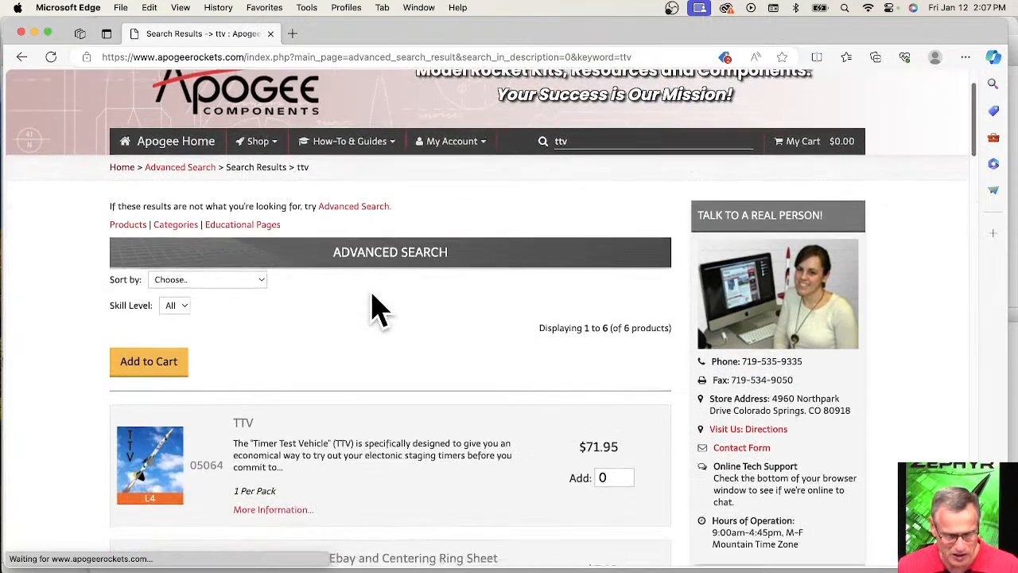
scroll(380, 307, "down", 1)
left_click(157, 459)
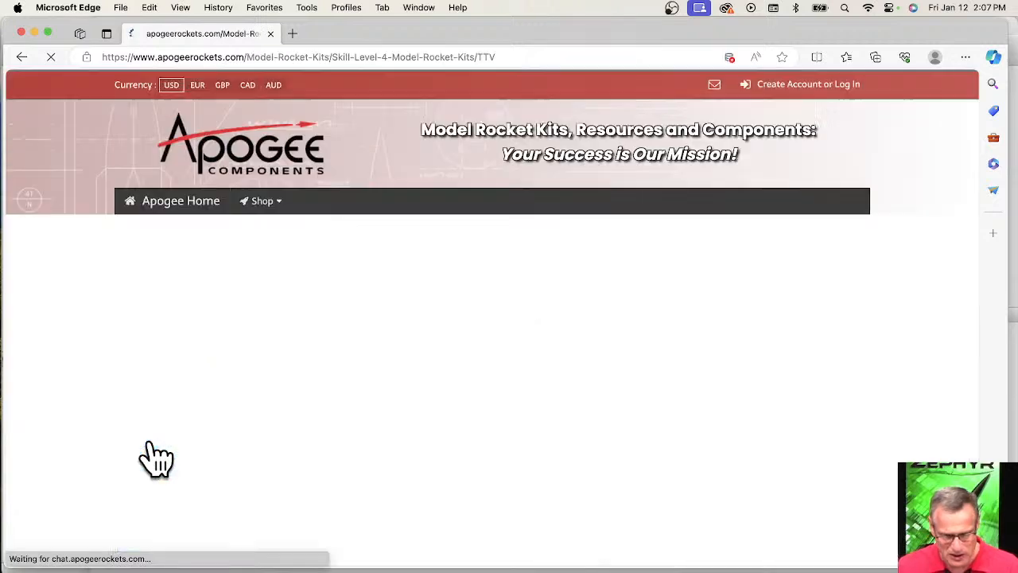
View the TTV kit's main product photo enlarged and close it again.
scroll(538, 235, "down", 5)
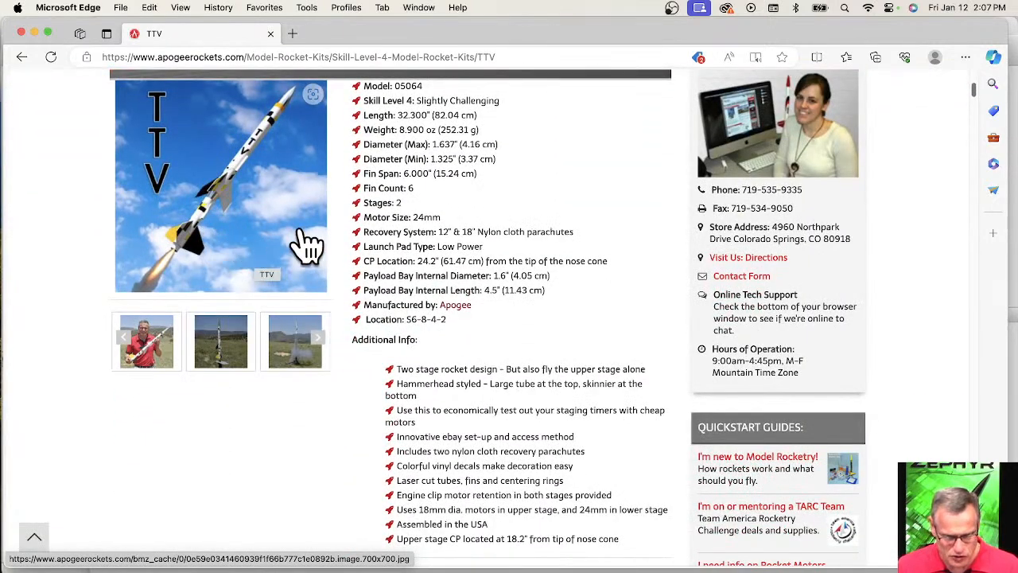
left_click(267, 229)
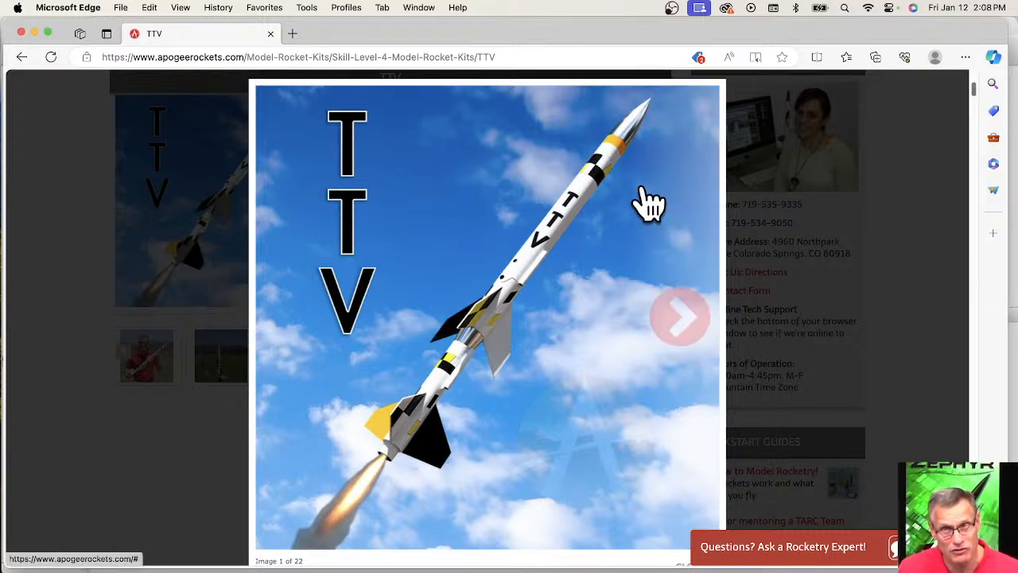
scroll(610, 228, "down", 3)
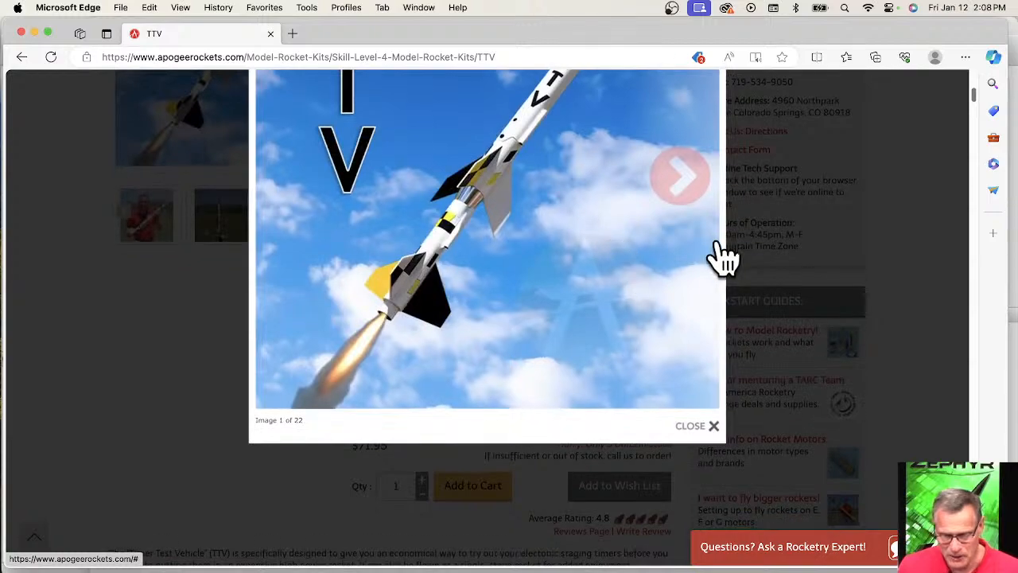
scroll(739, 283, "up", 3)
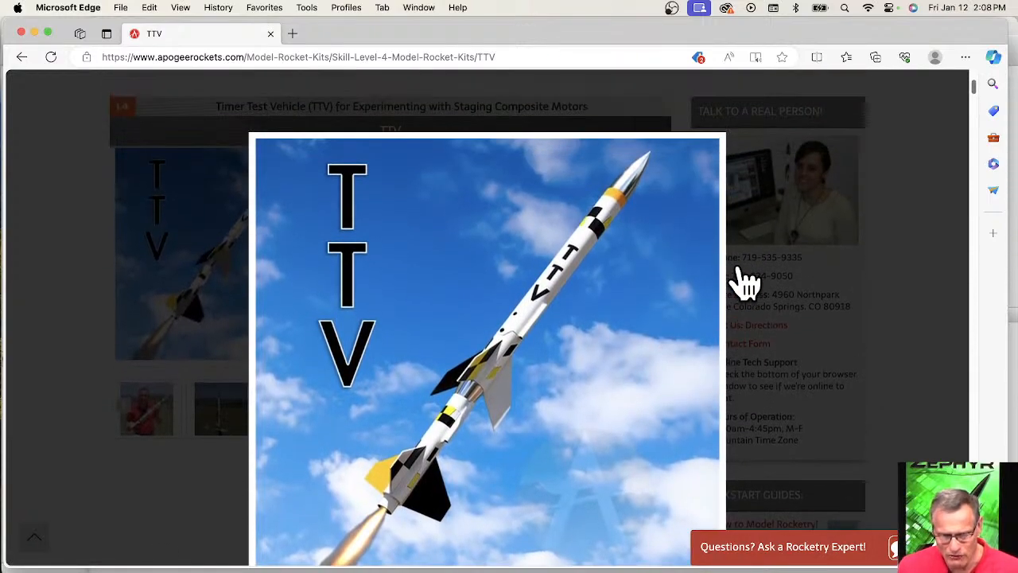
left_click(787, 280)
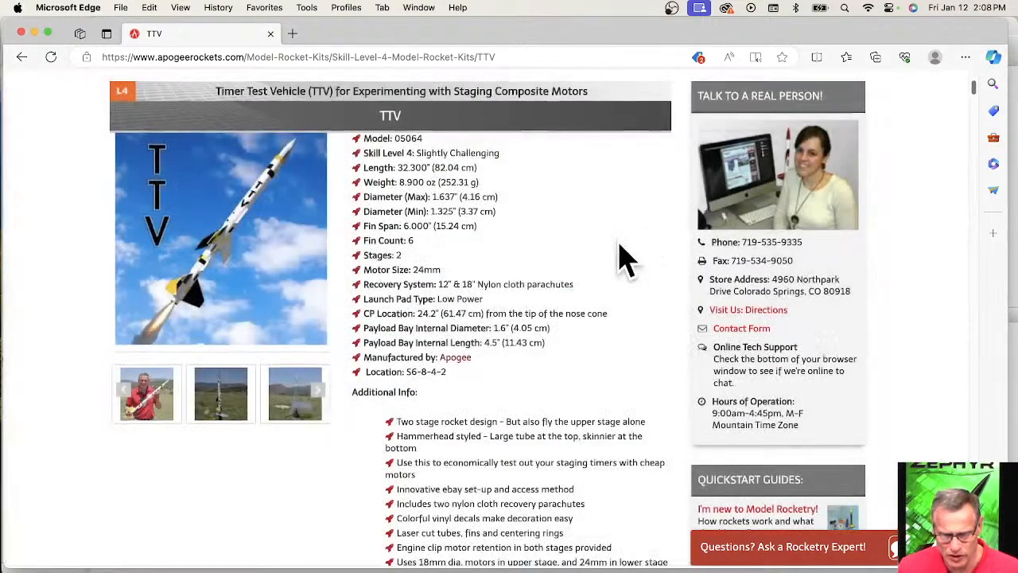
Search the entire site for "bond aide".
scroll(597, 251, "up", 5)
left_click(577, 200)
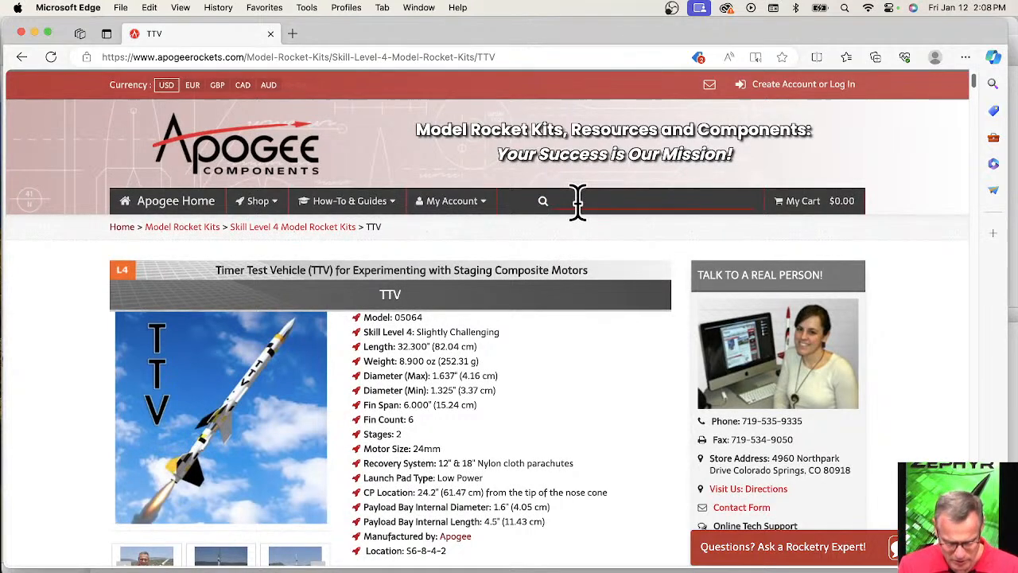
type("bond")
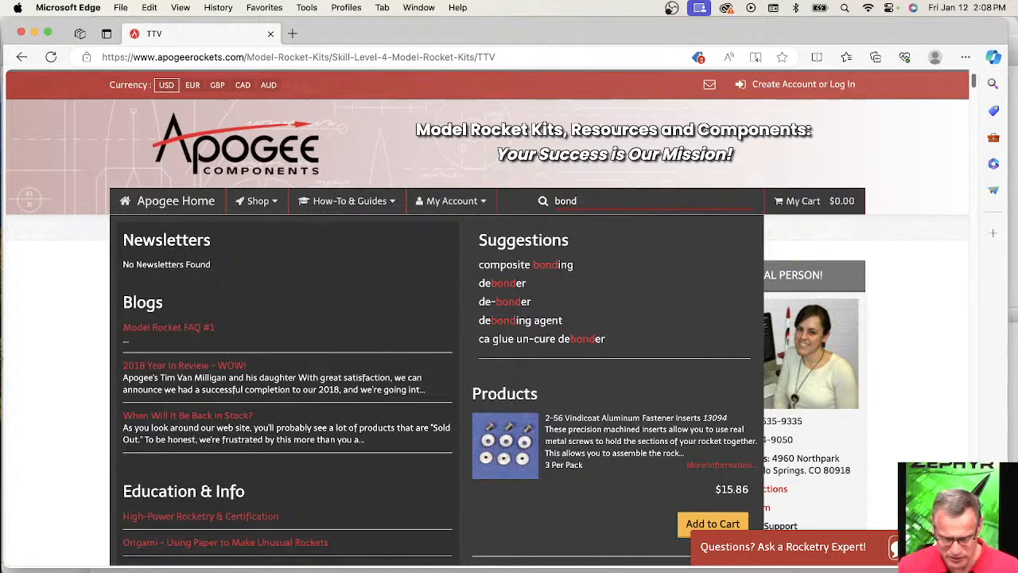
type("-aid")
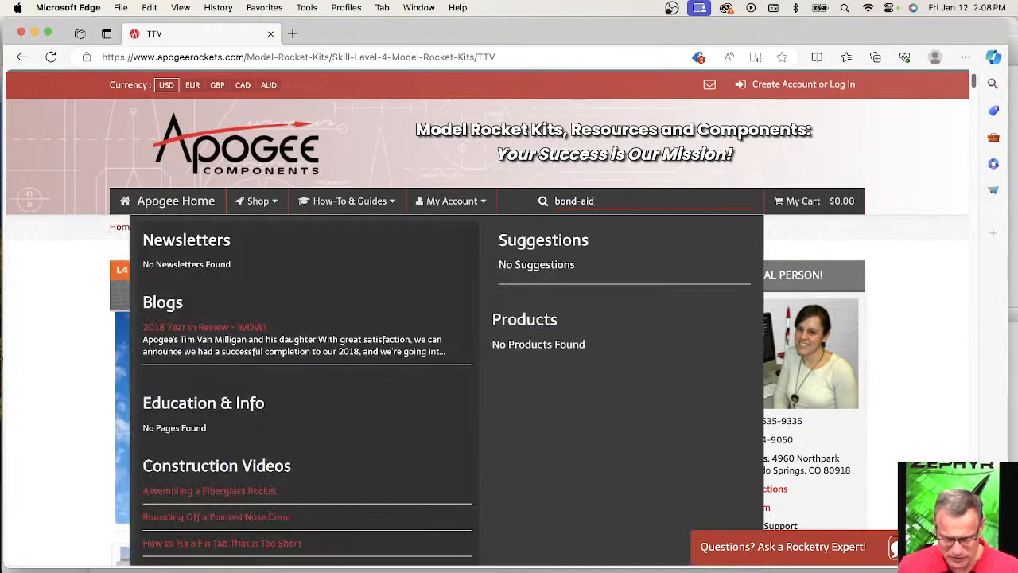
key("BackSpace")
key("BackSpace")
key("BackSpace")
key("BackSpace")
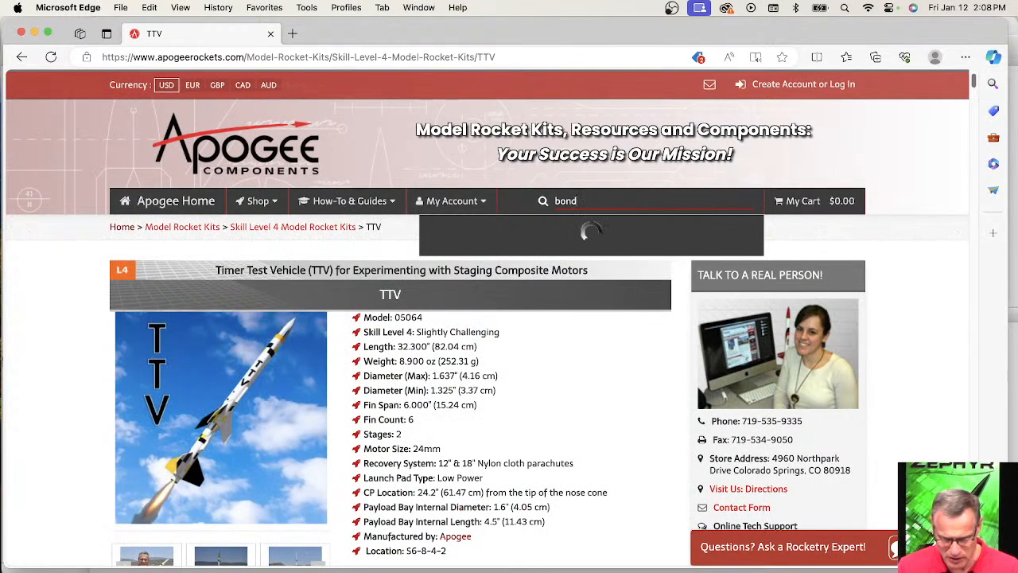
type("aide")
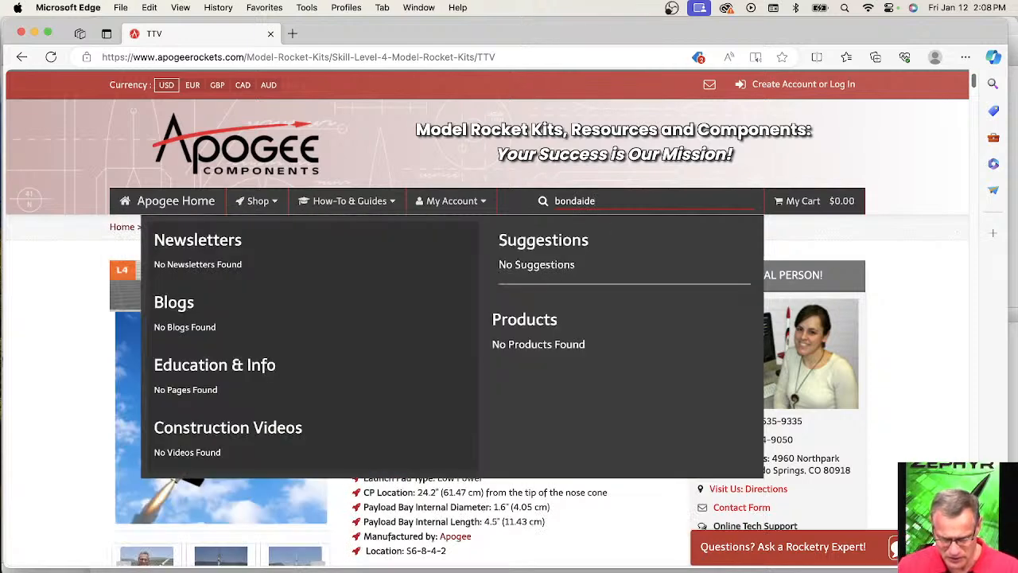
left_click(595, 201)
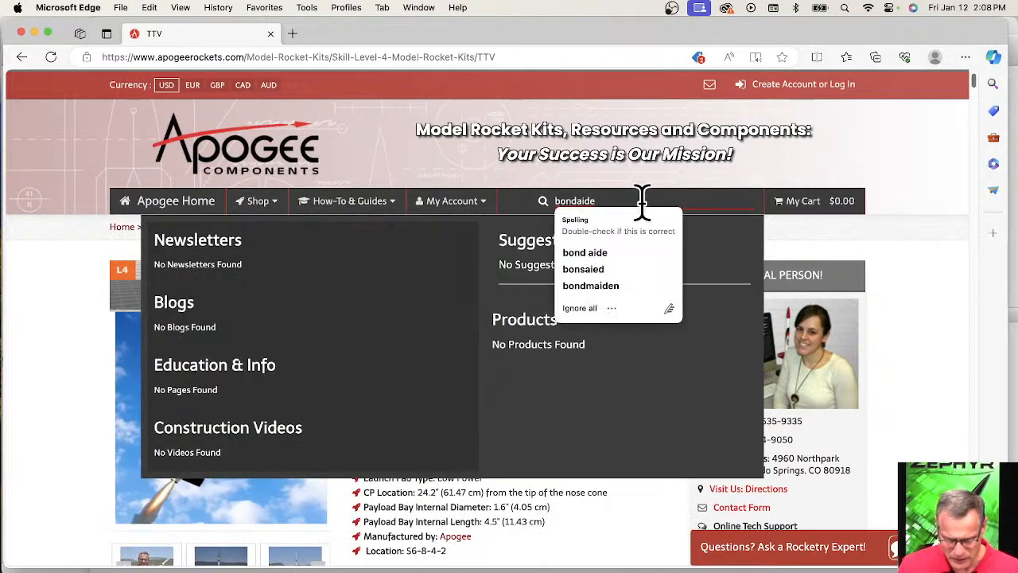
left_click(592, 253)
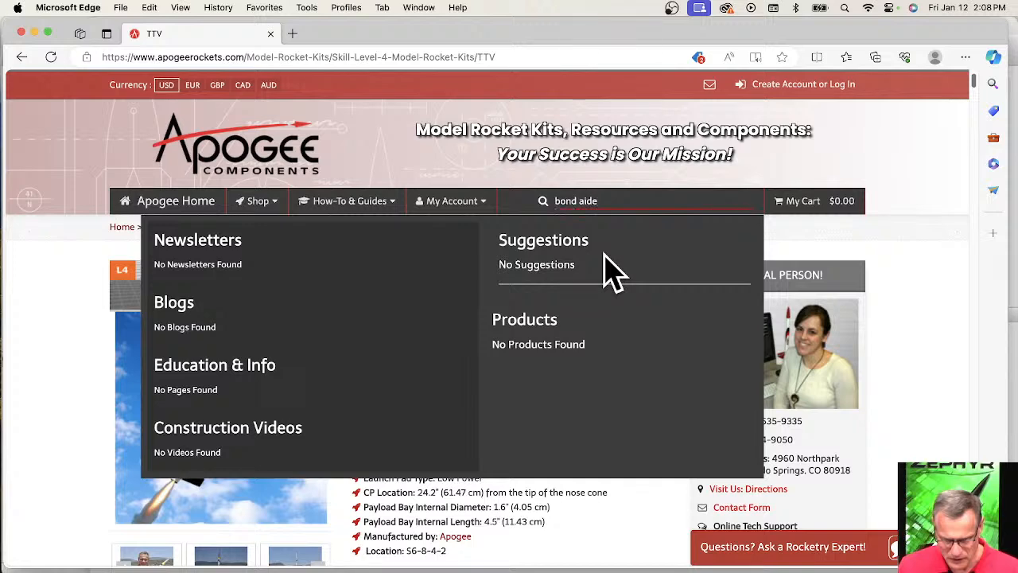
key("Return")
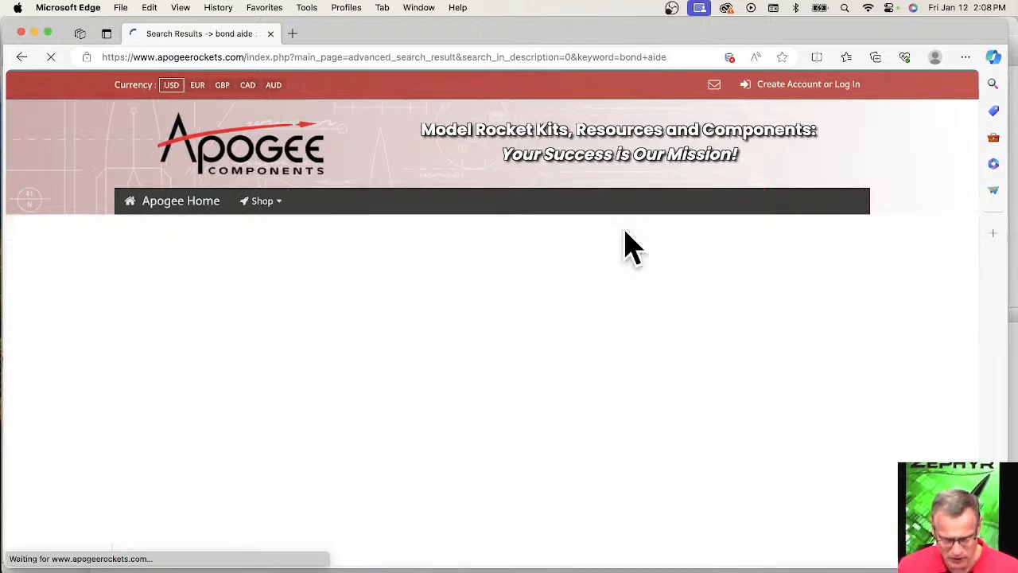
Open the product page of the Bond Aide Epoxy Putty Stick from the search results.
scroll(391, 353, "down", 2)
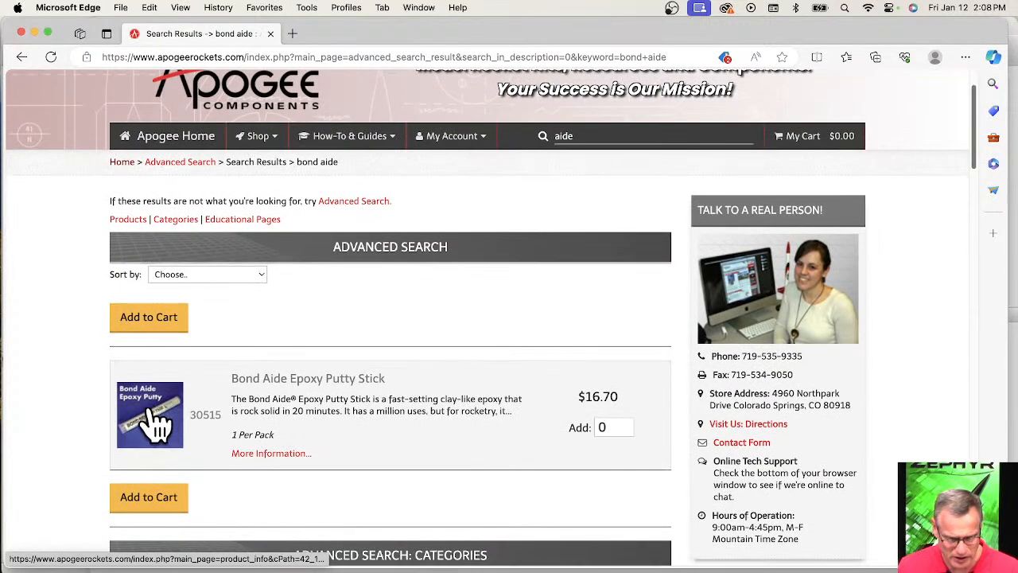
left_click(163, 428)
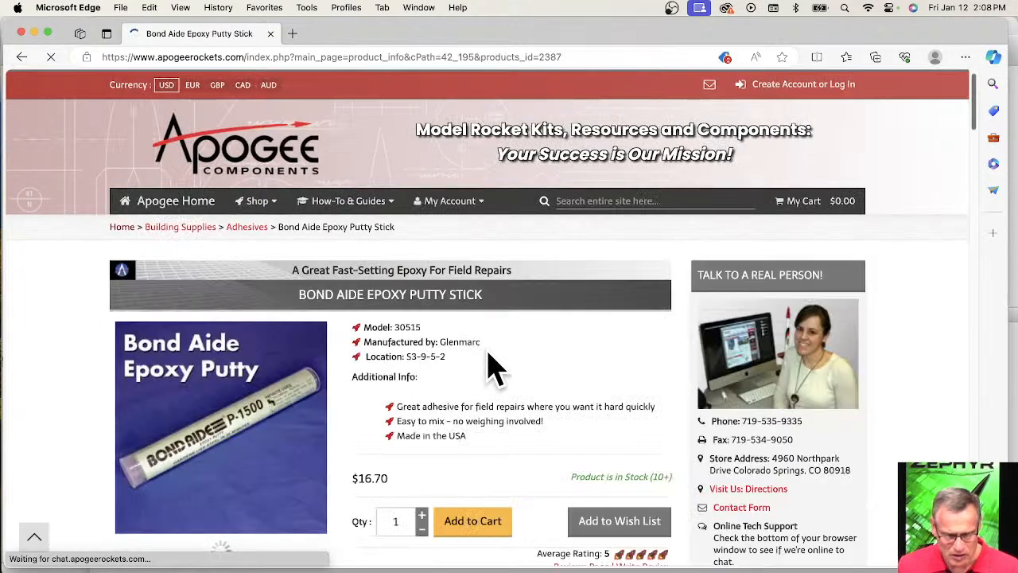
scroll(493, 362, "down", 3)
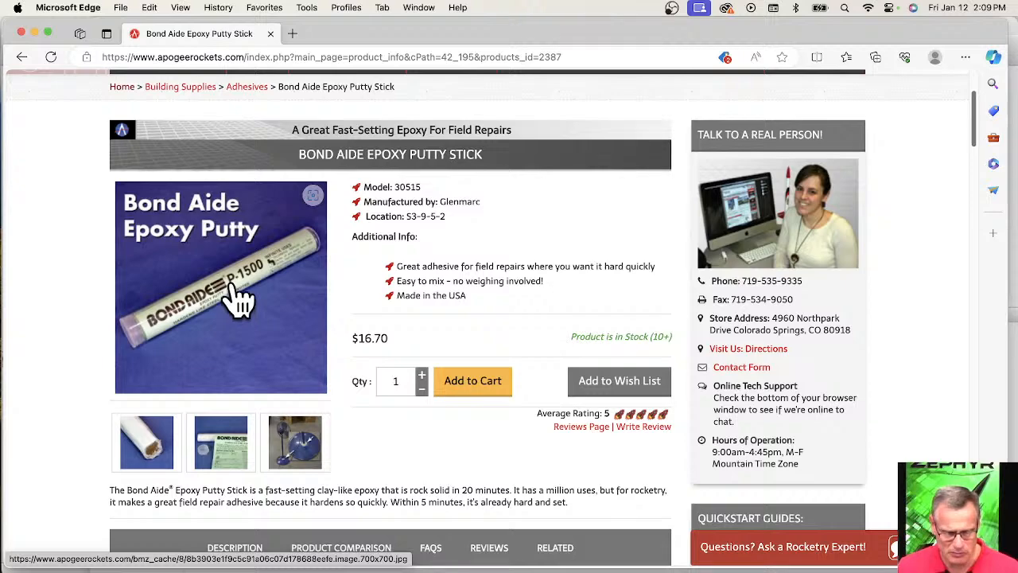
View the epoxy putty stick's enlarged product photos one after another through the repaired fan, and close the gallery.
left_click(238, 301)
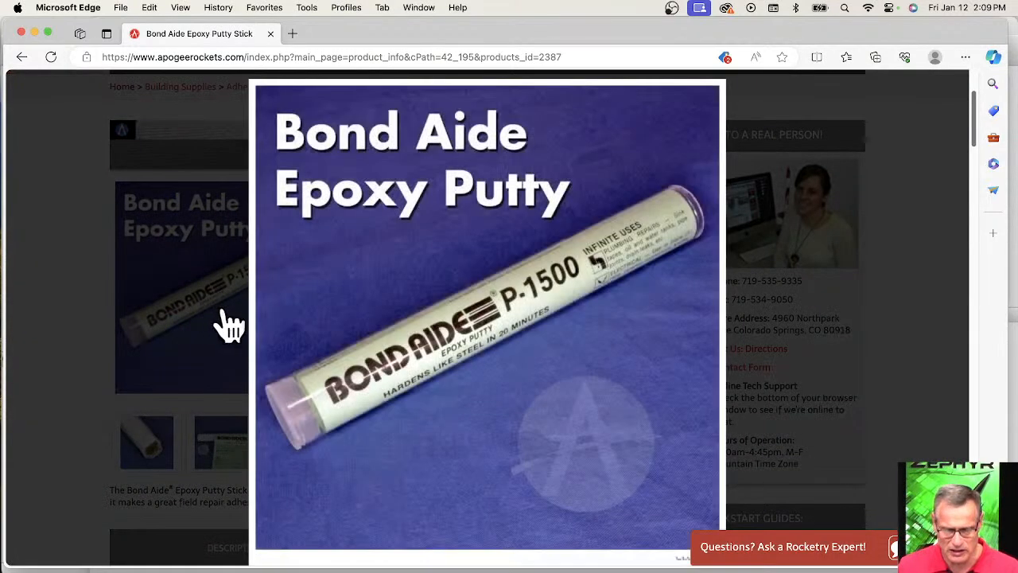
left_click(679, 341)
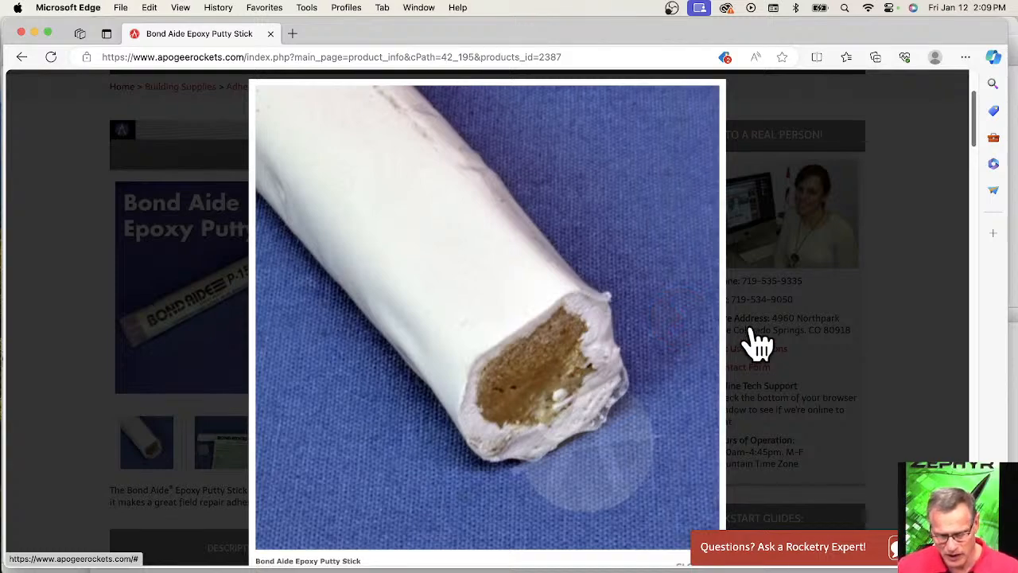
left_click(691, 328)
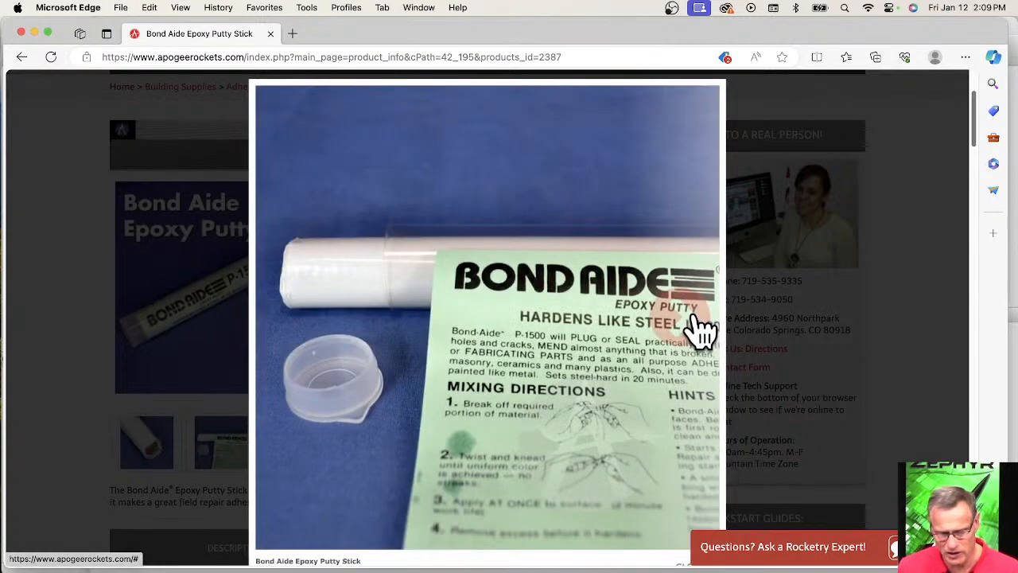
left_click(700, 331)
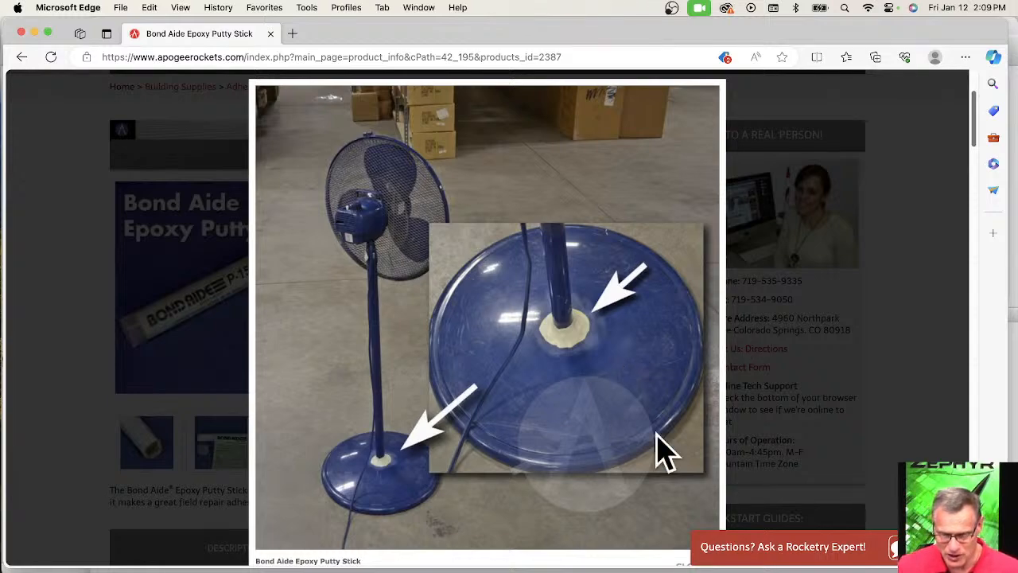
left_click(779, 331)
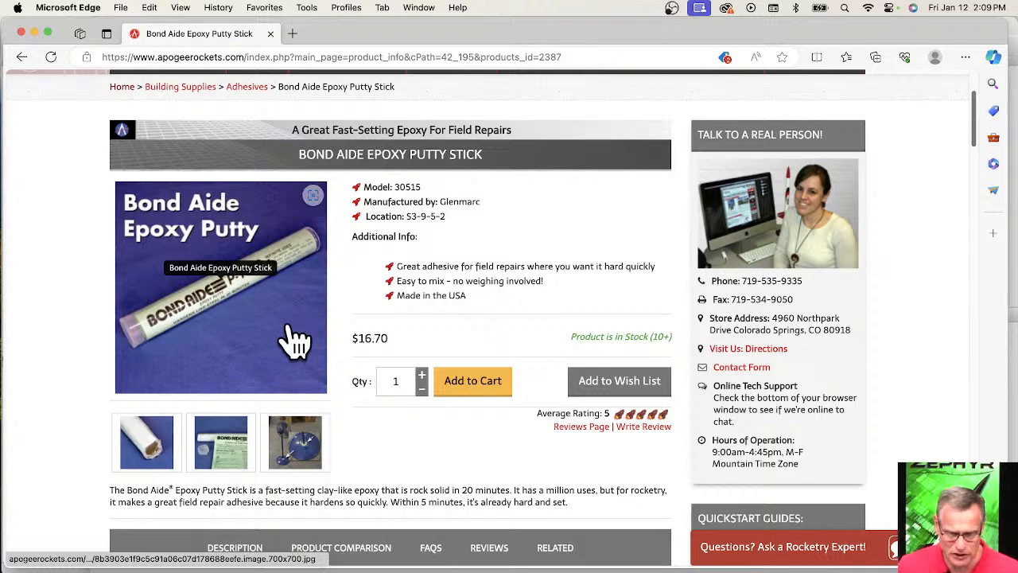
Minimize the Apogee site's browser window and switch to Safari with the Estes Great Goblin product page.
scroll(523, 284, "up", 3)
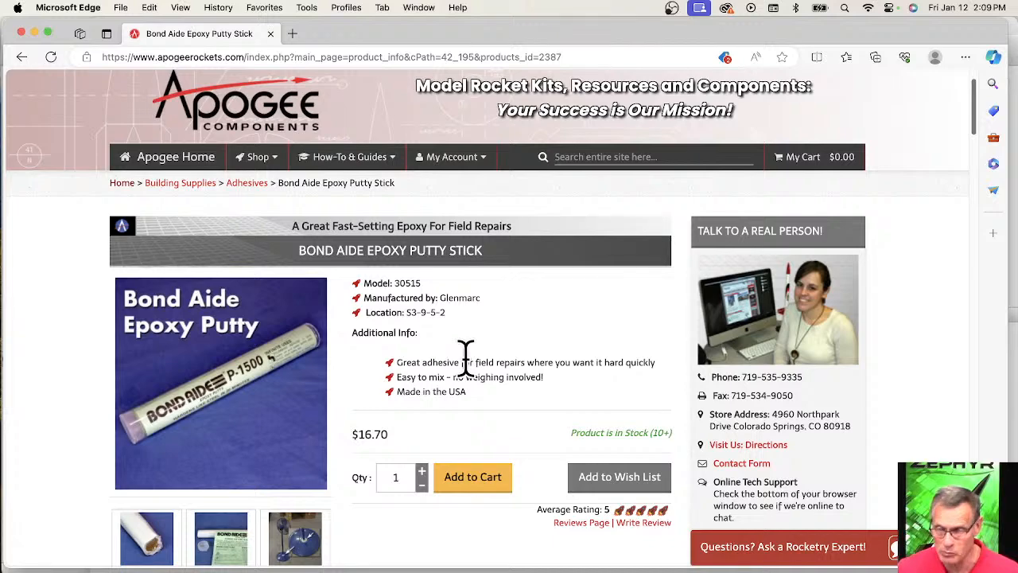
scroll(553, 318, "down", 5)
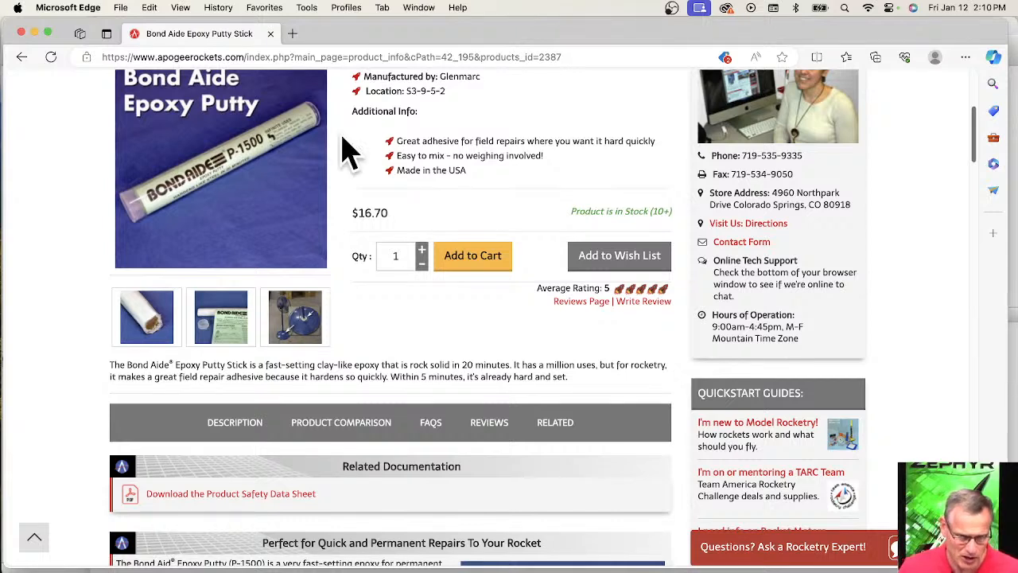
left_click(35, 32)
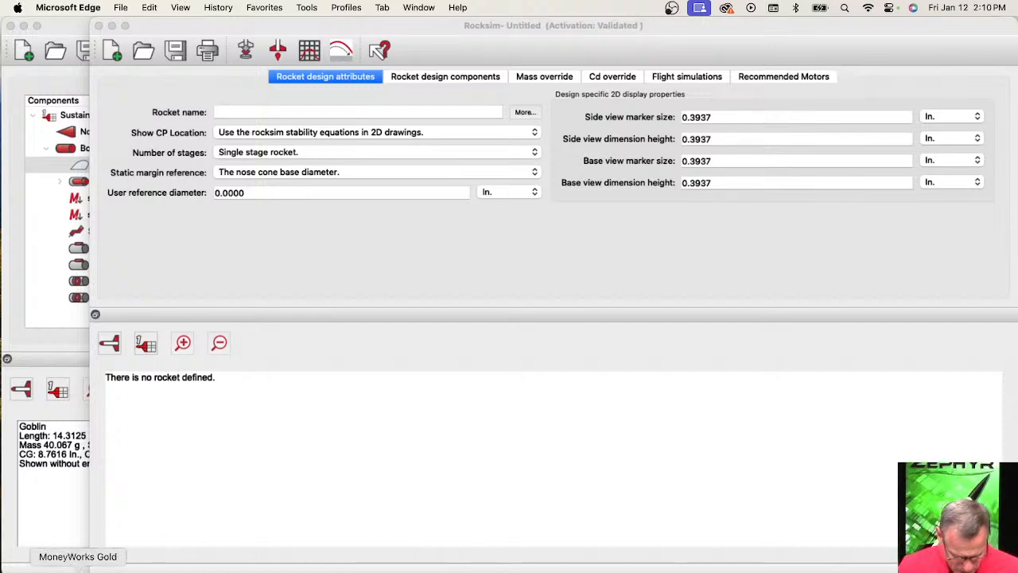
left_click(164, 572)
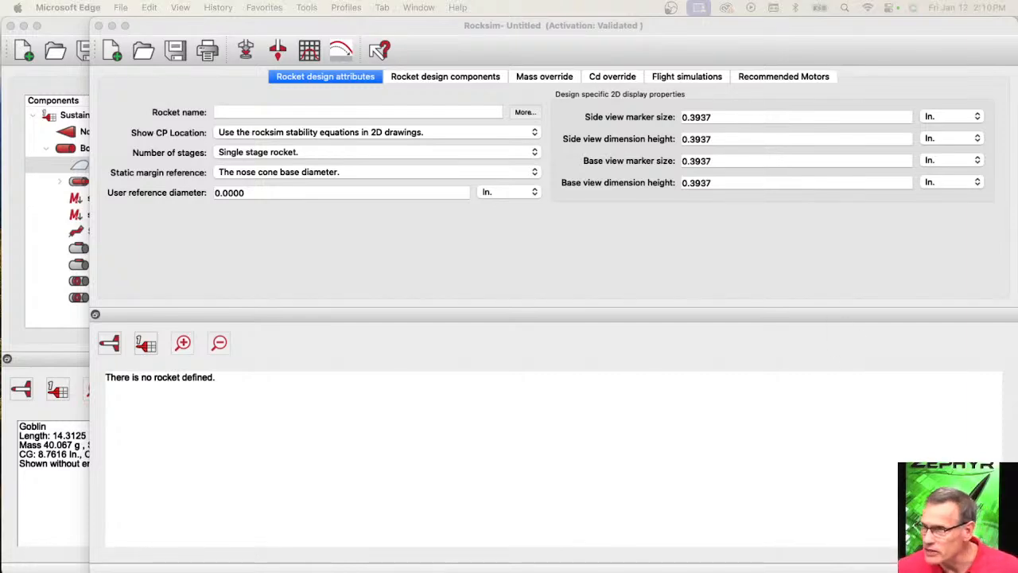
left_click_drag(1017, 26, 785, 16)
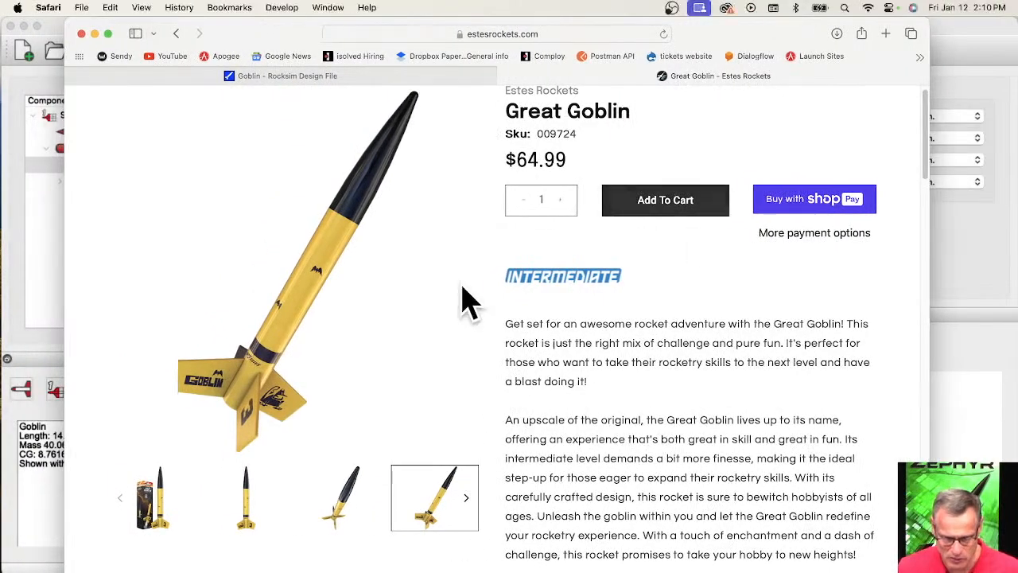
Examine the Great Goblin kit's photo, description, recommended engines, projected altitude and recovery system on the Estes page.
scroll(466, 295, "up", 3)
scroll(644, 274, "down", 2)
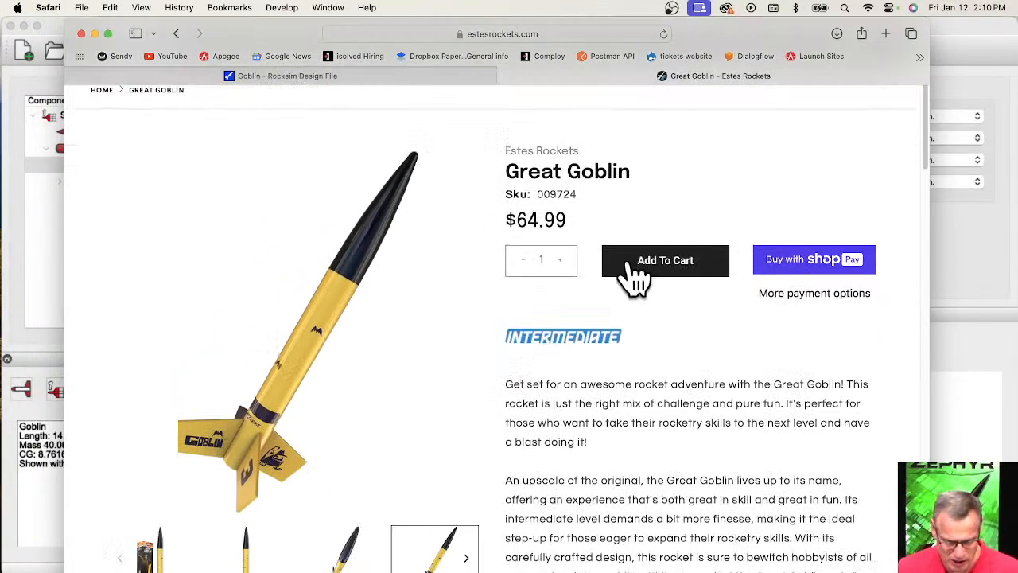
scroll(437, 292, "down", 1)
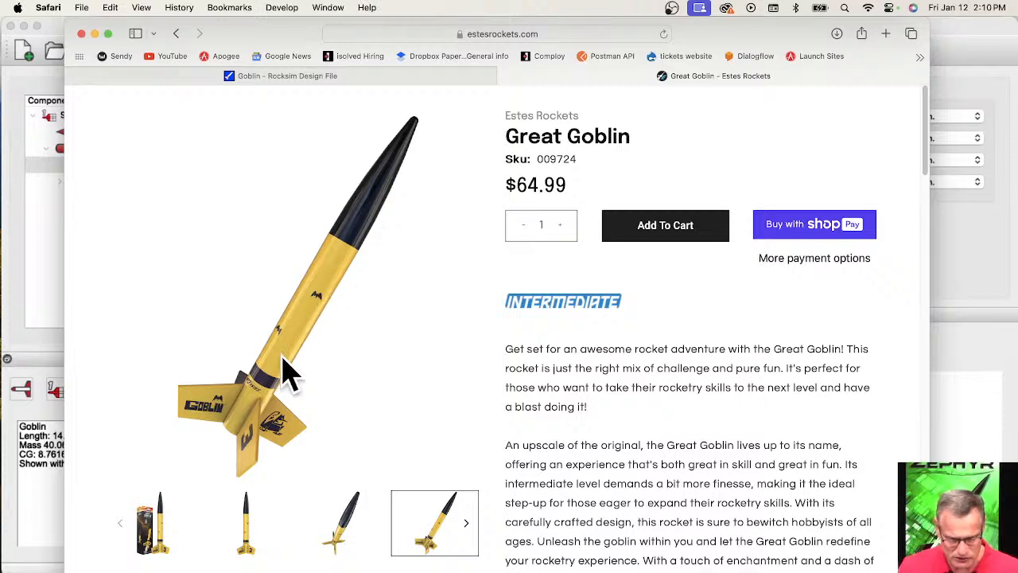
scroll(311, 421, "down", 1)
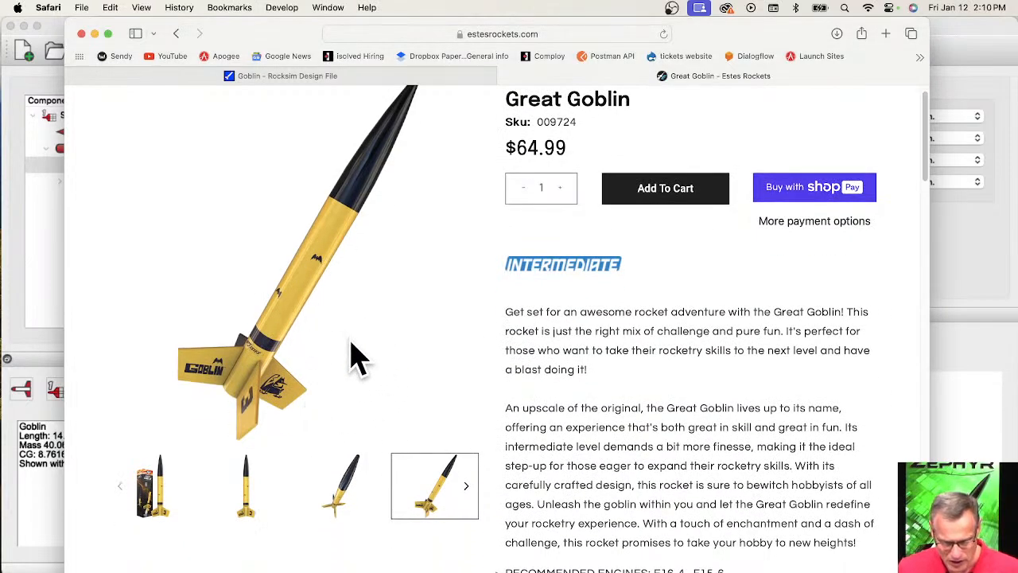
scroll(421, 364, "down", 3)
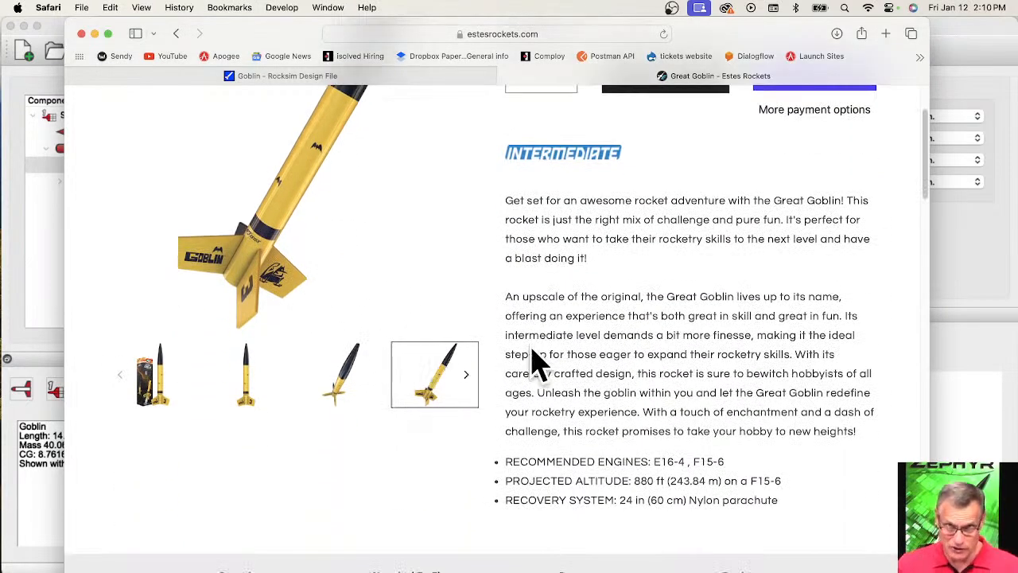
scroll(573, 334, "down", 3)
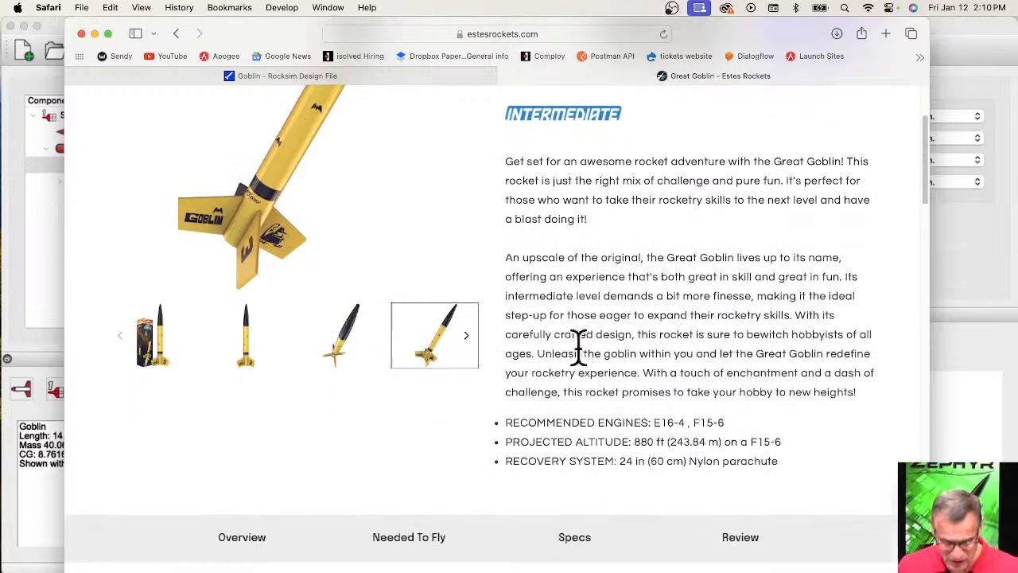
scroll(500, 273, "up", 3)
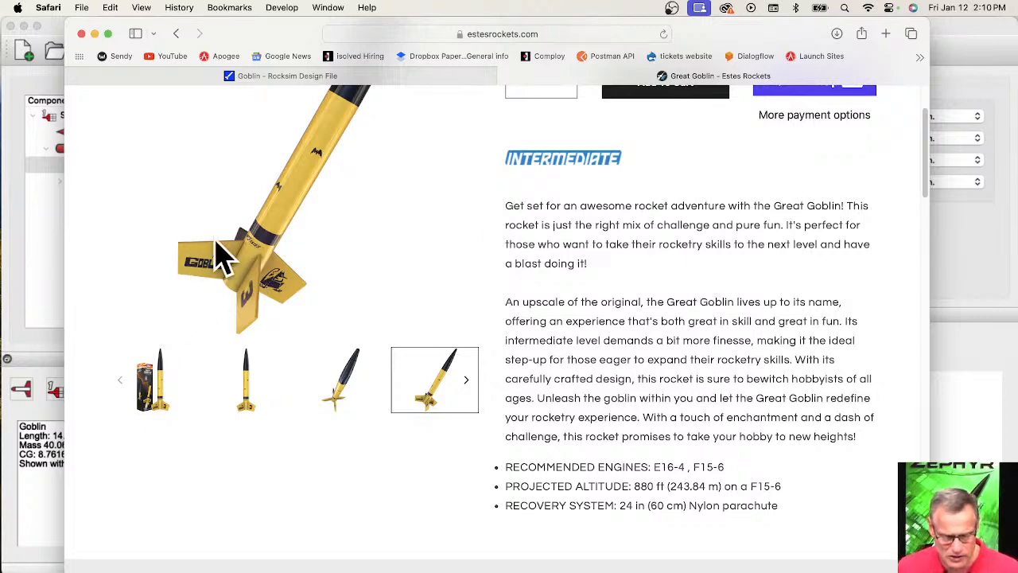
scroll(268, 323, "up", 3)
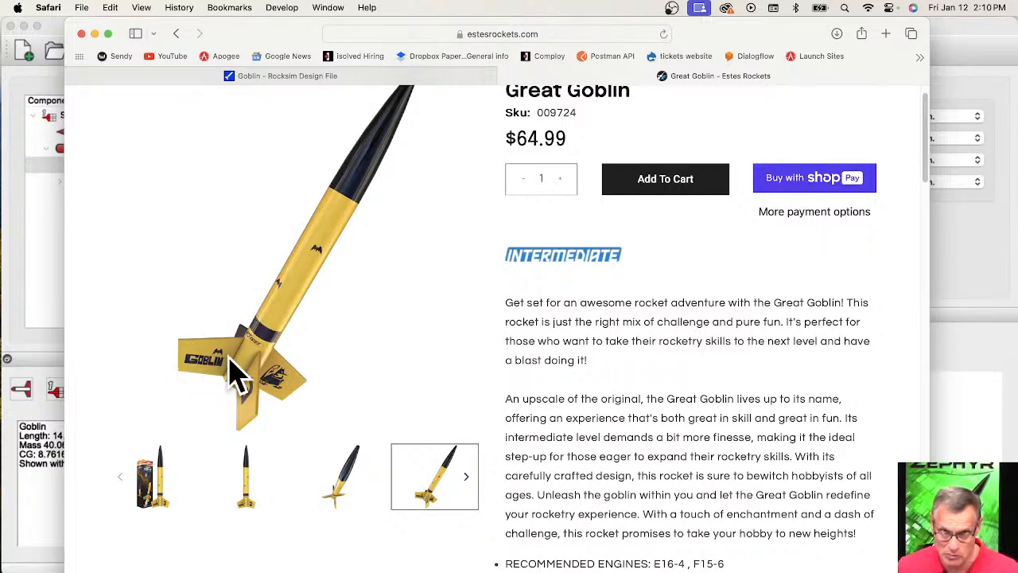
scroll(402, 303, "up", 1)
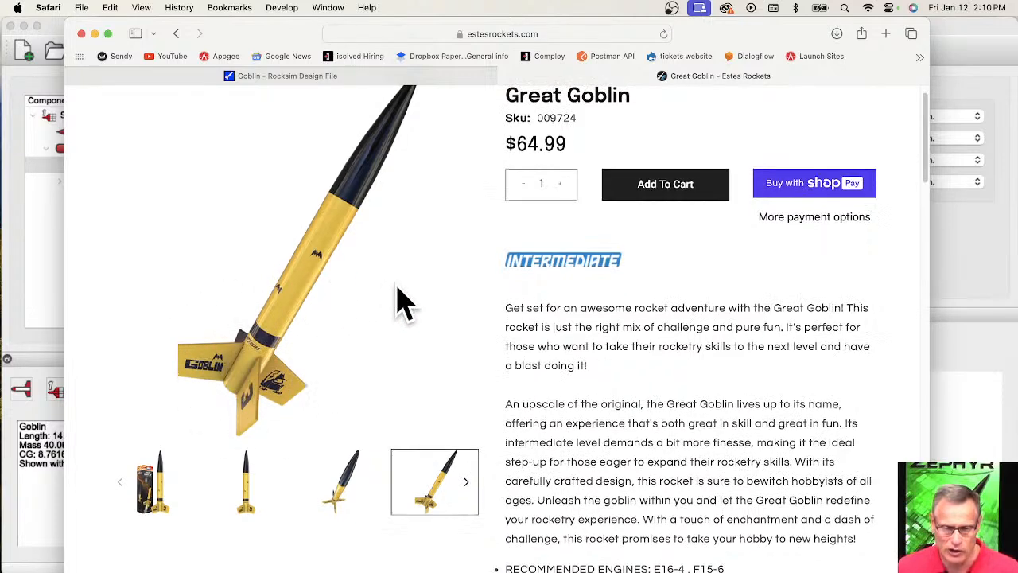
scroll(402, 303, "up", 2)
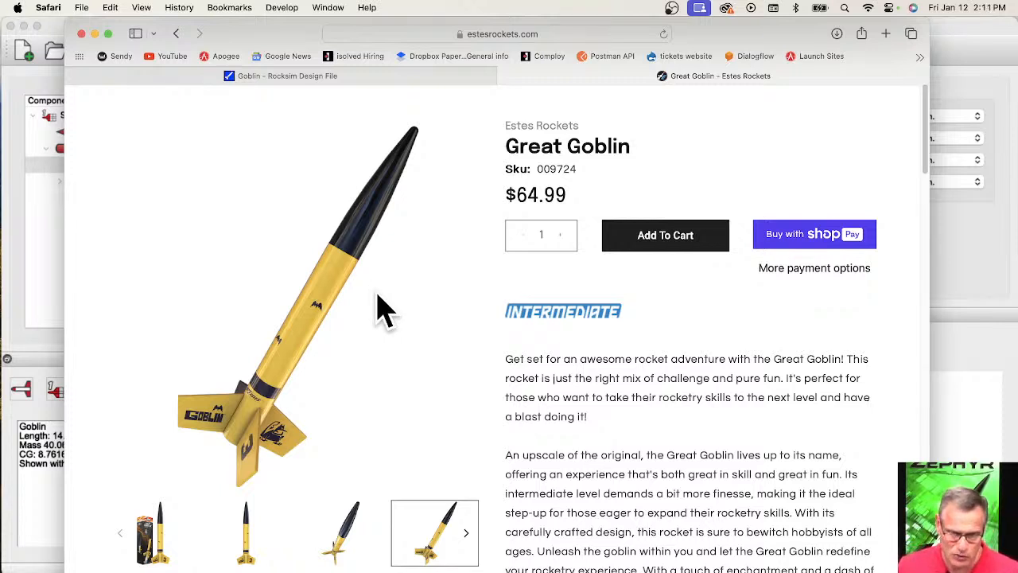
Switch to the Goblin Rocksim Design File page and review its comments, design drawing and parts breakdown.
left_click(333, 86)
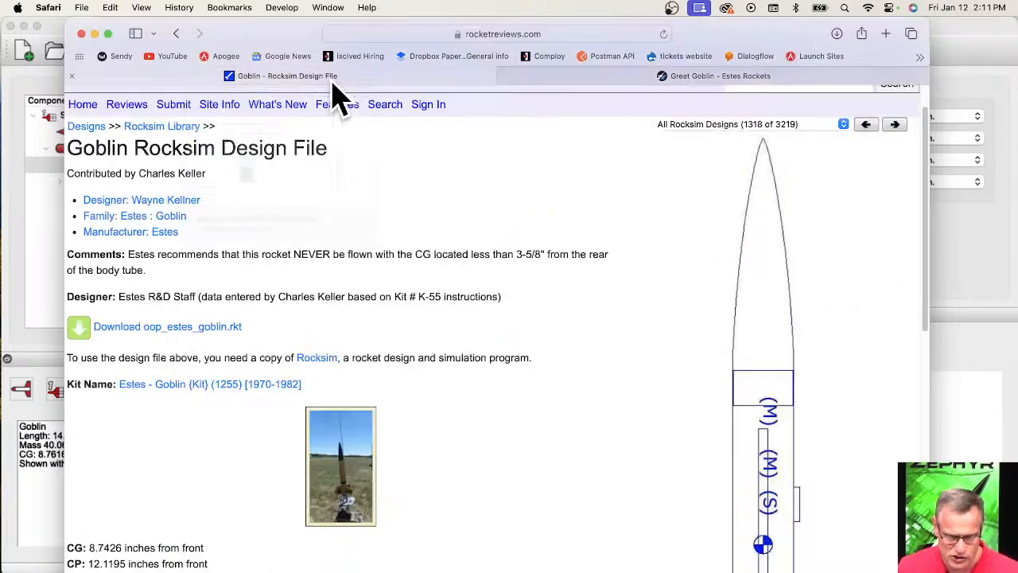
scroll(525, 326, "down", 5)
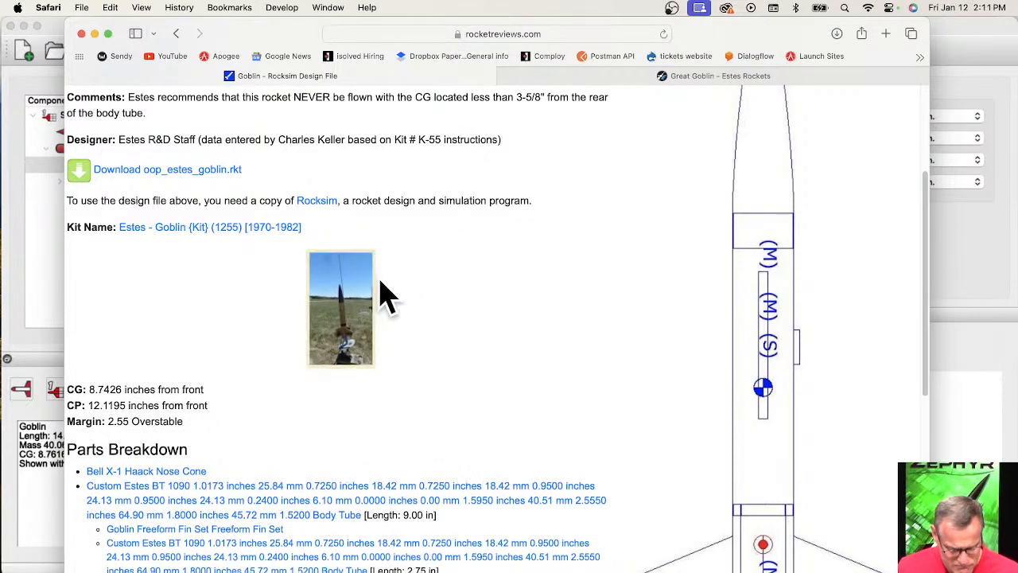
scroll(383, 297, "up", 5)
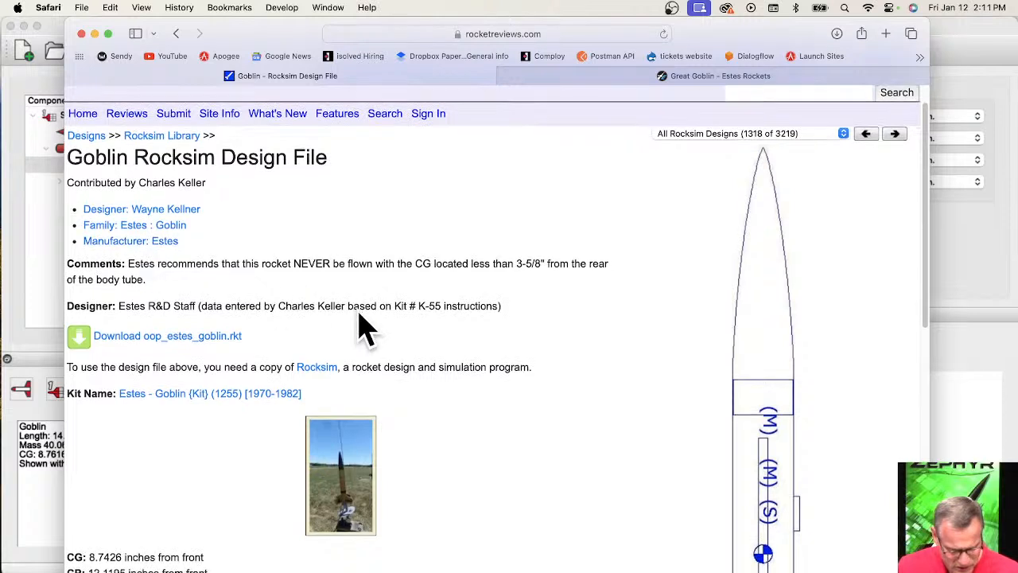
Open the linked Estes - Goblin {Kit} (1255) [1970-1982] page in a new tab and switch to it.
scroll(362, 330, "down", 2)
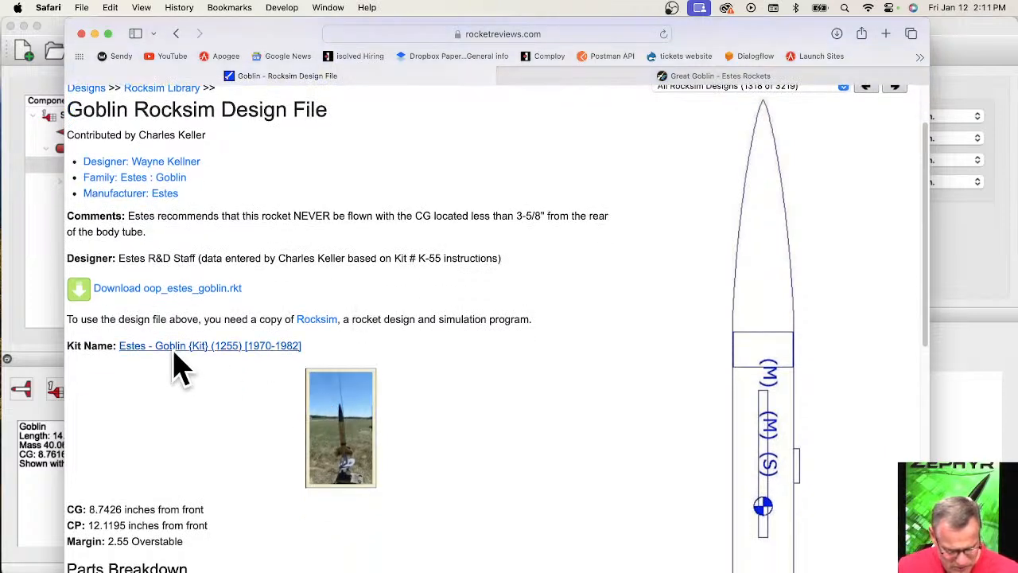
right_click(280, 348)
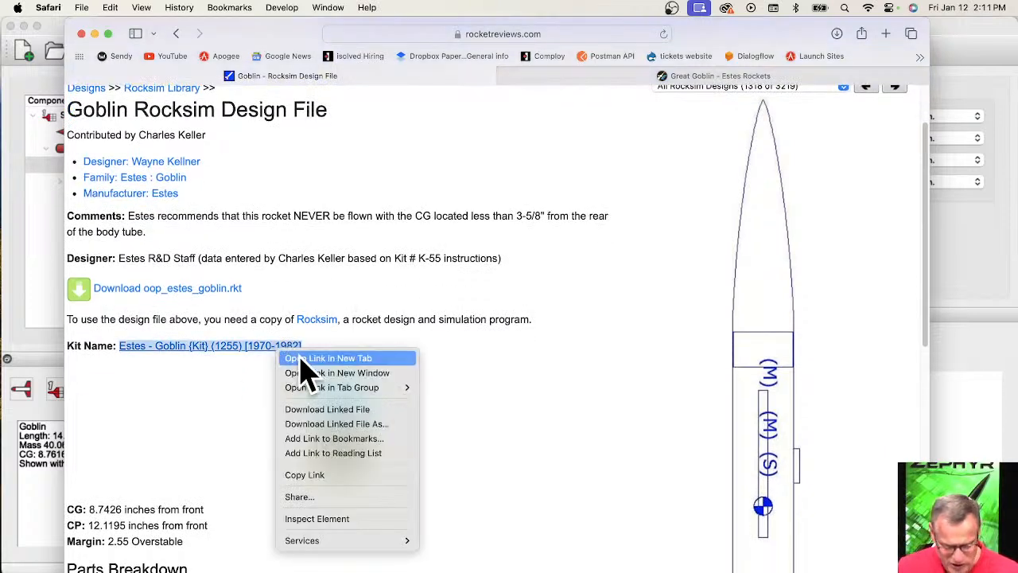
left_click(306, 359)
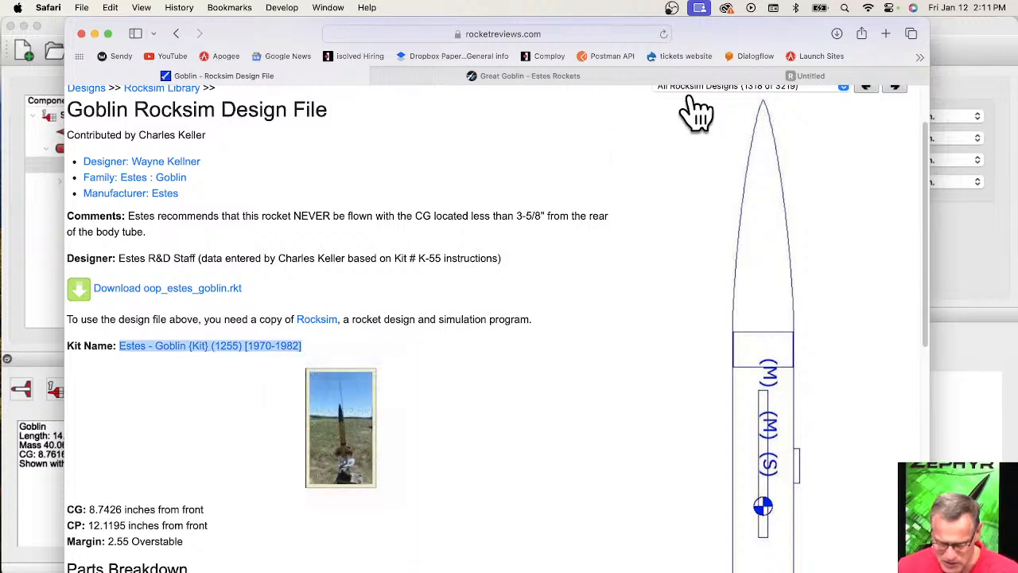
left_click(783, 77)
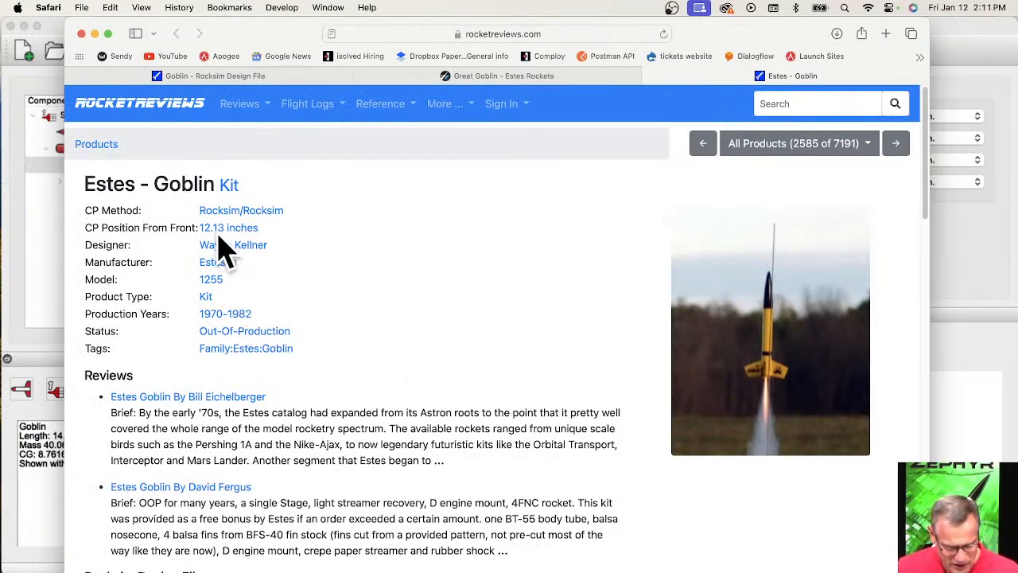
Review the Goblin kit page's specifications, reviews and flight records, and enlarge the launch photo of the yellow and black rocket.
scroll(275, 270, "down", 1)
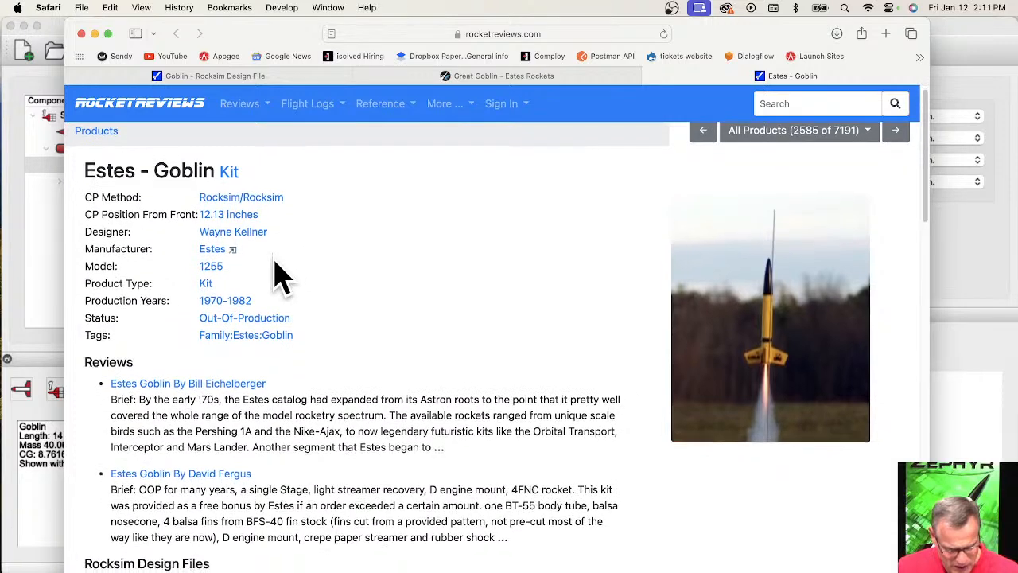
scroll(255, 517, "down", 5)
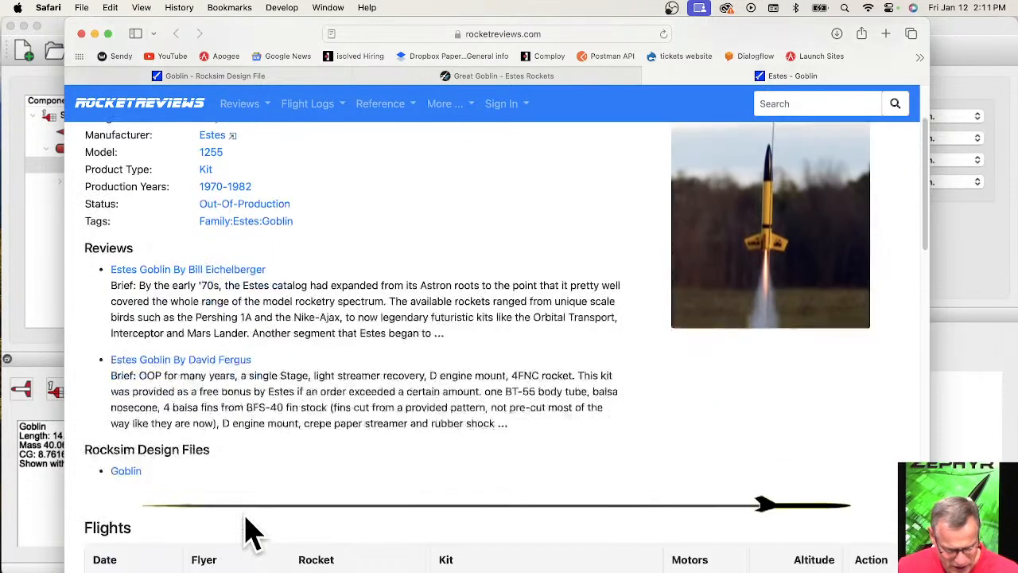
scroll(255, 517, "down", 5)
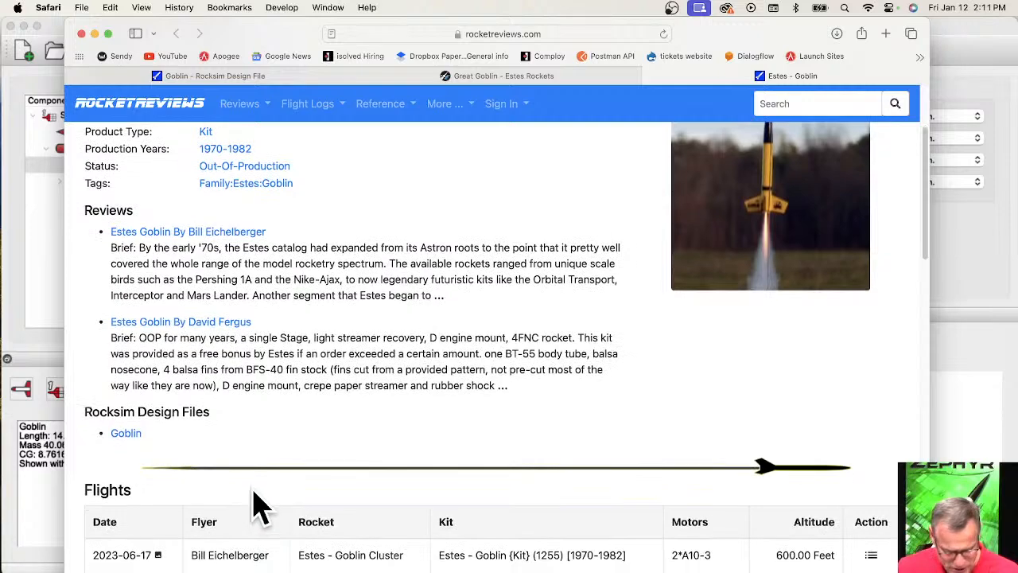
scroll(262, 497, "down", 5)
scroll(318, 452, "down", 2)
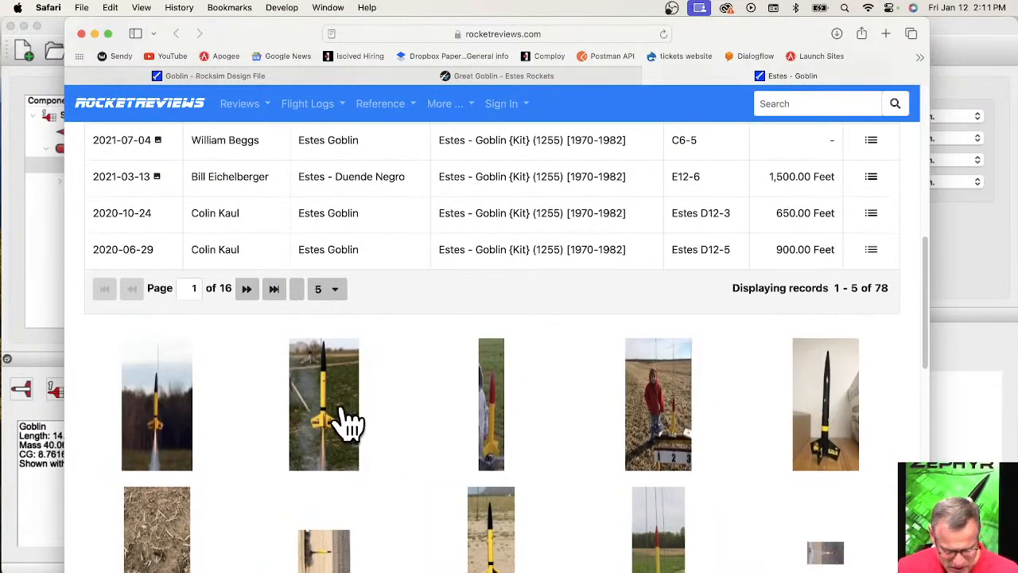
left_click(350, 424)
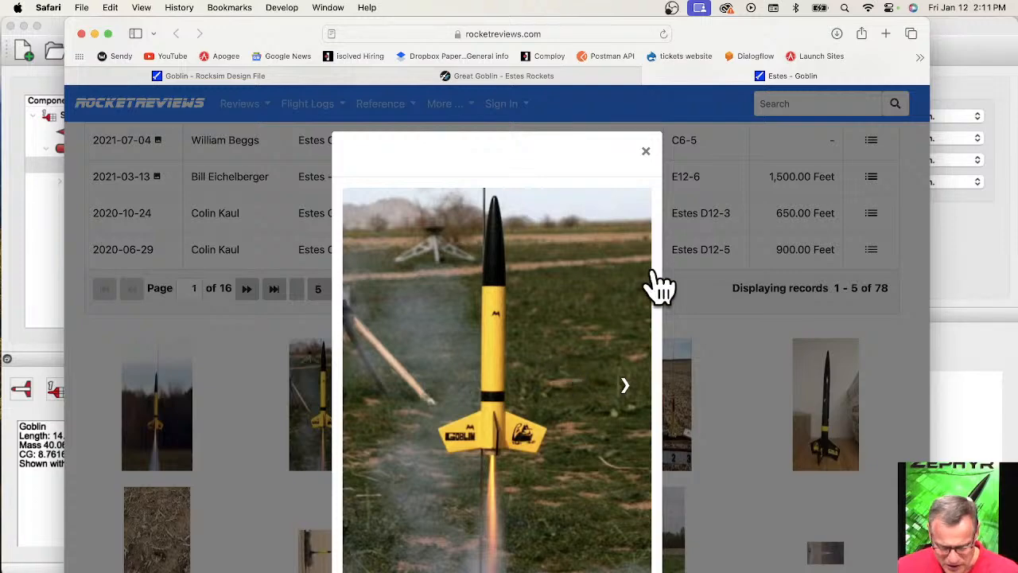
left_click(646, 156)
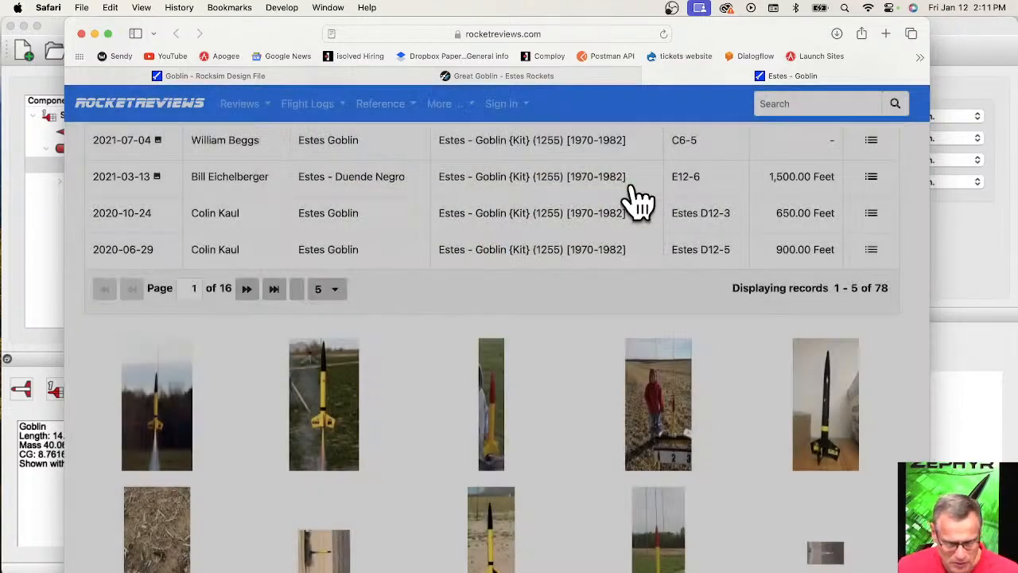
scroll(636, 199, "up", 10)
Check the parts breakdown on the Goblin Rocksim Design File page, and the technical specifications on the Estes Great Goblin page.
left_click(213, 75)
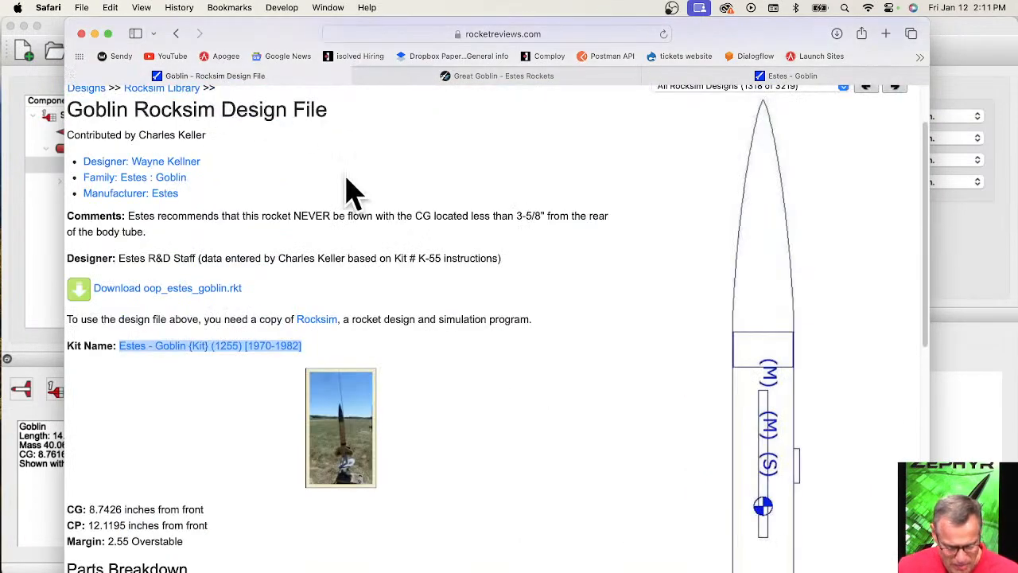
scroll(318, 318, "down", 5)
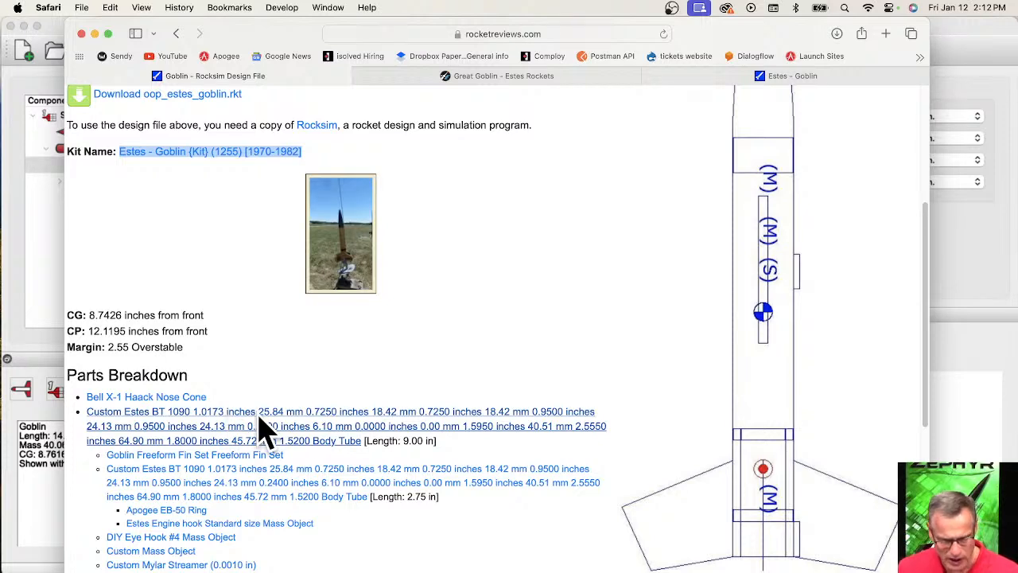
left_click(542, 77)
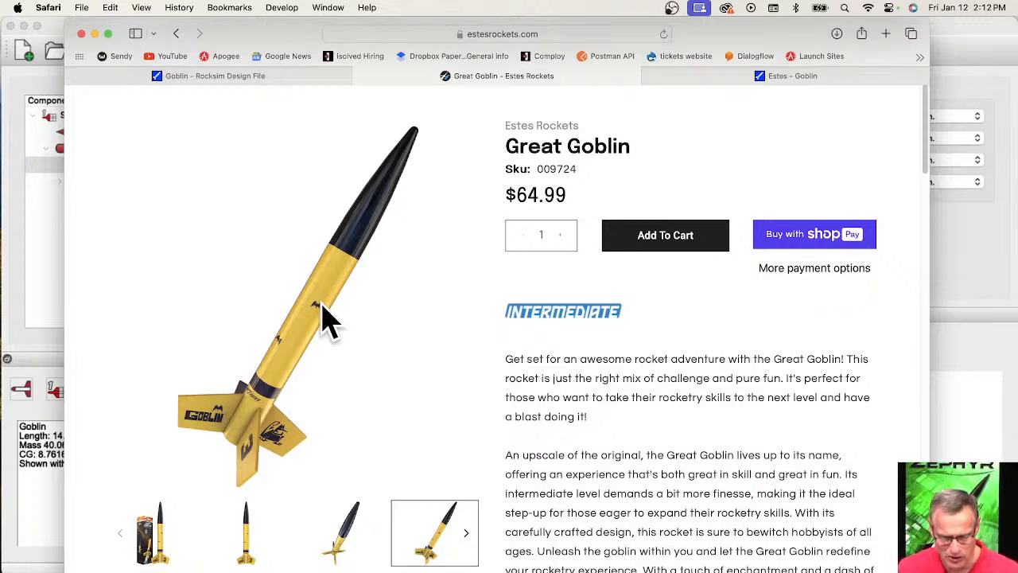
scroll(482, 311, "down", 10)
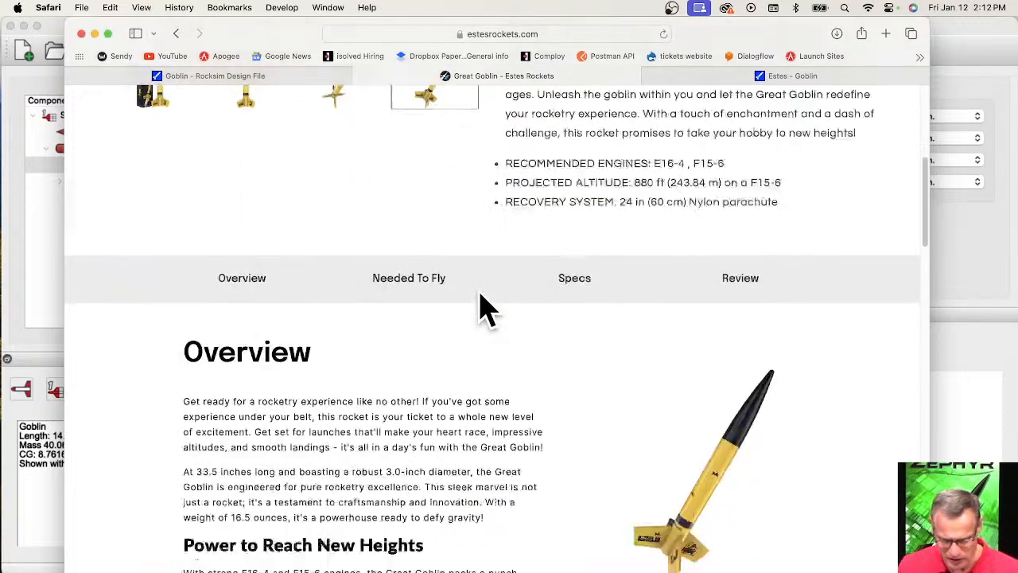
scroll(482, 310, "down", 2)
left_click(576, 204)
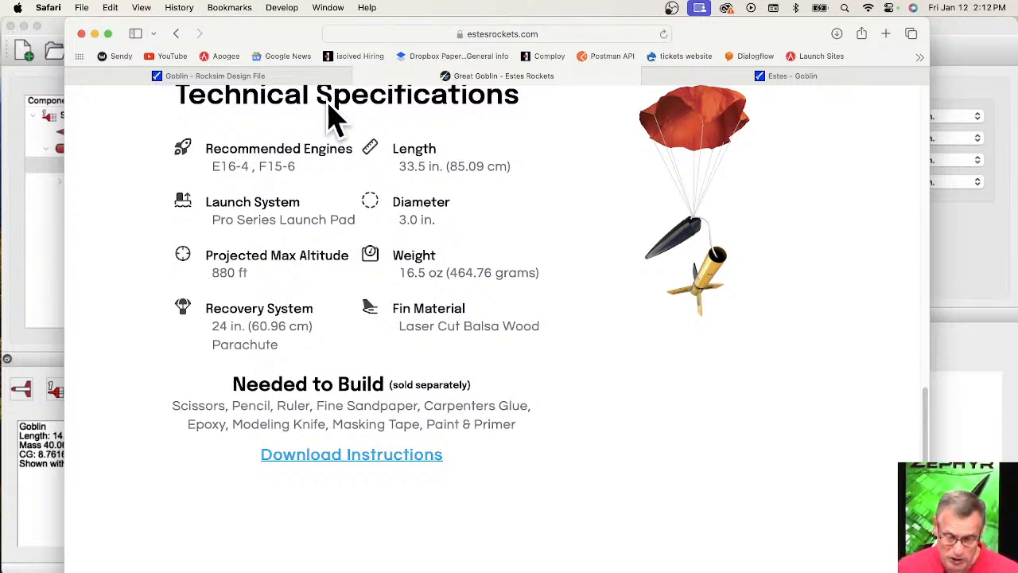
Switch to RockSim and examine the Goblin design's dimensions and side-view drawing, restoring the view to show the whole rocket.
left_click(53, 217)
left_click(51, 199)
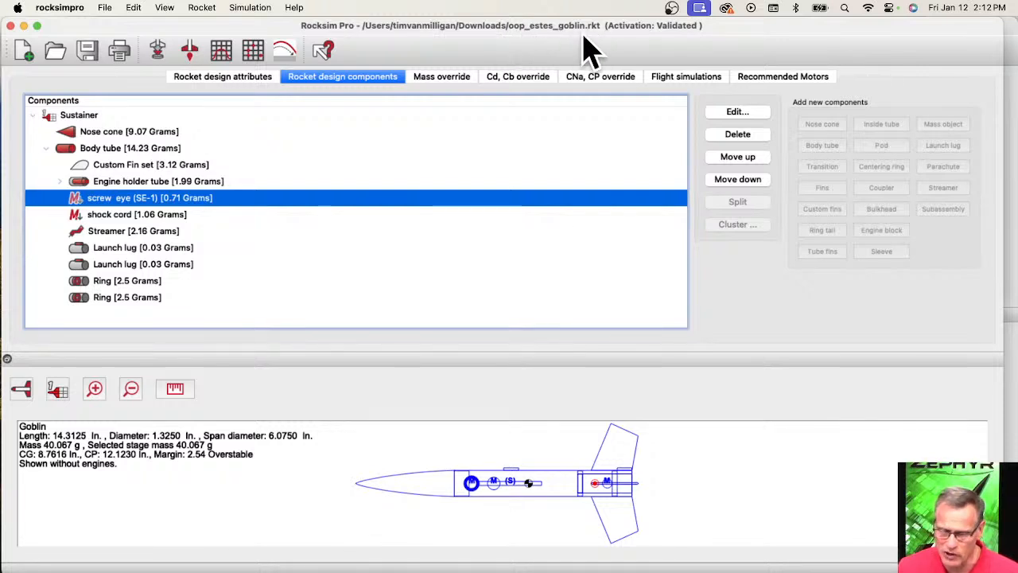
scroll(606, 477, "up", 3)
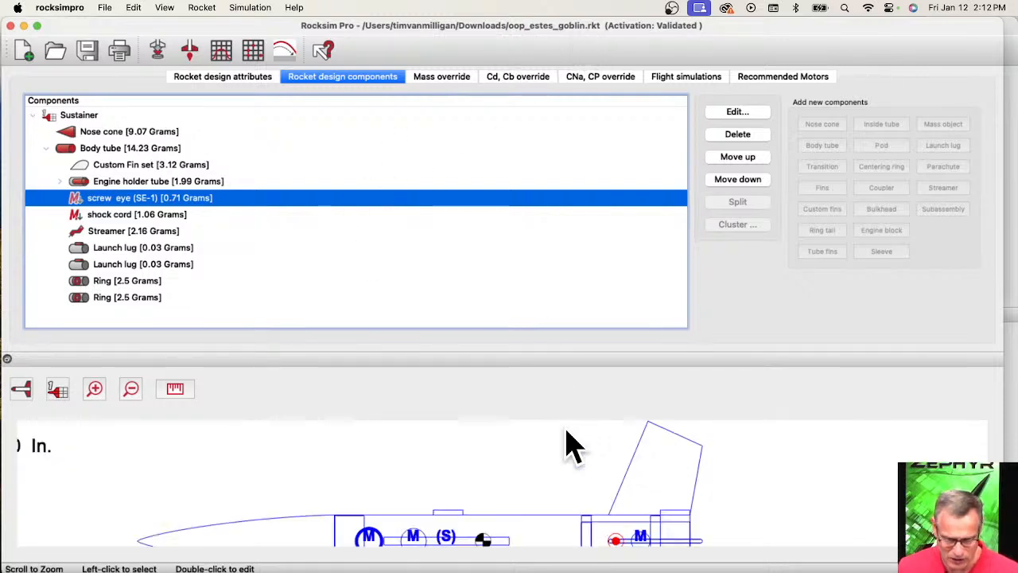
left_click(24, 390)
left_click(19, 413)
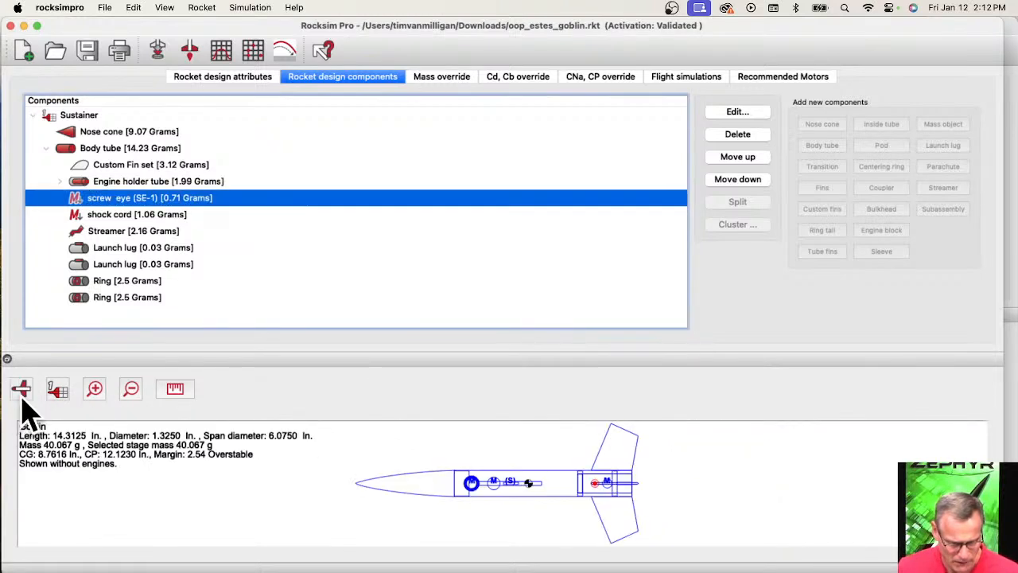
left_click(23, 393)
left_click(26, 370)
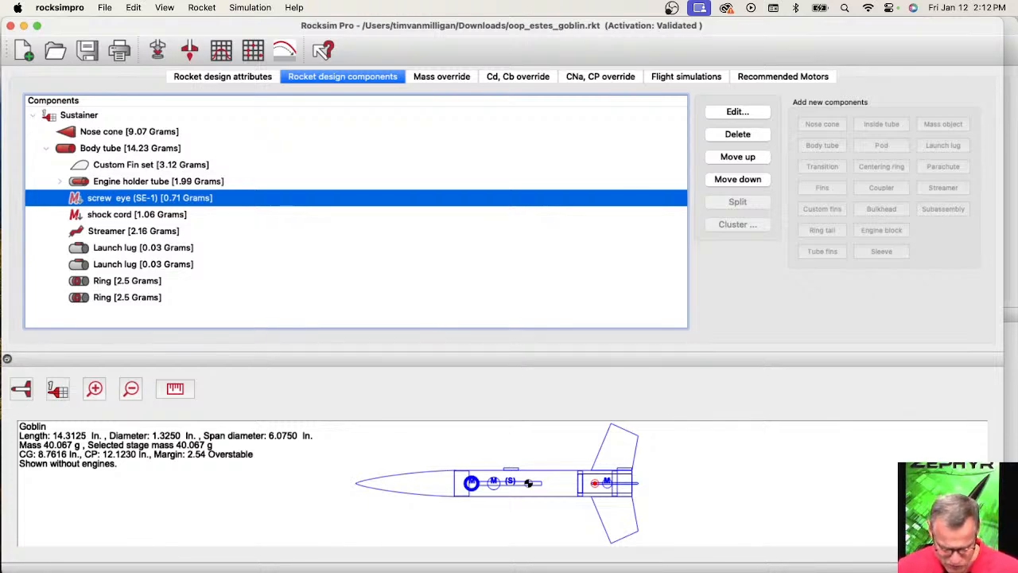
Switch back to Safari and examine the body tube entries in the Goblin Rocksim Design File's parts breakdown.
key("super+Tab")
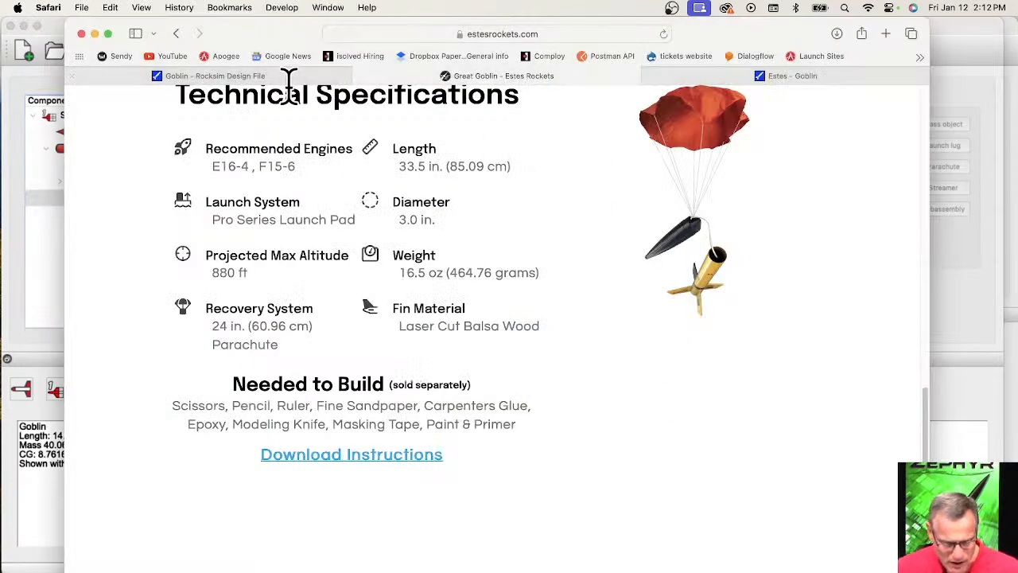
left_click(177, 82)
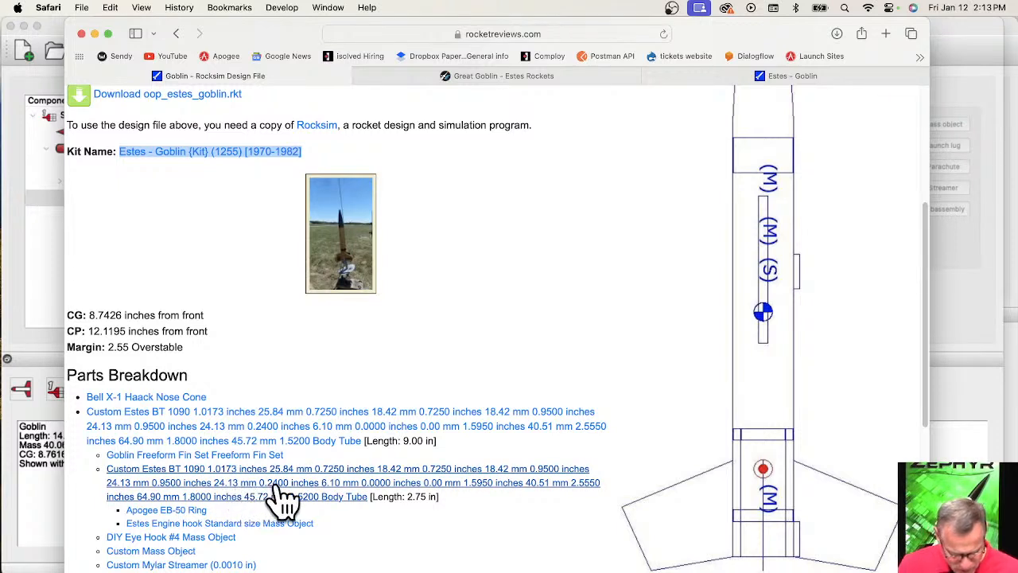
scroll(283, 498, "down", 5)
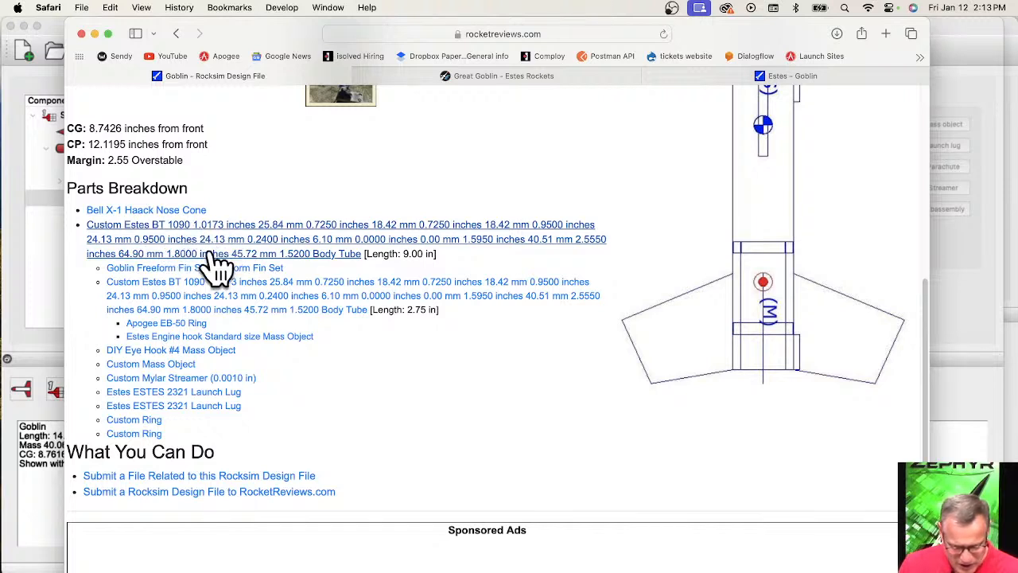
scroll(215, 275, "up", 1)
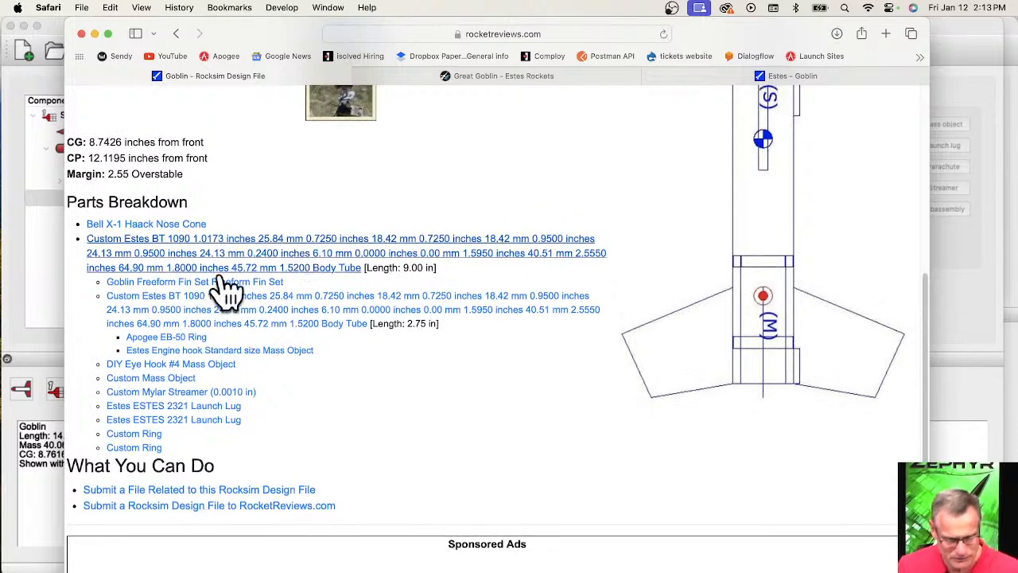
Return to RockSim and start scaling the Goblin design by a scale factor.
left_click(35, 318)
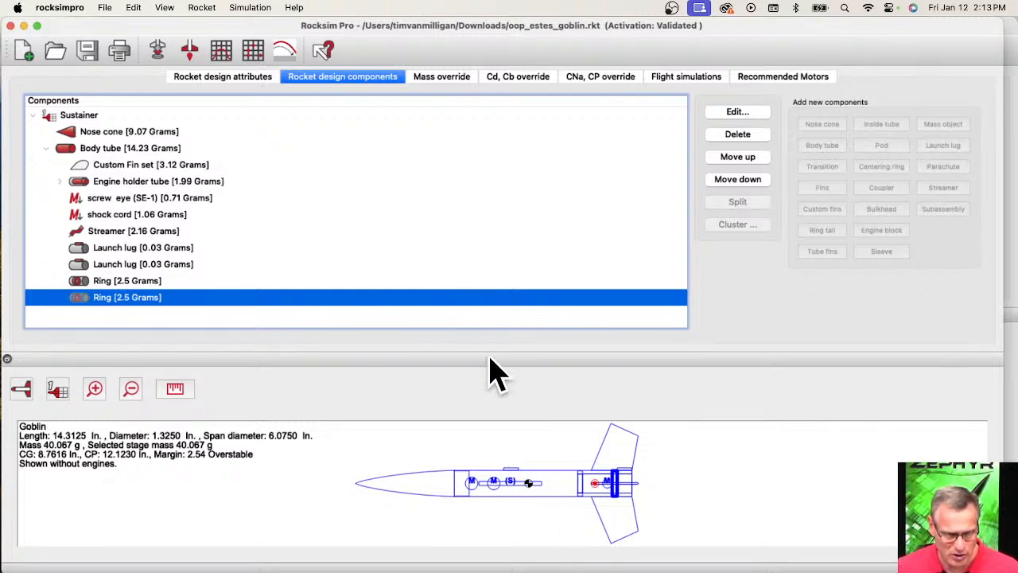
left_click(200, 8)
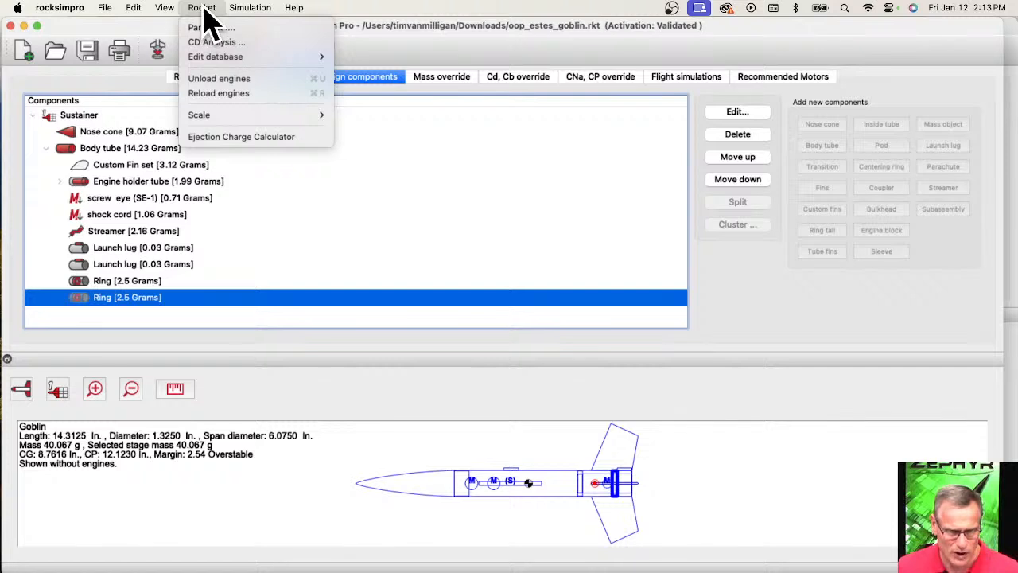
mouse_move(203, 117)
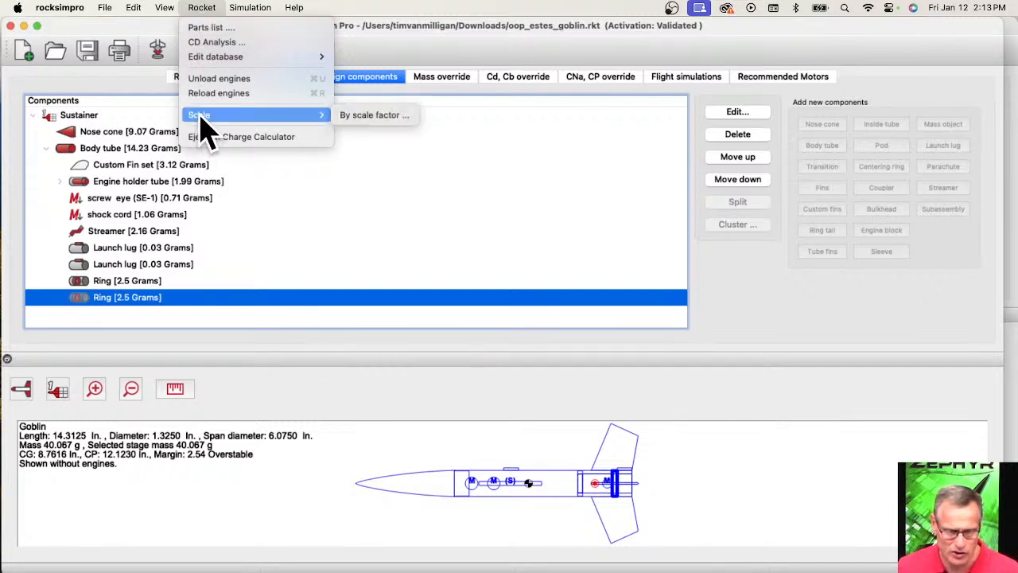
left_click(374, 116)
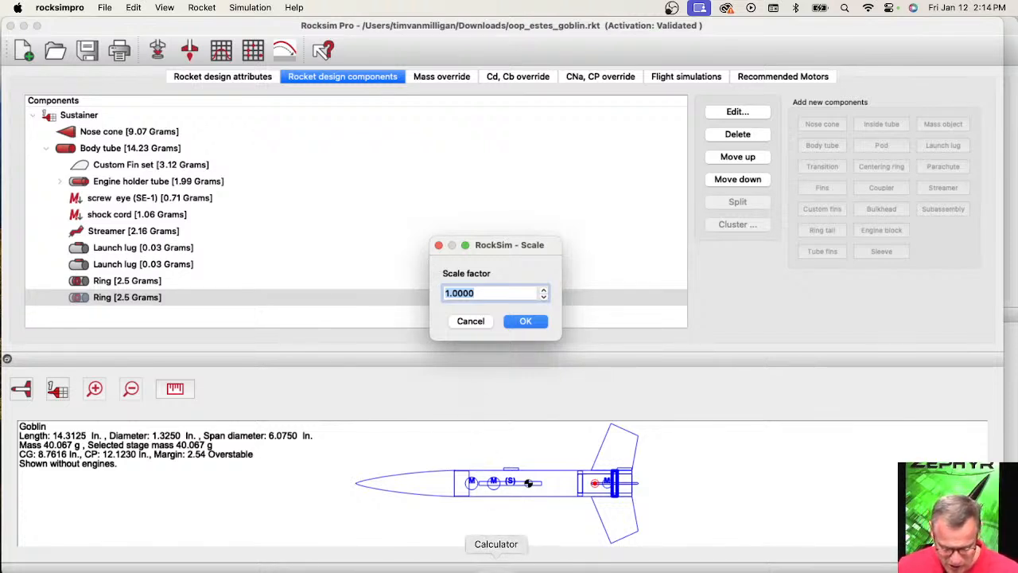
Open Calculator beside the scale dialog and divide 3 by 1.325 to work out the upscale ratio.
left_click(496, 570)
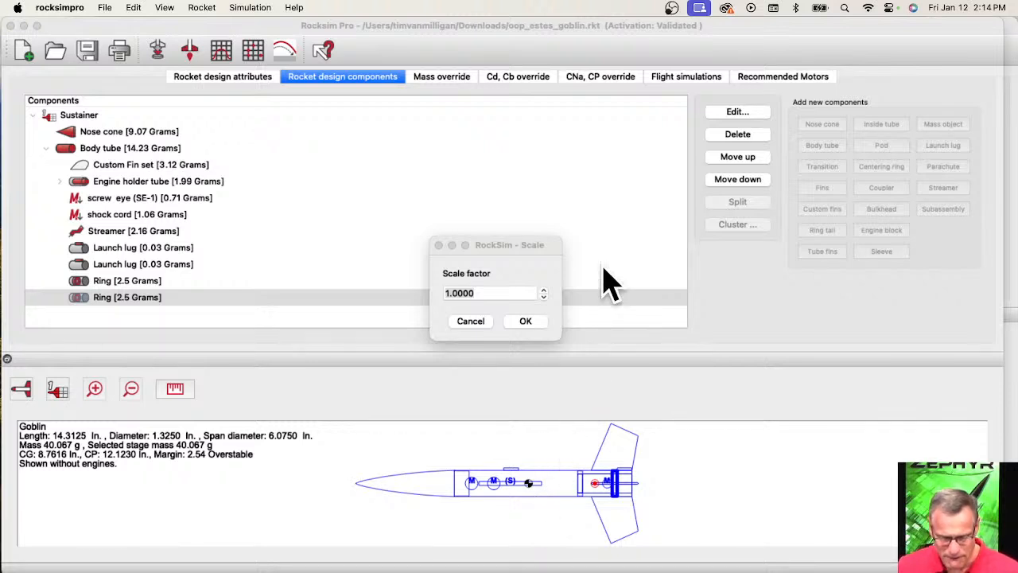
left_click_drag(711, 435, 678, 153)
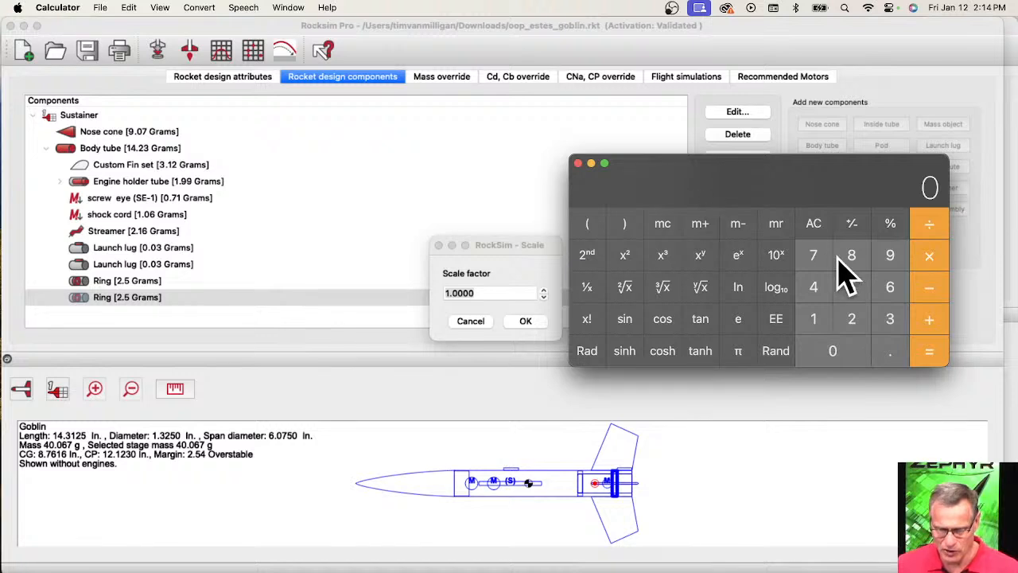
left_click(890, 319)
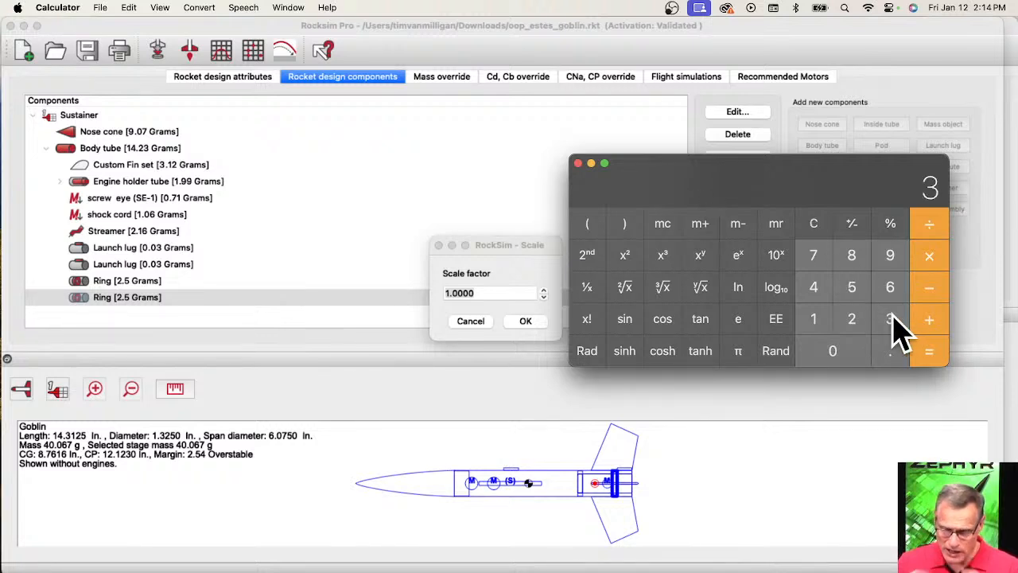
left_click(929, 227)
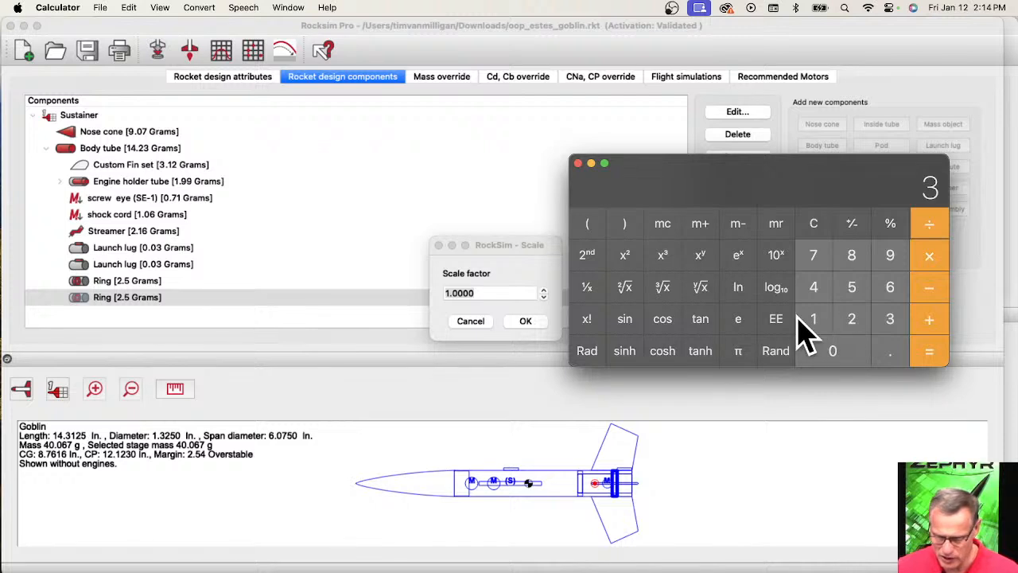
left_click(890, 351)
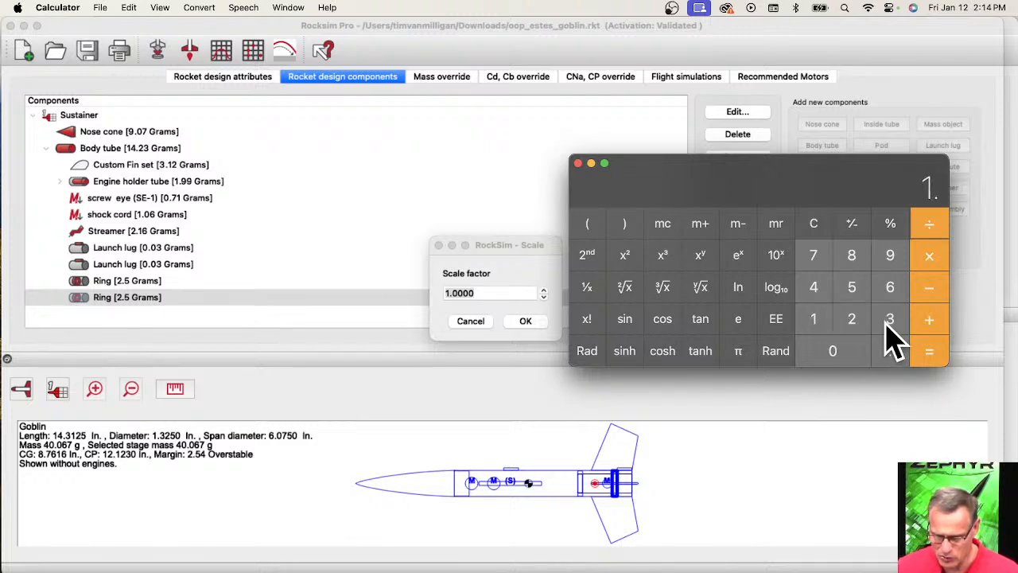
left_click(890, 321)
left_click(852, 319)
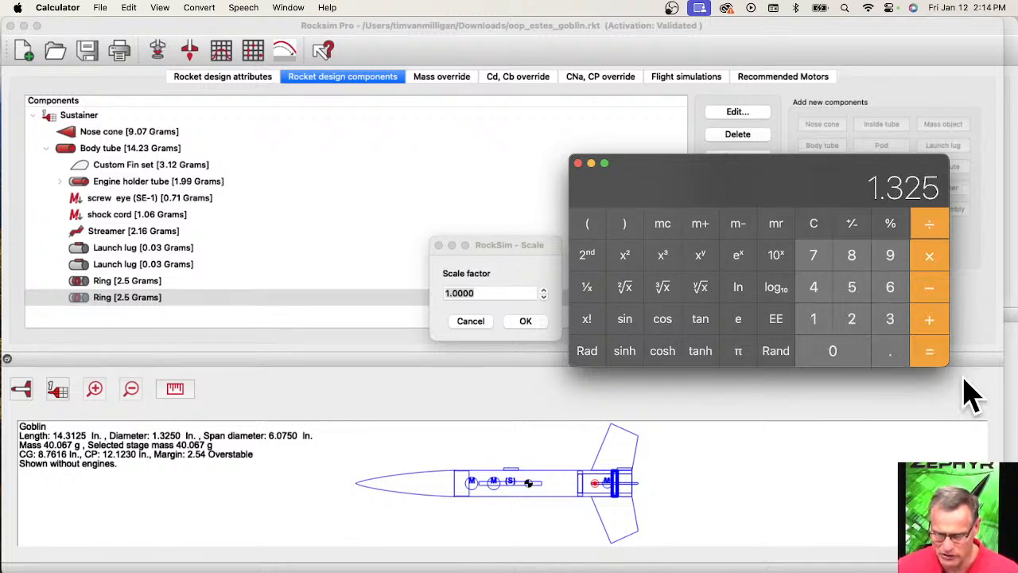
left_click(929, 354)
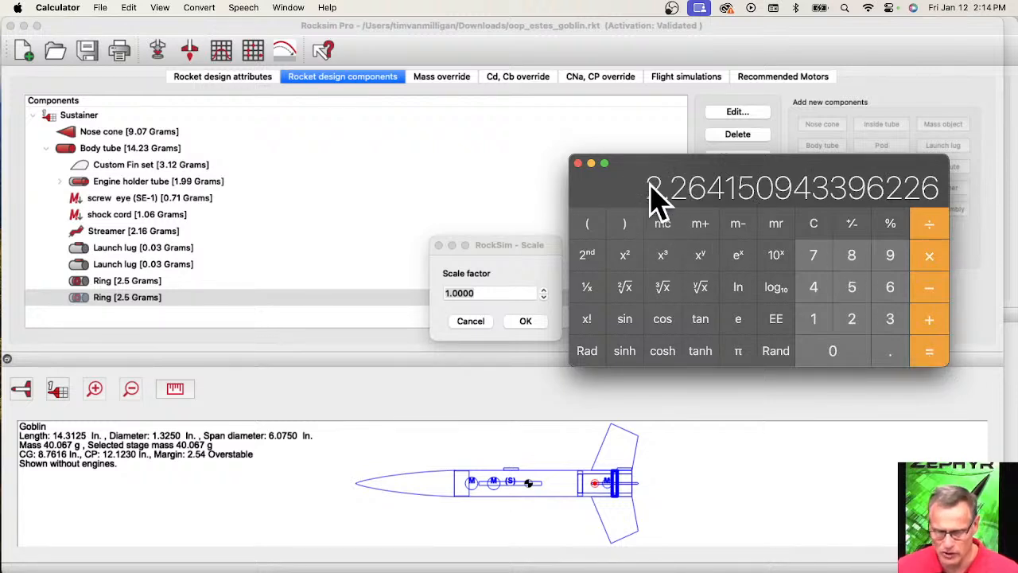
Scale the whole Goblin design by a factor of 2.264.
left_click(500, 299)
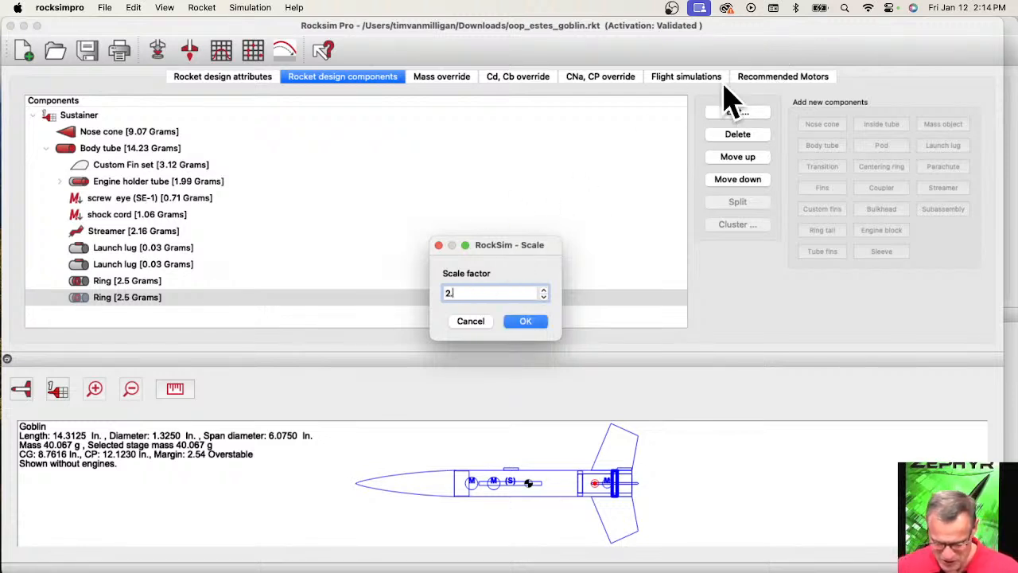
left_click_drag(766, 29, 745, 34)
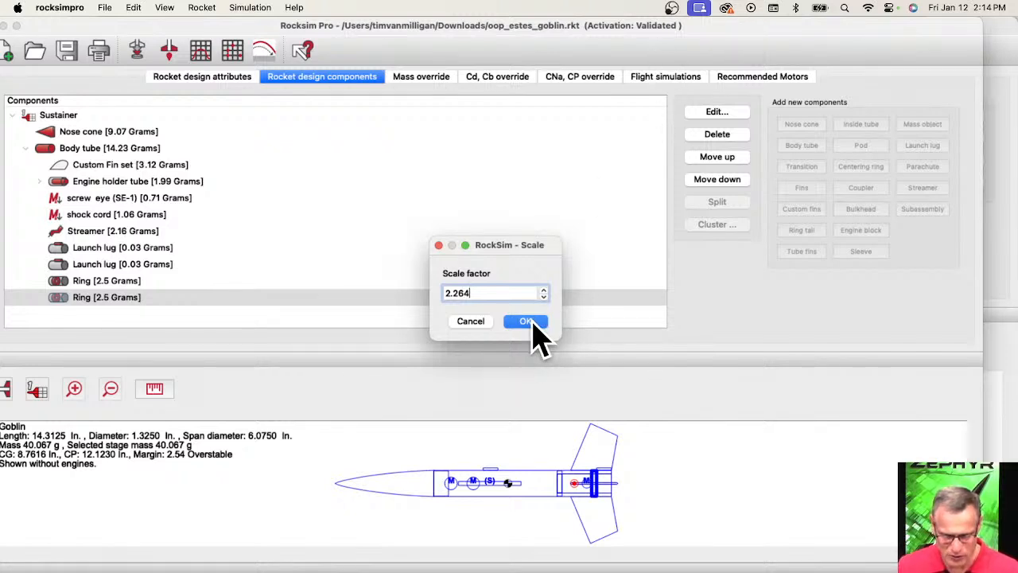
left_click(531, 322)
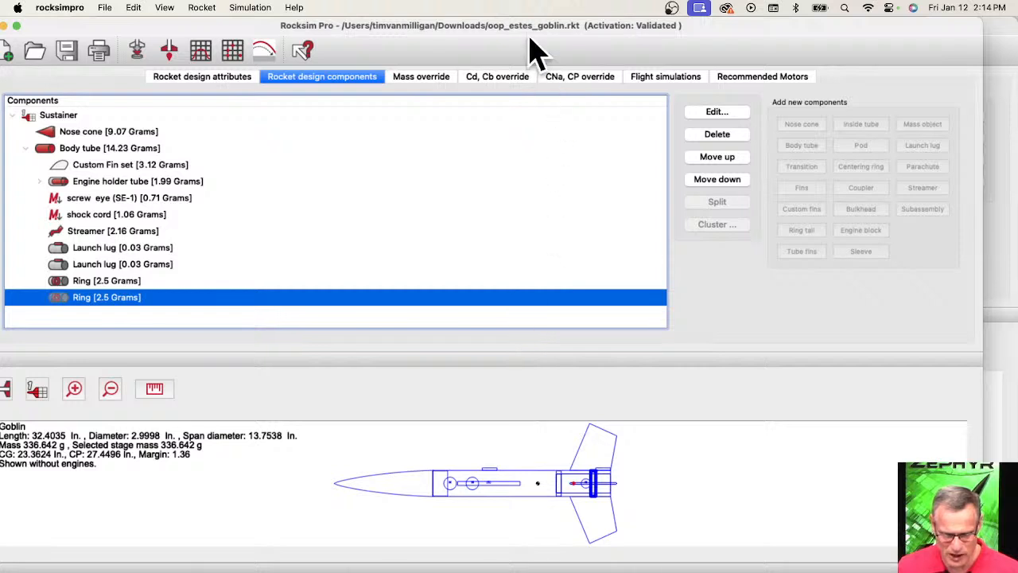
left_click_drag(530, 24, 546, 24)
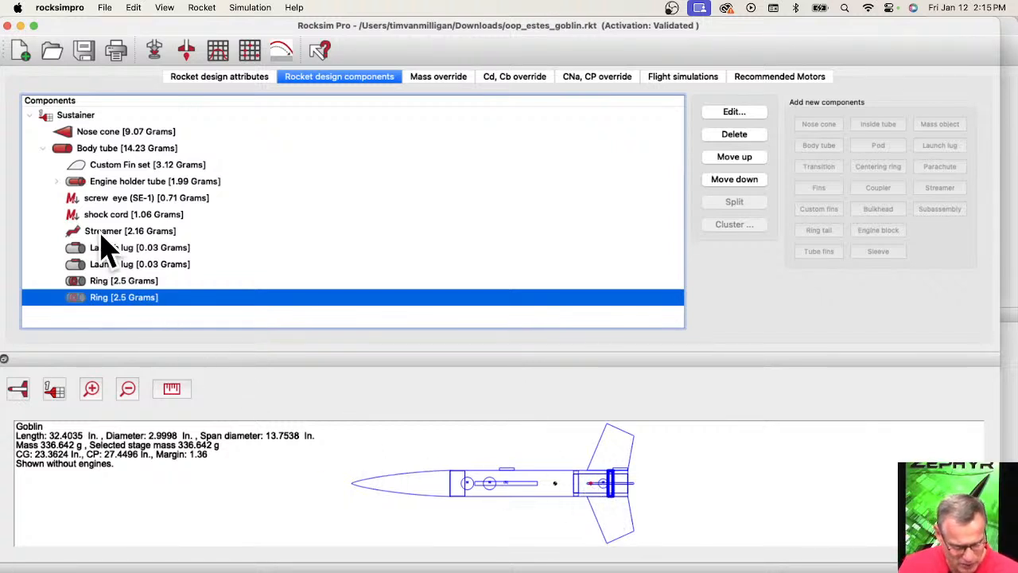
Open the engine holder tube's properties and show its inner diameter in millimetres to check the motor mount size.
left_click(111, 183)
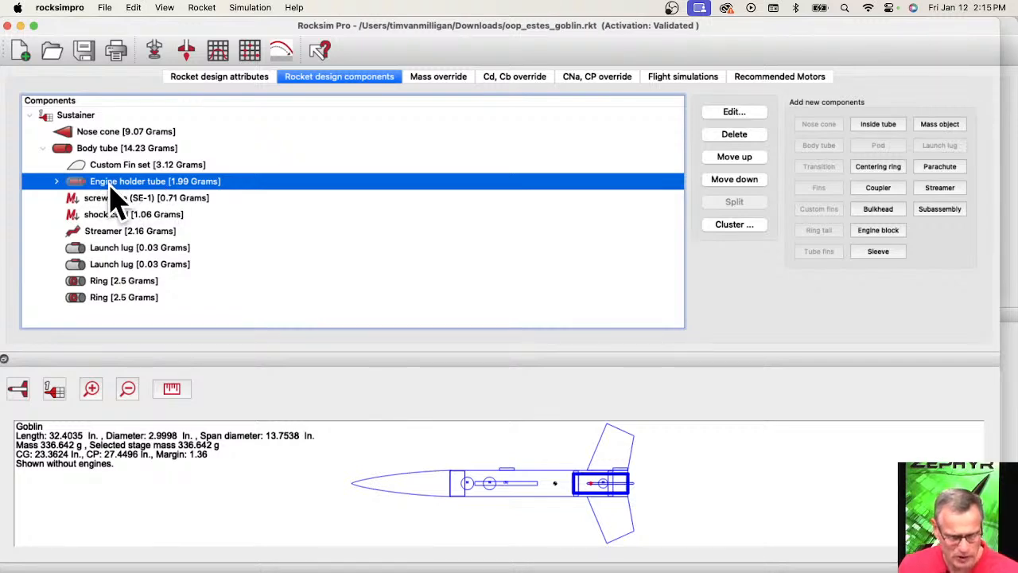
double_click(112, 188)
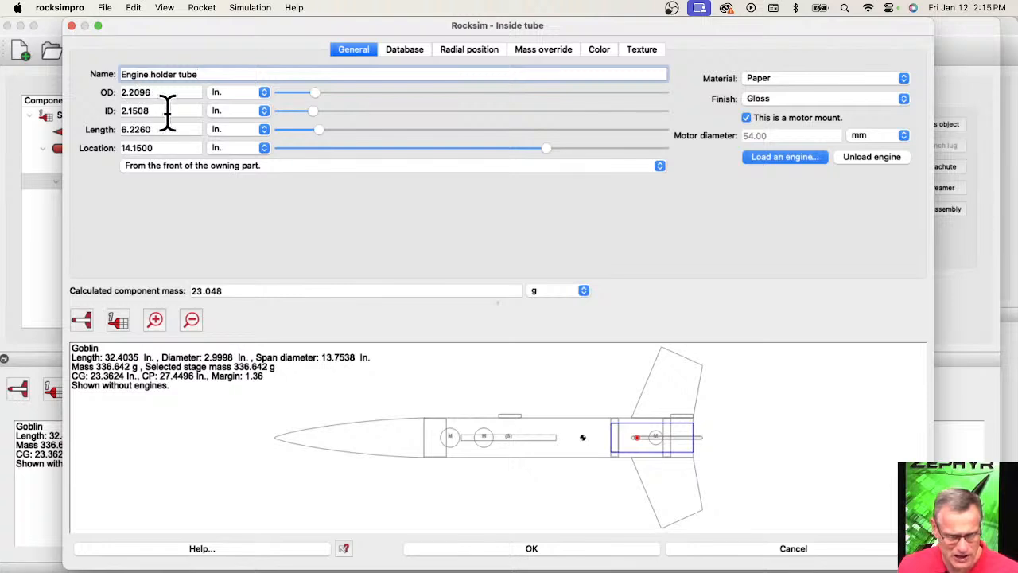
left_click_drag(167, 112, 114, 107)
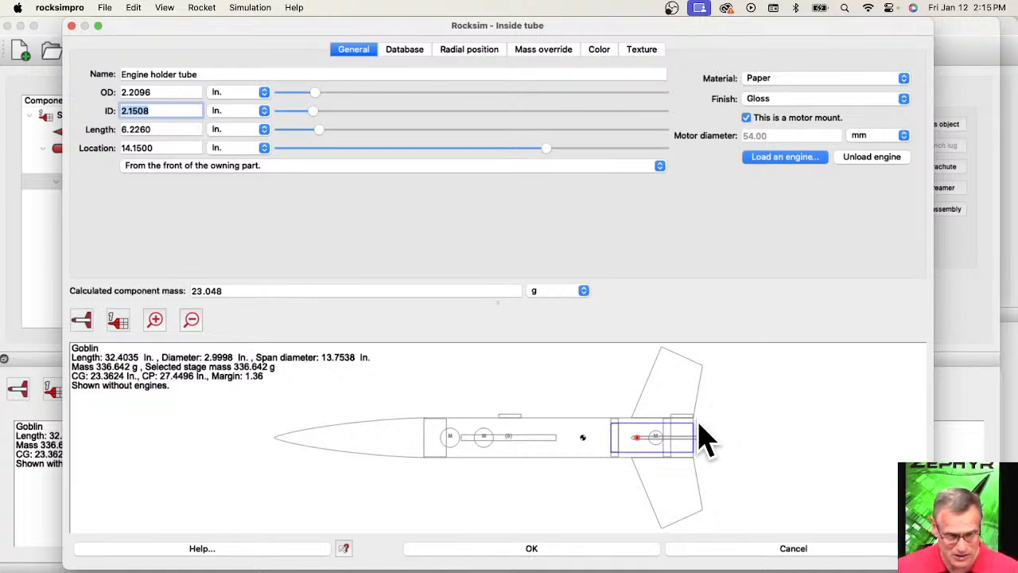
left_click(238, 113)
left_click(239, 125)
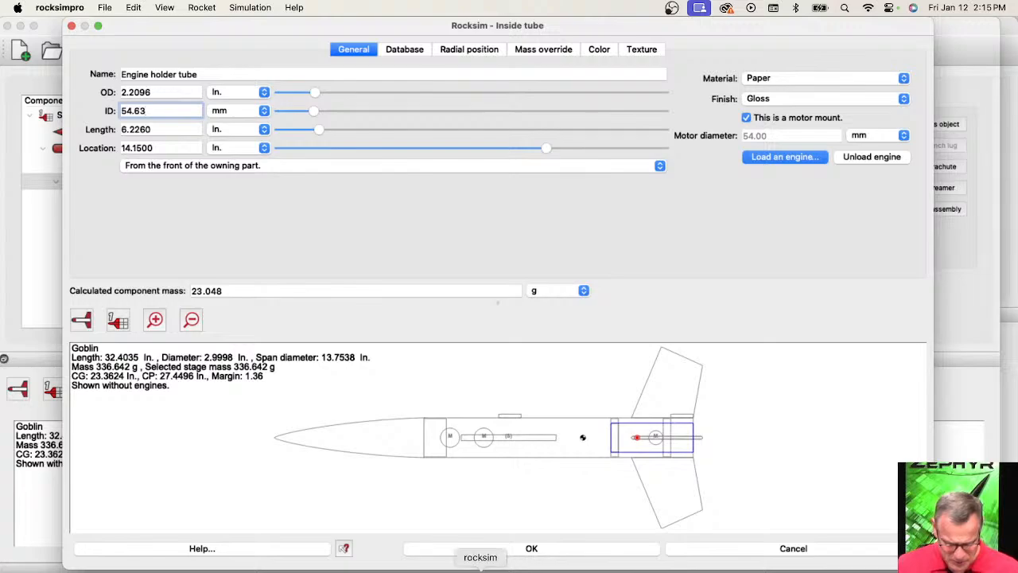
Switch to Microsoft Edge, go to the Apogee home page and open the RockSim Live Training page.
left_click(431, 567)
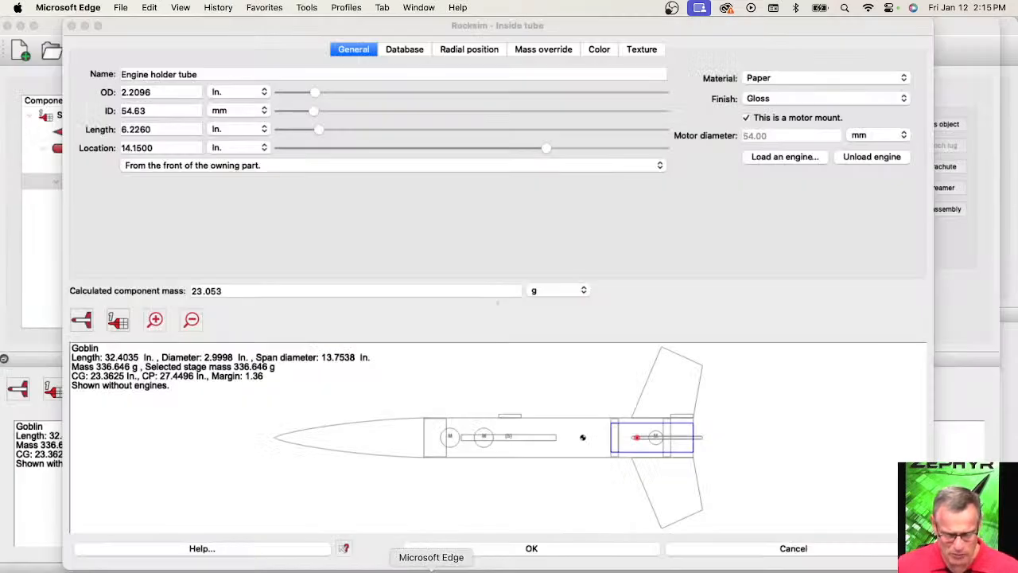
scroll(310, 167, "up", 3)
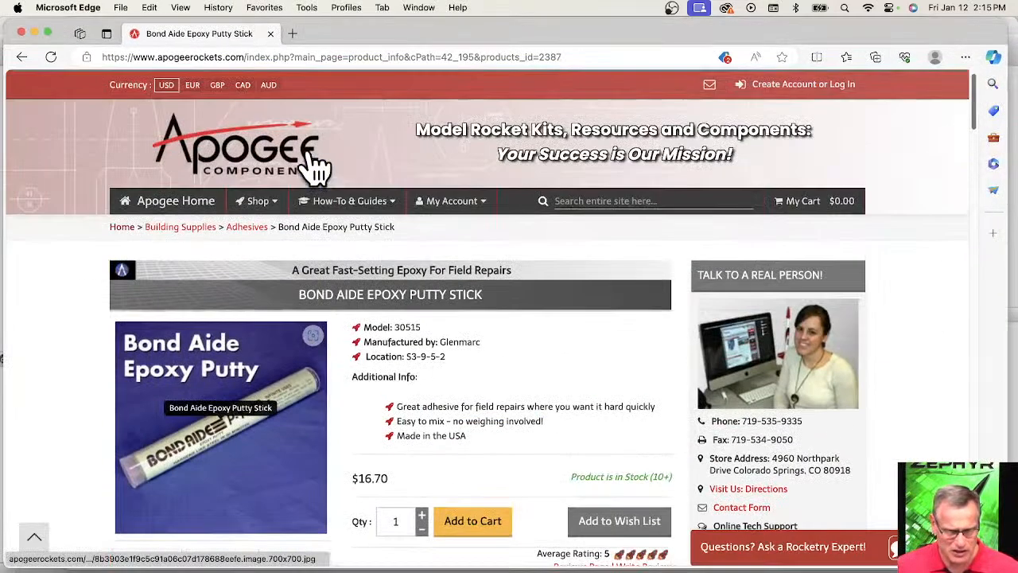
left_click(187, 203)
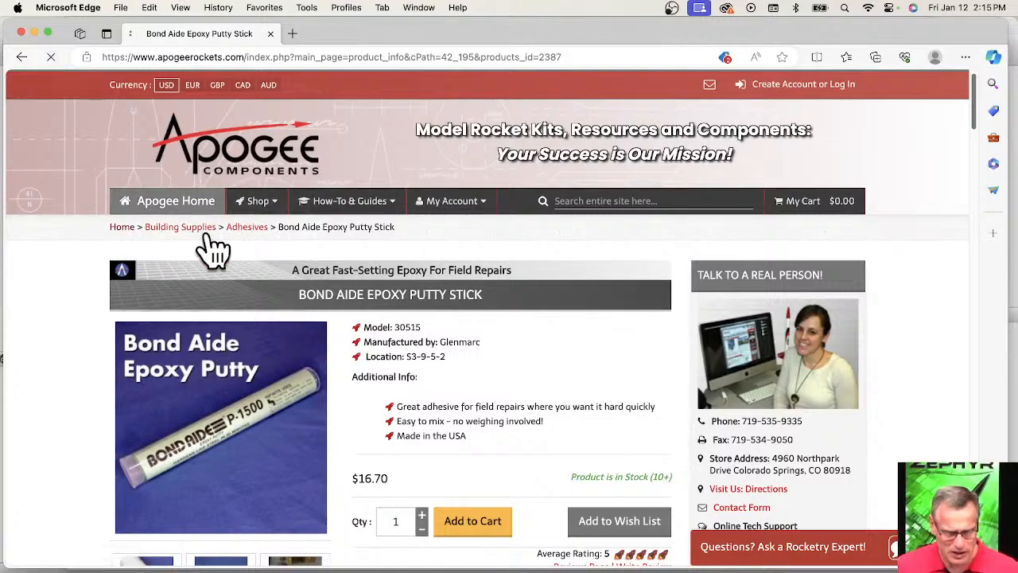
scroll(334, 409, "down", 5)
scroll(252, 421, "up", 2)
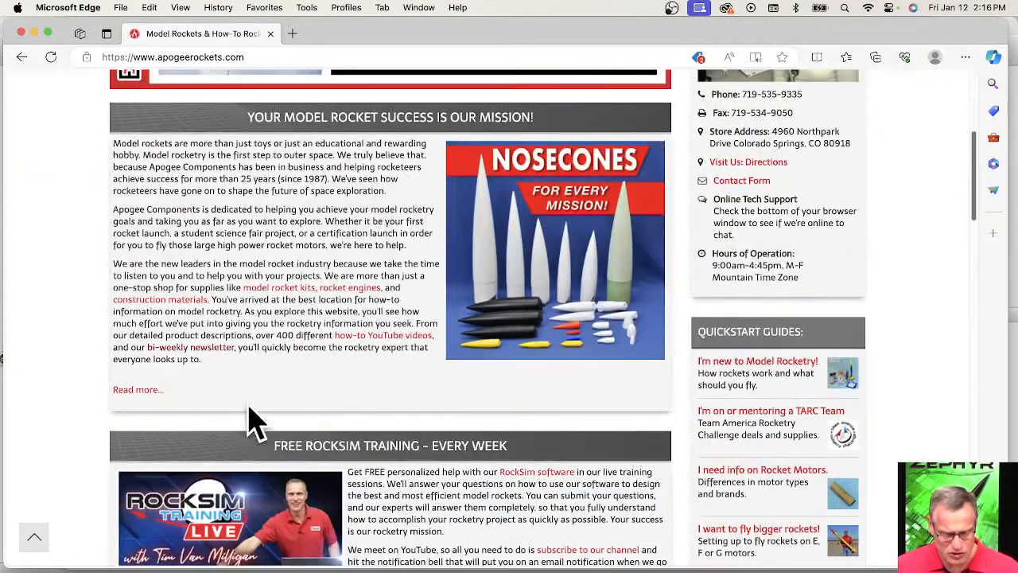
left_click(243, 526)
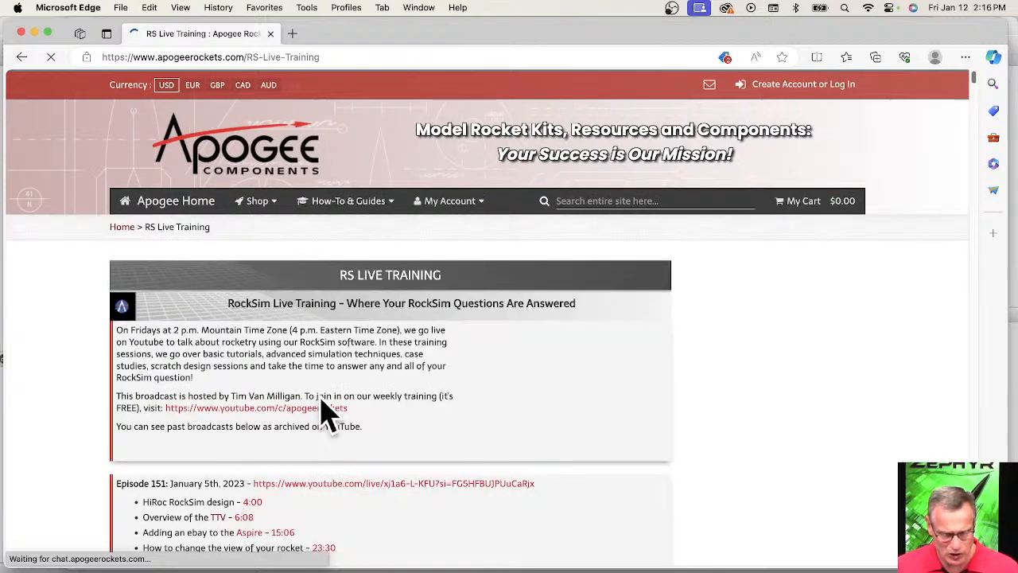
Find Episode 149 in the training list and highlight its "How to upscale just your fins" entry.
scroll(432, 272, "down", 5)
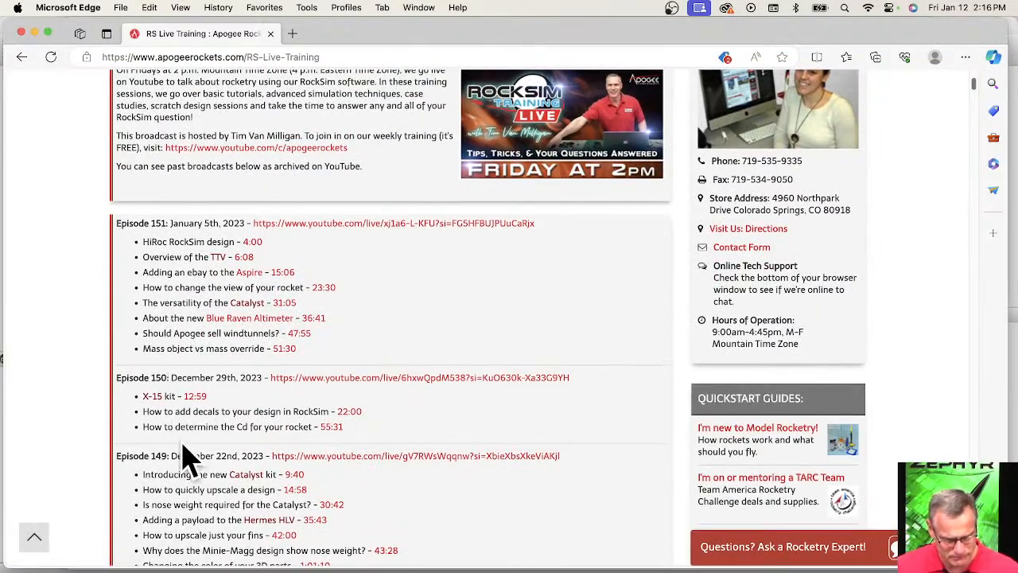
scroll(409, 448, "down", 1)
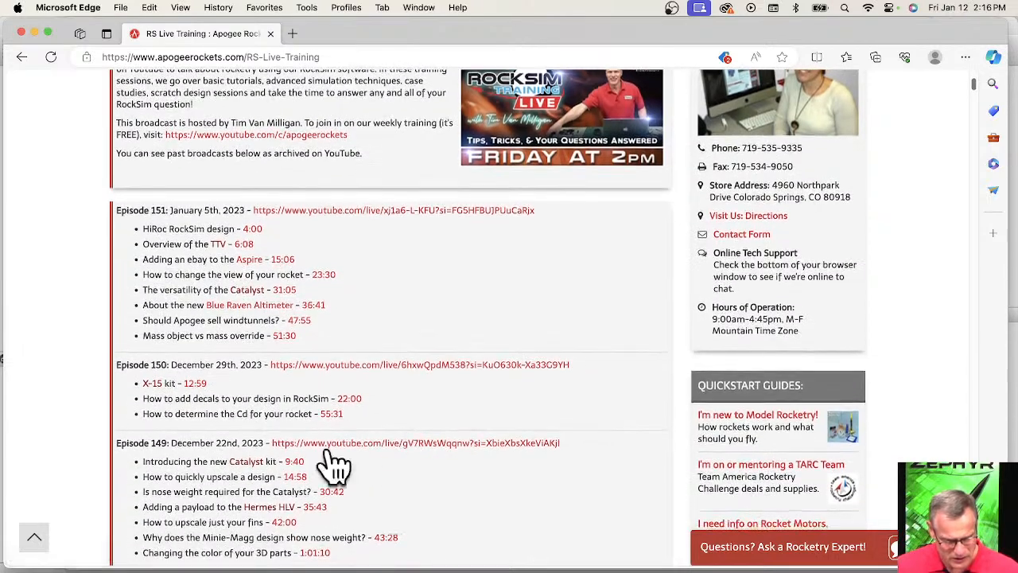
left_click_drag(144, 523, 298, 527)
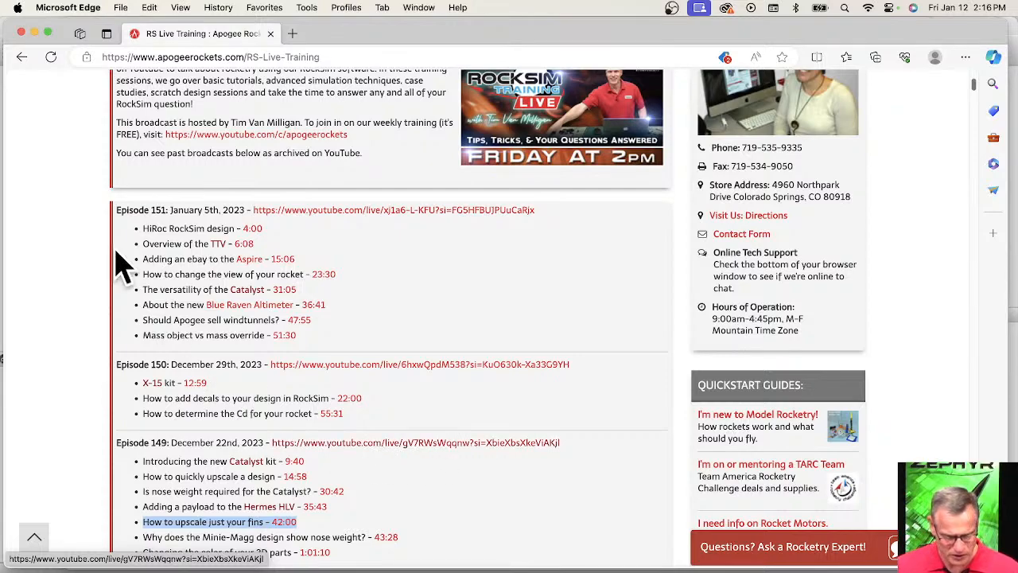
Return to RockSim and close the engine holder tube's properties without saving the changes.
left_click(34, 34)
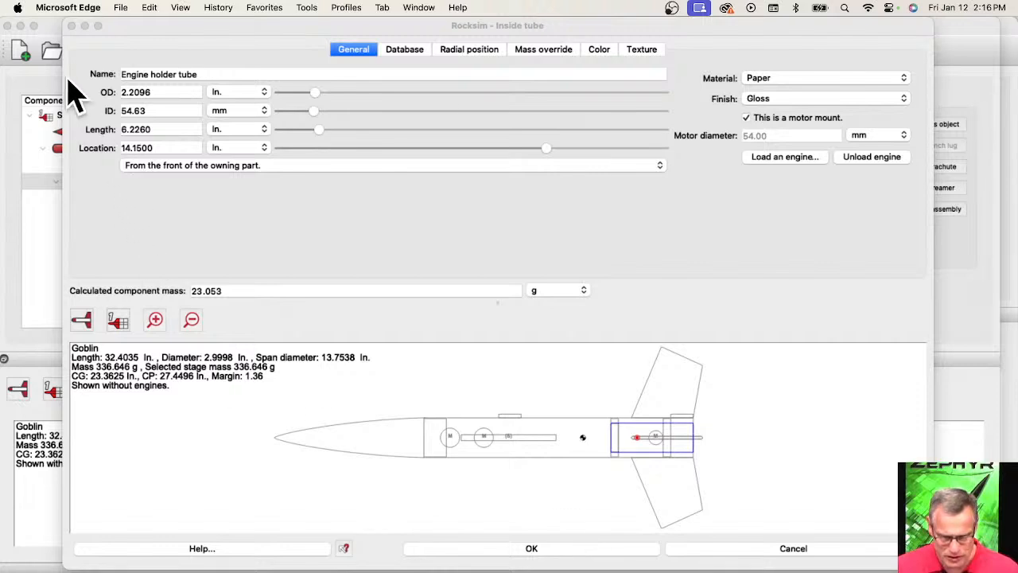
left_click(776, 555)
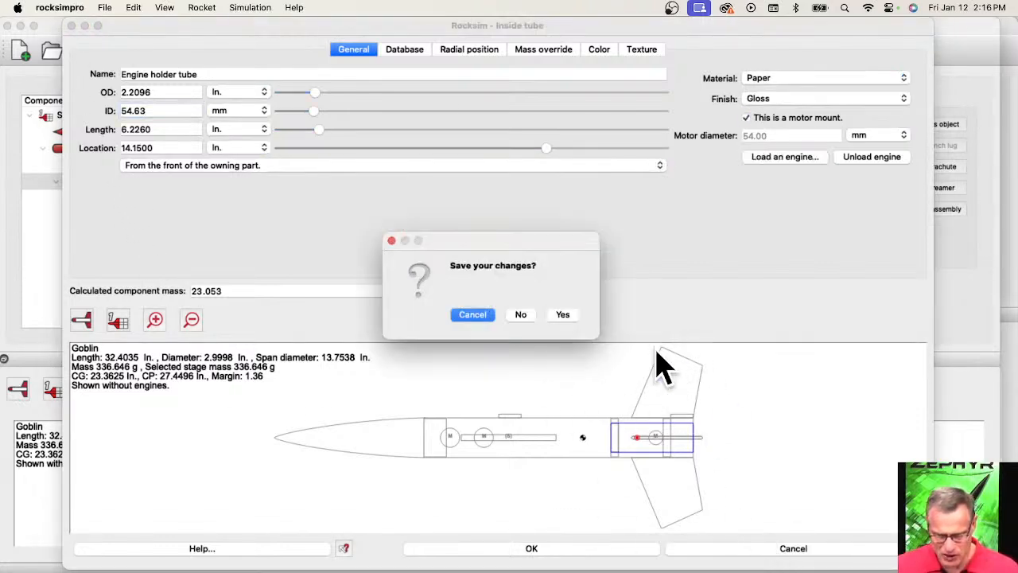
left_click(522, 315)
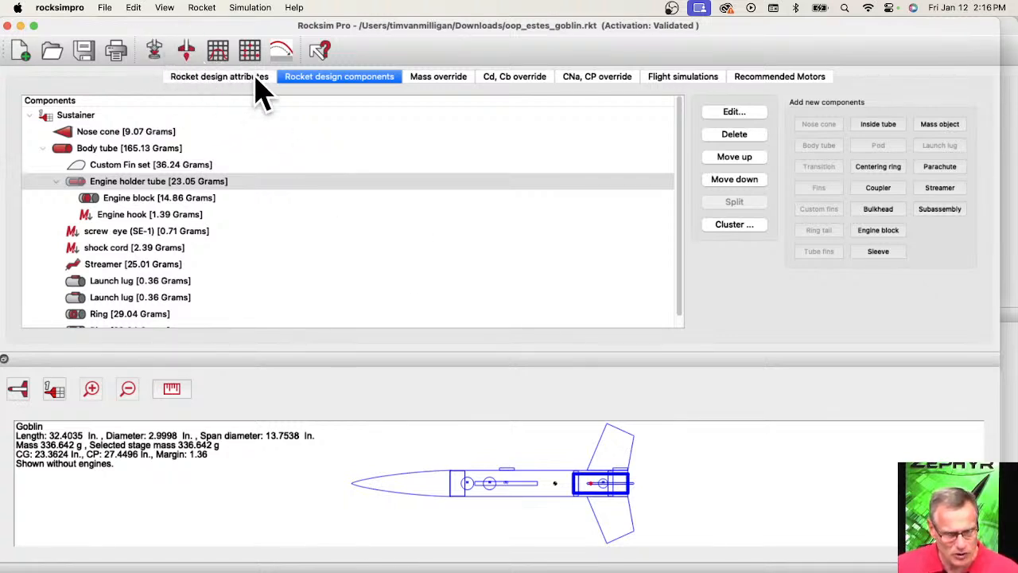
Open the custom fin set and scale its plan points by a factor of 2.
left_click(96, 169)
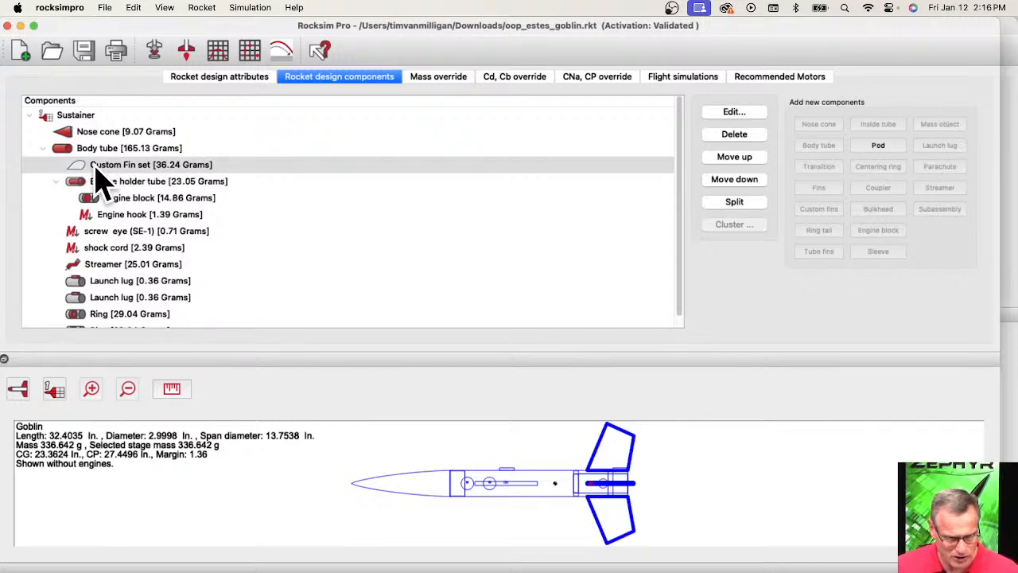
double_click(95, 169)
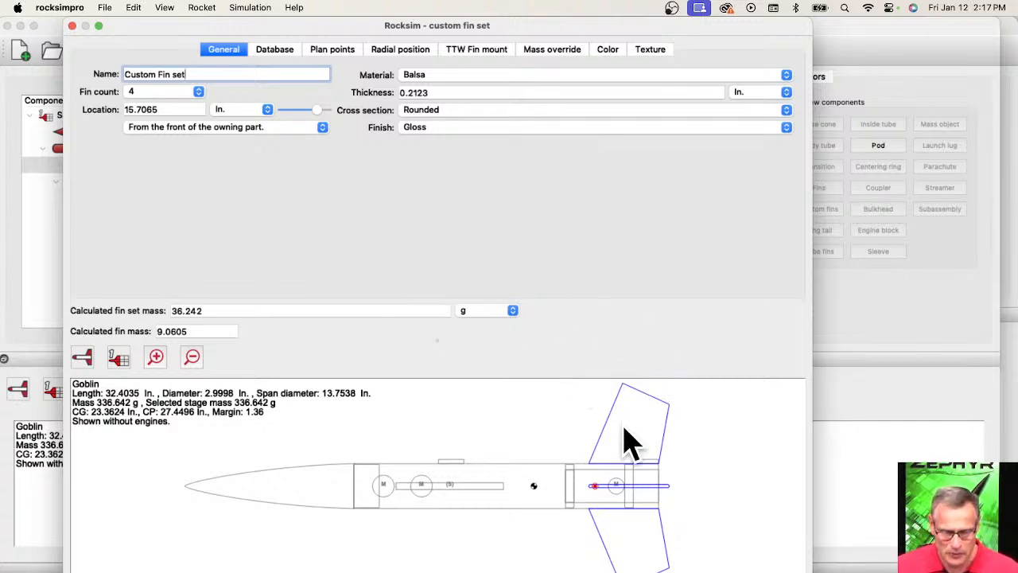
left_click(334, 53)
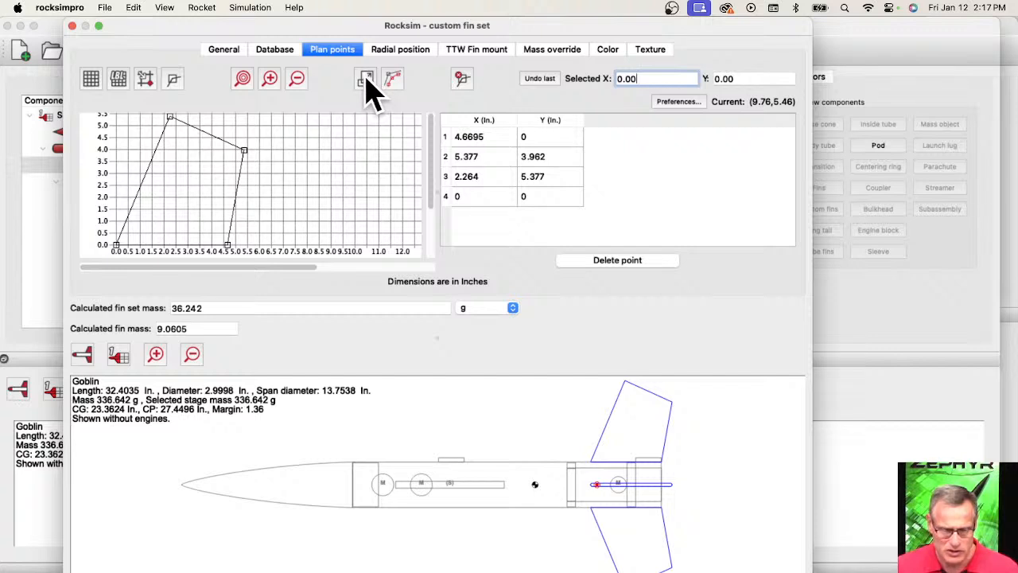
left_click(366, 79)
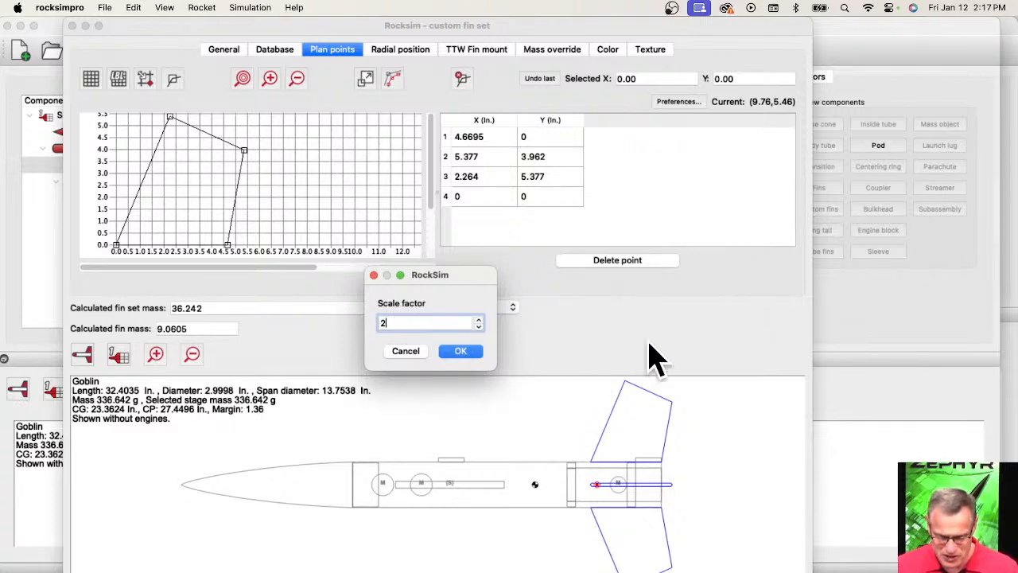
left_click(454, 353)
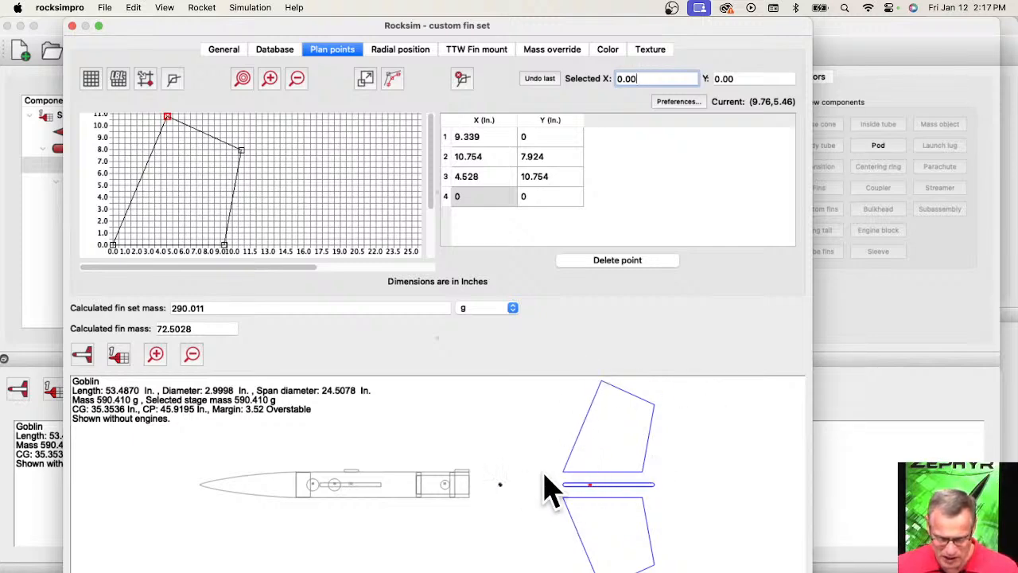
scroll(246, 137, "down", 3)
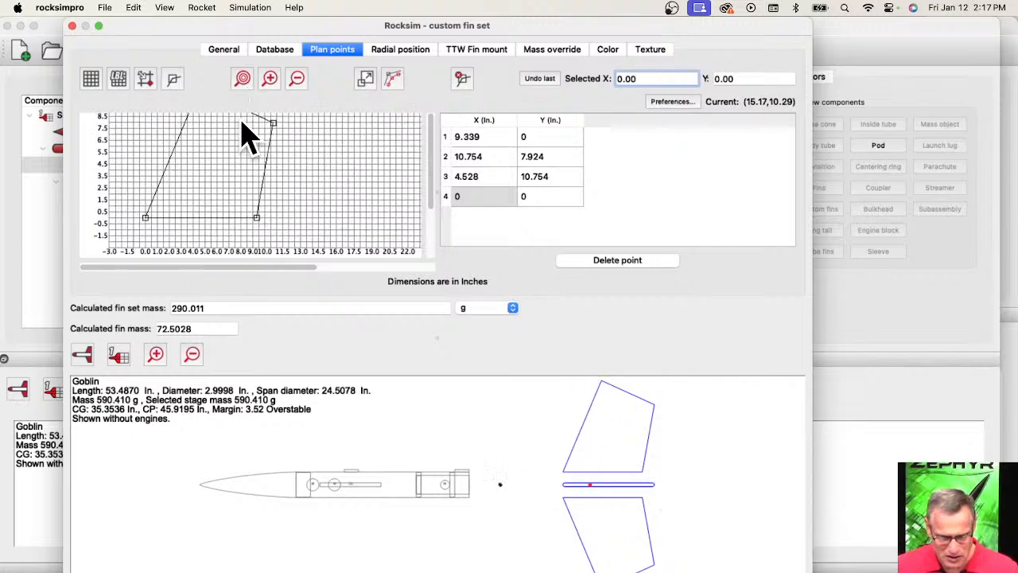
Locate the custom fin set from the base of the owning part with an offset of 0 in.
left_click(221, 50)
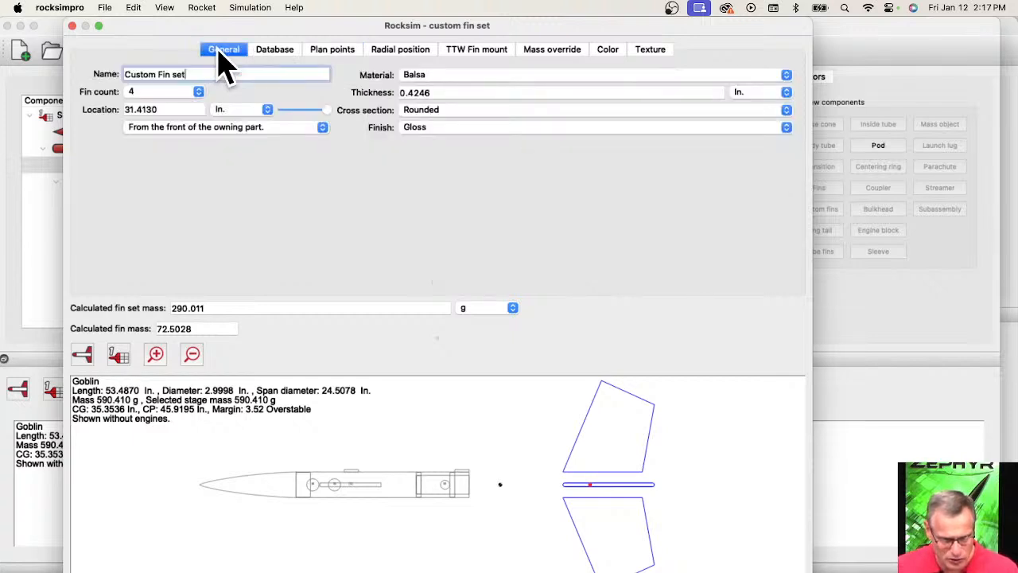
left_click(165, 132)
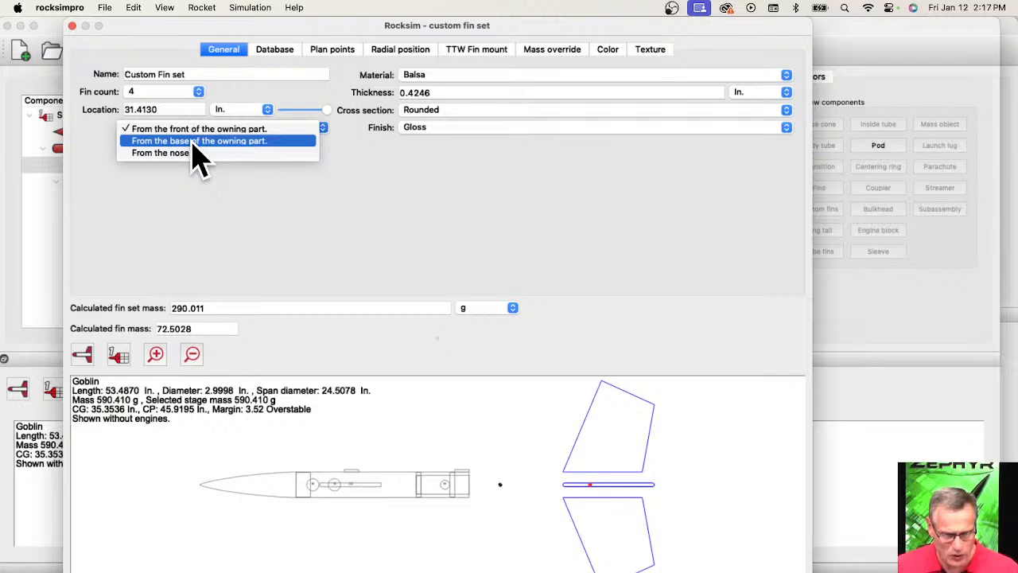
left_click(195, 143)
double_click(163, 110)
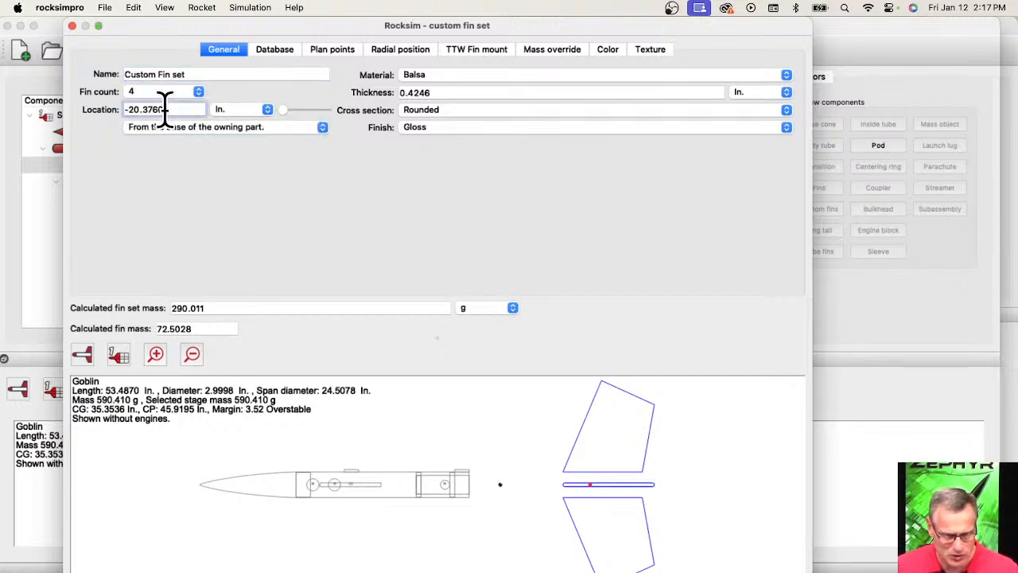
type("0")
key("Return")
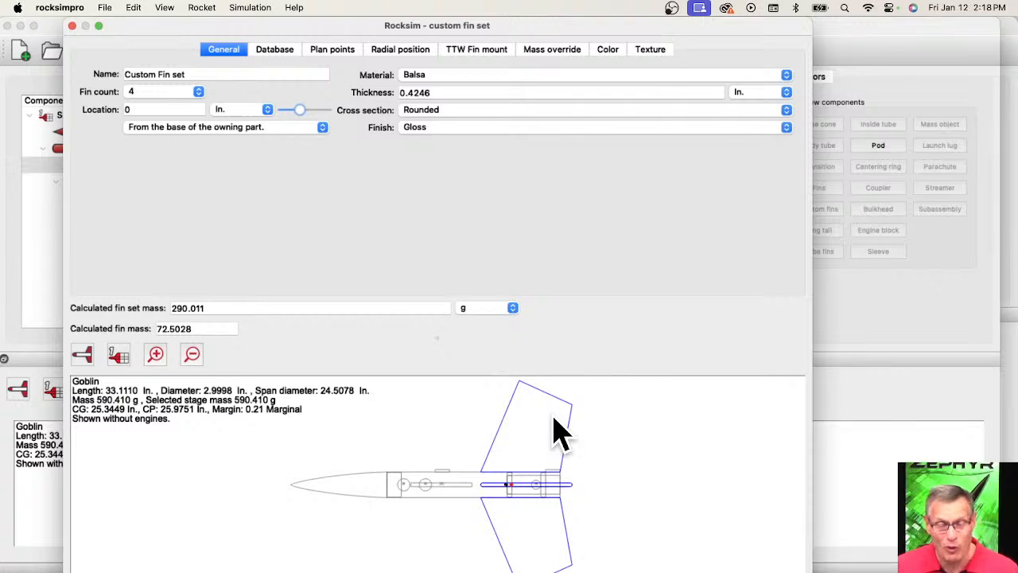
Save the fin set to the database with manufacturer Custom, part number 2X and description "Great Goblin super-sized fin".
left_click(276, 50)
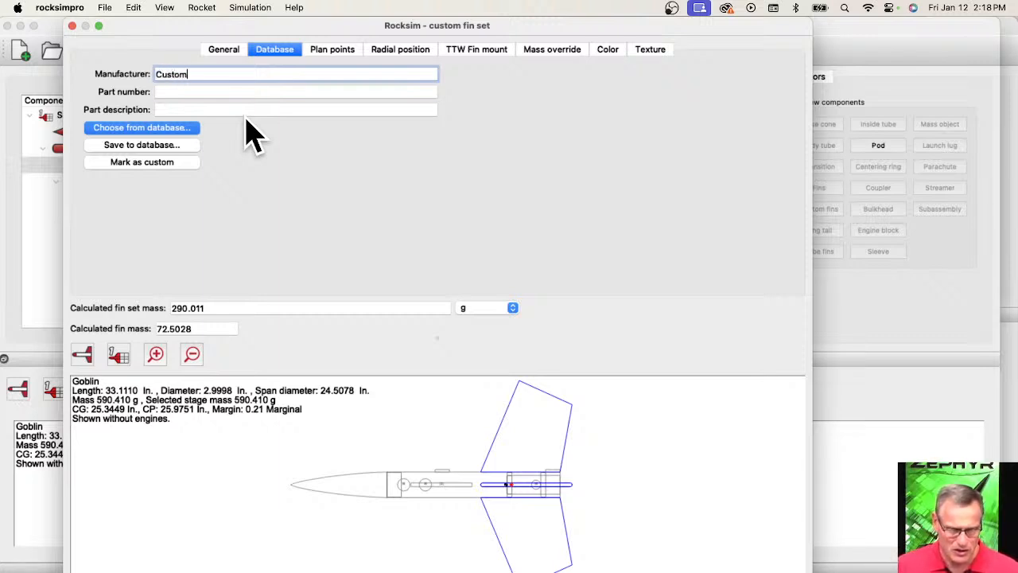
key("Tab")
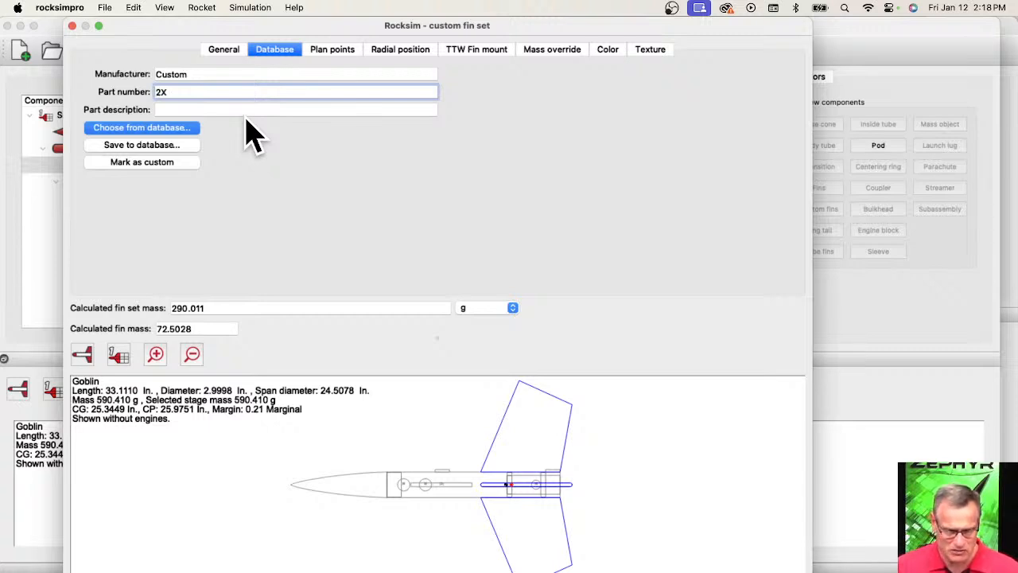
key("Tab")
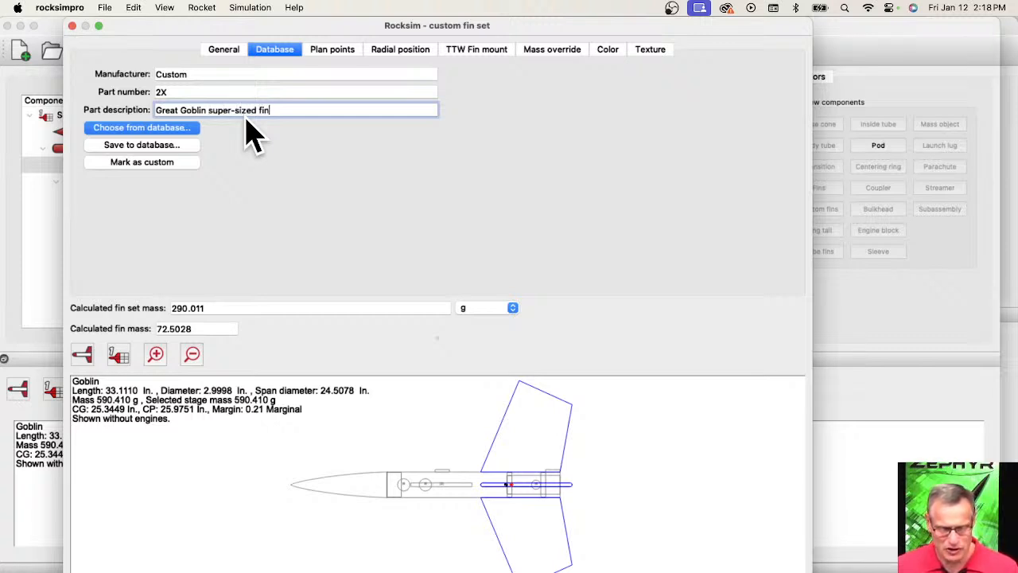
left_click(169, 146)
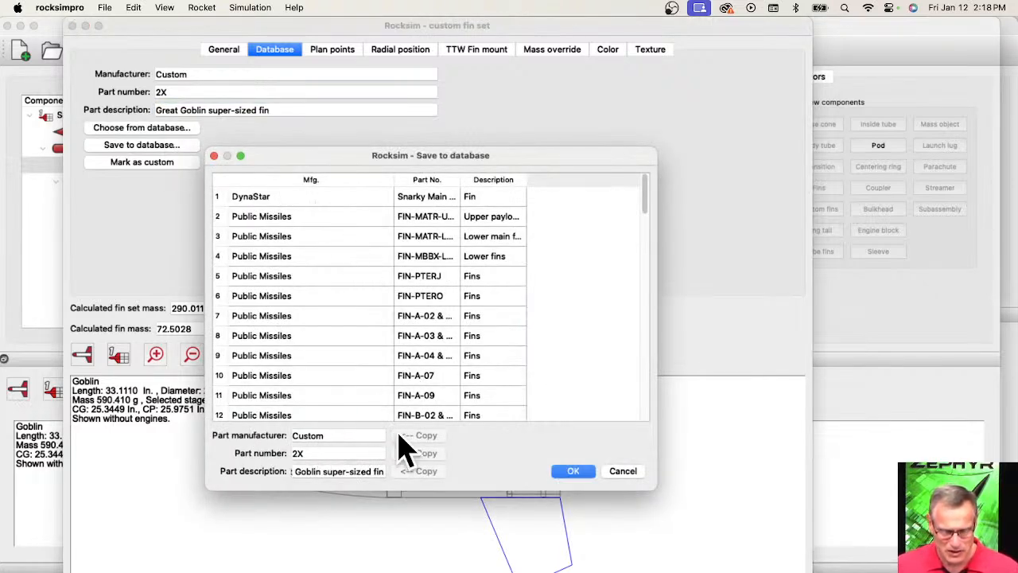
left_click(569, 472)
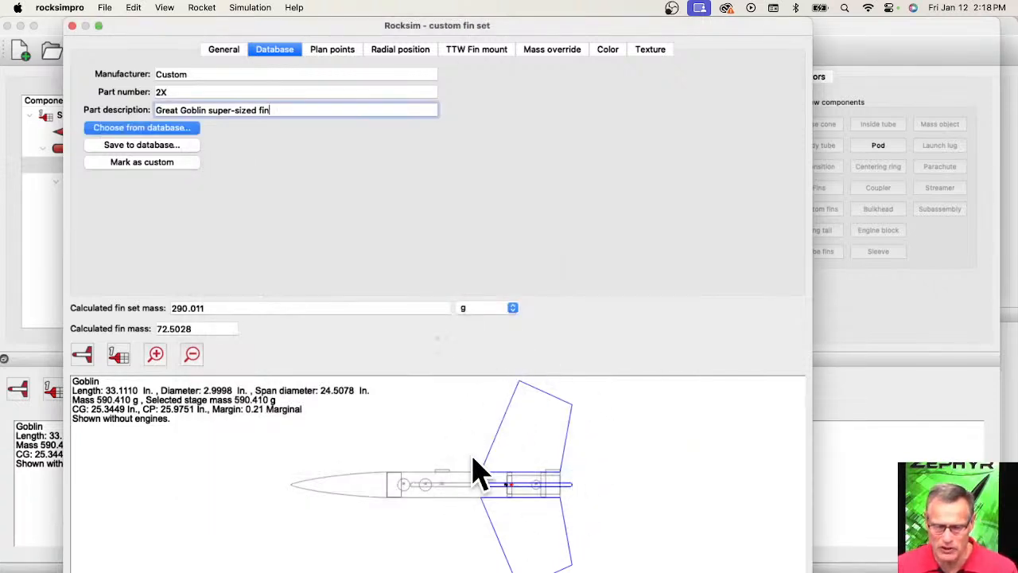
Close the custom fin set without saving and open Catalyst.rkt from the RockSim Designs Catalyst folder, discarding the Goblin design's changes.
left_click(71, 26)
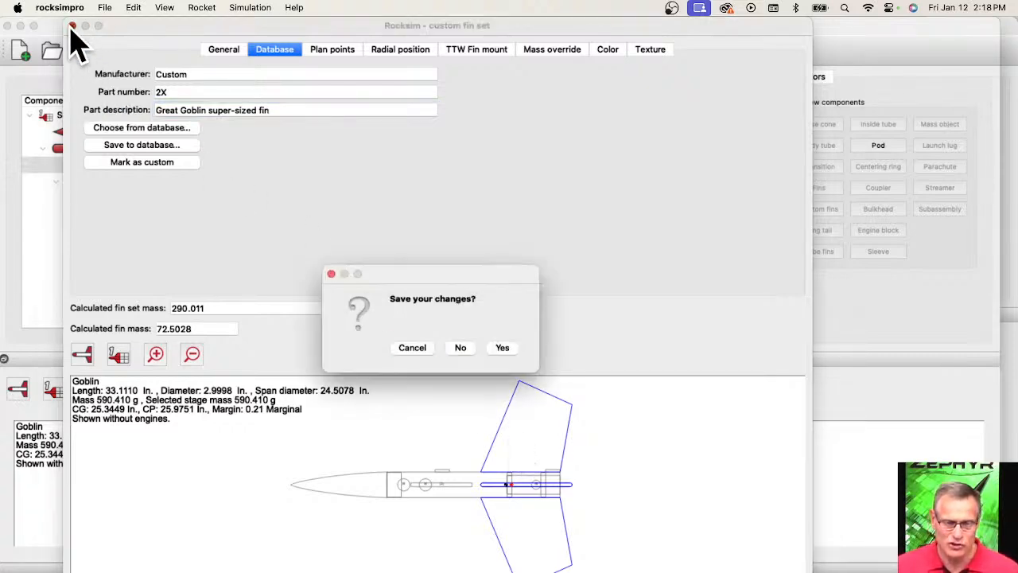
left_click(463, 350)
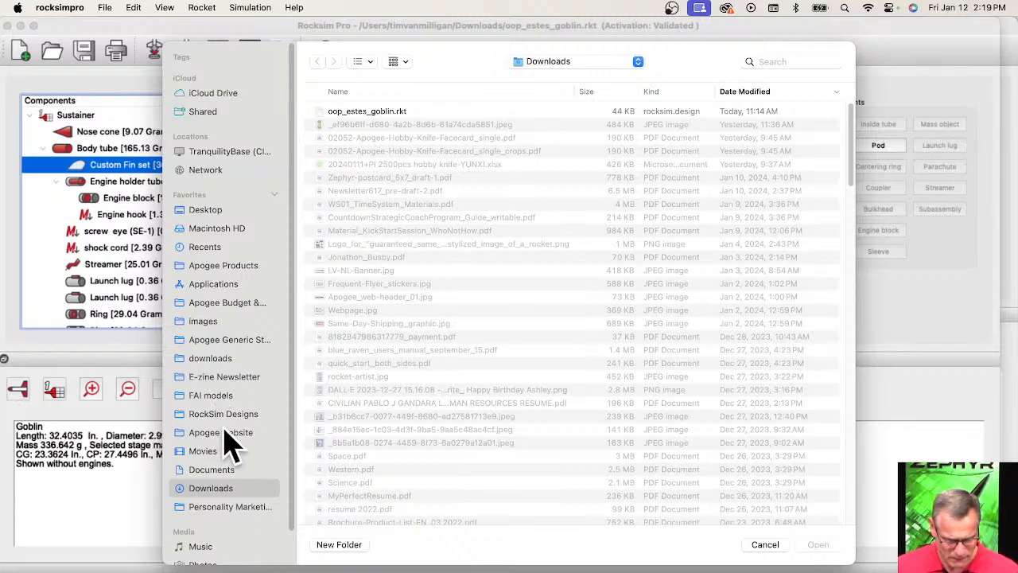
left_click(227, 414)
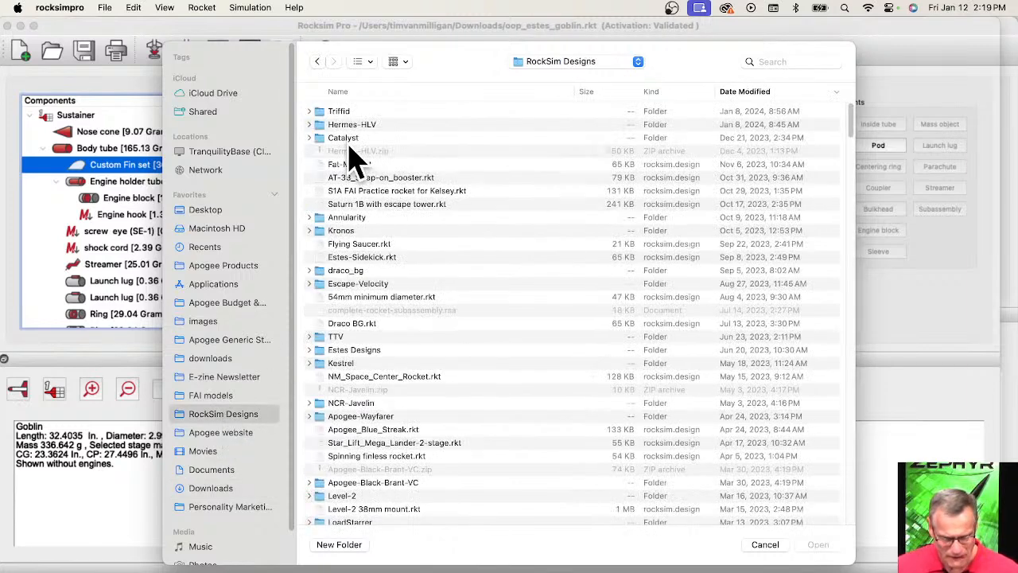
left_click(347, 140)
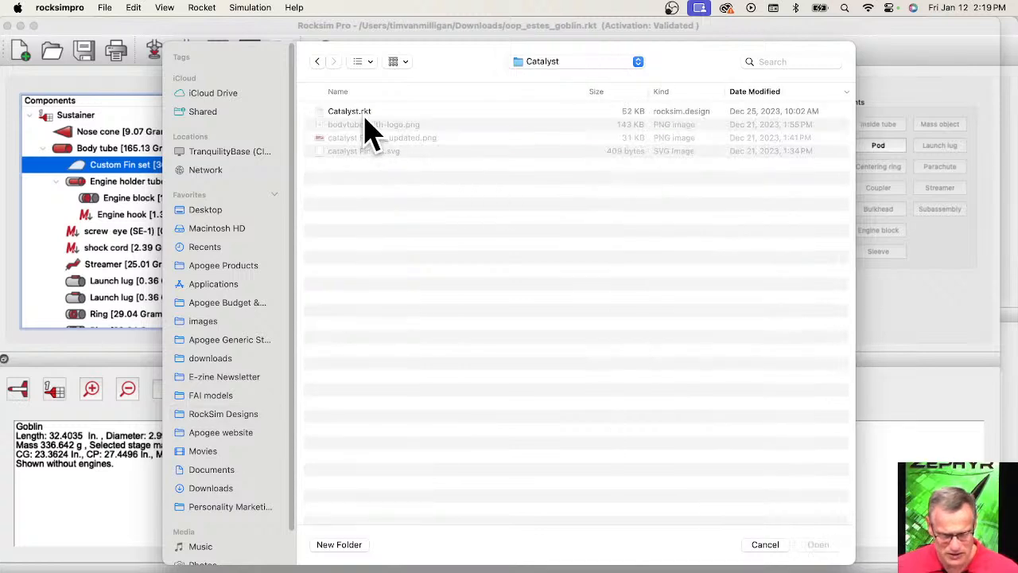
left_click(362, 114)
left_click(825, 544)
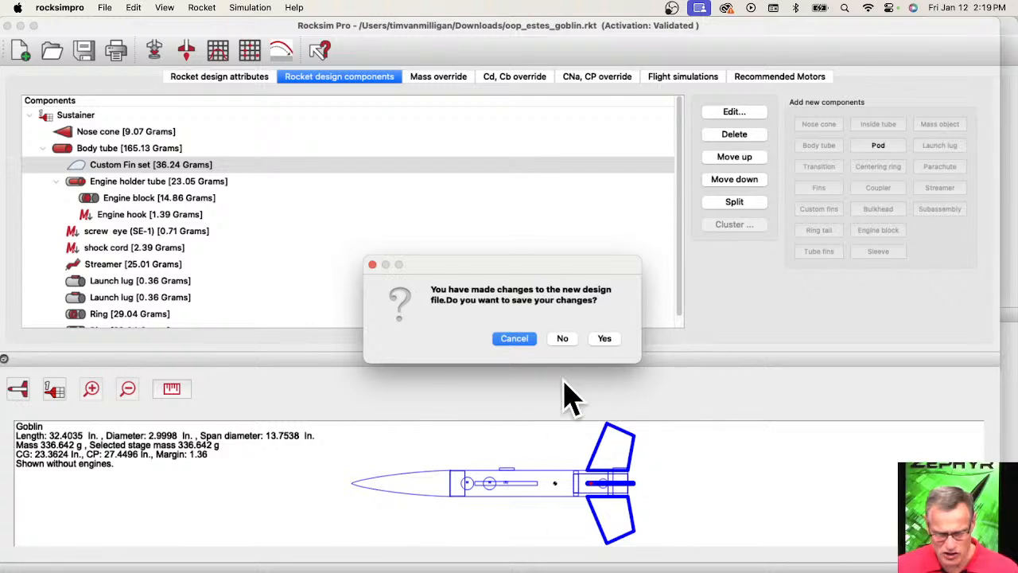
left_click(564, 340)
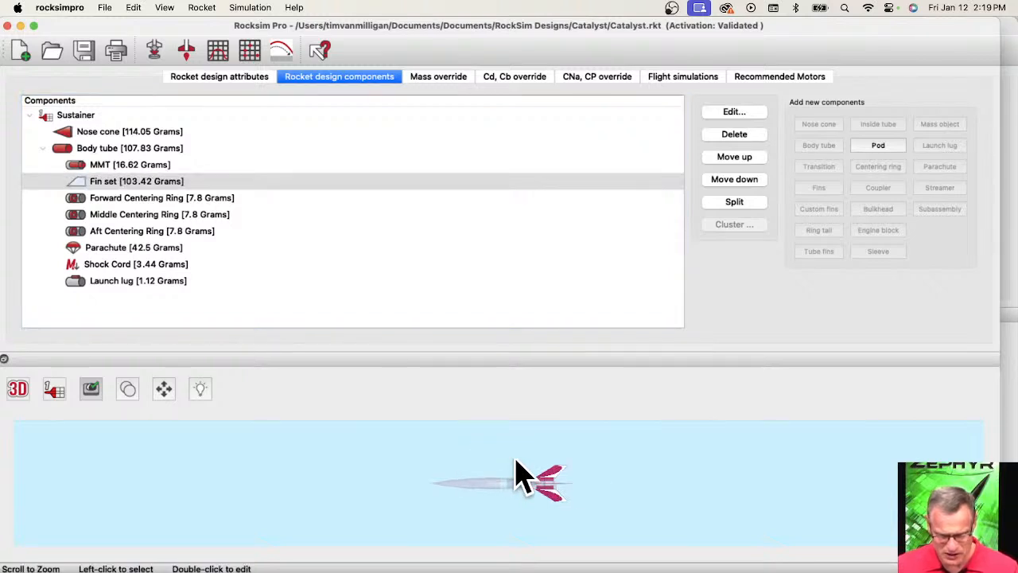
Delete the existing fin set from the Catalyst rocket's body tube.
left_click_drag(516, 474, 654, 506)
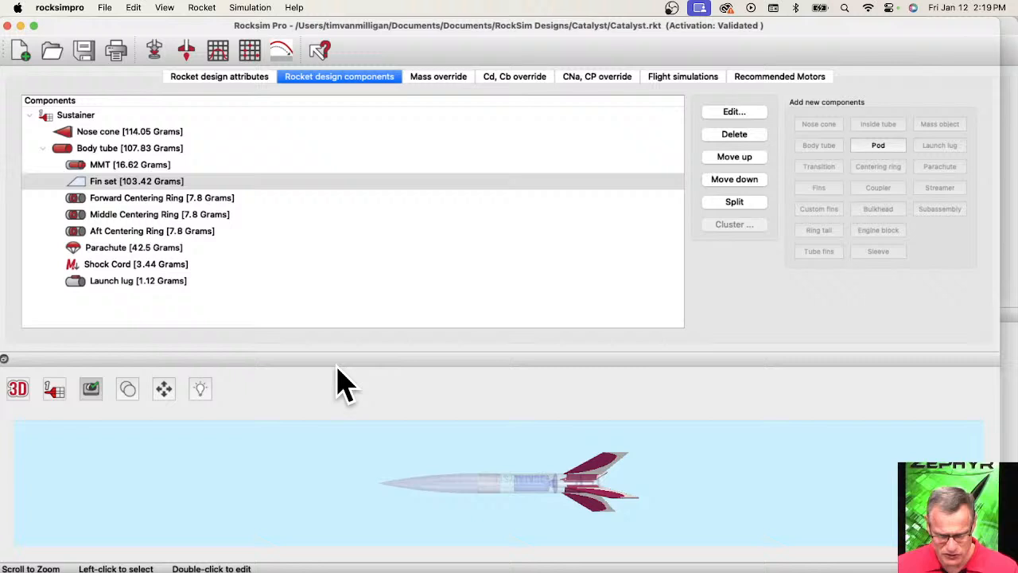
left_click(133, 188)
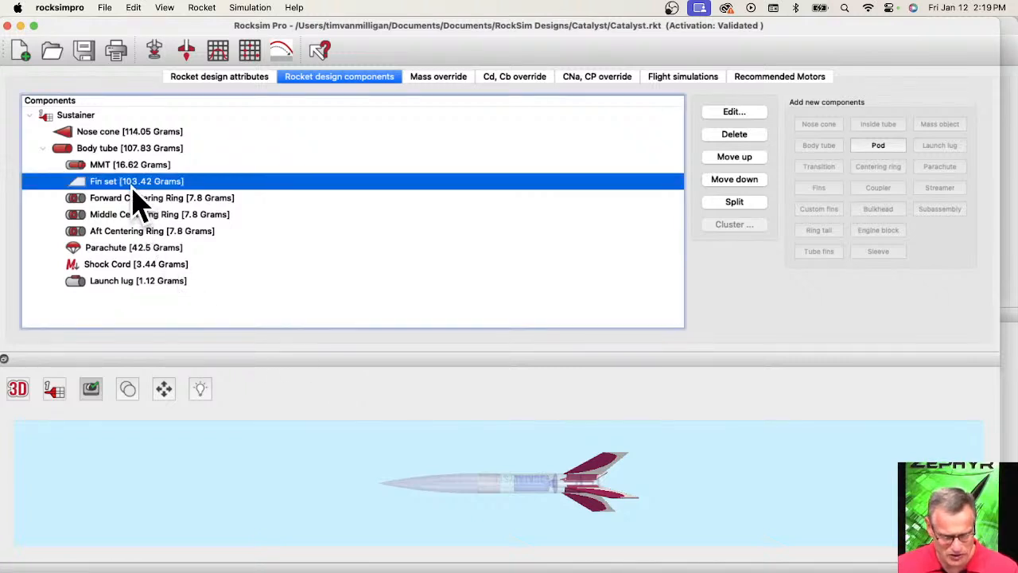
left_click(735, 133)
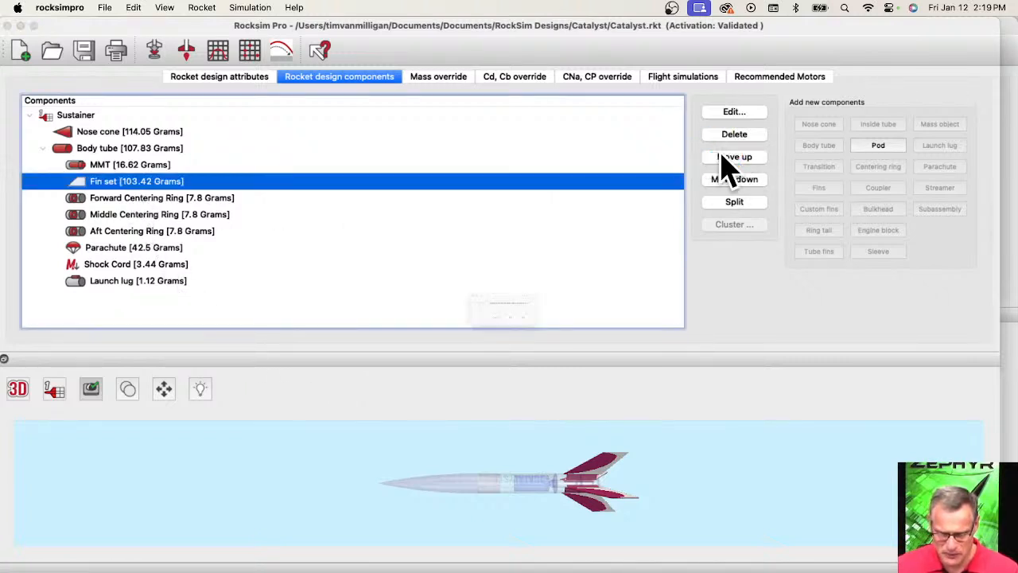
left_click(574, 339)
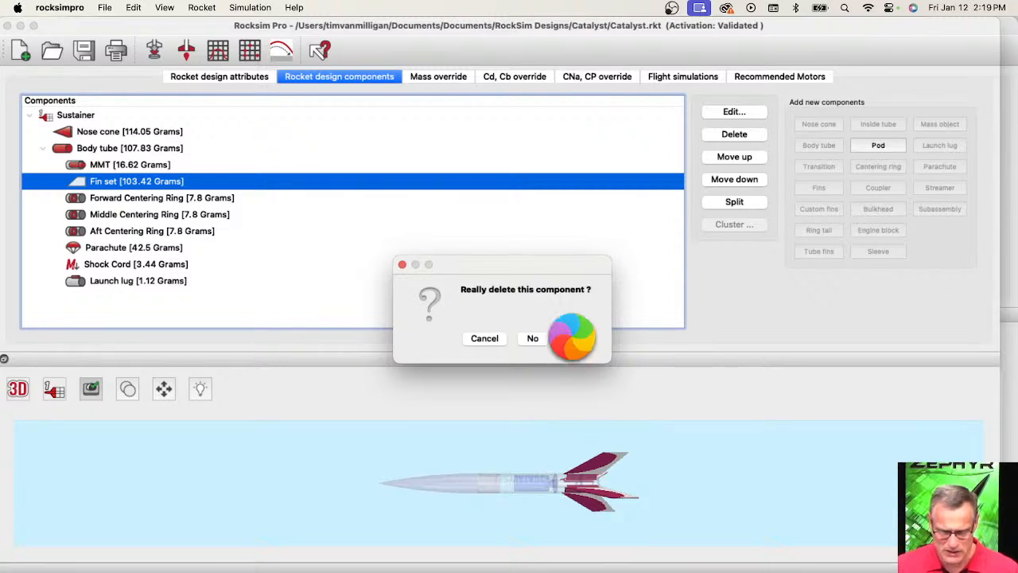
left_click(574, 339)
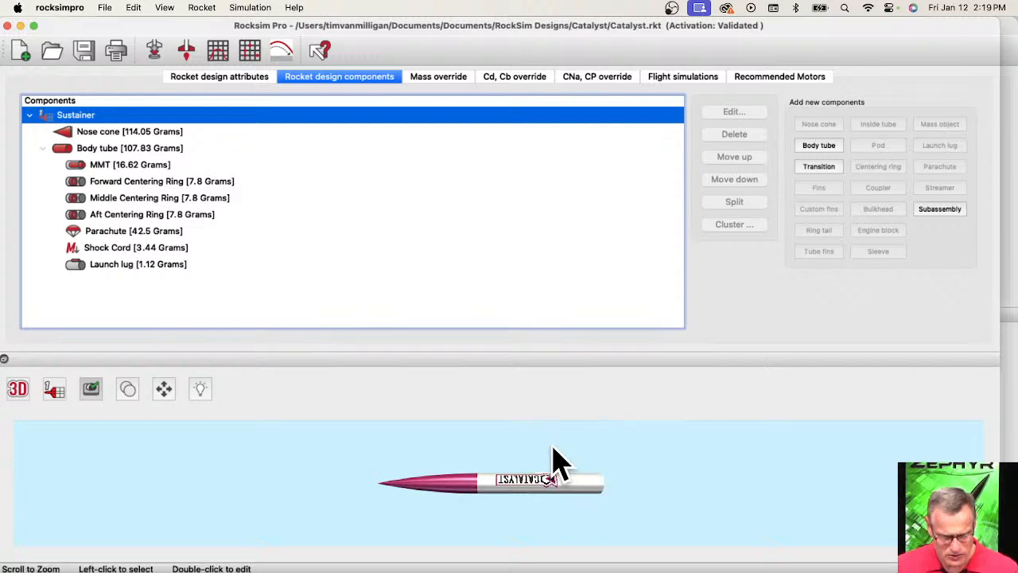
Add a custom fin set to the body tube using the Custom 2X Great Goblin fin from the database, and discard it.
left_click(64, 149)
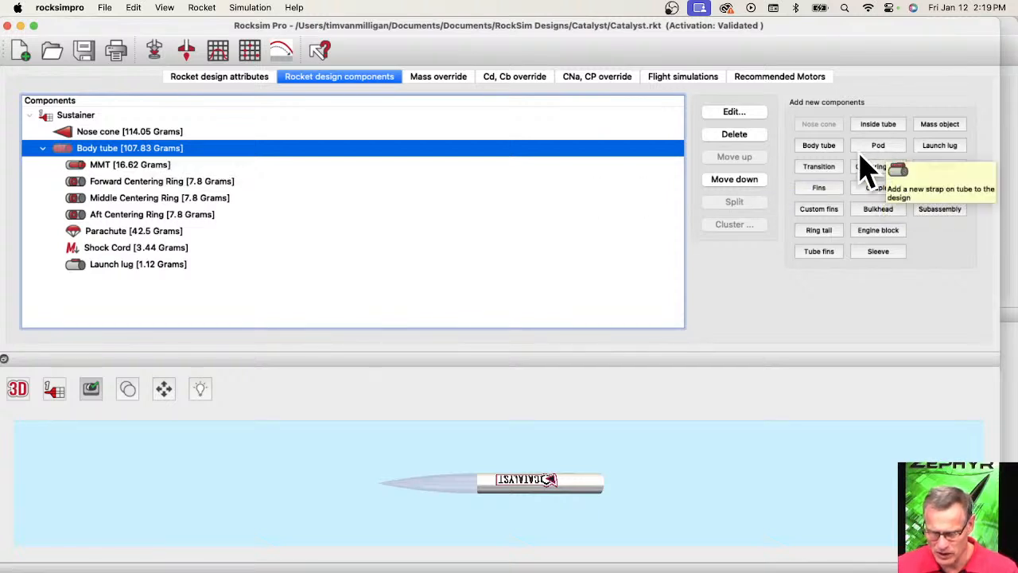
left_click(811, 212)
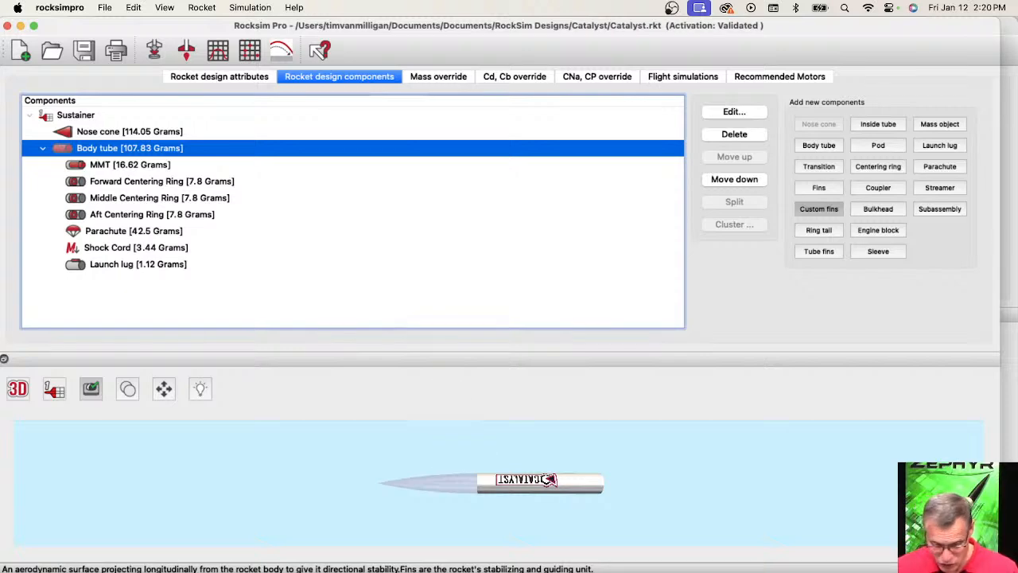
left_click(445, 571)
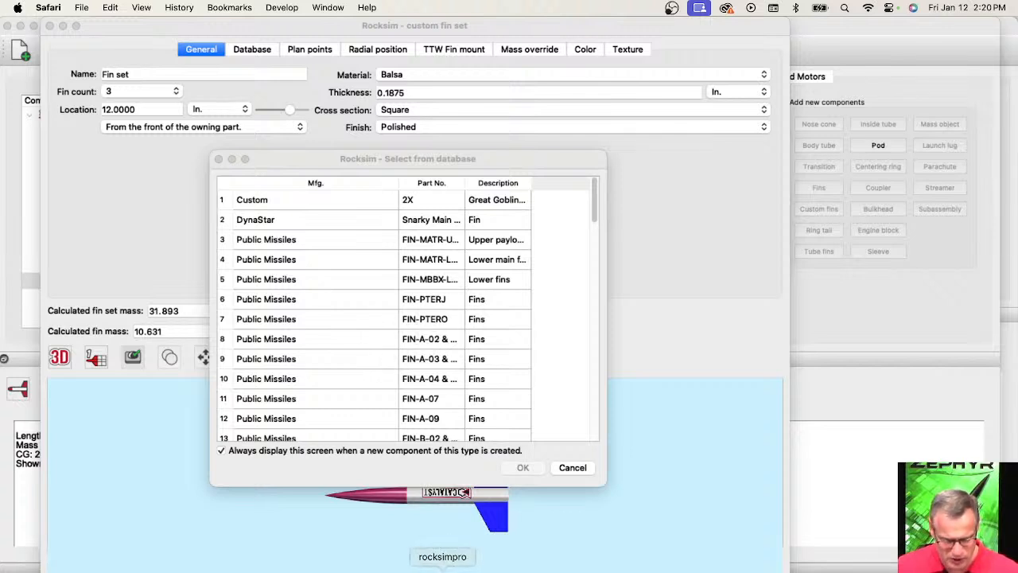
left_click(446, 567)
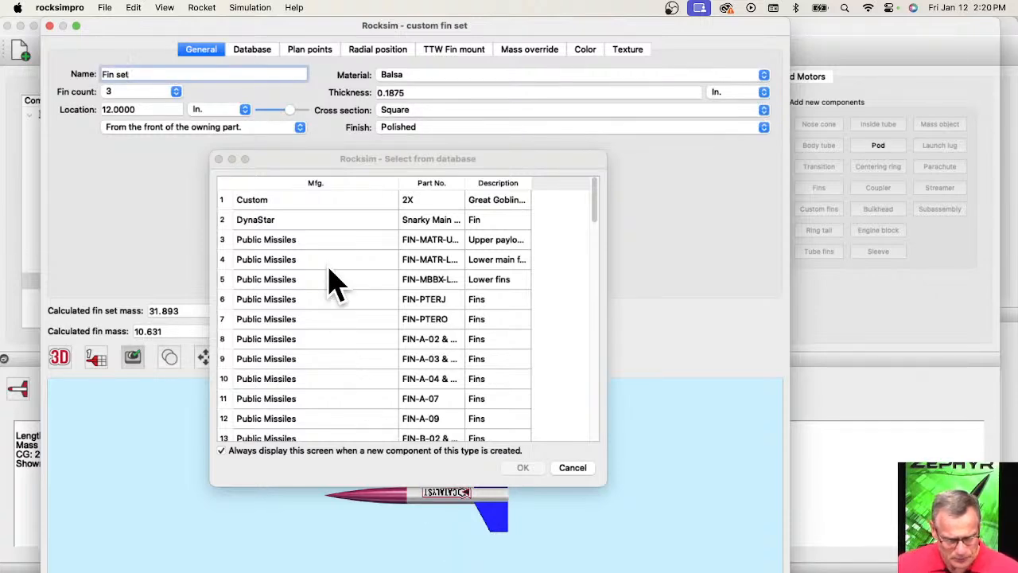
left_click_drag(385, 160, 379, 87)
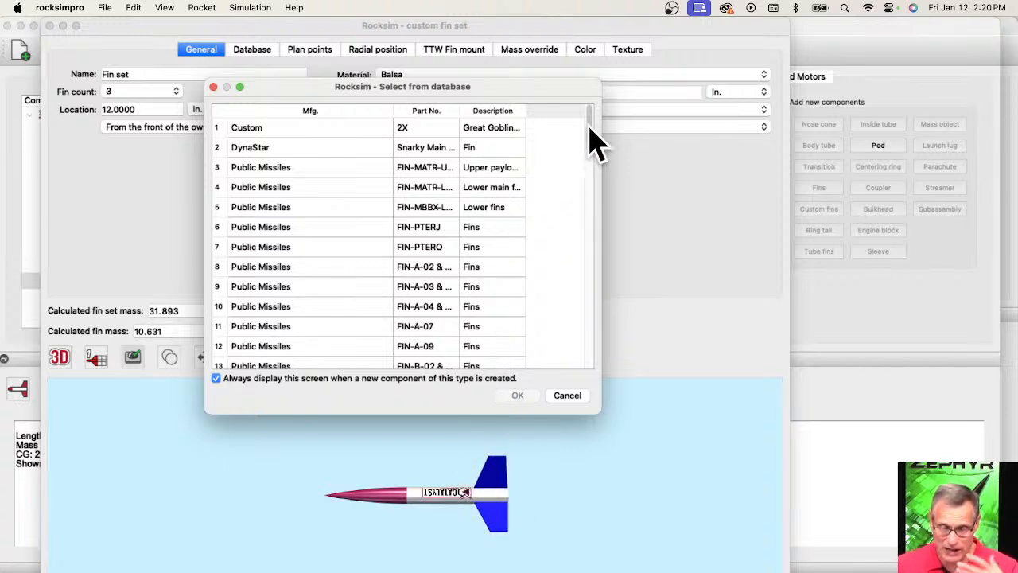
left_click_drag(590, 126, 586, 363)
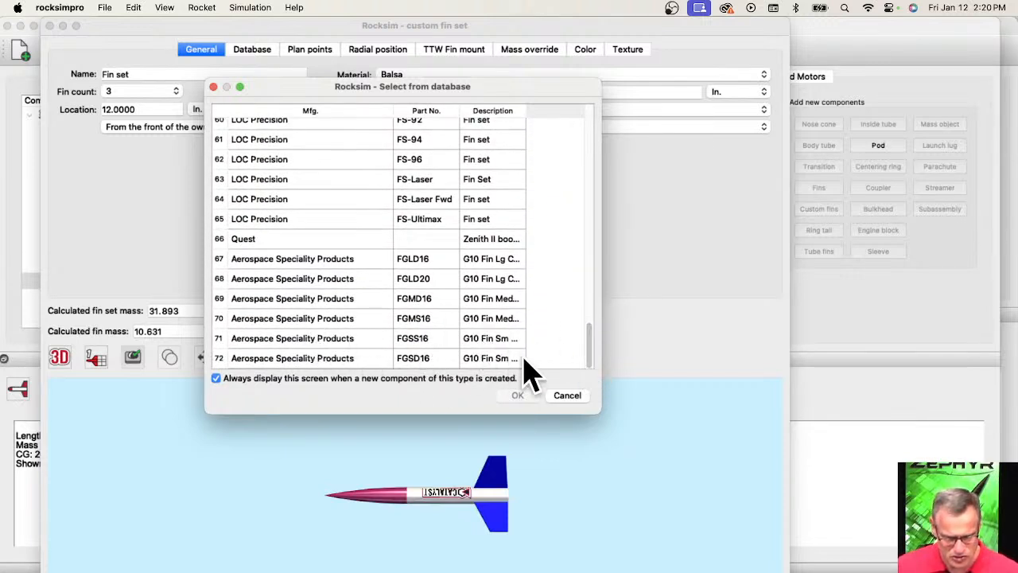
left_click_drag(599, 409, 692, 486)
scroll(326, 344, "up", 15)
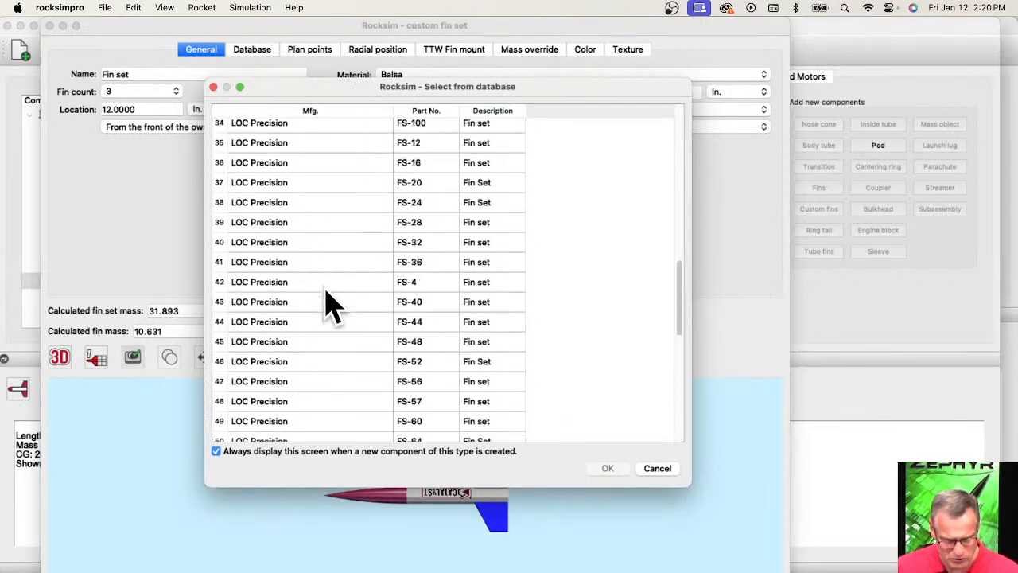
scroll(295, 353, "up", 8)
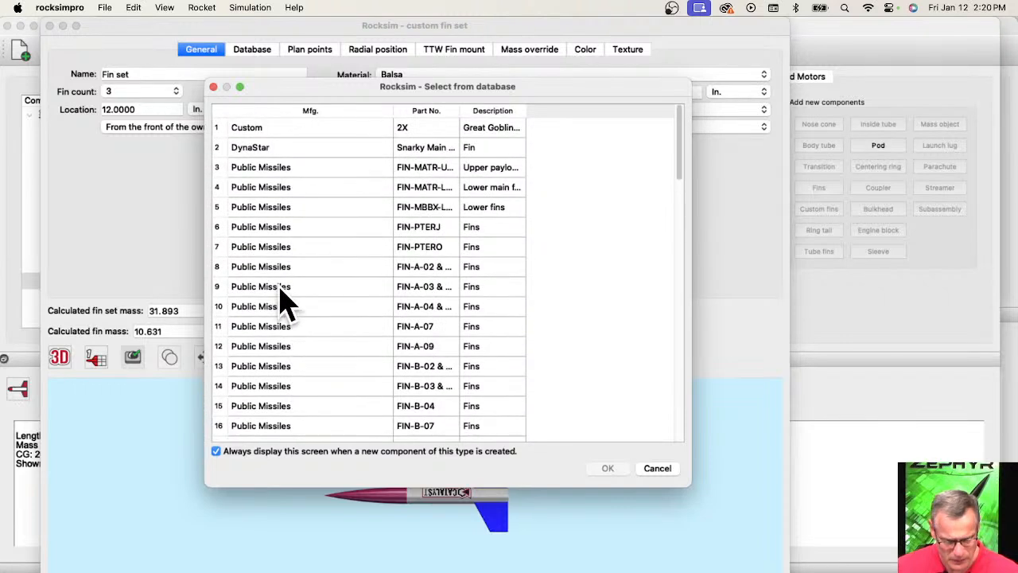
left_click(254, 129)
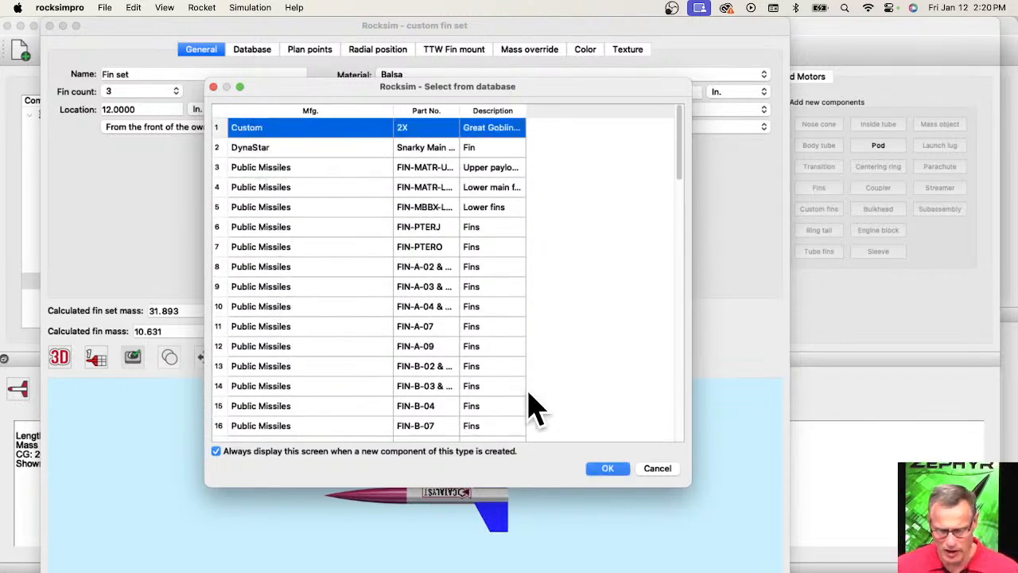
left_click(606, 468)
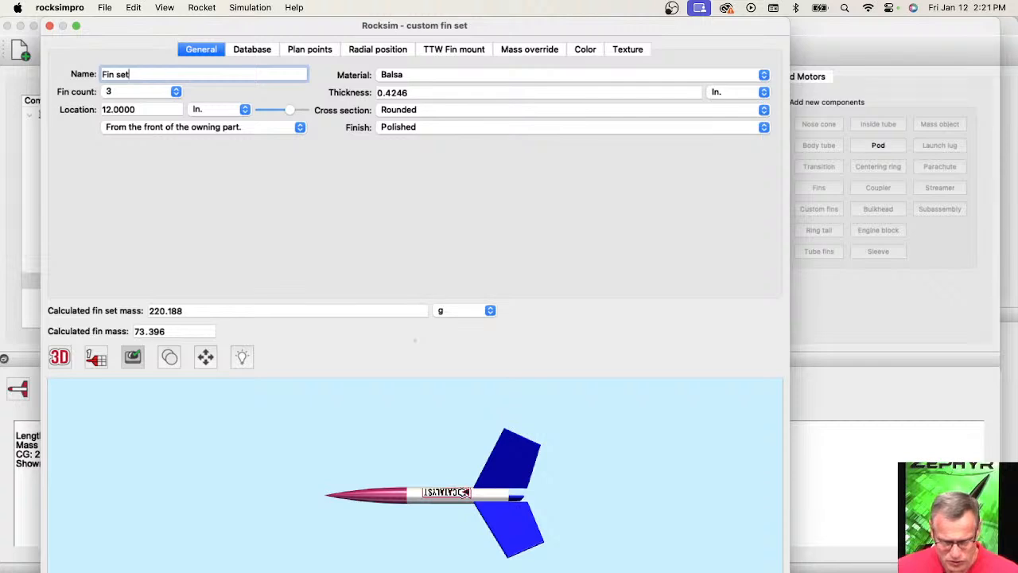
key("Escape")
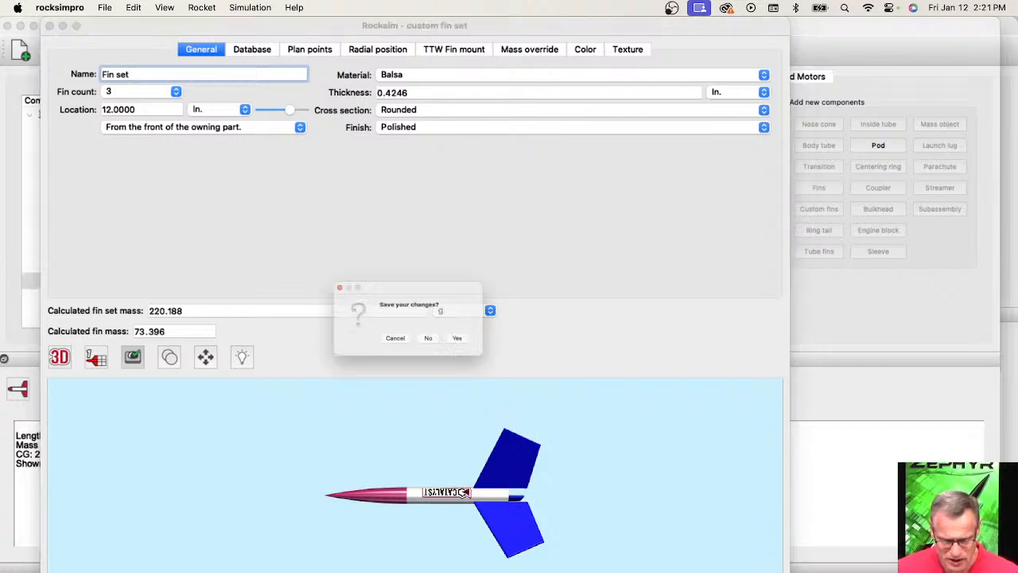
left_click(438, 350)
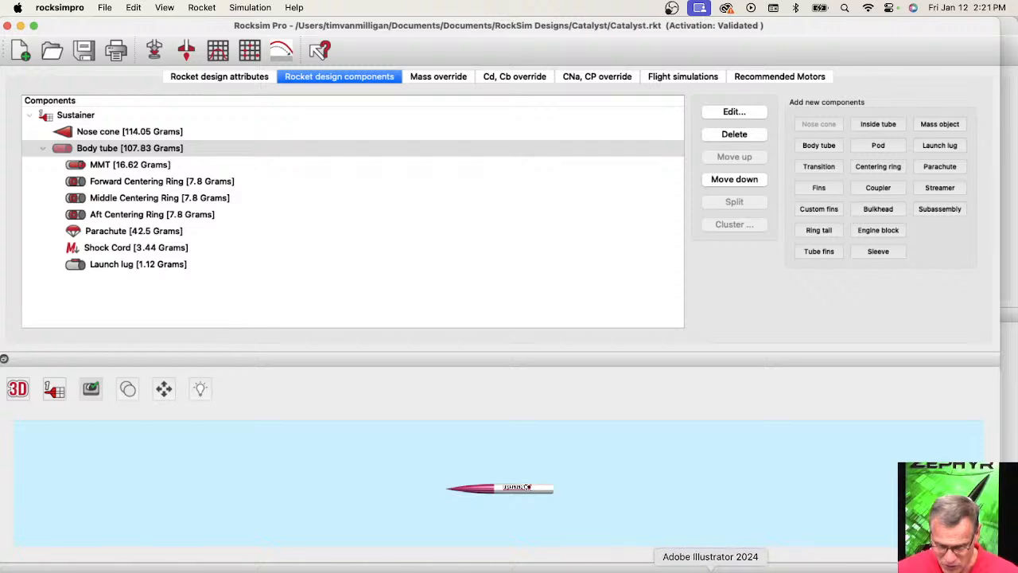
Switch to Adobe Illustrator and delete the green parallelogram adjoining the pink fin shape on the grid template.
left_click(706, 568)
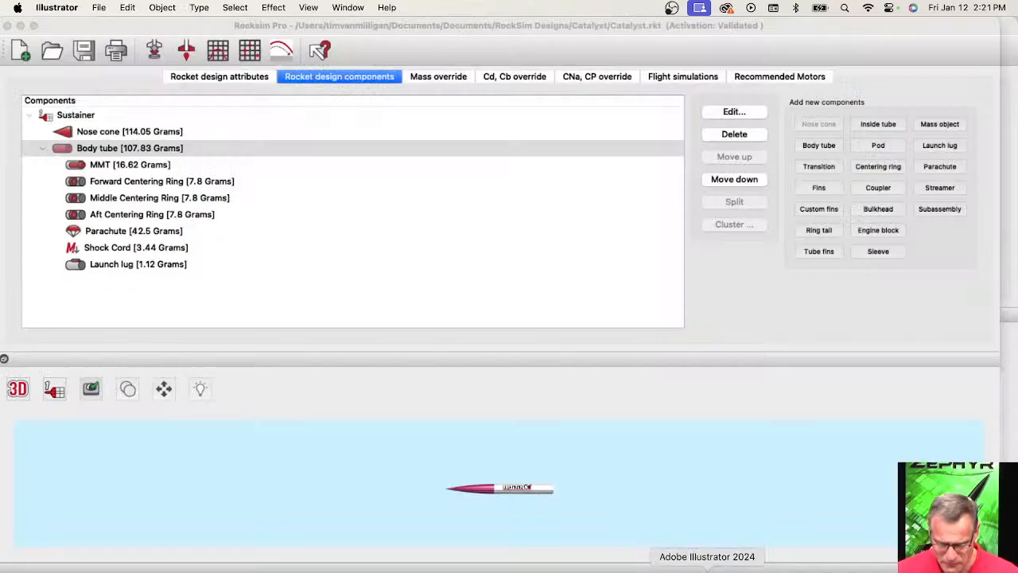
scroll(600, 355, "down", 3)
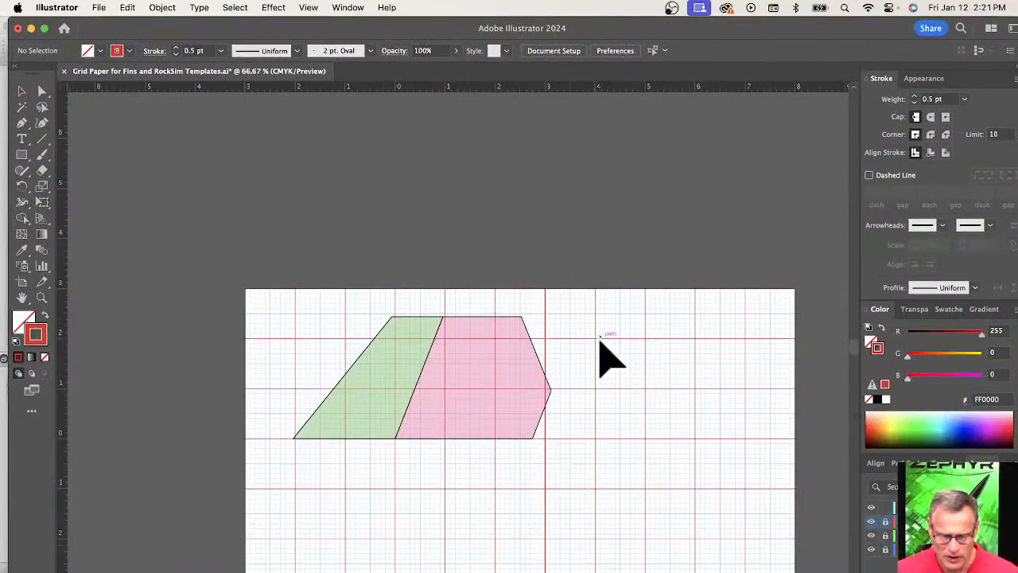
scroll(660, 280, "down", 10)
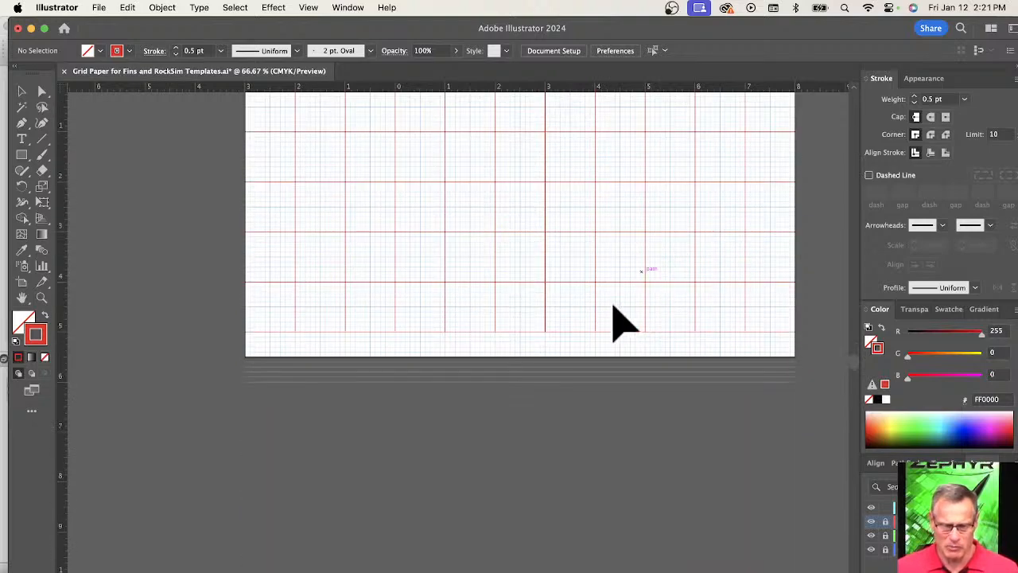
scroll(613, 308, "up", 3)
scroll(617, 333, "up", 4)
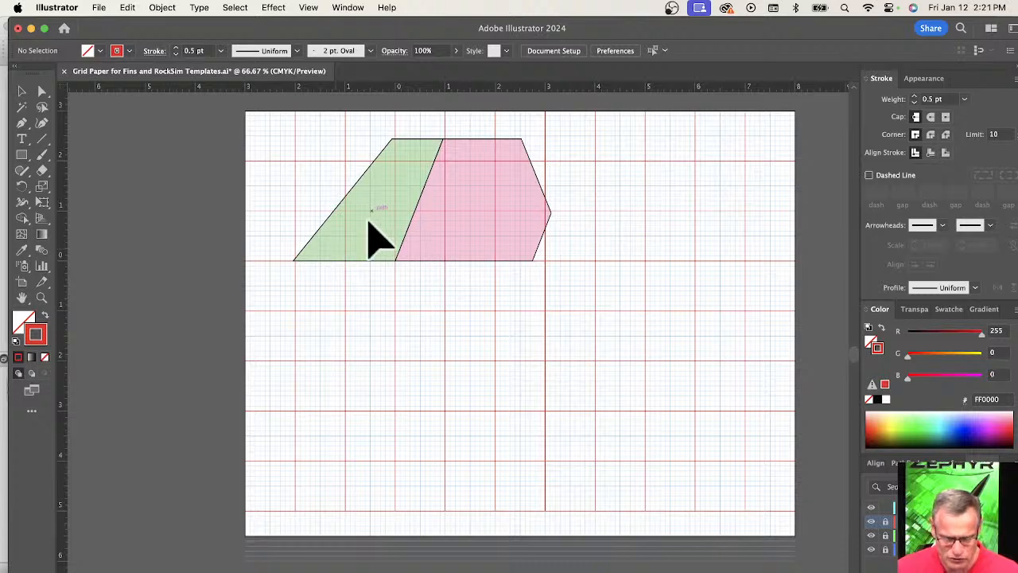
left_click(422, 143)
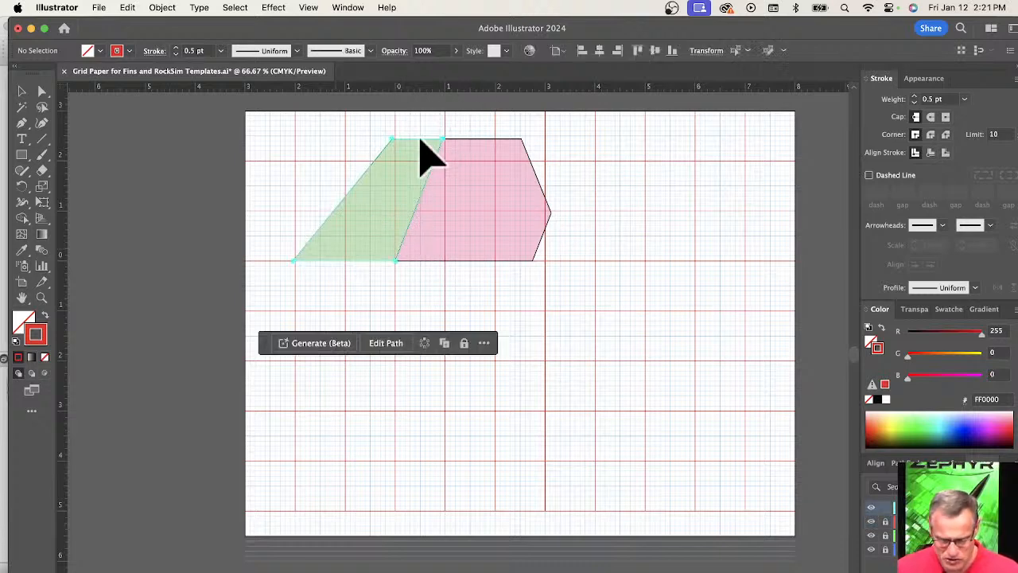
left_click(496, 263)
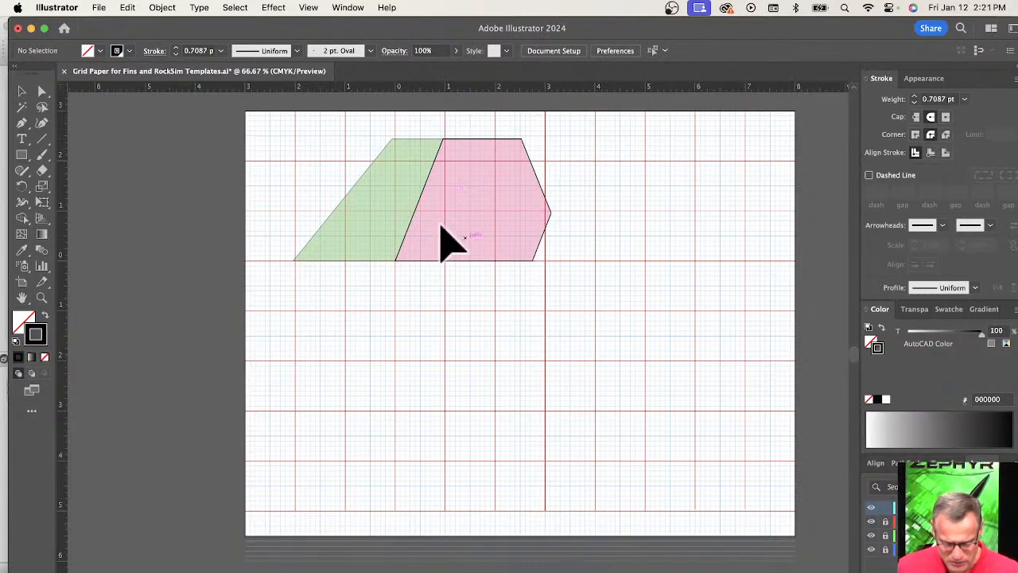
left_click(411, 143)
key("Delete")
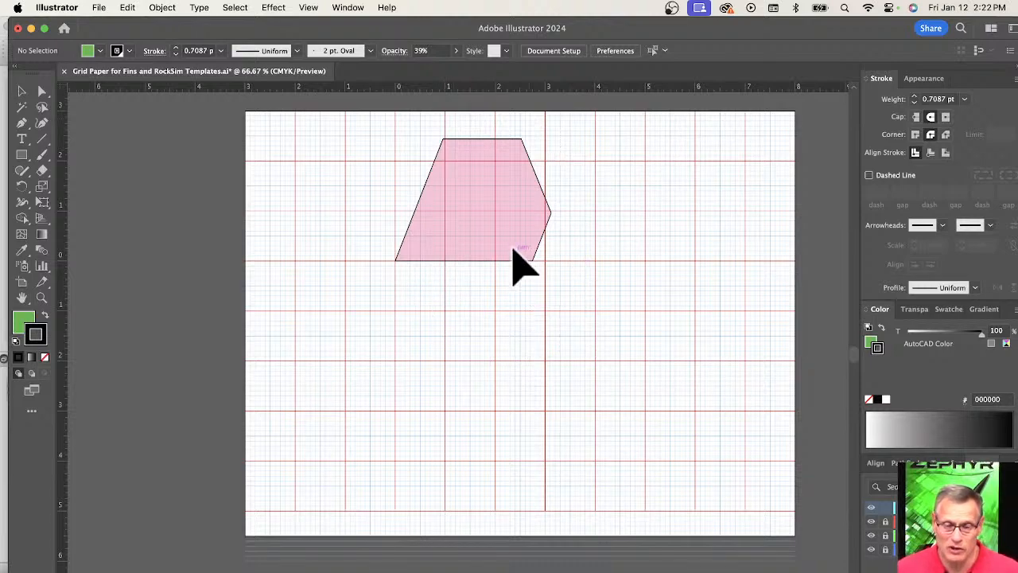
Check the alignment of the pink fin's root leading-edge corner with the grid origin.
scroll(511, 262, "up", 3)
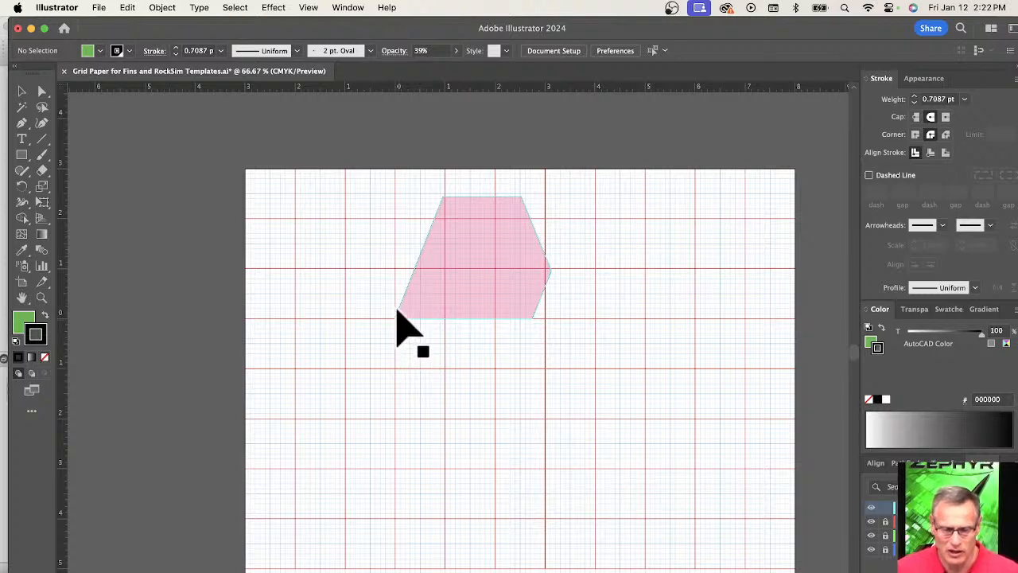
left_click_drag(397, 312, 395, 318)
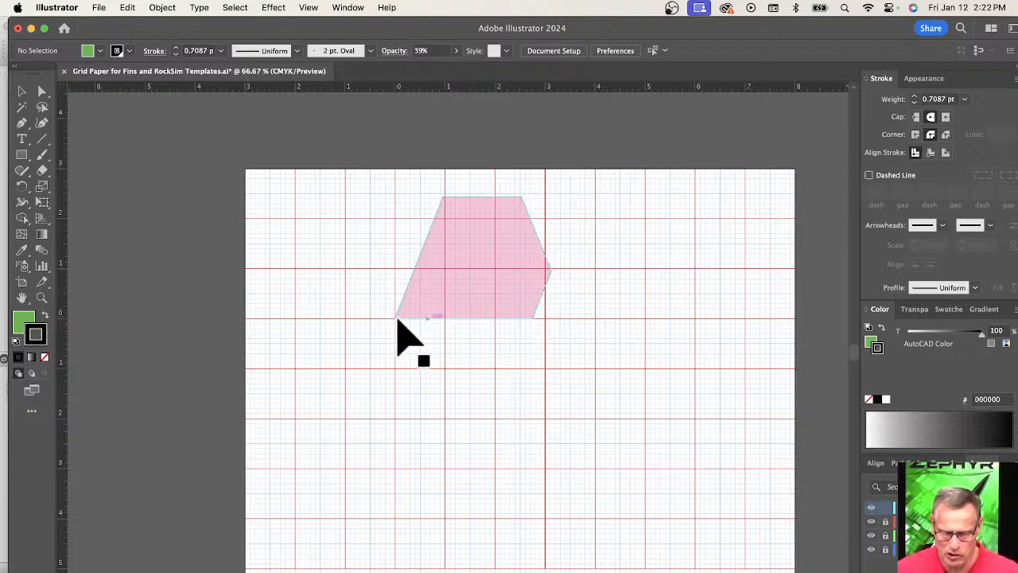
scroll(396, 319, "up", 6)
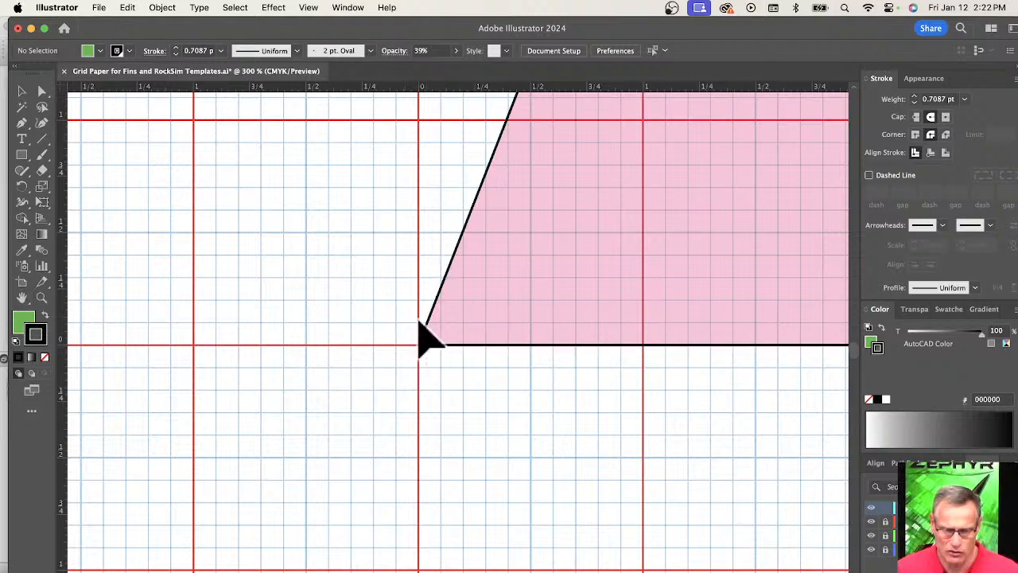
scroll(495, 355, "down", 4)
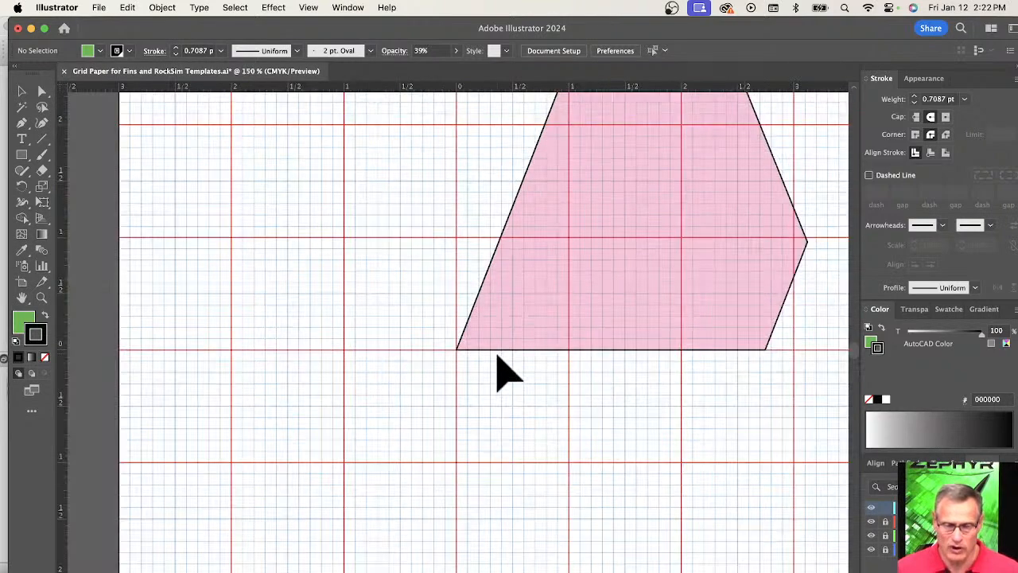
left_click_drag(579, 384, 549, 399)
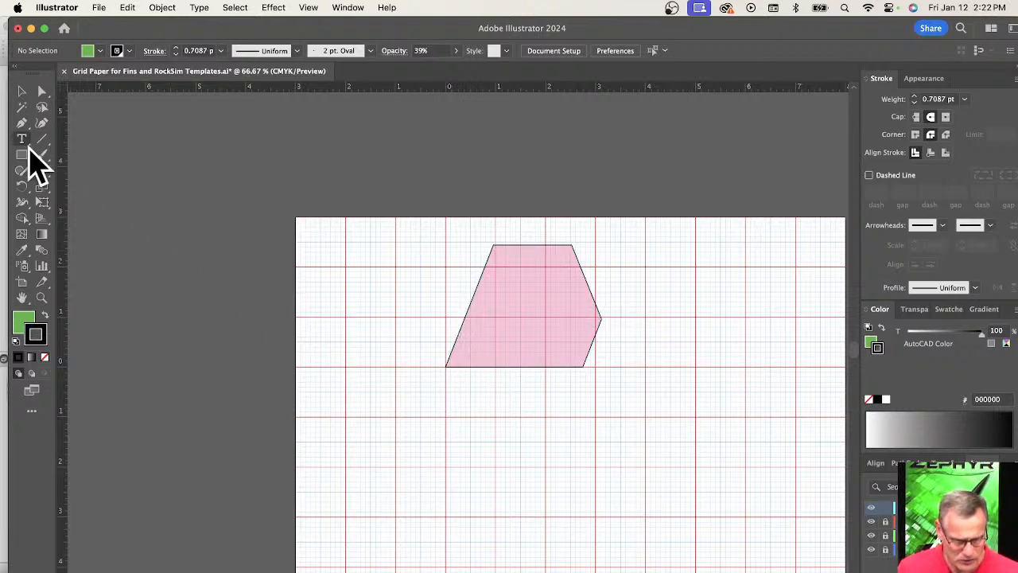
Add a new layer and label the pink fin's root leading-edge corner (0,0) with 12 pt Myriad Pro text.
key("t")
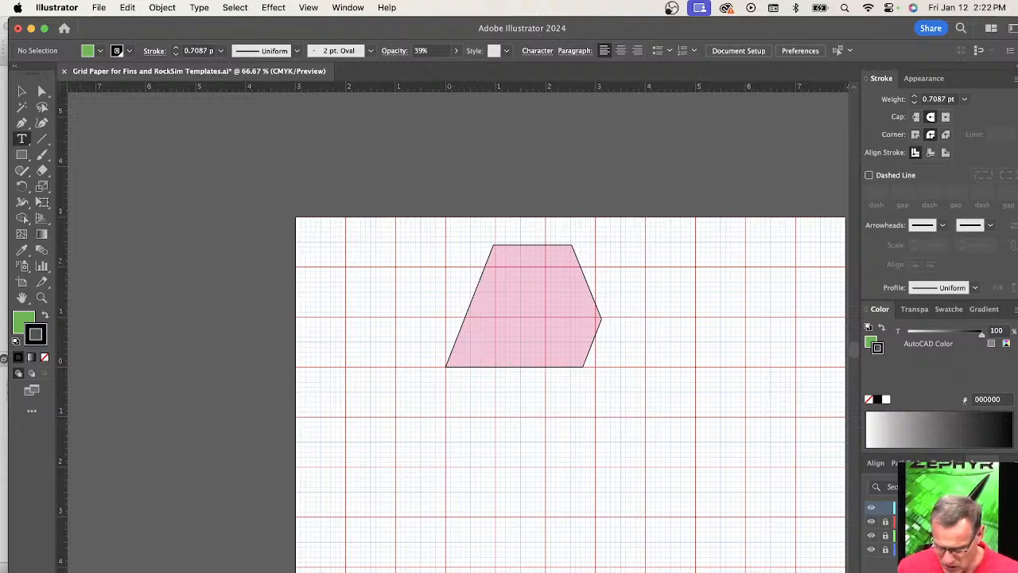
left_click(21, 139)
key("super+l")
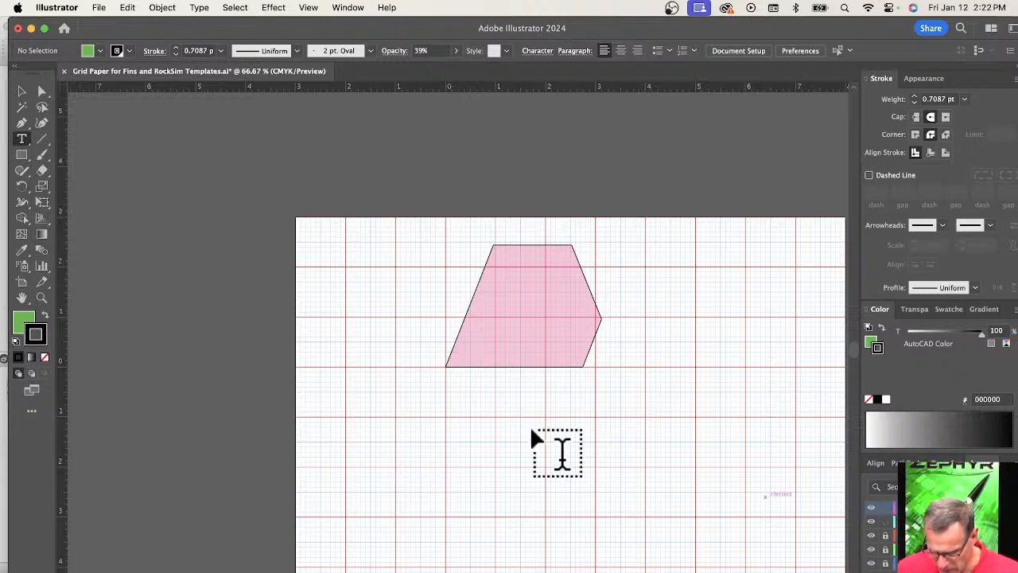
left_click(442, 374)
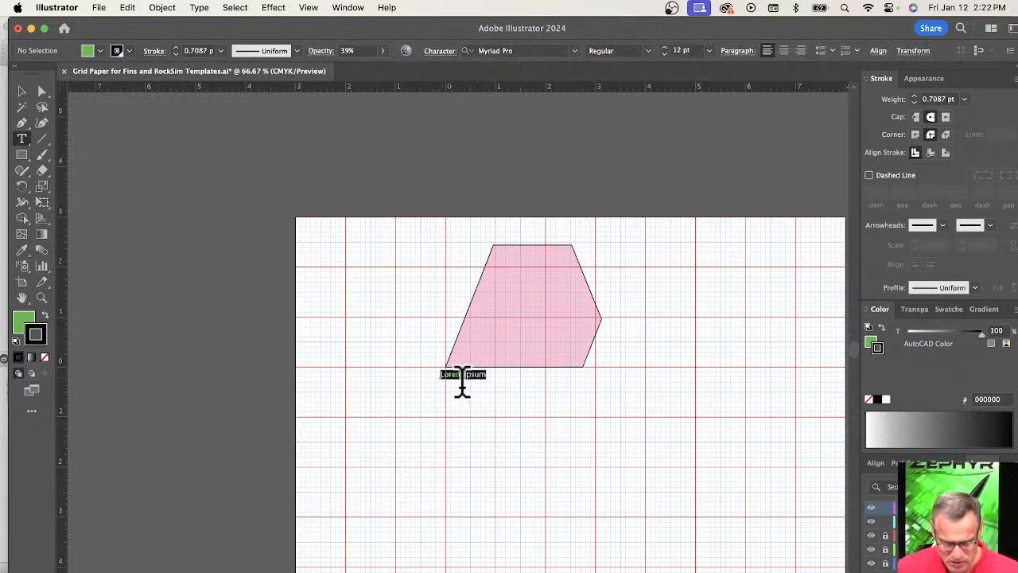
key("BackSpace")
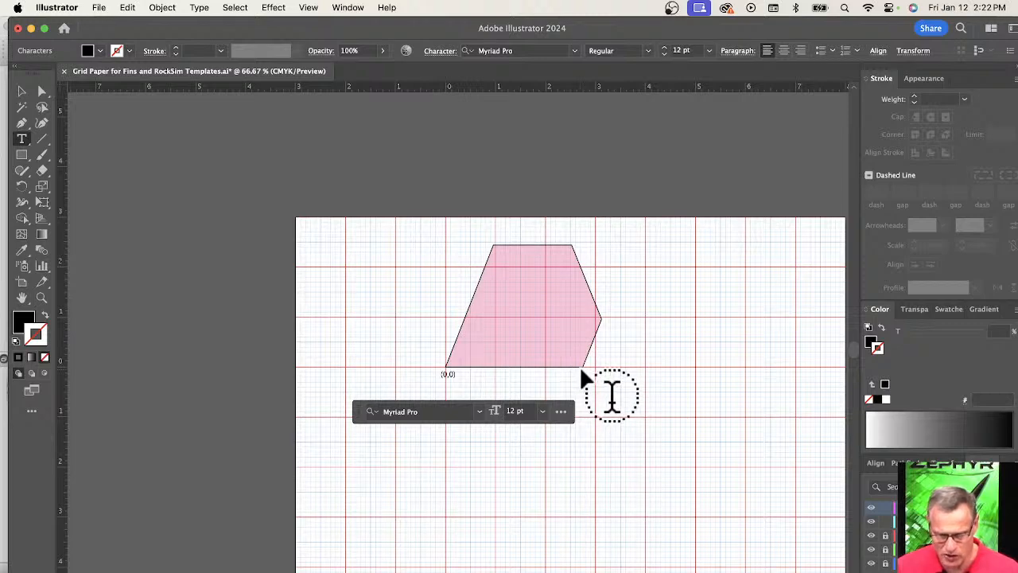
Label the fin's root trailing-edge corner with the coordinates (2.75,0).
key("space")
scroll(585, 372, "up", 3)
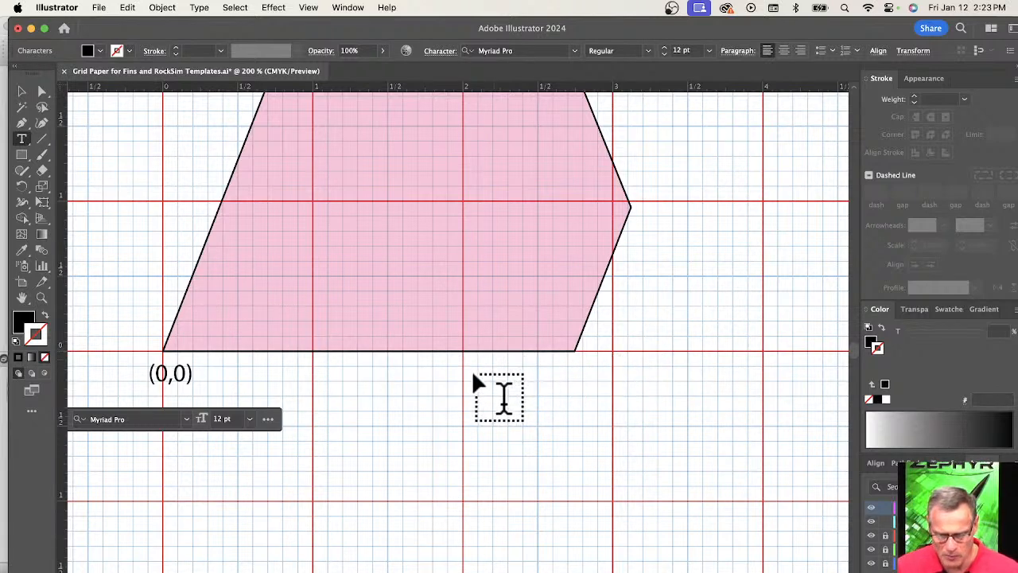
left_click(557, 368)
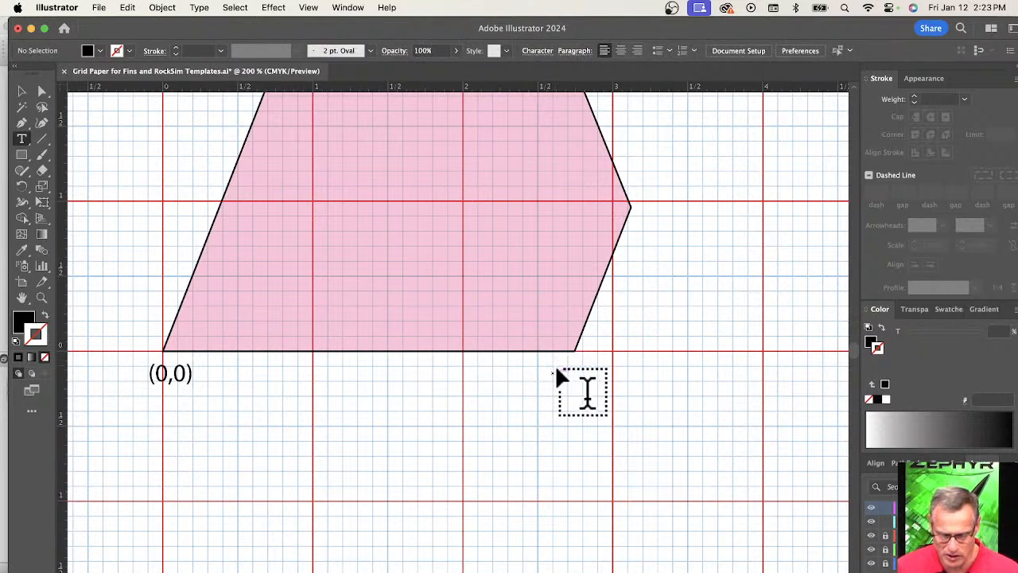
left_click(558, 371)
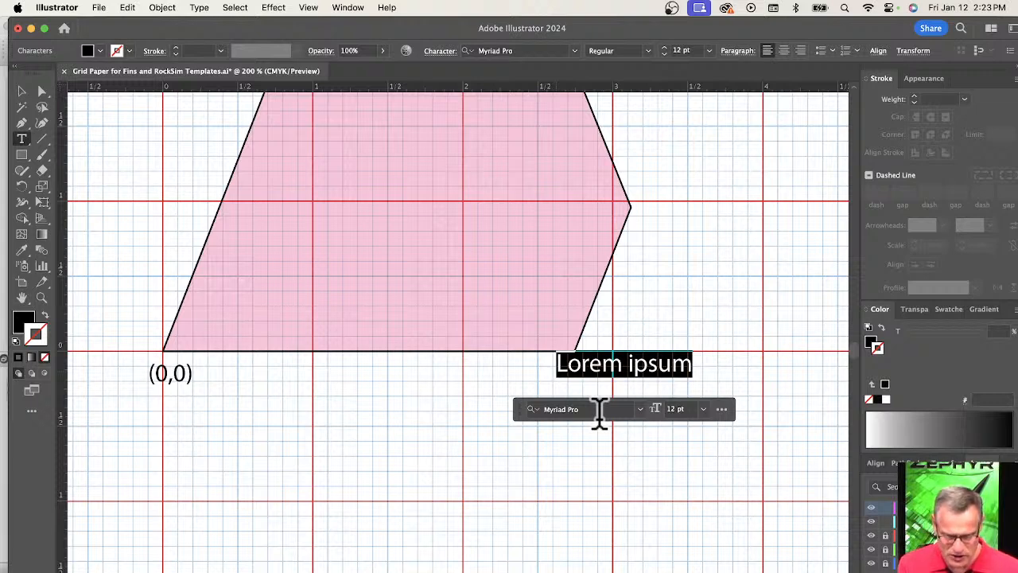
type("2.75,0)")
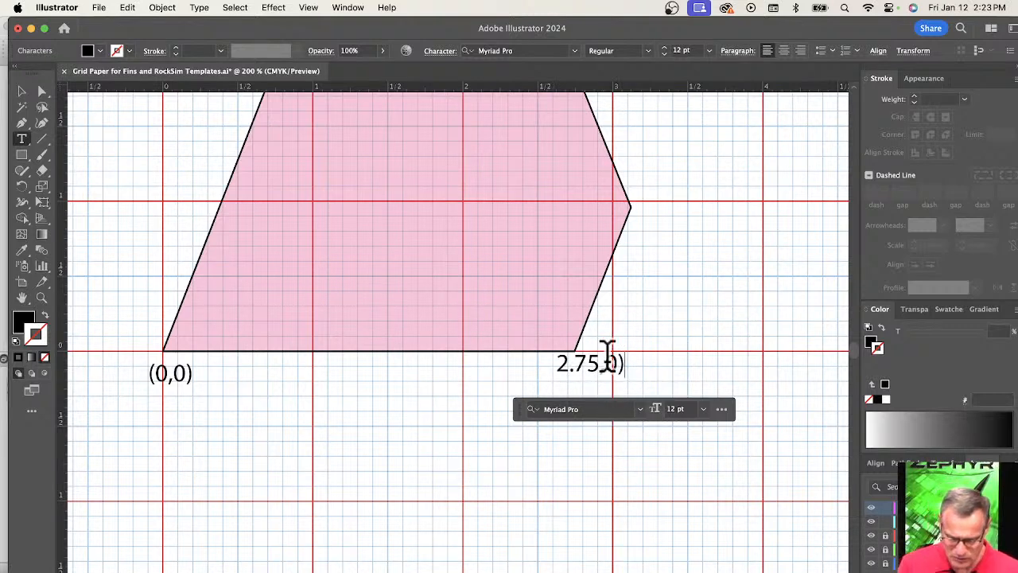
left_click(561, 356)
type("(")
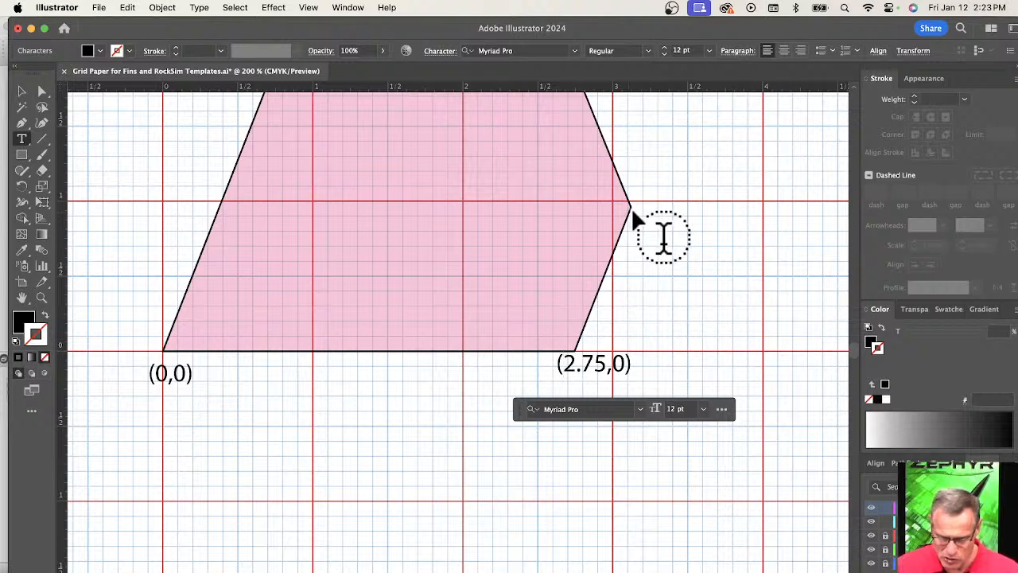
Start a coordinate label beside the fin's outermost trailing-edge point with the X value 3.12.
key("space")
scroll(634, 202, "up", 4)
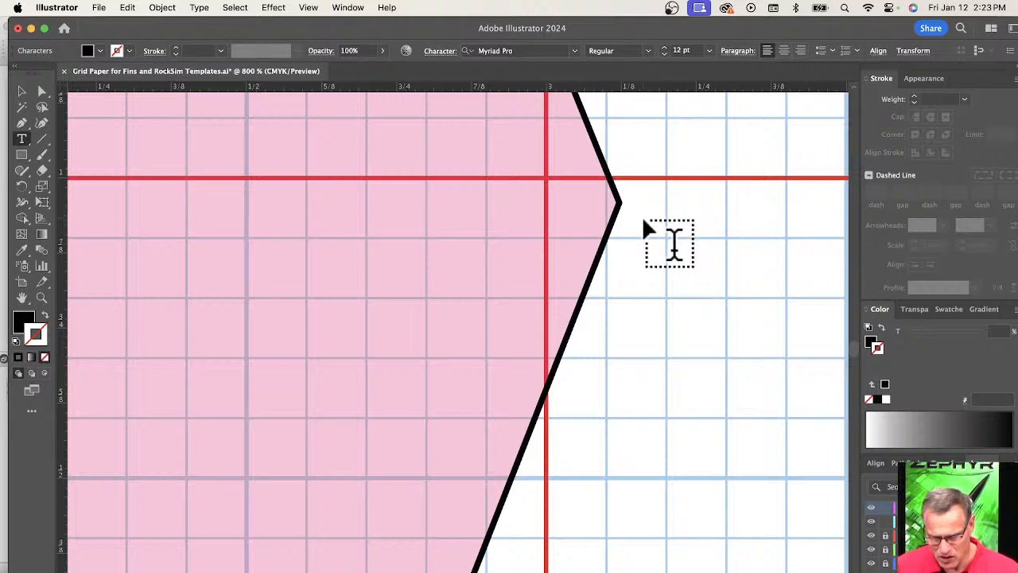
left_click(646, 229)
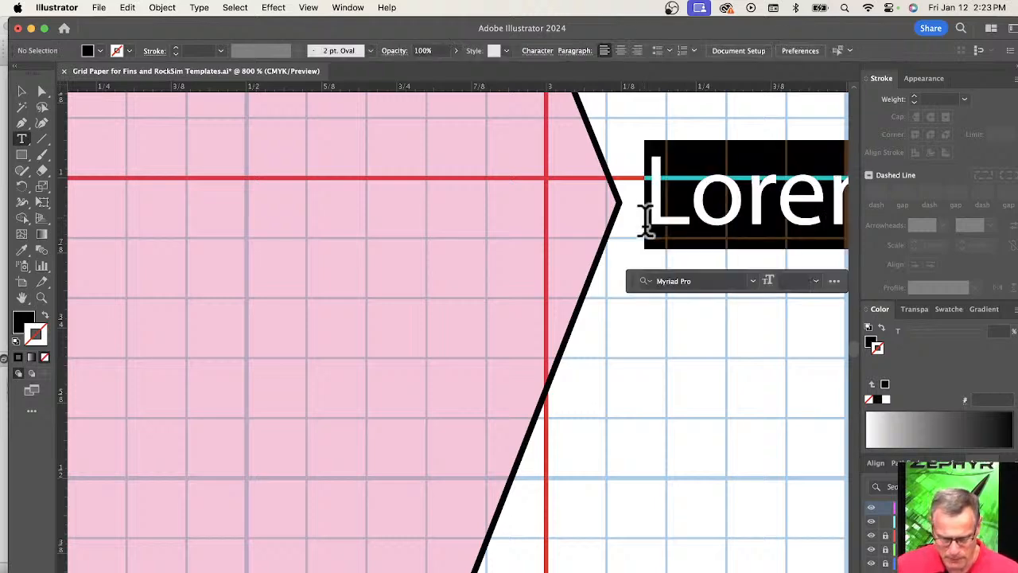
type("(")
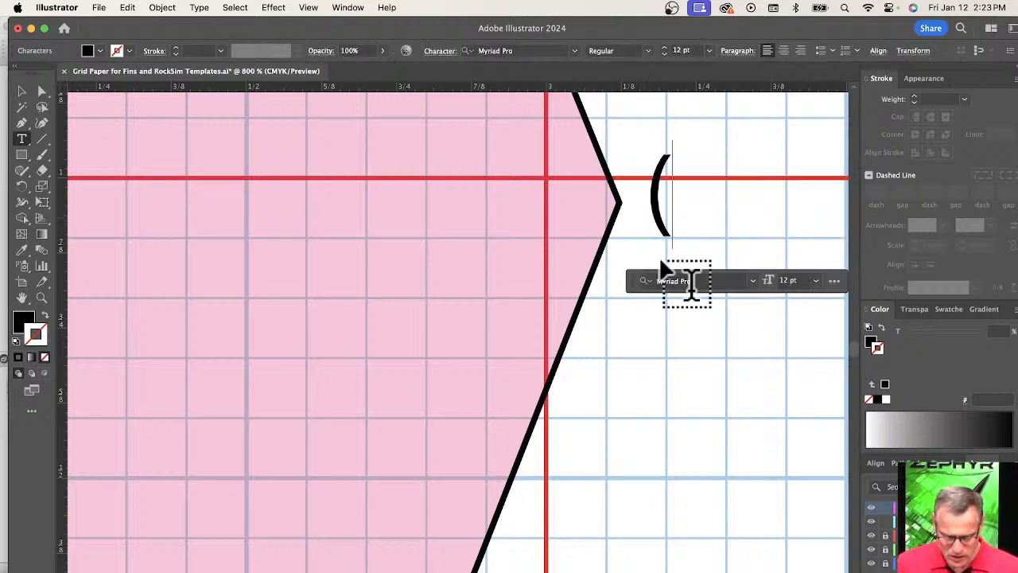
type("3.1")
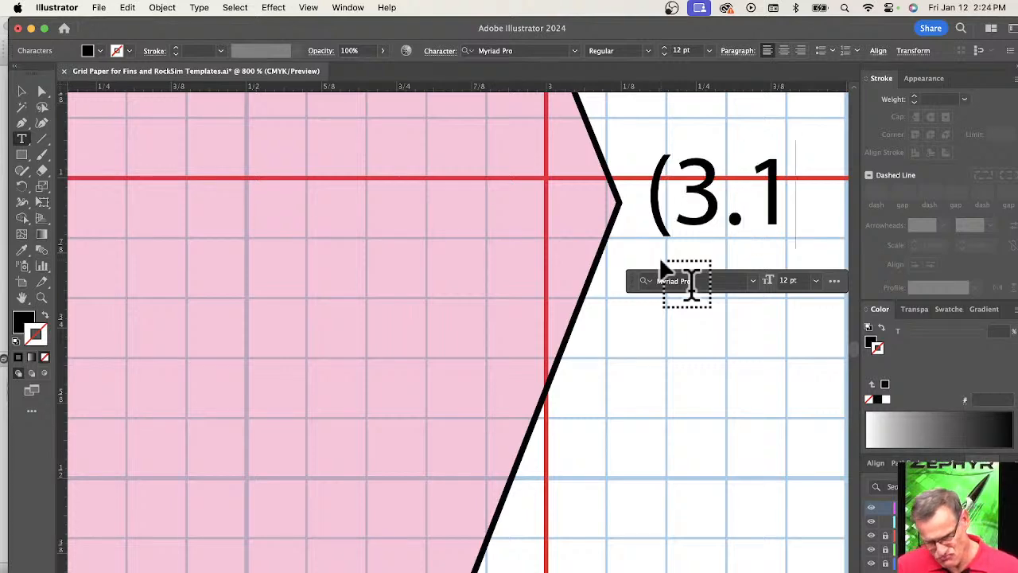
type("2")
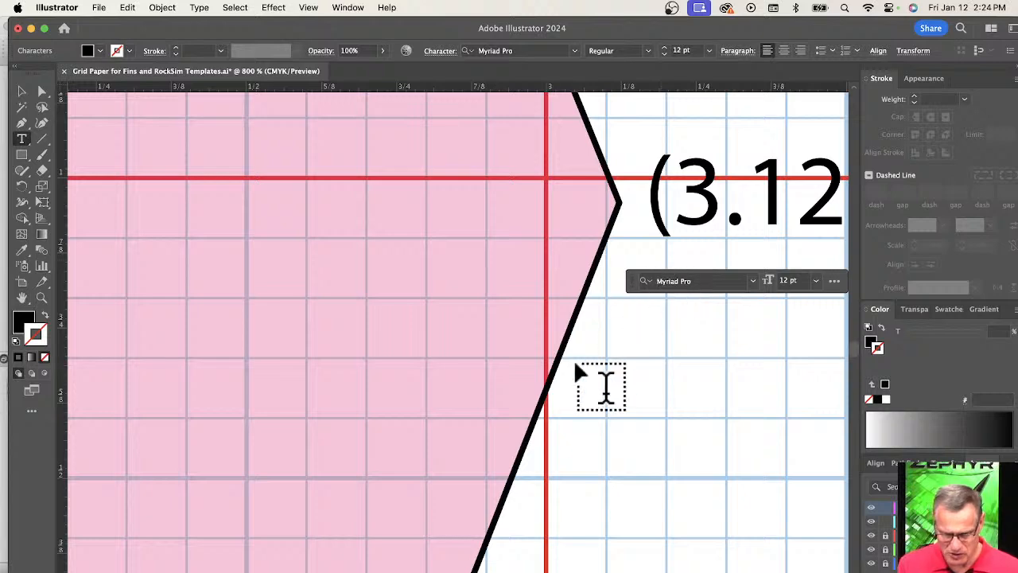
Complete the trailing-edge point's label with the Y value so that it reads (3.12,0.96).
scroll(575, 359, "down", 3)
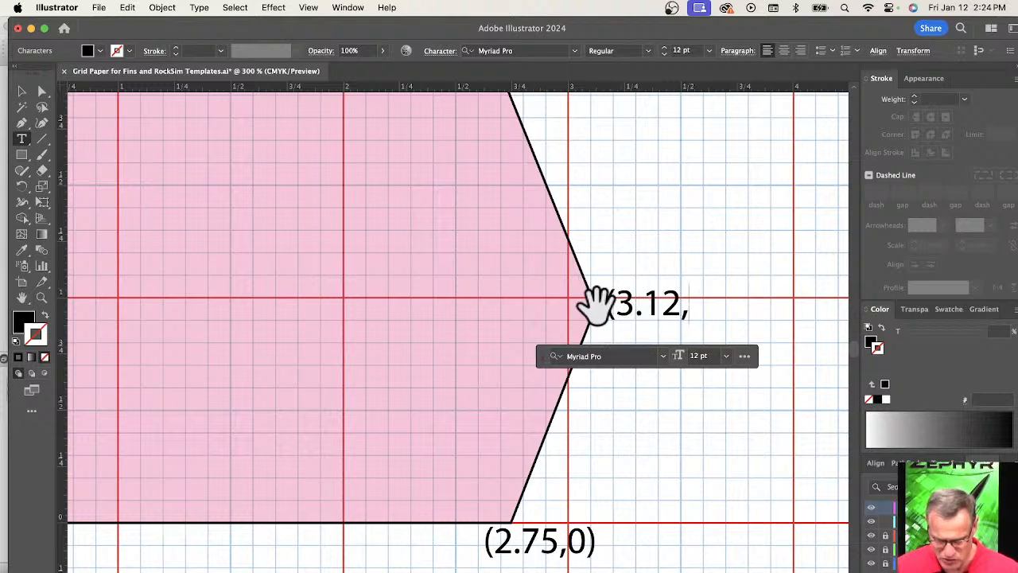
scroll(600, 309, "up", 5)
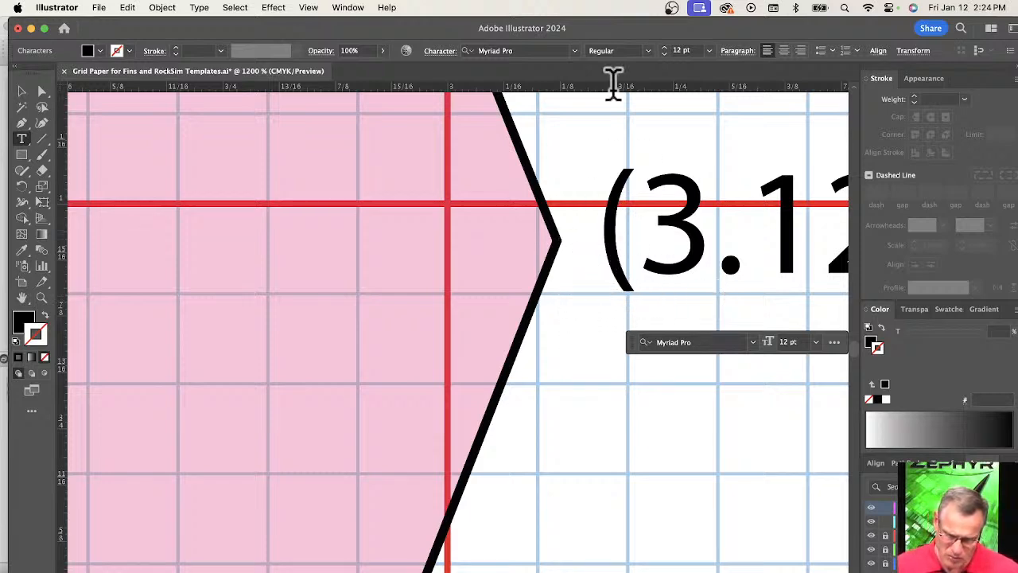
key("super+minus")
scroll(624, 405, "right", 5)
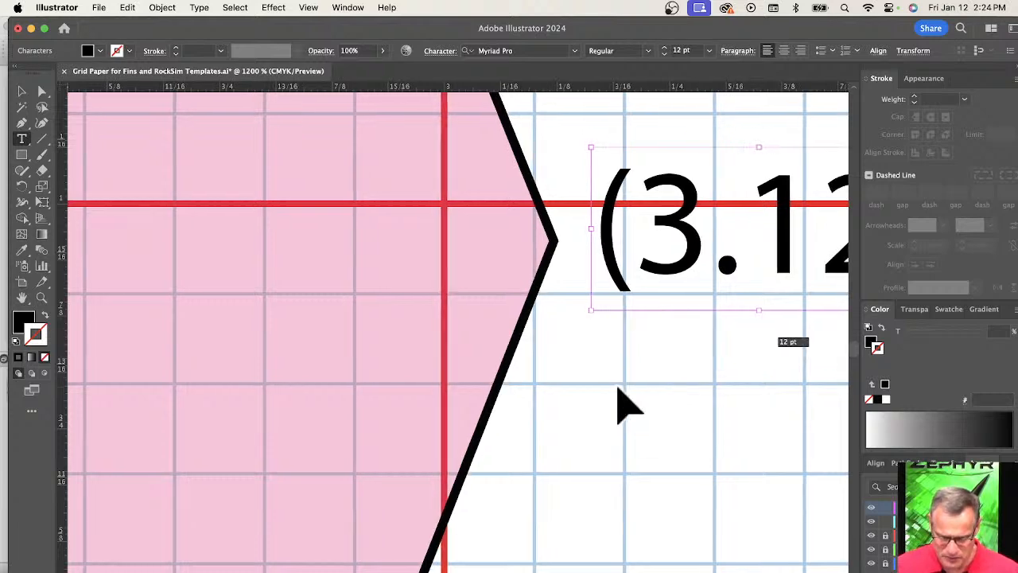
scroll(624, 406, "right", 3)
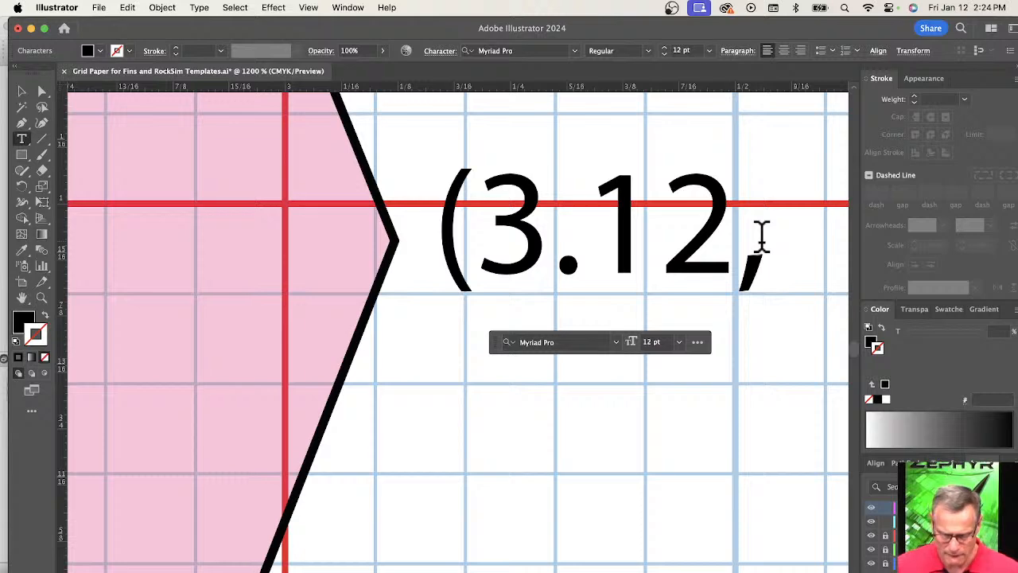
type("0")
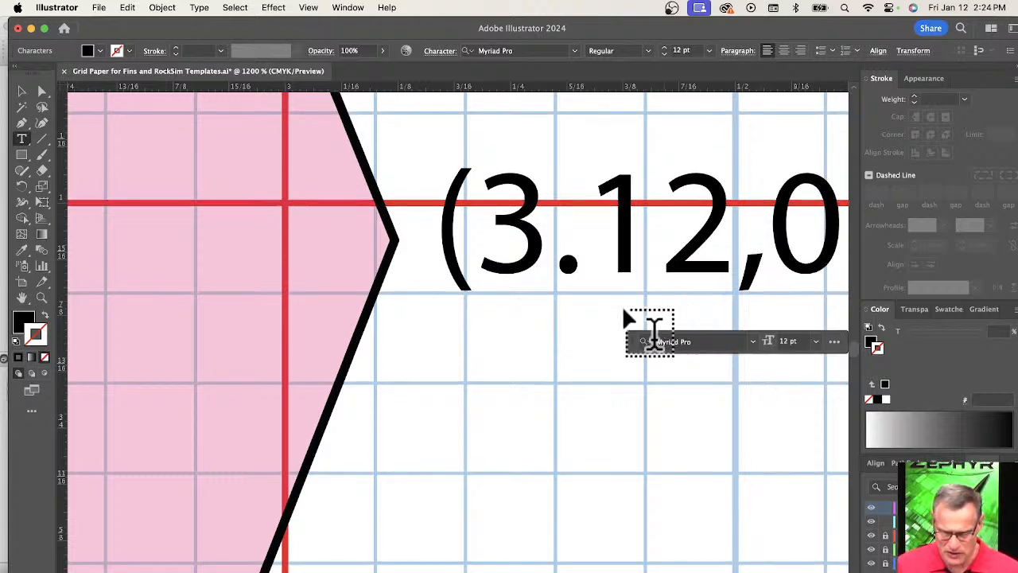
scroll(654, 334, "down", 1)
scroll(624, 310, "down", 4)
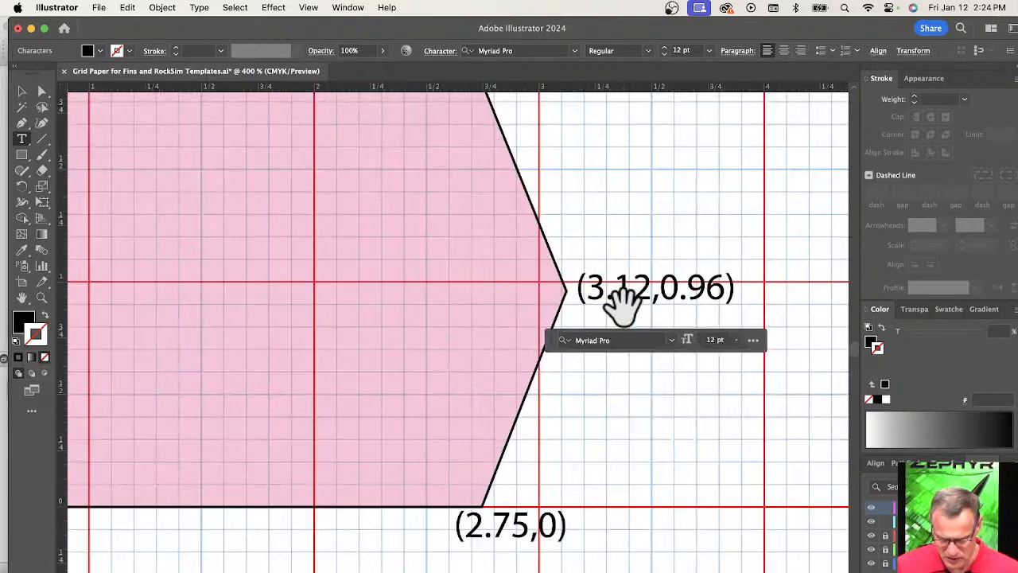
left_click(594, 390)
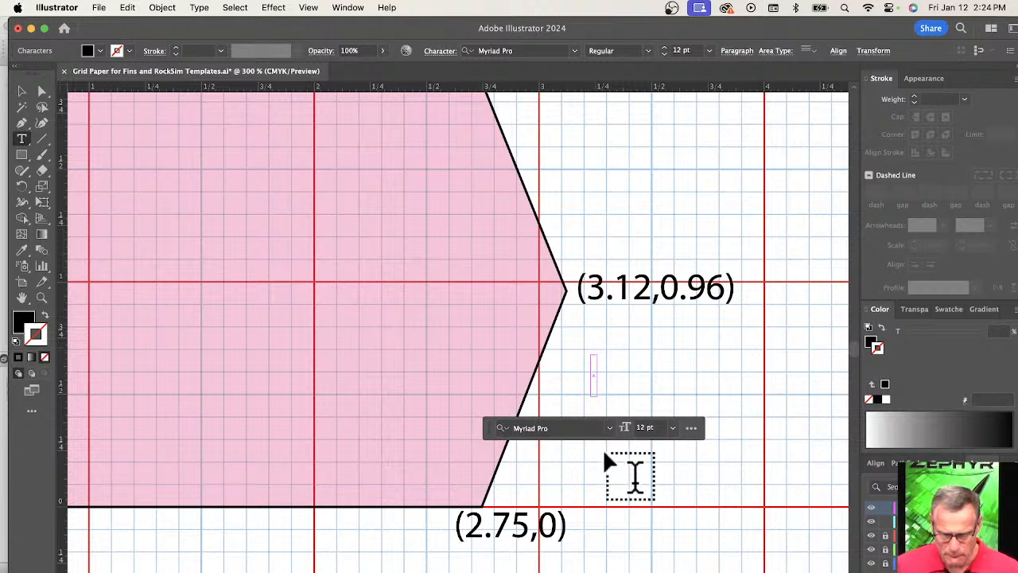
key("Escape")
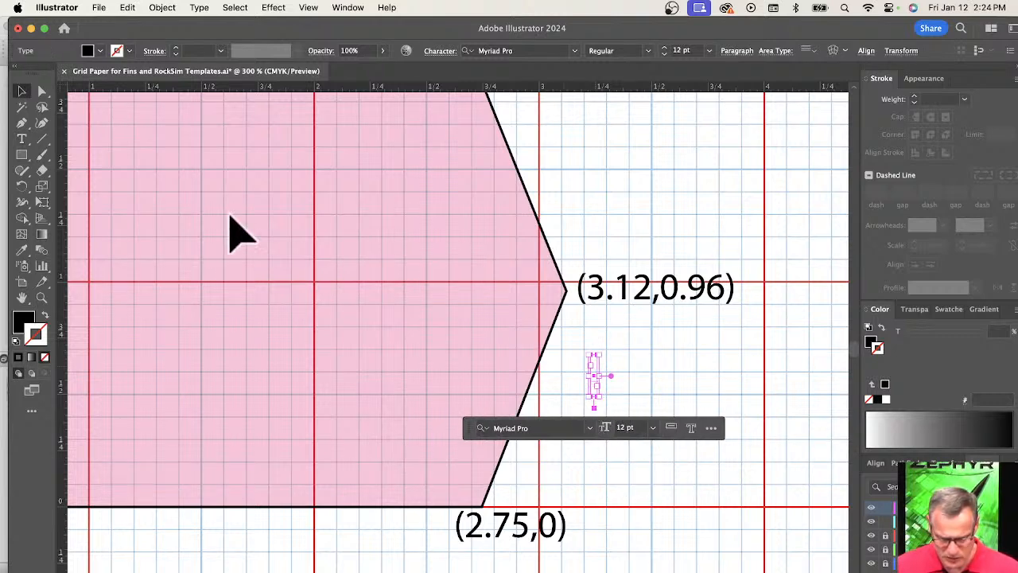
key("Delete")
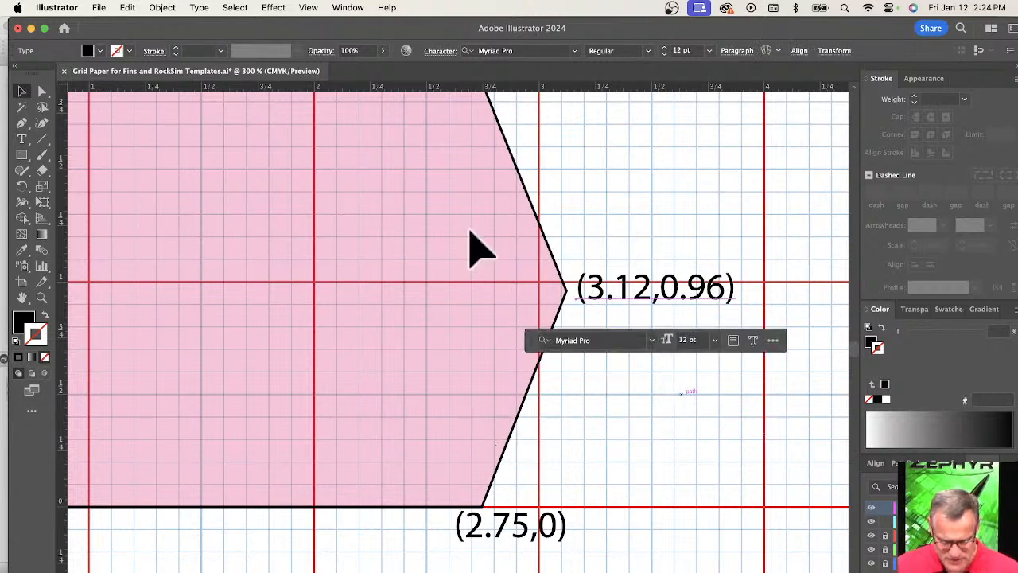
Label the fin's tip trailing-edge corner with the coordinates (2.53, 2.44).
left_click(598, 275)
scroll(581, 227, "up", 5)
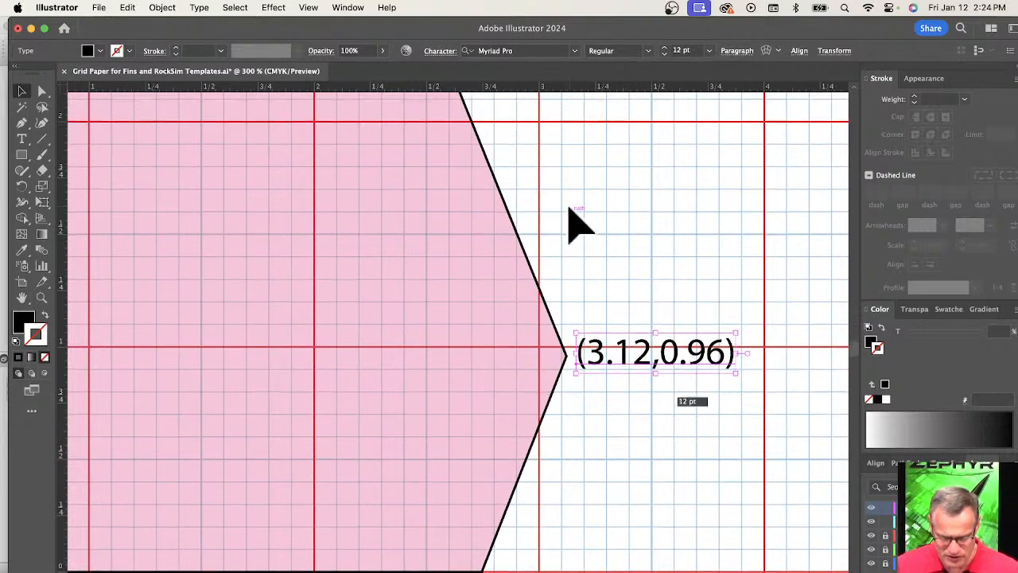
scroll(418, 223, "up", 3)
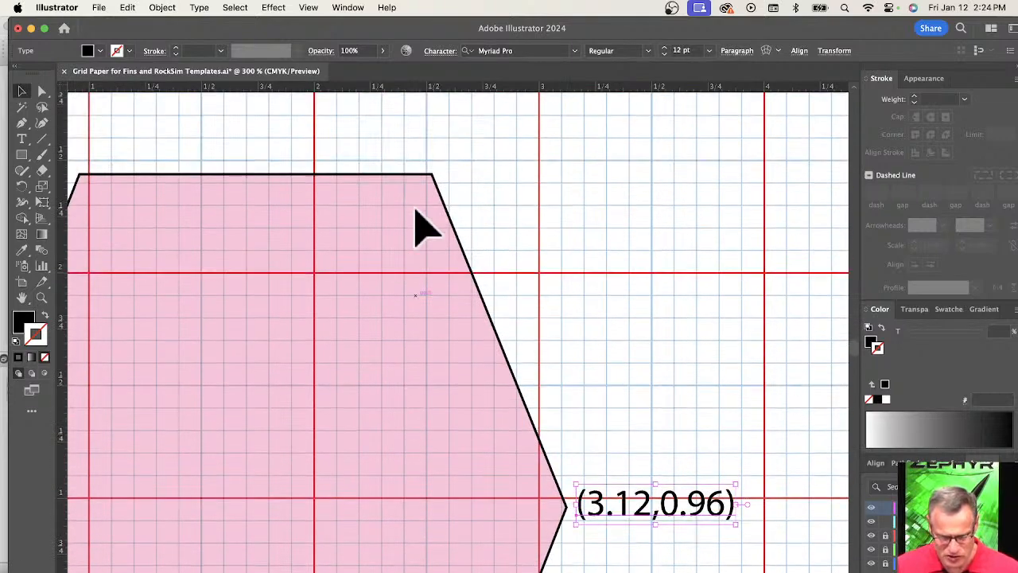
scroll(420, 216, "down", 1)
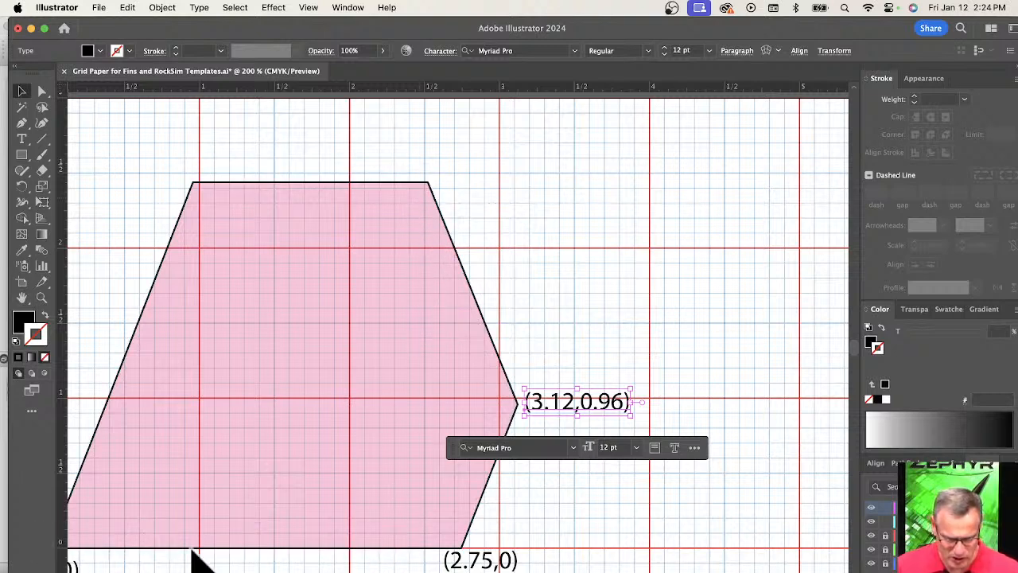
left_click(440, 183)
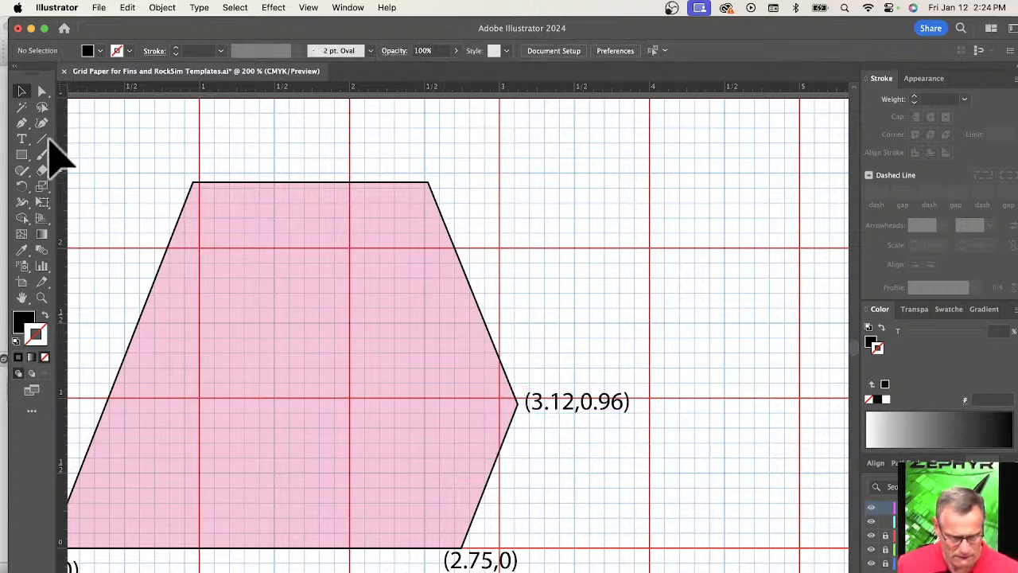
left_click(22, 138)
left_click(452, 174)
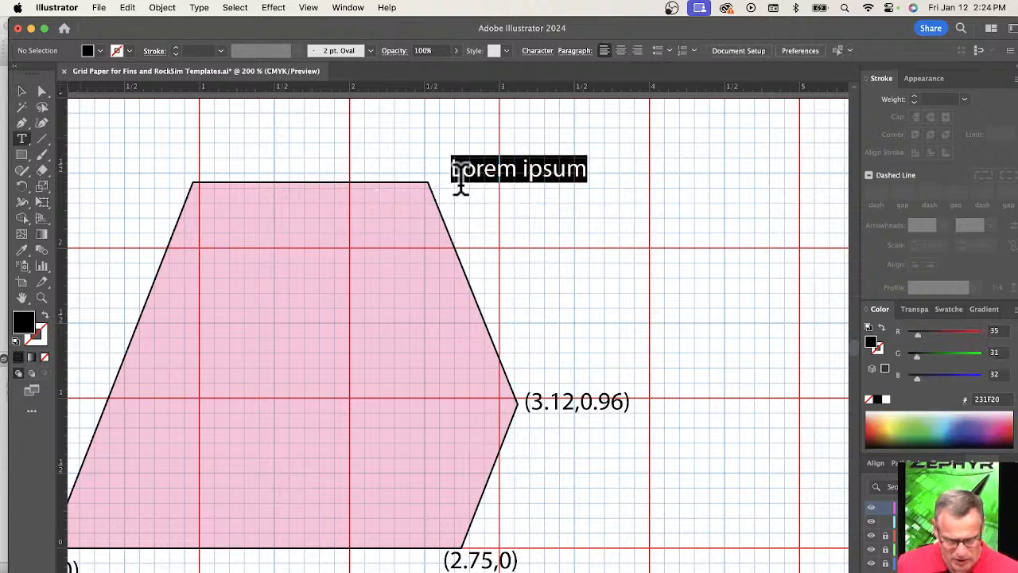
type("2.53,")
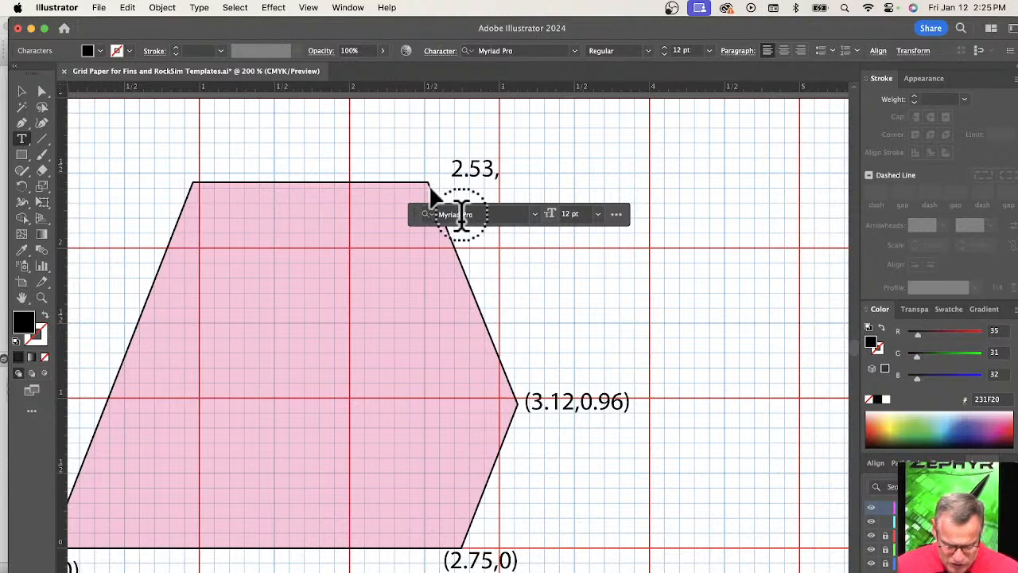
left_click(507, 167)
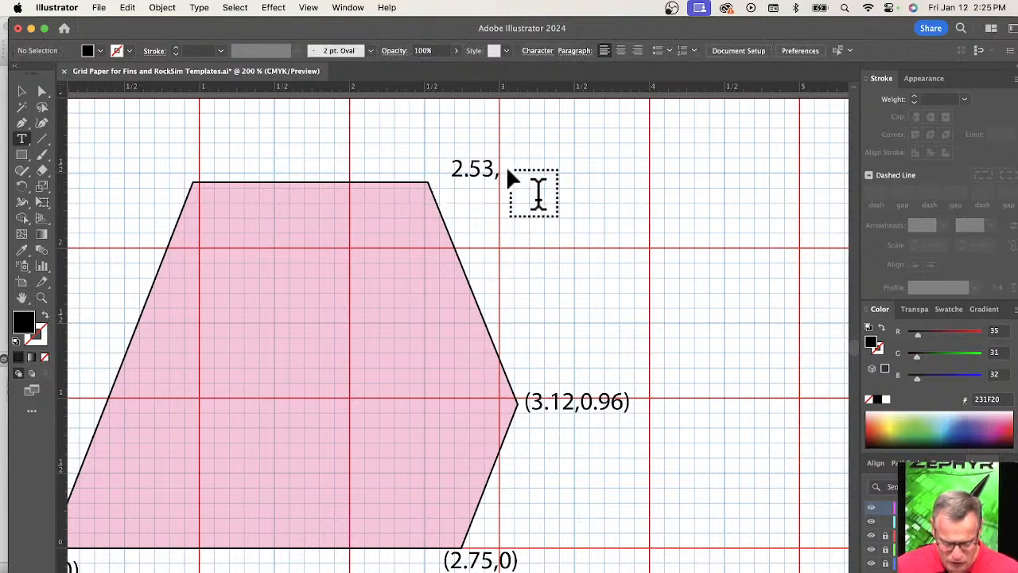
left_click(510, 167)
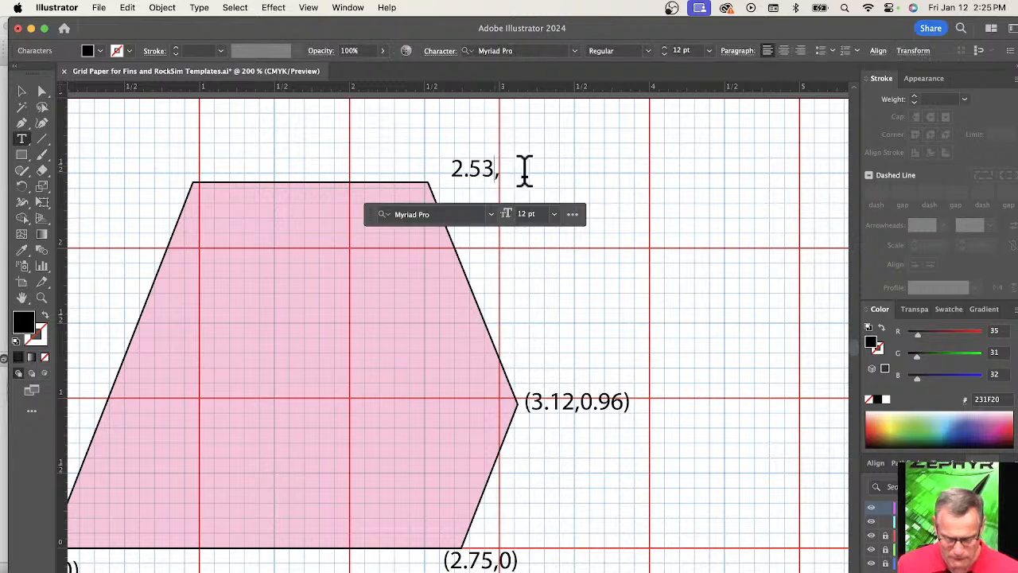
type("2.44")
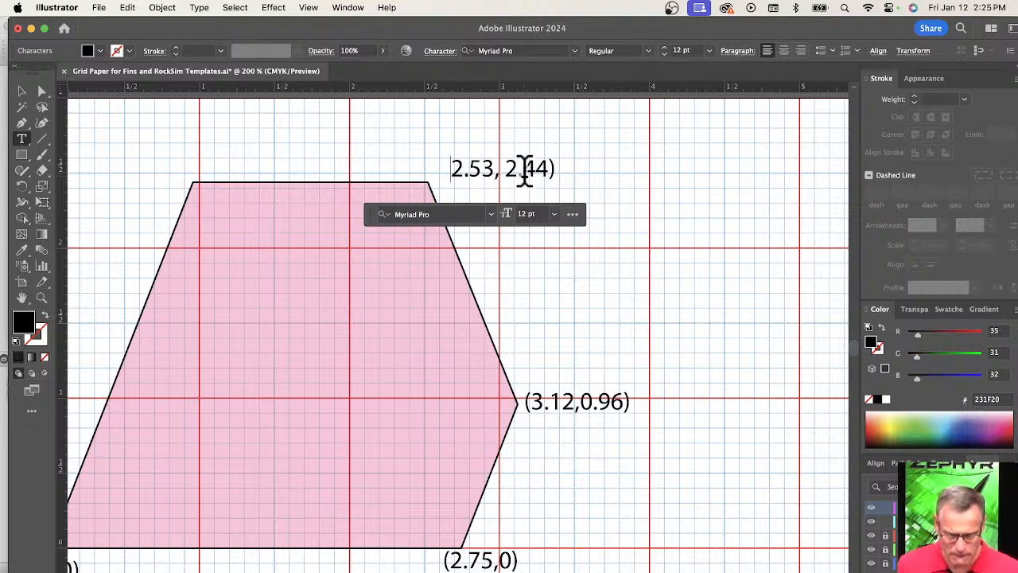
type("(")
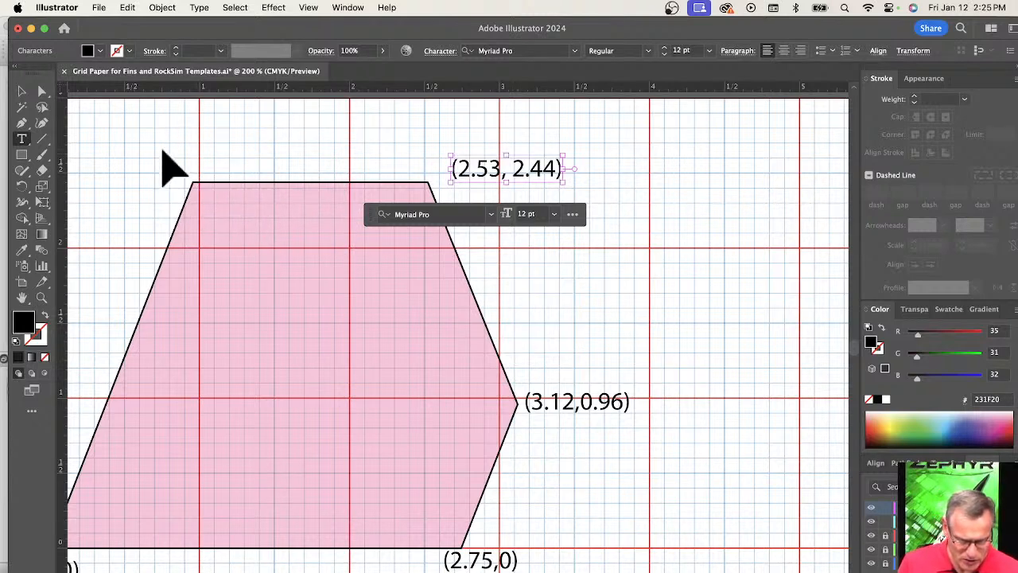
Label the fin's tip leading-edge corner with the coordinates (.95,2.44).
left_click(169, 167, "super")
left_click(163, 149)
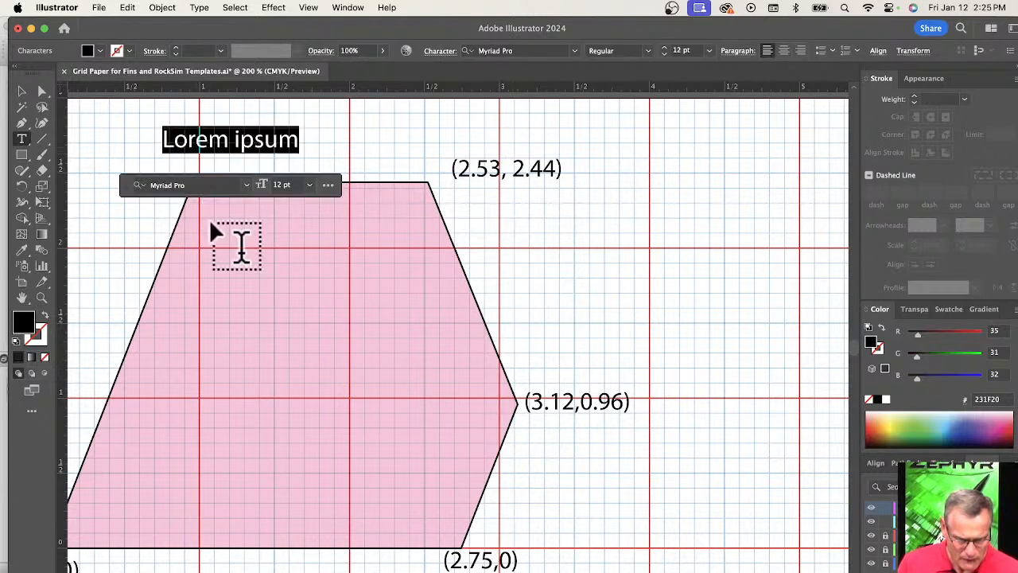
scroll(207, 307, "up", 1)
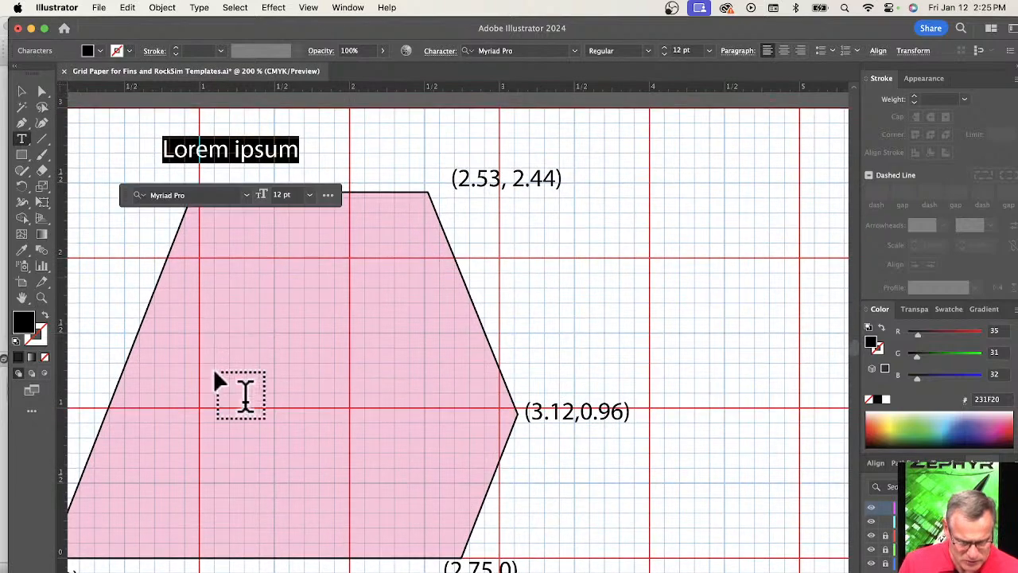
scroll(205, 224, "up", 5)
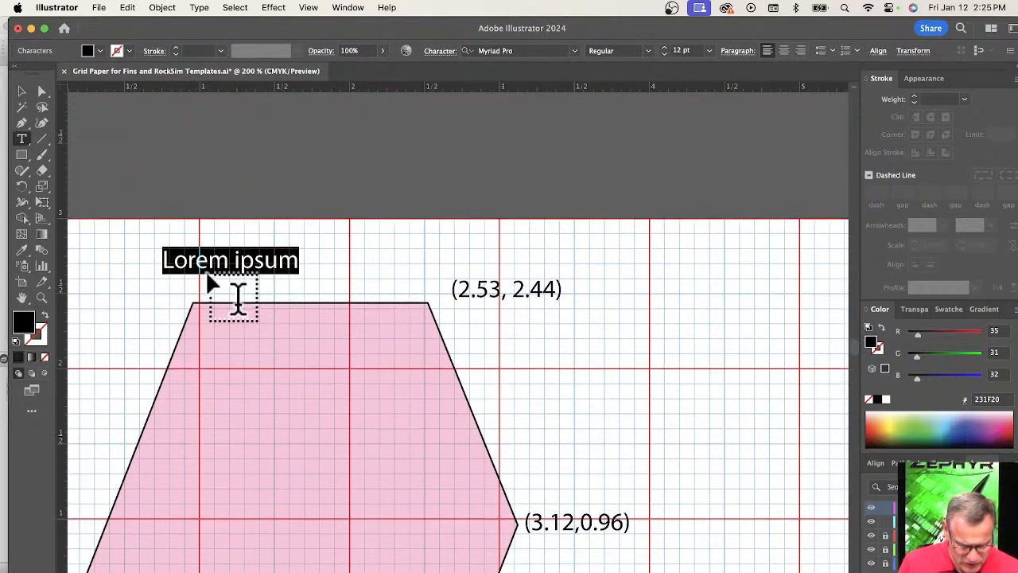
scroll(218, 273, "up", 2)
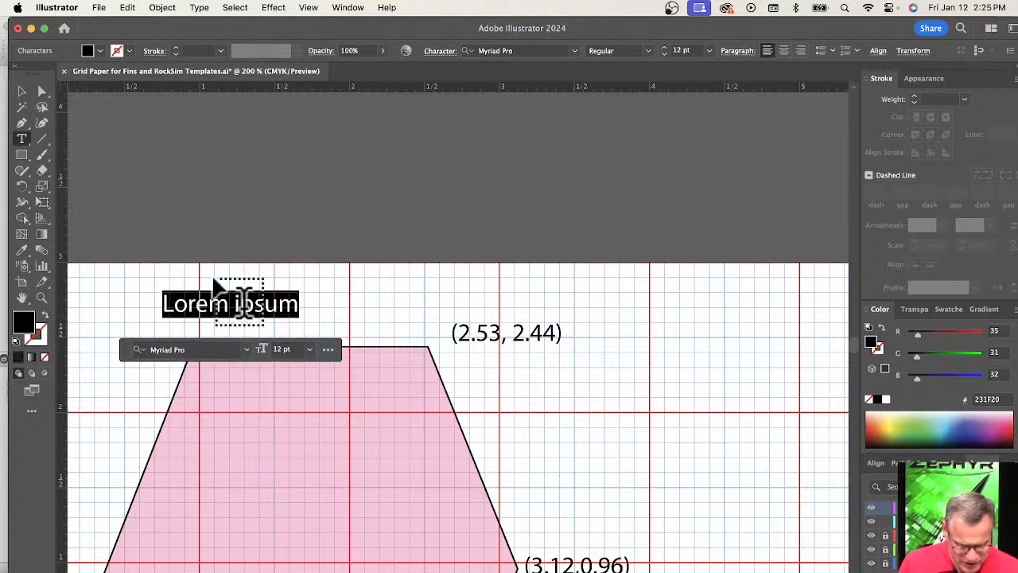
scroll(215, 291, "down", 2)
left_click_drag(125, 311, 225, 201)
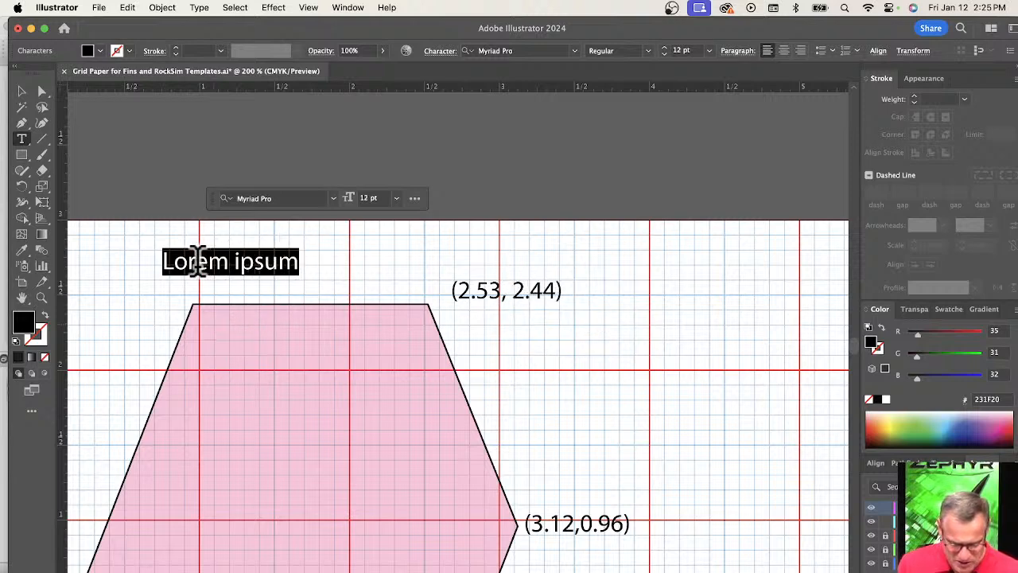
type("(.")
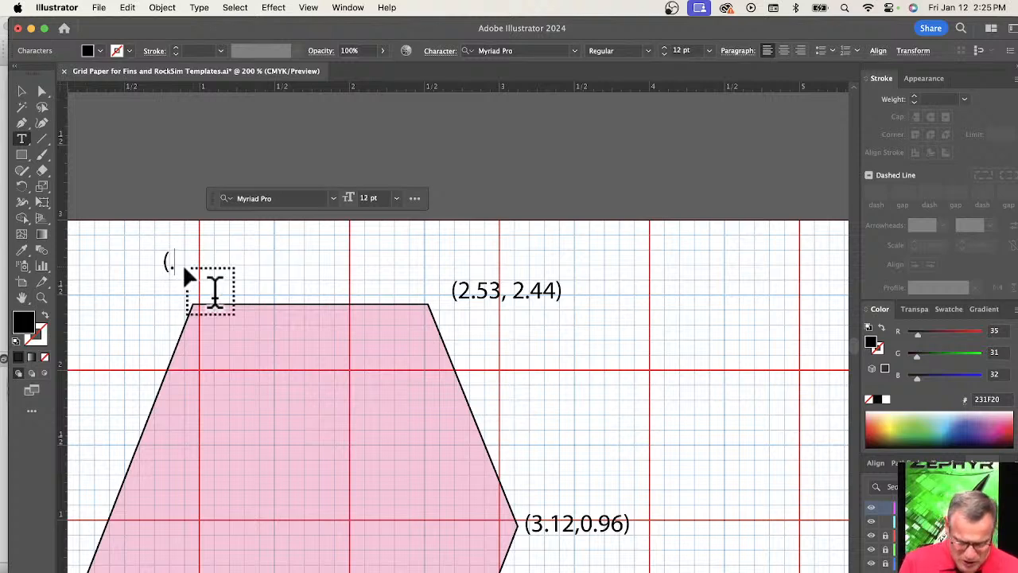
type("95,")
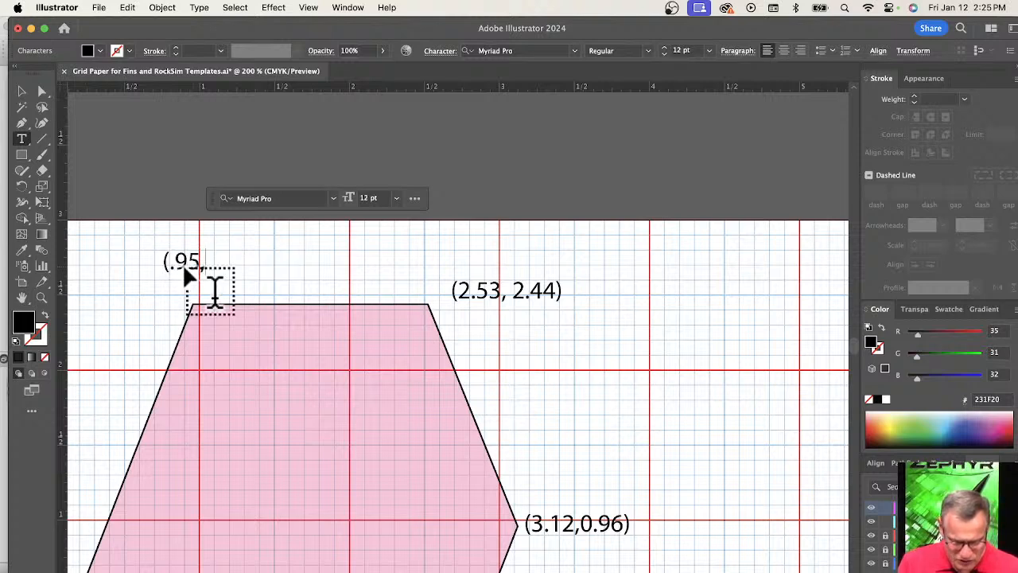
type("2.44)")
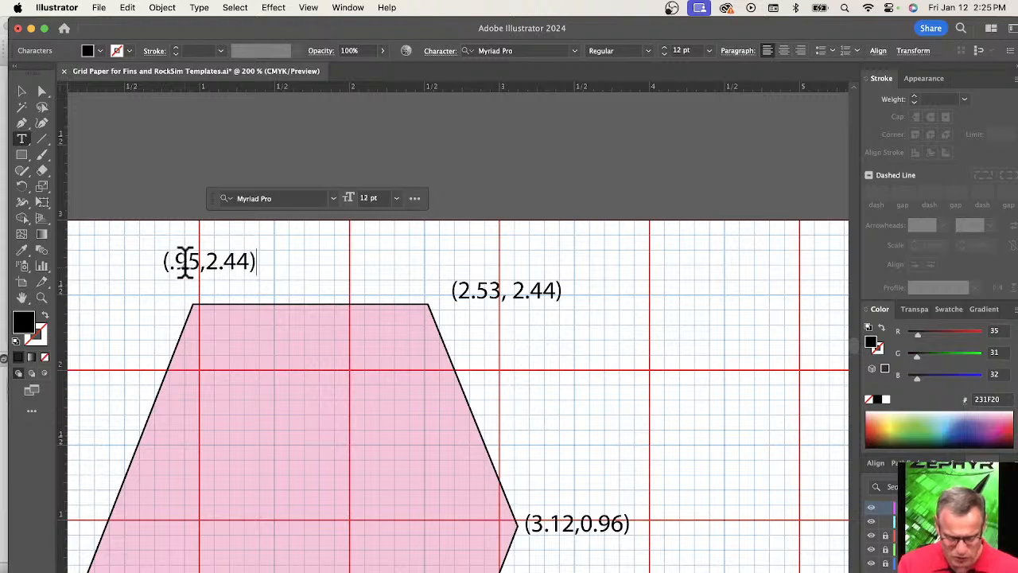
scroll(252, 360, "down", 2)
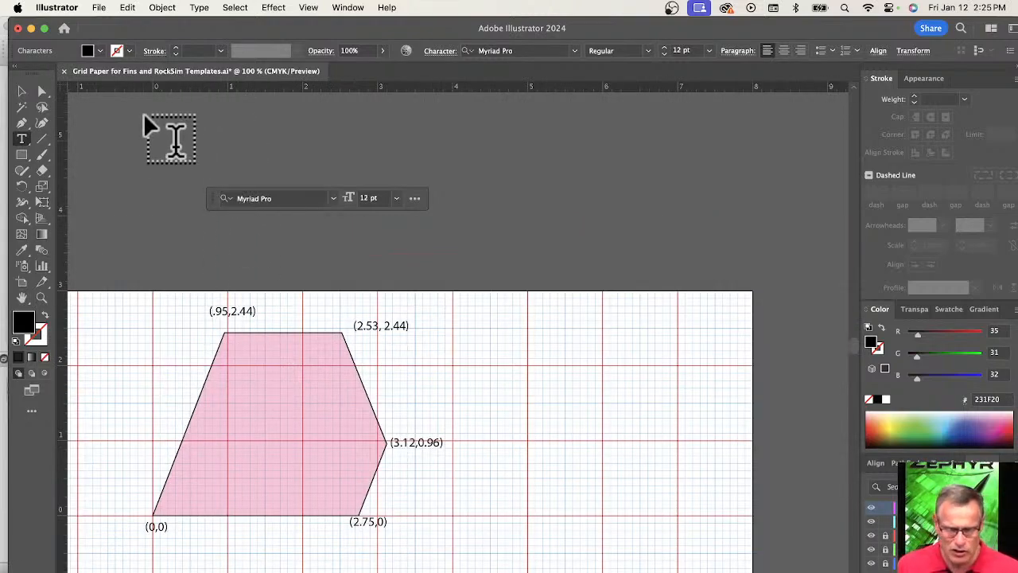
Switch to the Catalyst design in RockSim Pro and start a new custom fin set on the body tube.
left_click_drag(135, 37, 311, 39)
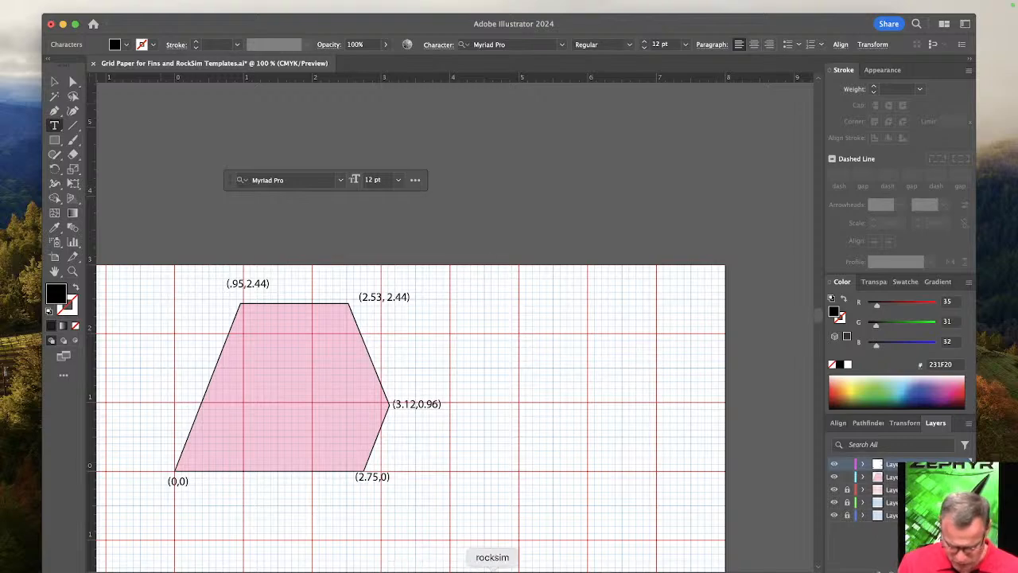
left_click(464, 568)
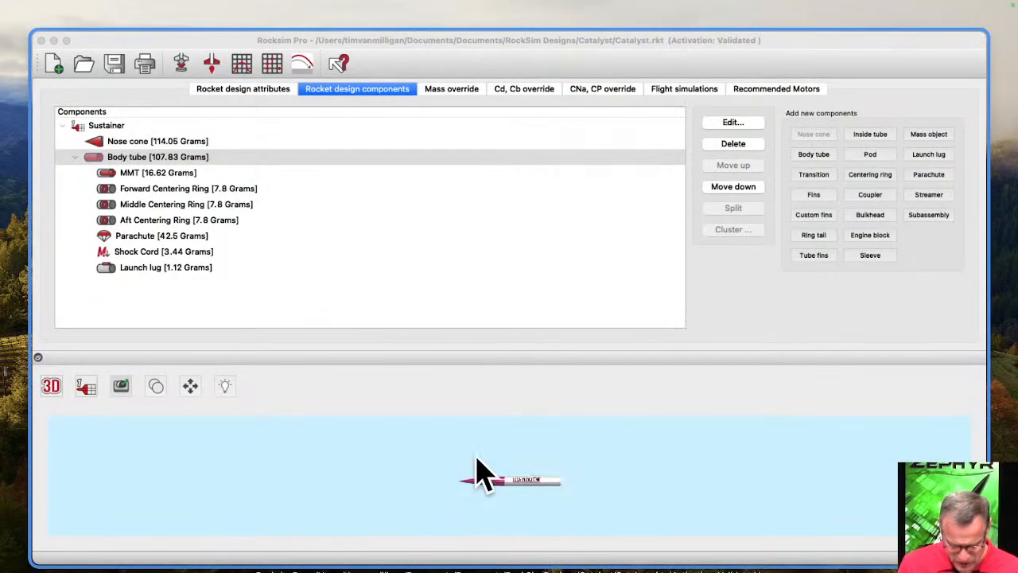
left_click(605, 263)
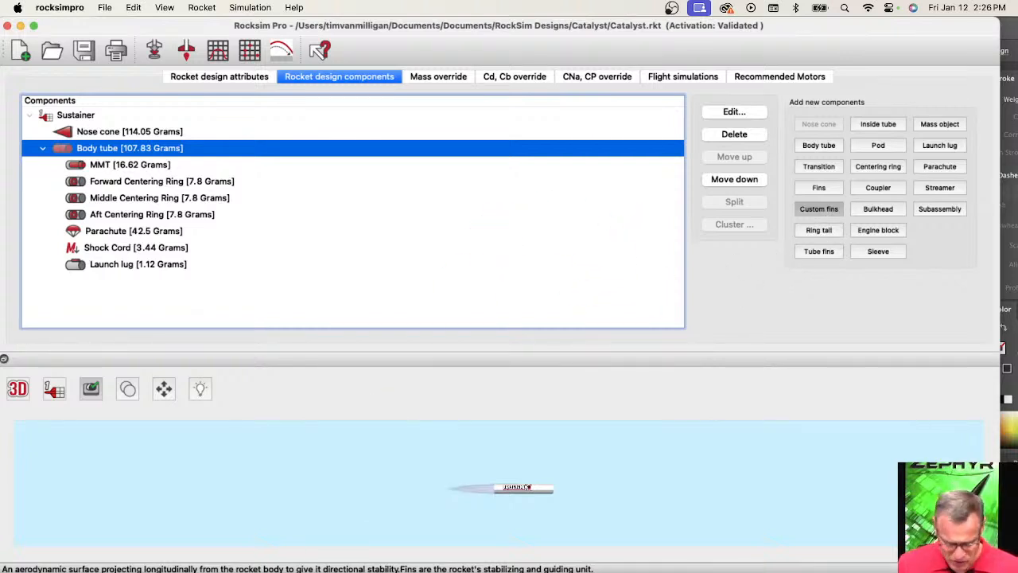
Quit the mail program and one other application running in the background.
right_click(150, 570)
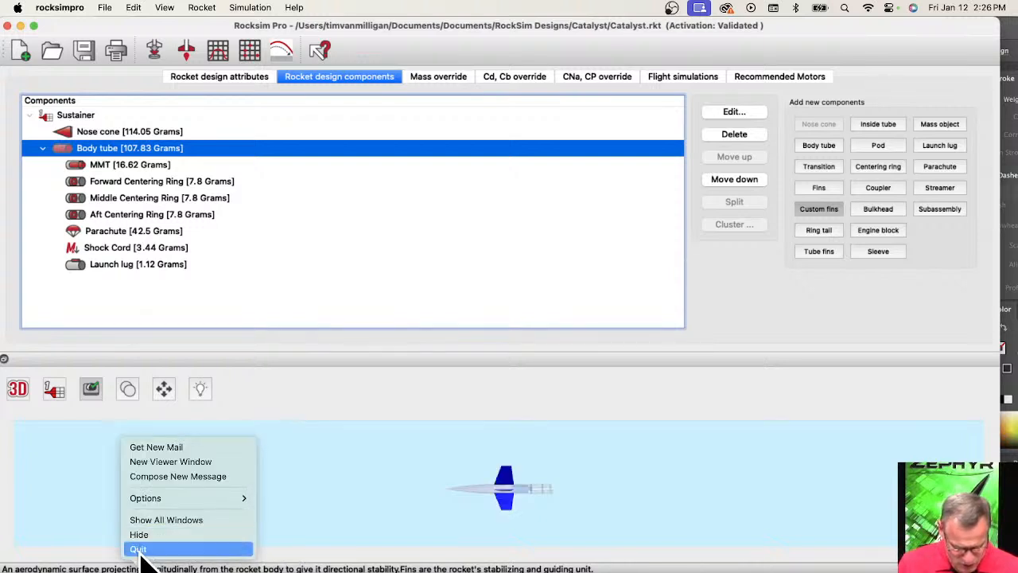
left_click(140, 552)
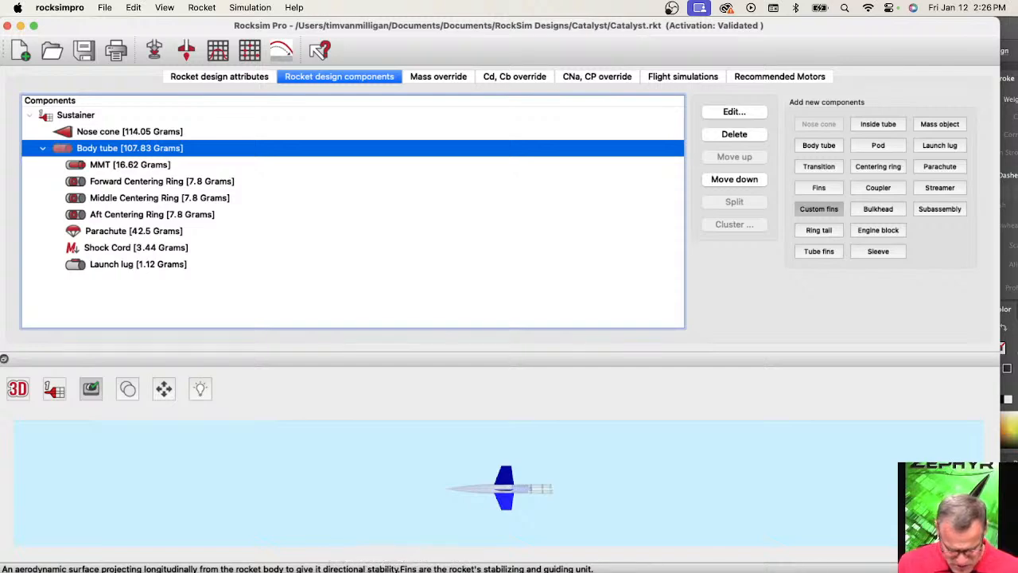
right_click(379, 570)
left_click(389, 548)
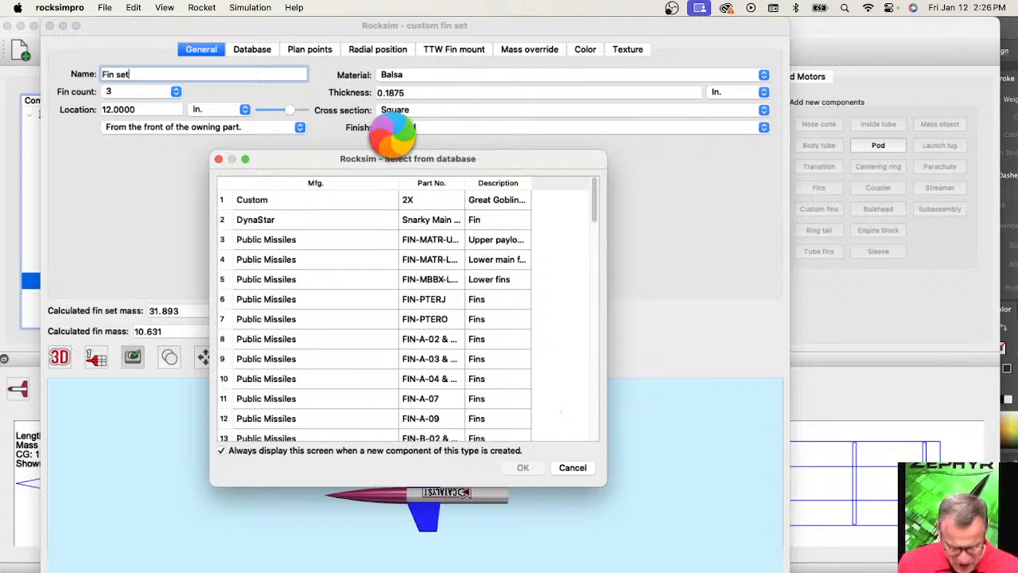
Skip the fin database selection and show the custom fin set's plan points in a widened dialog.
left_click(582, 470)
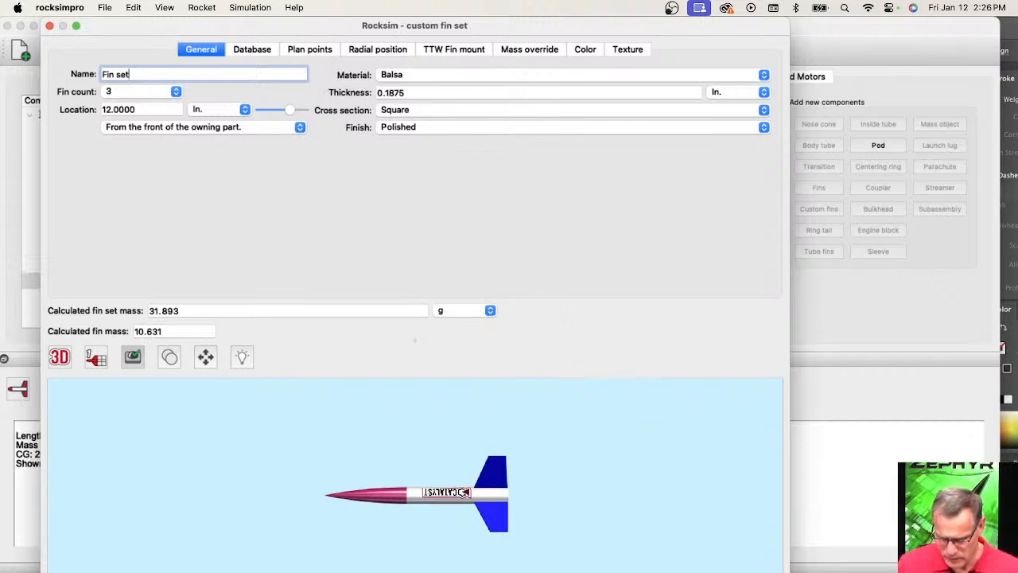
left_click(309, 49)
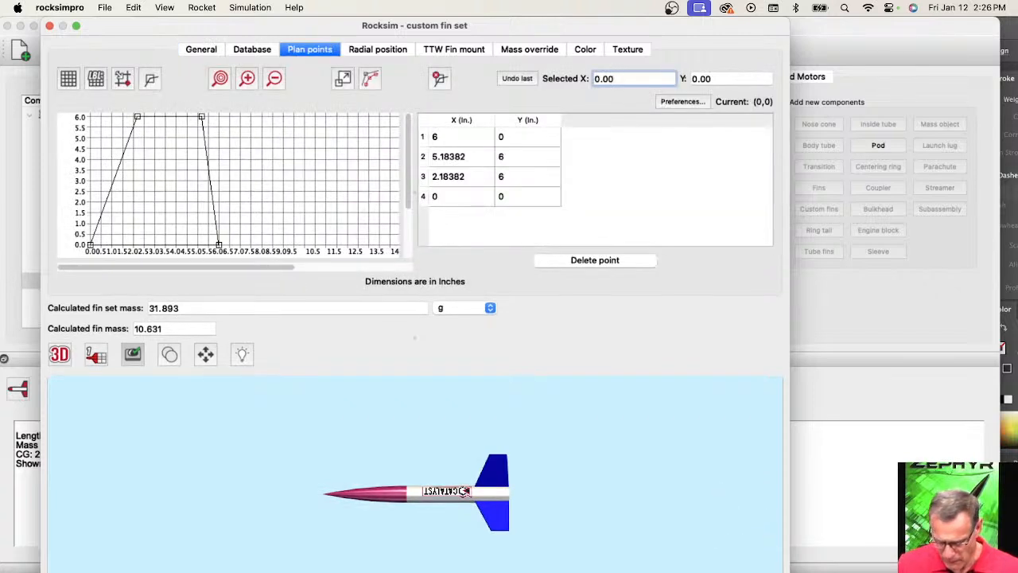
left_click_drag(851, 564, 986, 569)
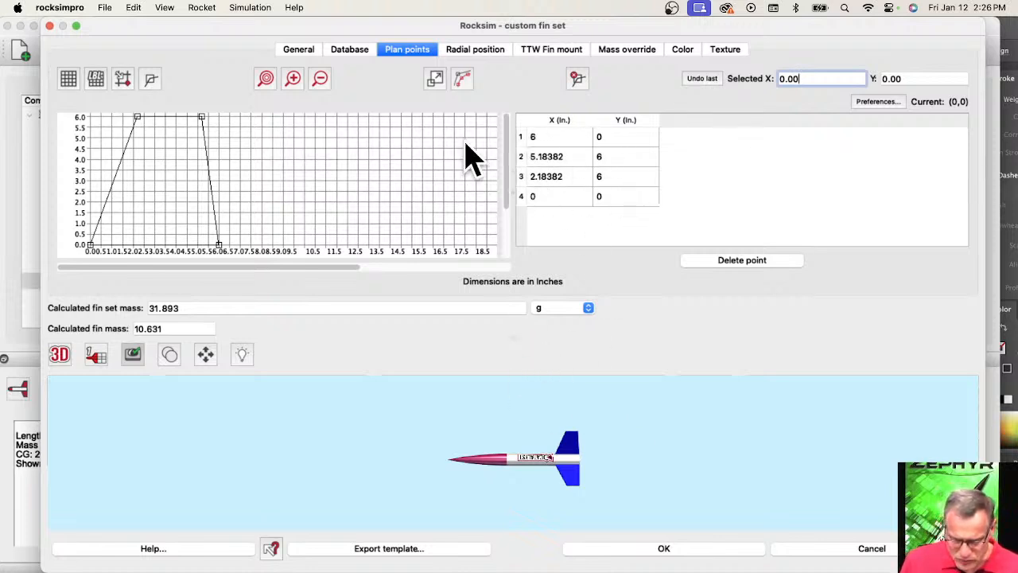
Add two points to the fin's trailing edge at about (6.47, 1.05) and (5.97, 3.12), and match the root corners to their coordinate rows.
left_click(225, 158)
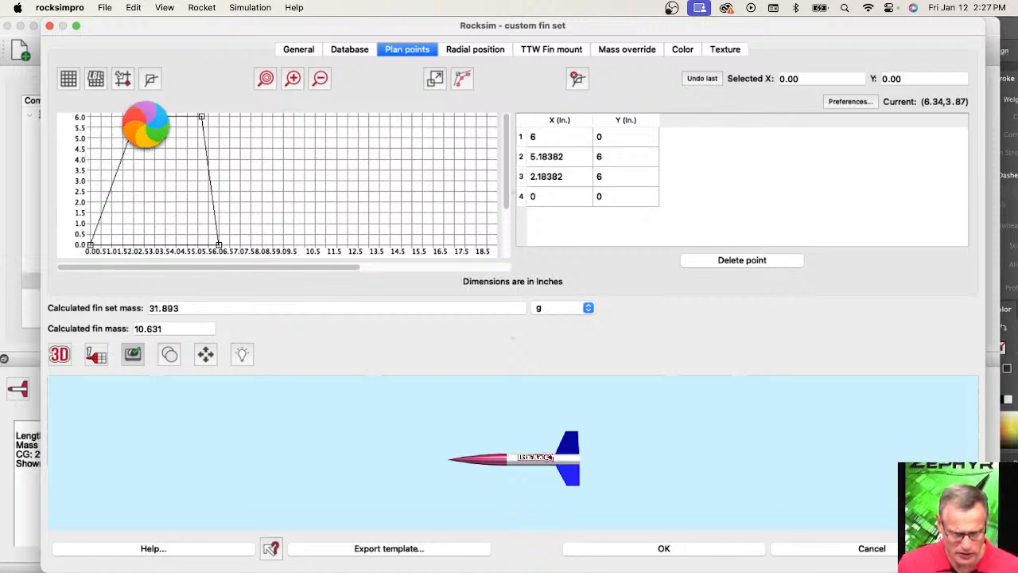
left_click(218, 177)
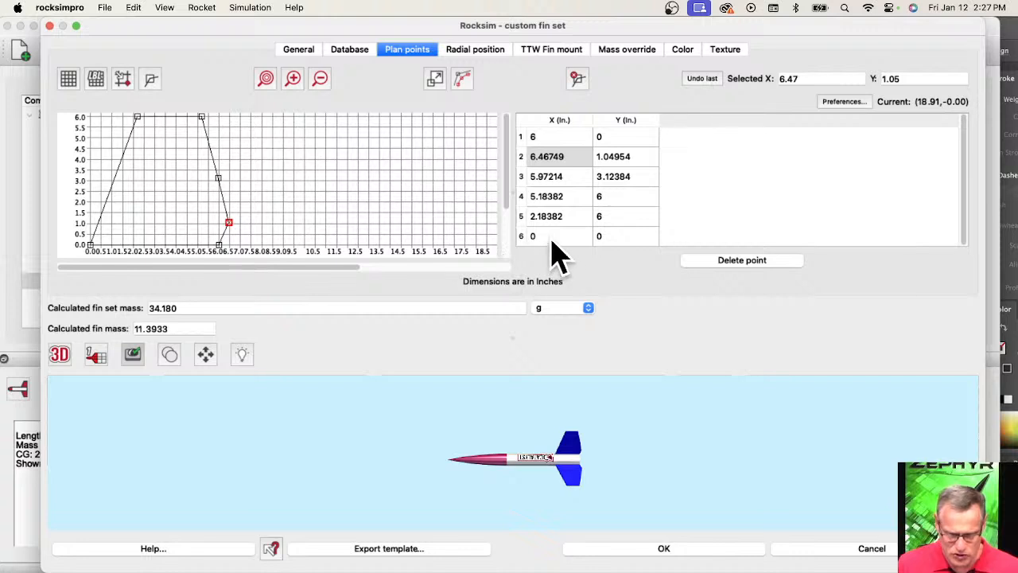
left_click(550, 236)
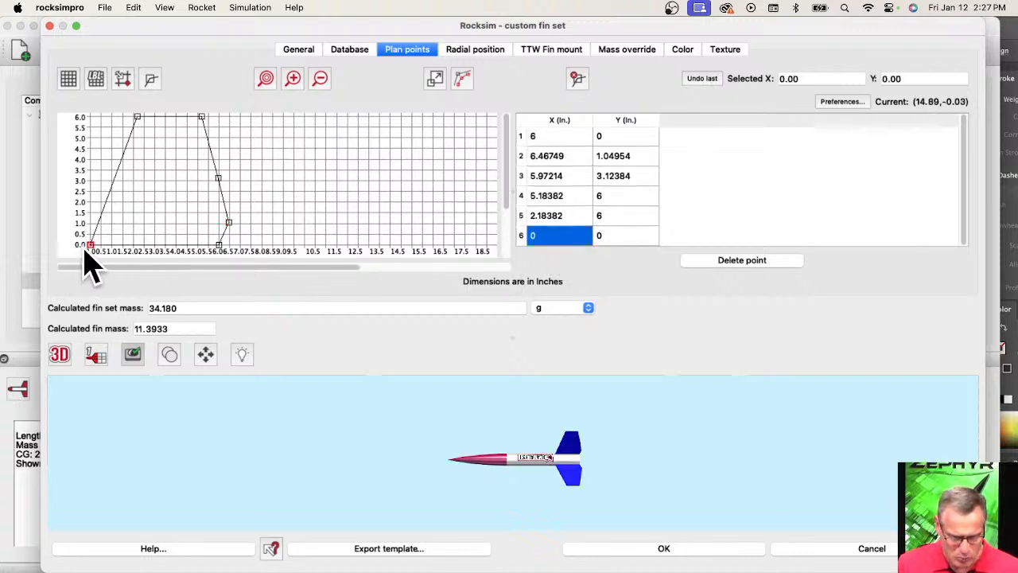
left_click(221, 249)
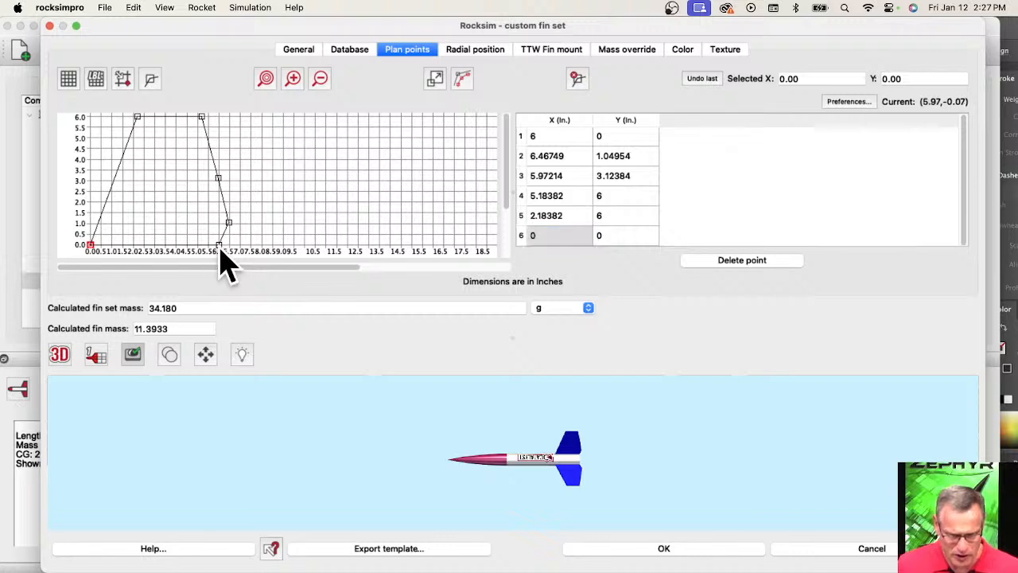
left_click(221, 247)
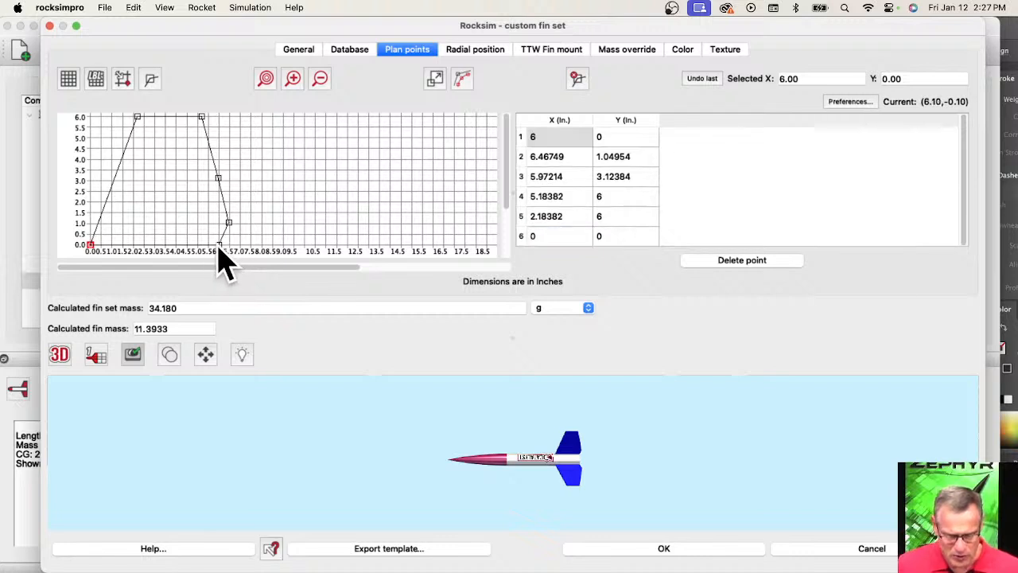
left_click_drag(219, 248, 221, 249)
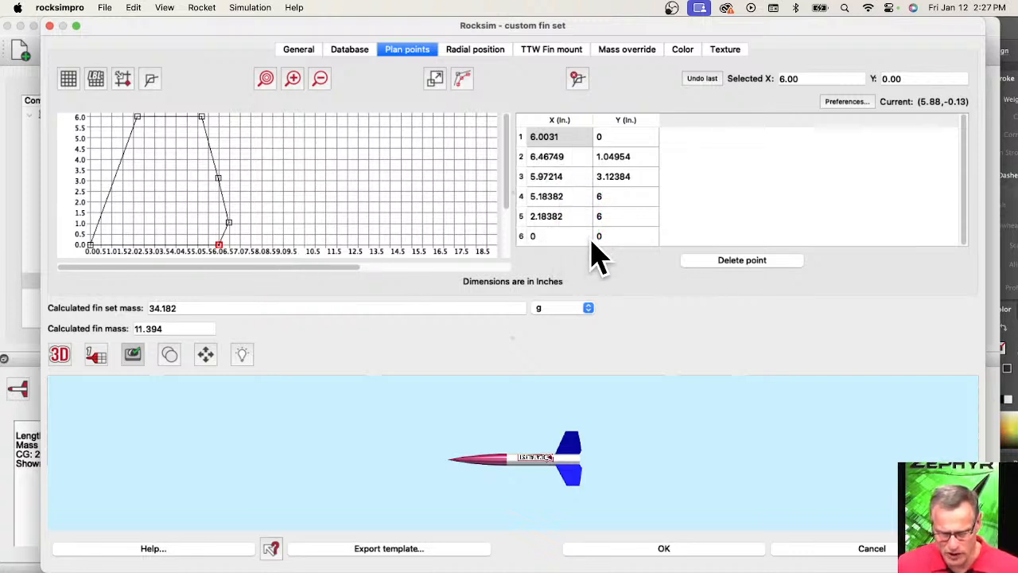
Check the corner labels in Illustrator and try to replace the X coordinate of the tip leading-edge point in the fin's plan points.
key("super+Tab")
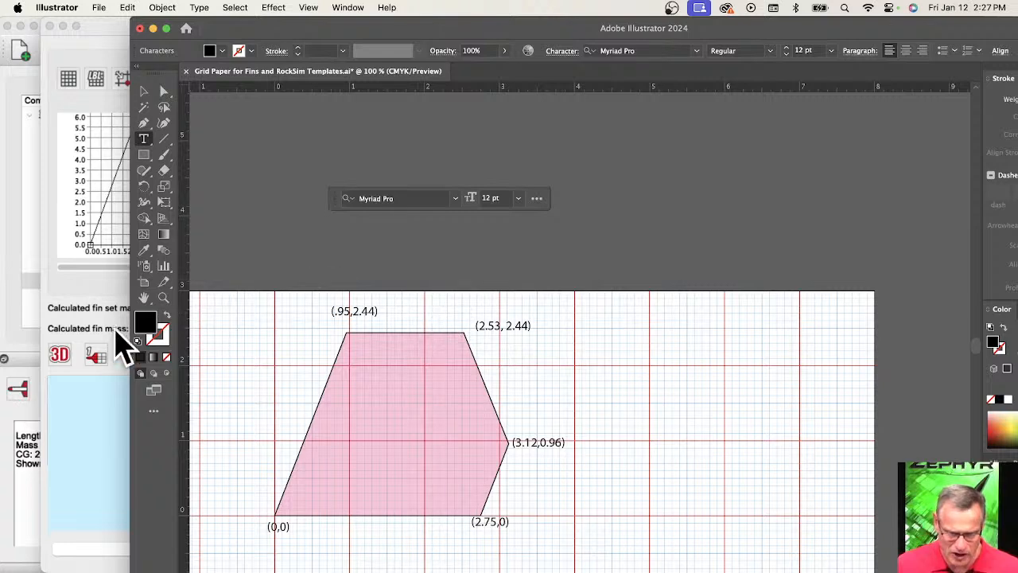
left_click(48, 282)
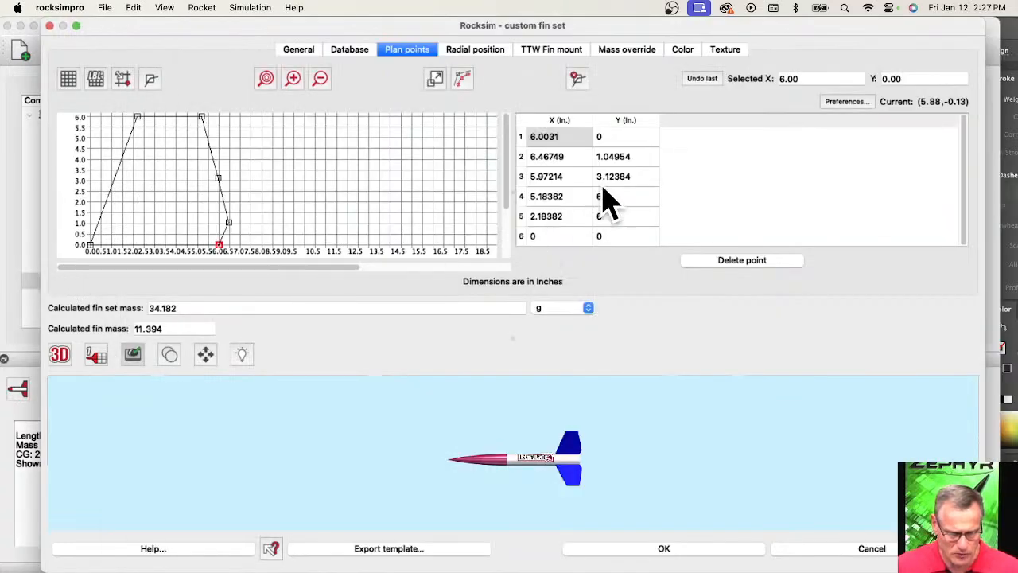
double_click(553, 219)
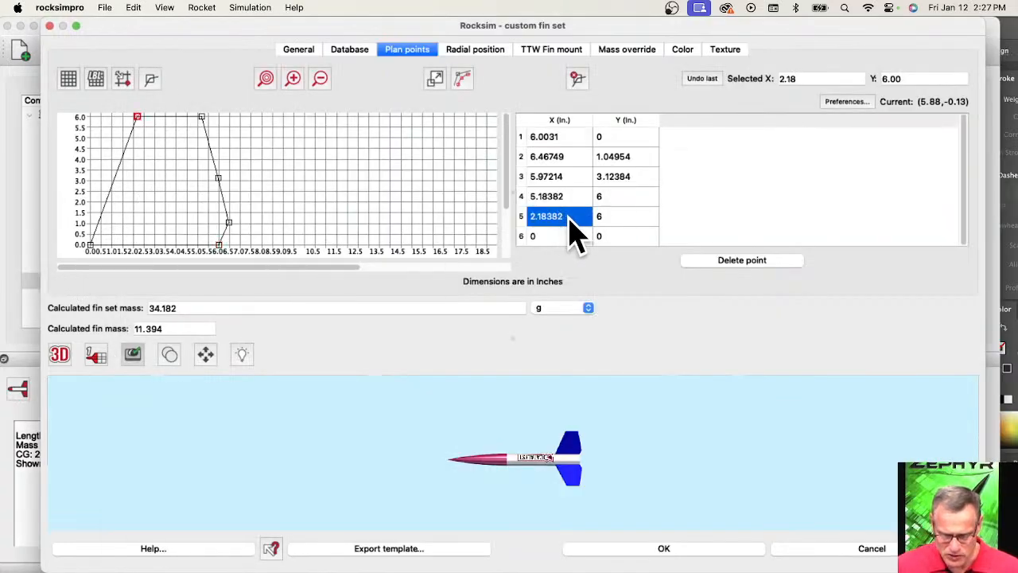
type(".")
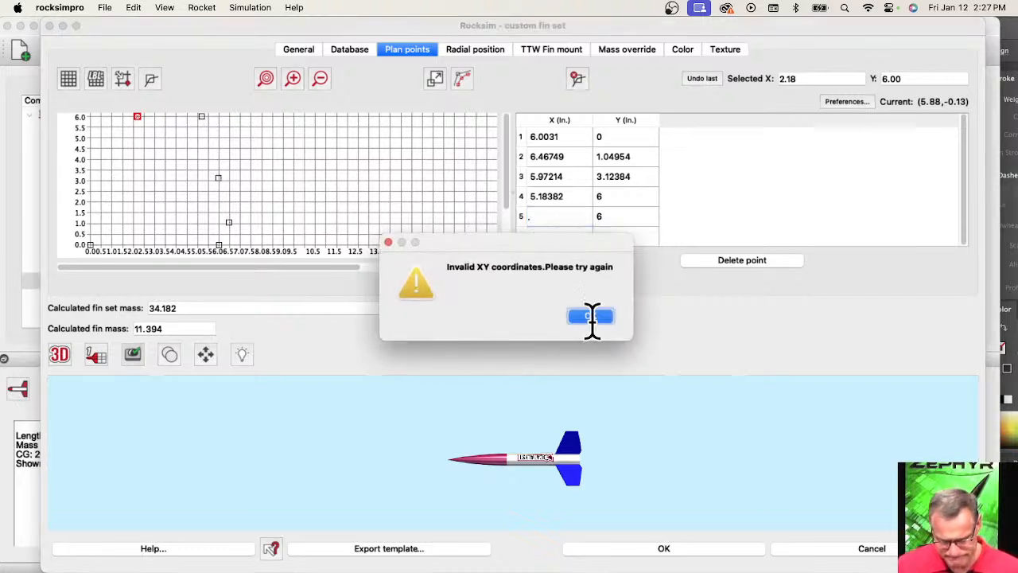
left_click(591, 317)
left_click(543, 217)
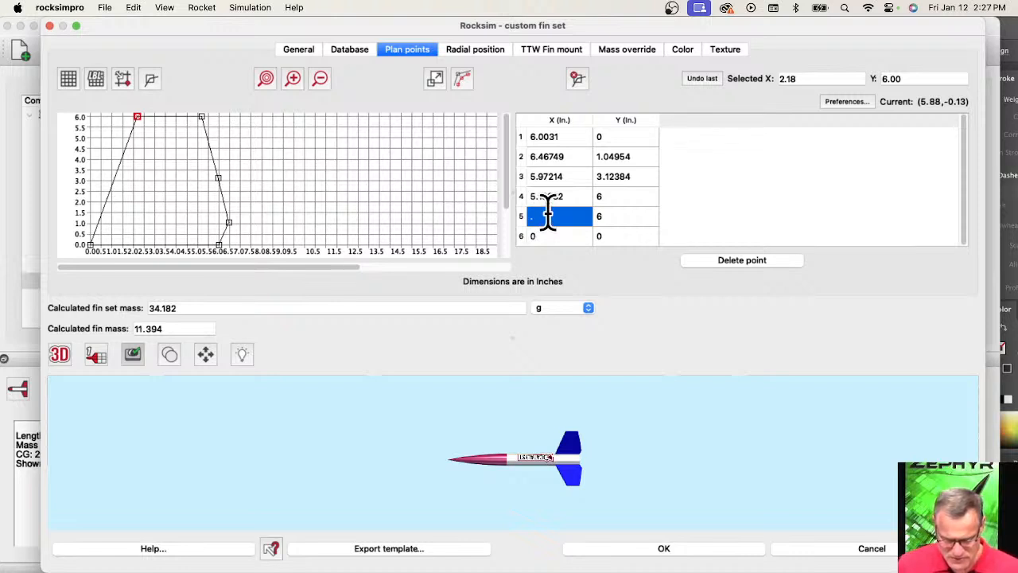
left_click(548, 216)
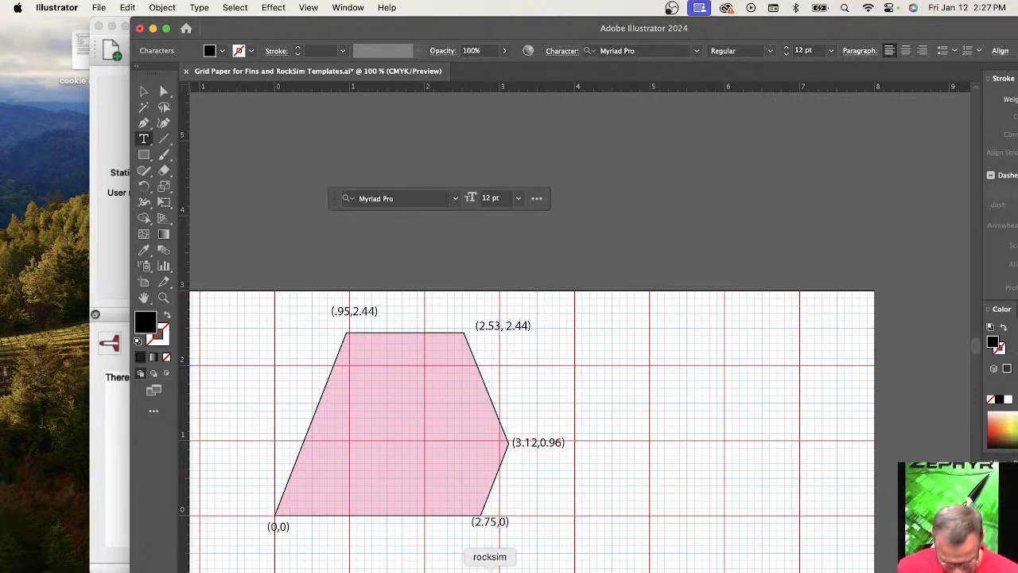
Switch to the standard RockSim program and reopen the recent design Catalyst.rkt.
left_click(489, 568)
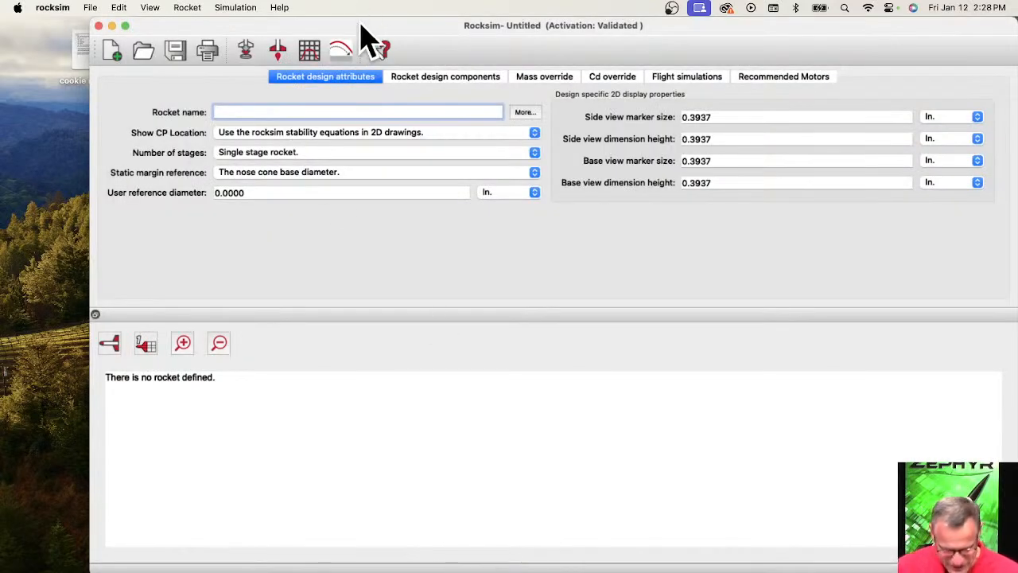
left_click_drag(362, 36, 302, 35)
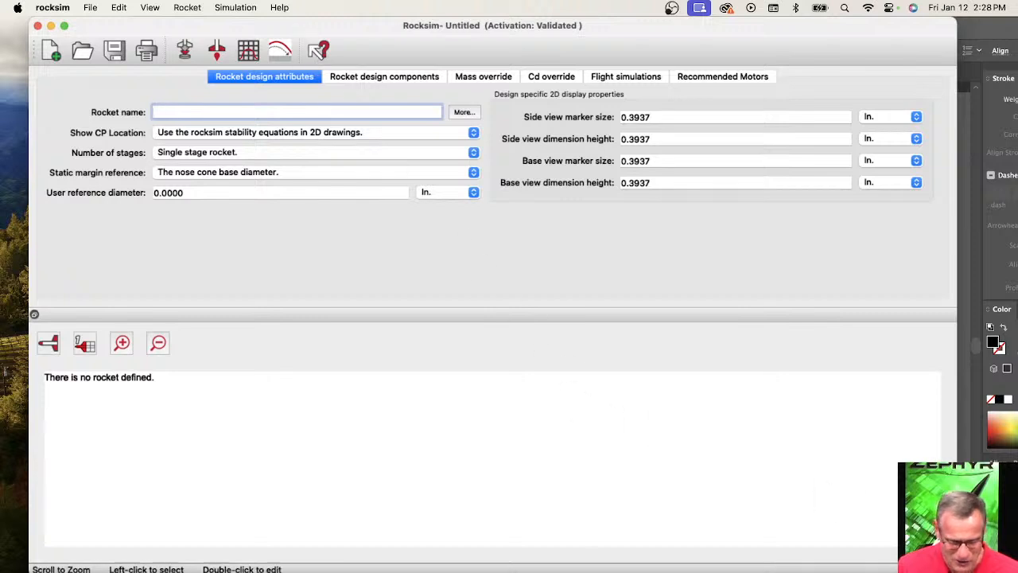
left_click(90, 8)
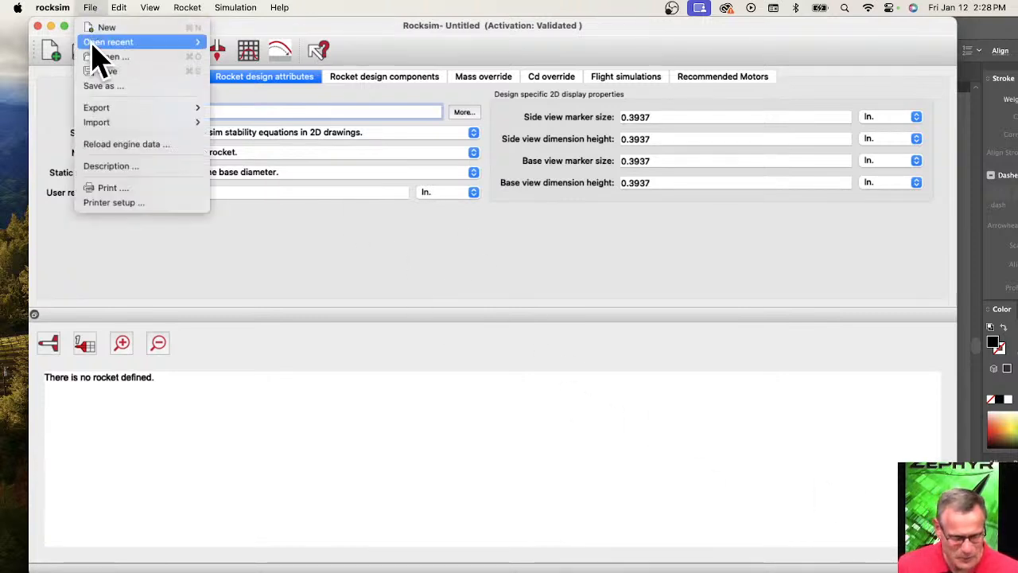
mouse_move(94, 44)
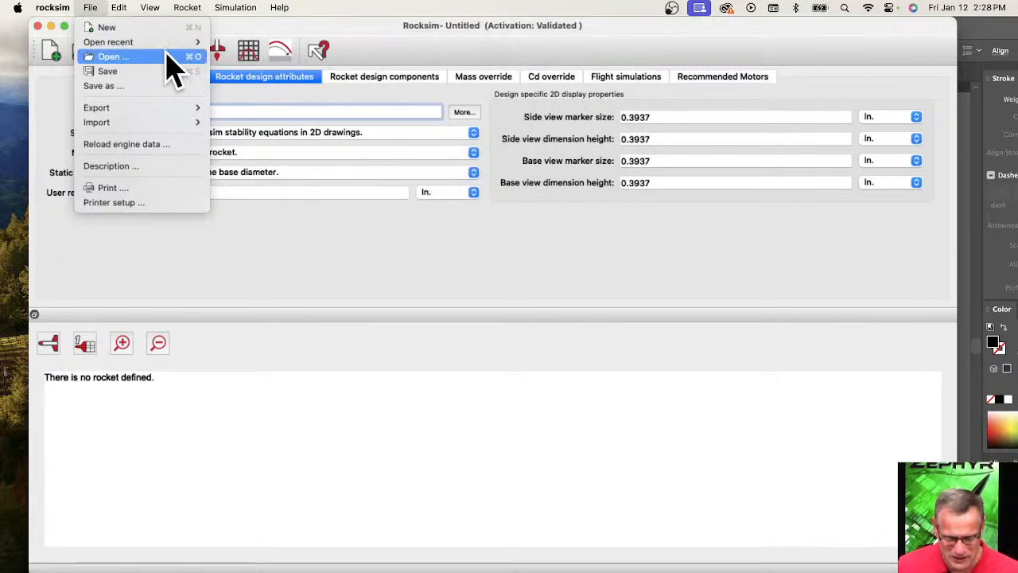
left_click(286, 56)
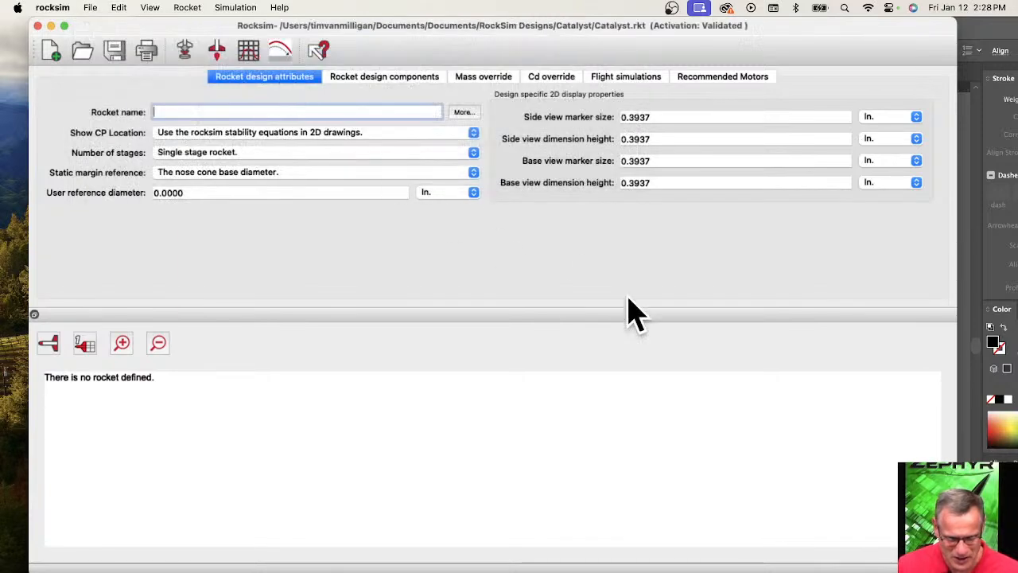
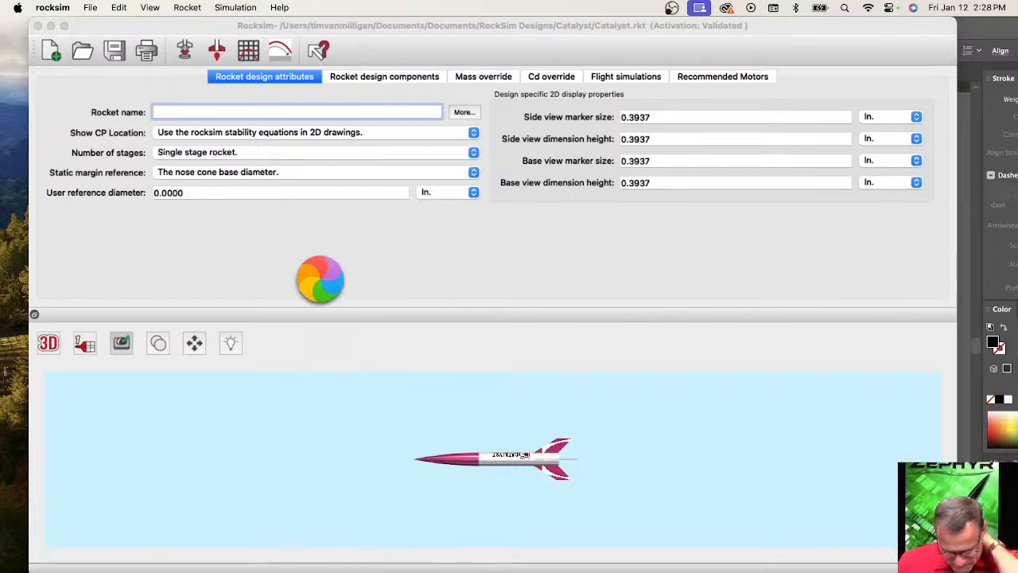
Dismiss the RockSim Pro crash report, show the Catalyst design's components and quit Photoshop.
left_click_drag(244, 30, 328, 29)
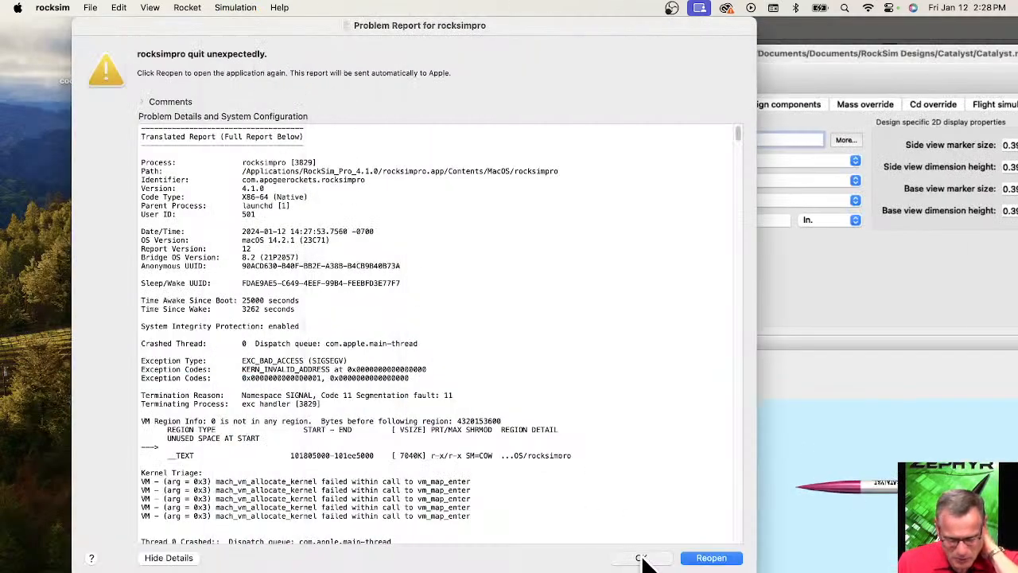
left_click(641, 558)
left_click_drag(731, 75, 332, 36)
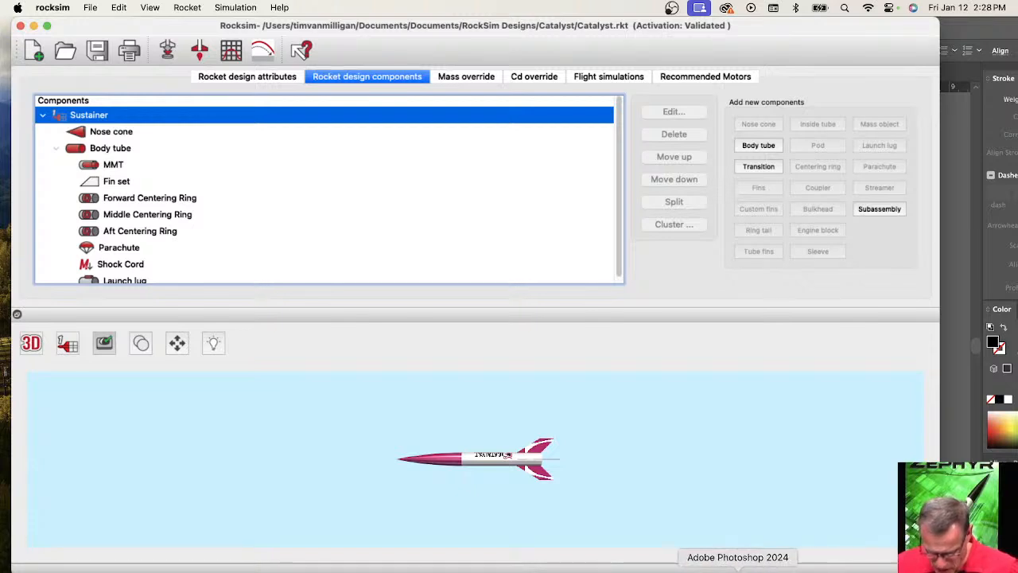
right_click(743, 567)
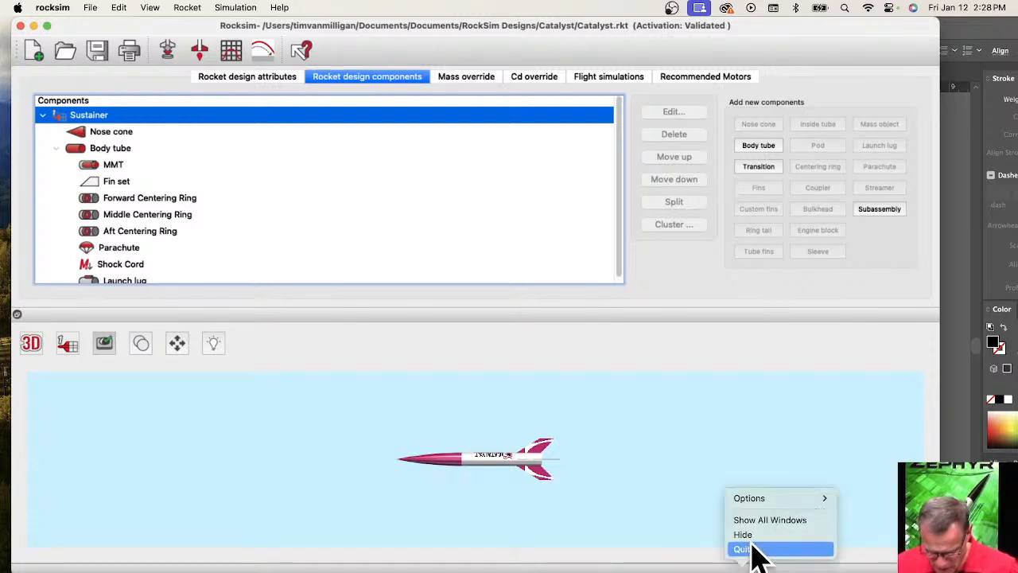
left_click(744, 549)
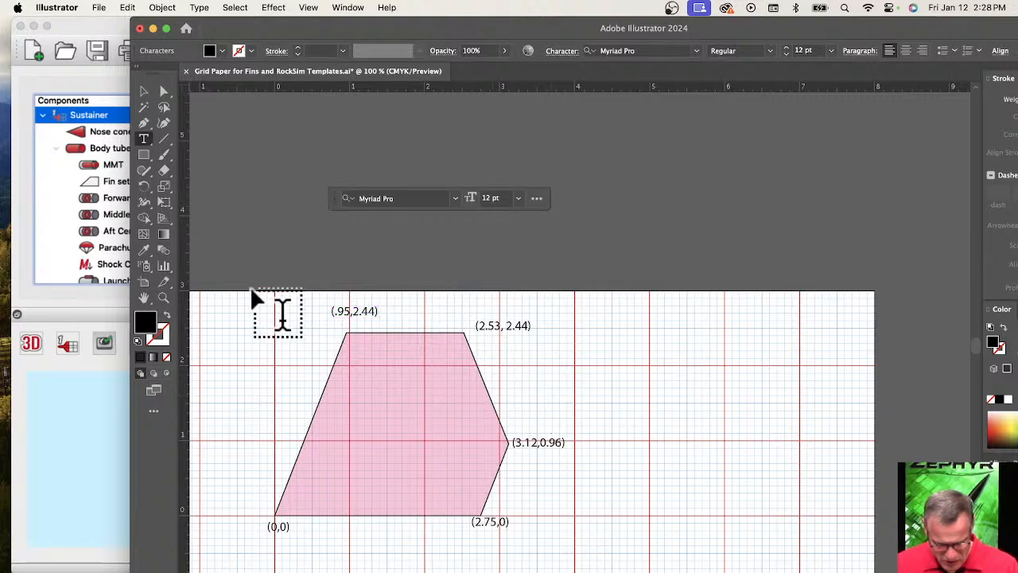
Capture a screenshot of the fin drawing with its corner labels in Illustrator, and close the drawing without saving.
key("super+shift+4")
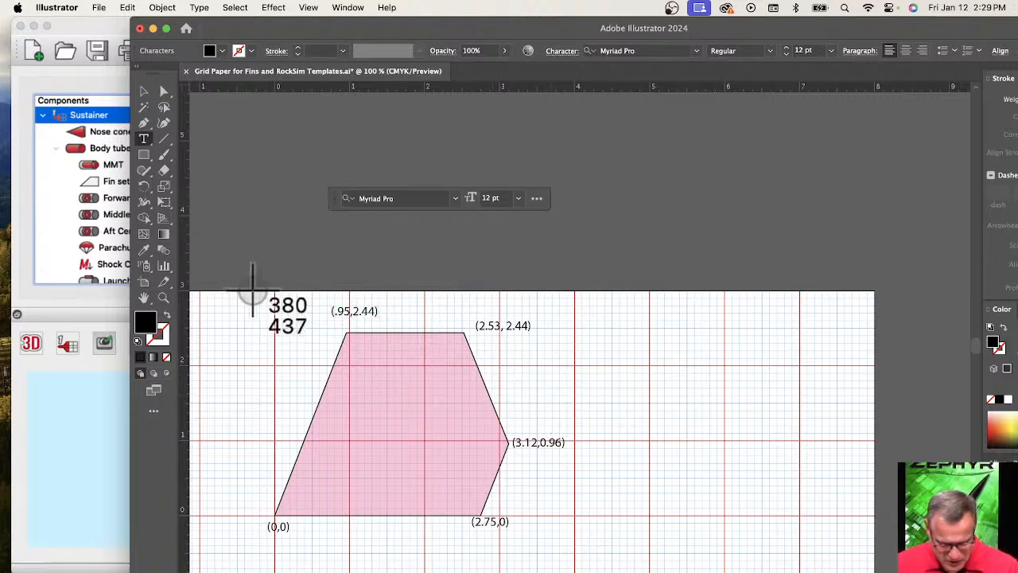
left_click_drag(240, 288, 586, 548)
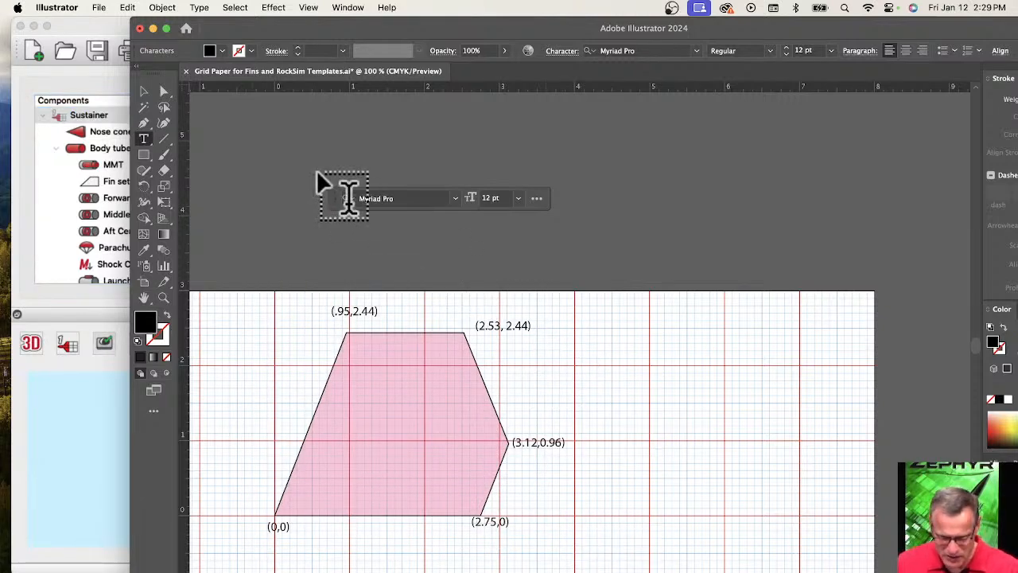
left_click(140, 29)
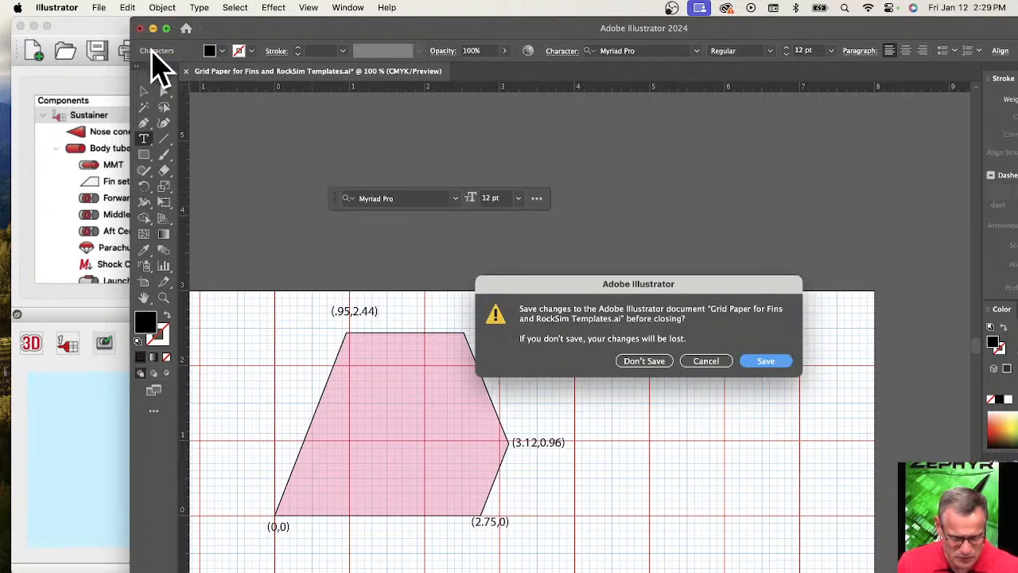
left_click(645, 362)
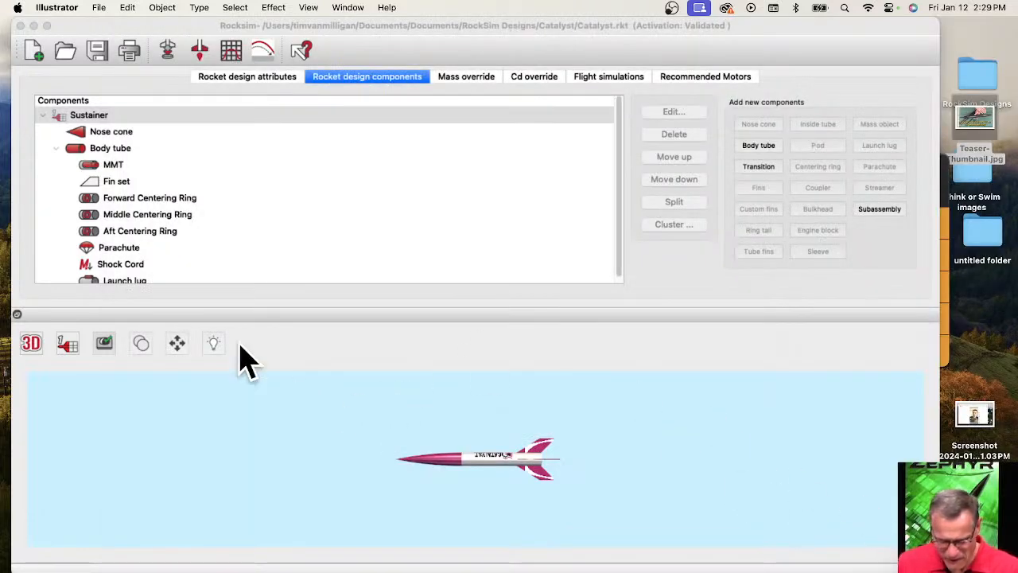
Close the calculator in front of RockSim and delete the existing fin set from the Catalyst's body tube.
left_click(131, 199)
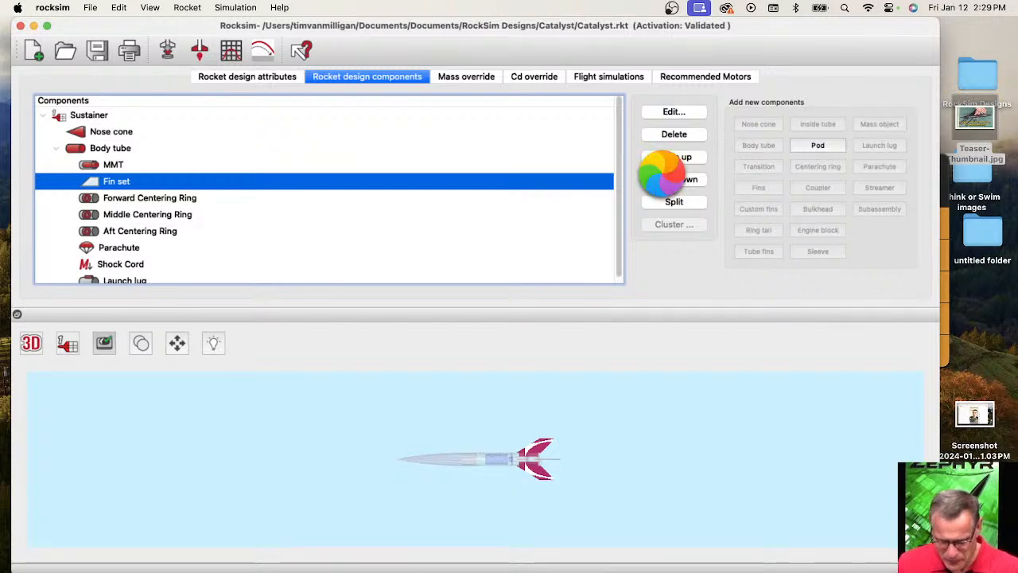
left_click(945, 234)
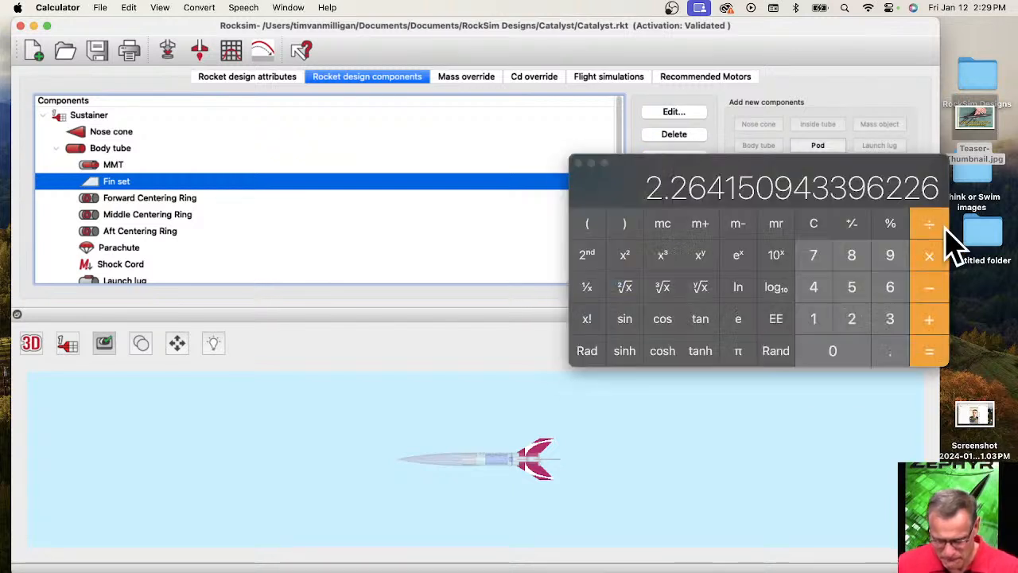
left_click(578, 163)
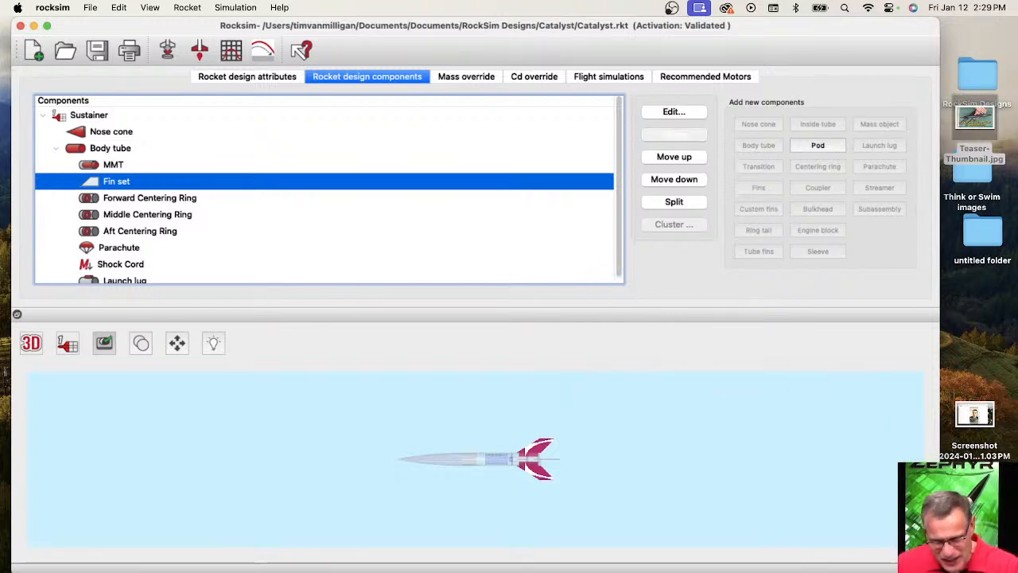
key("Delete")
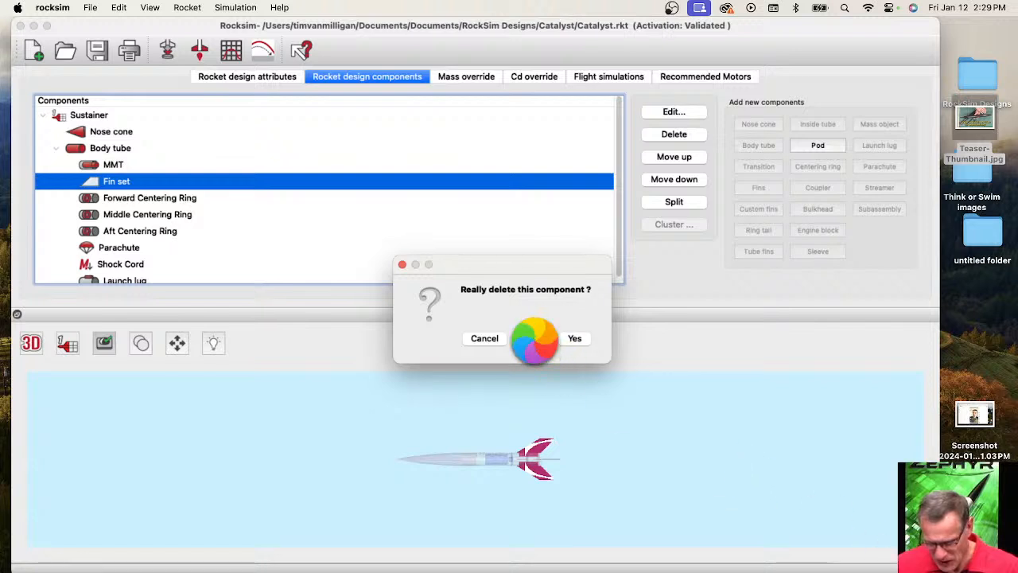
left_click(583, 339)
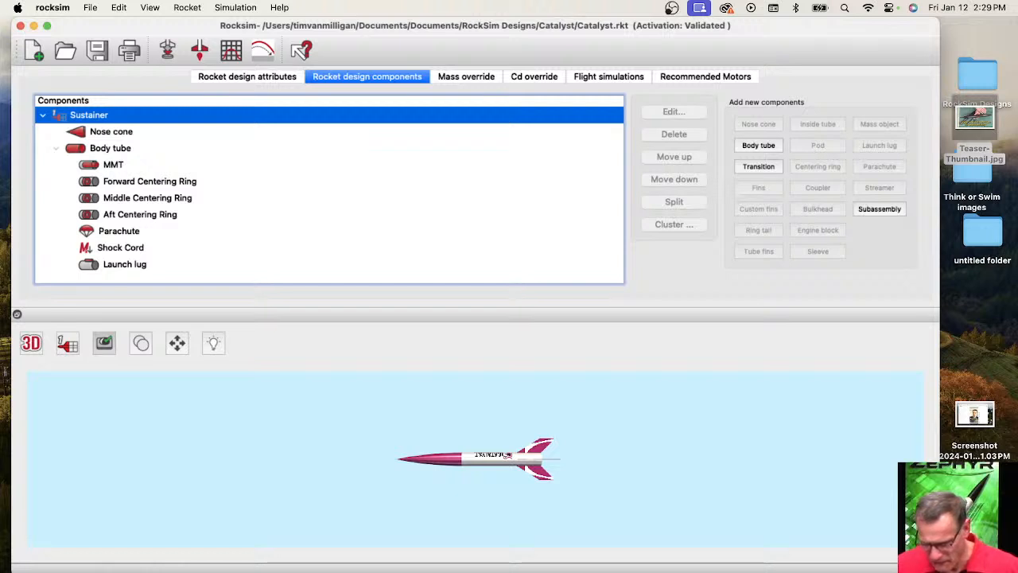
Add a custom fin set to the body tube without choosing a database part, and quit the web browser.
left_click_drag(939, 570, 1015, 572)
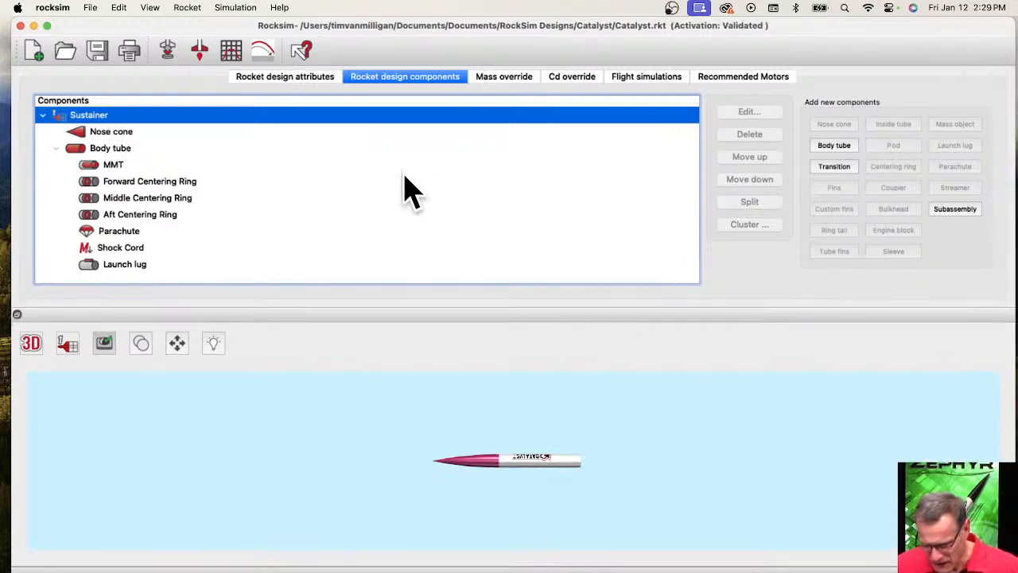
left_click(110, 149)
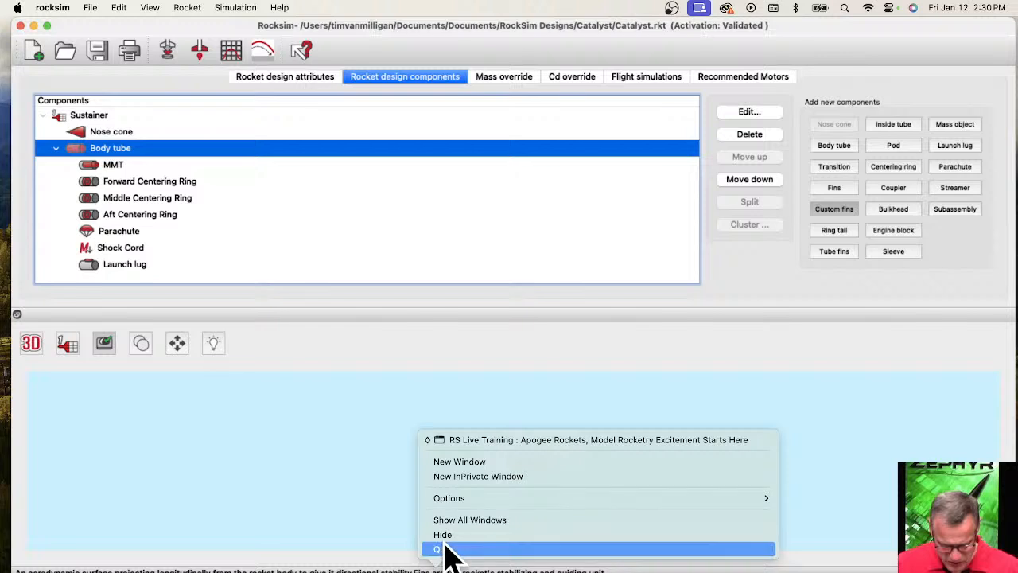
left_click(443, 549)
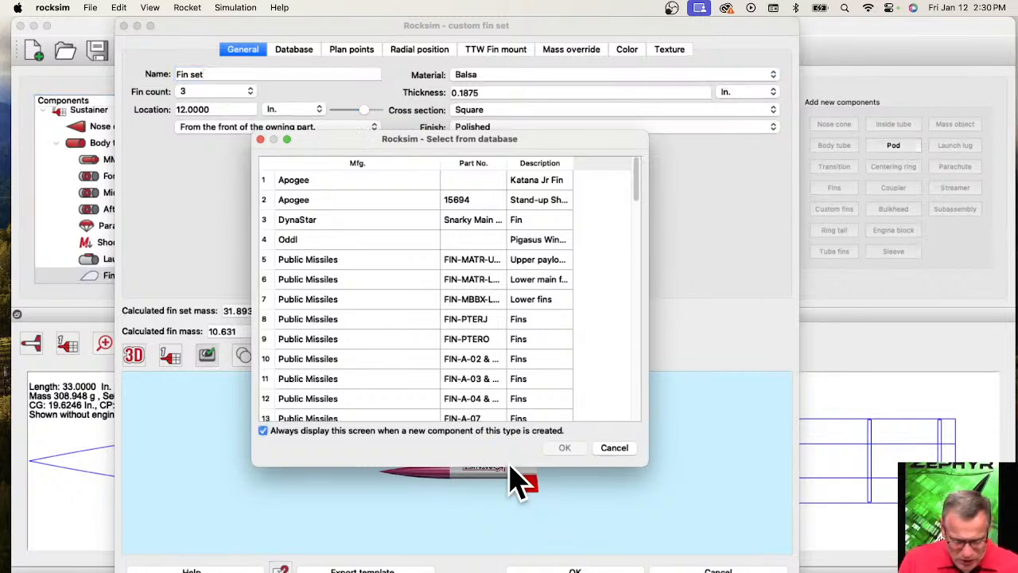
left_click(611, 449)
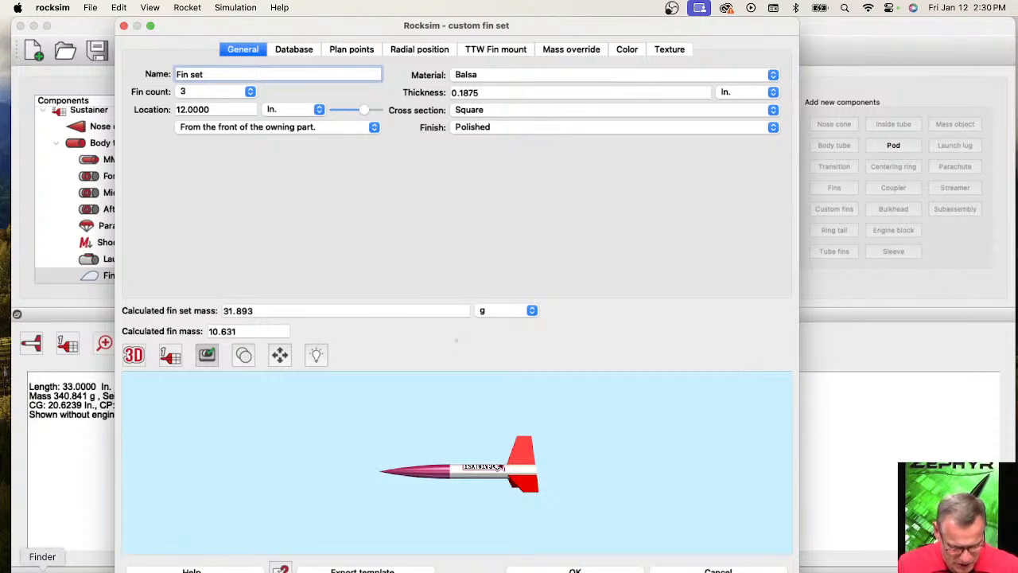
Show the fin set's plan points and open the Desktop image Screenshot 2024-01-12 at 2.29.05 PM in Preview.
right_click(42, 566)
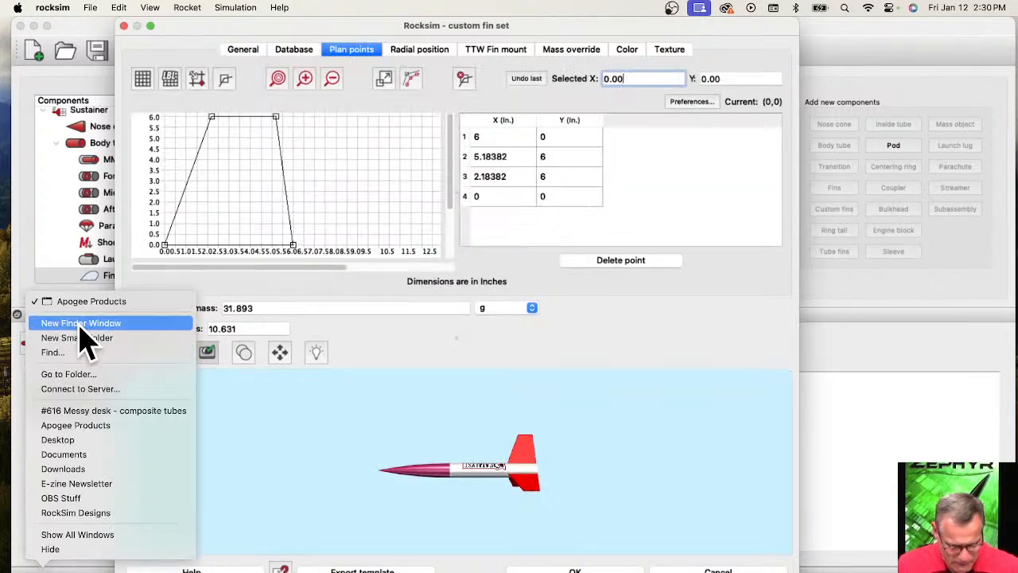
left_click(80, 325)
left_click_drag(409, 198, 429, 171)
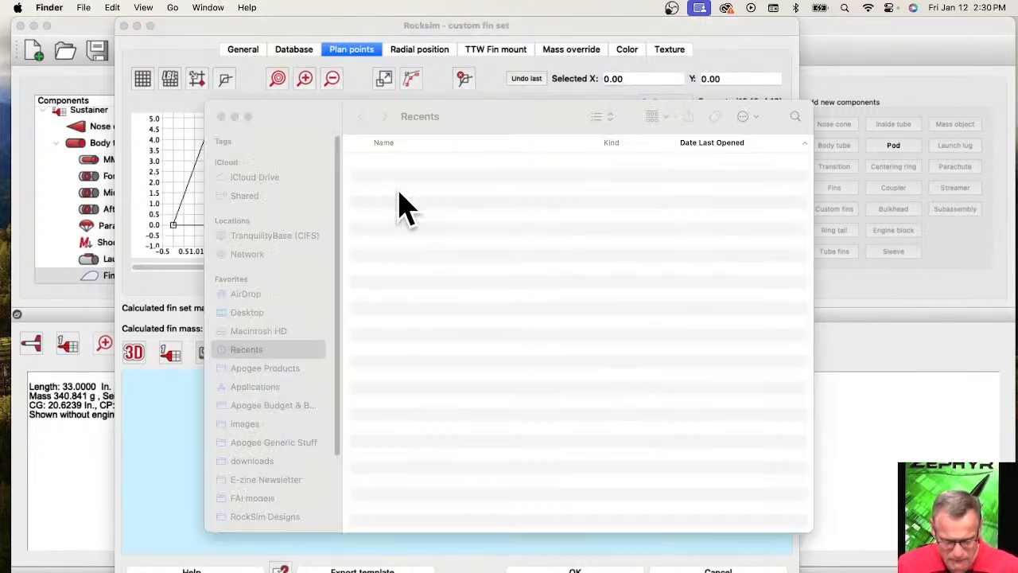
left_click(244, 313)
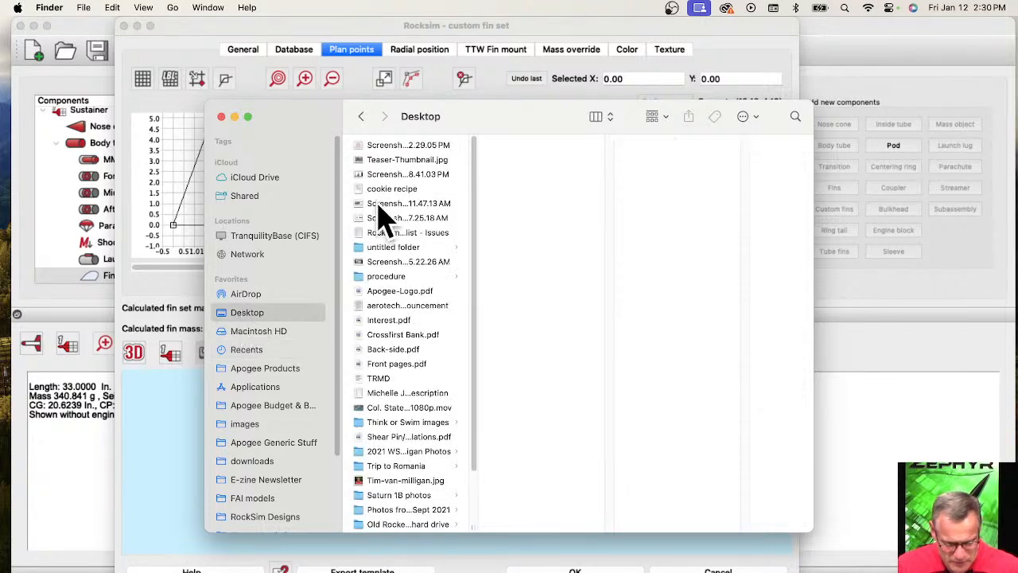
left_click(405, 149)
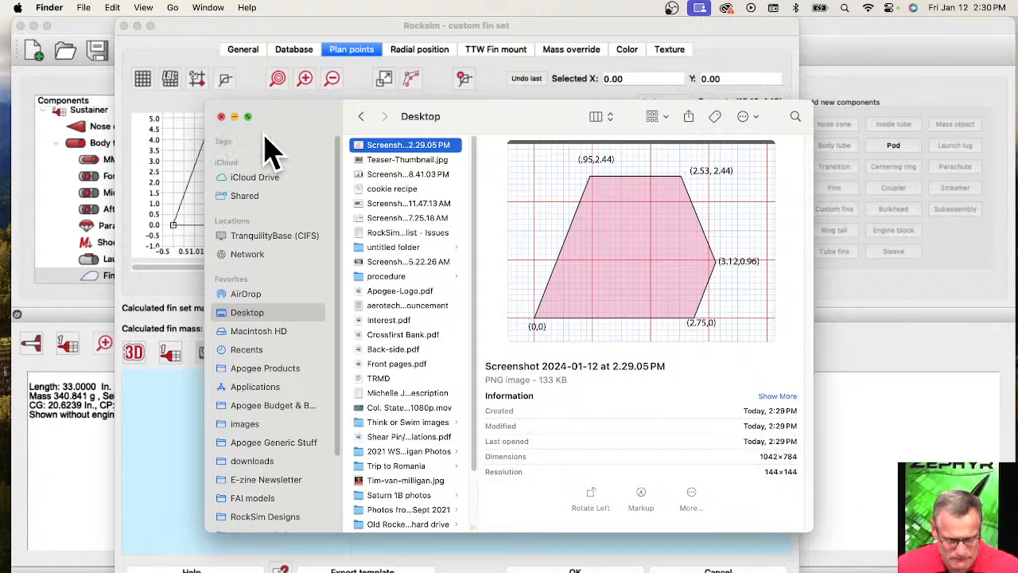
double_click(382, 144)
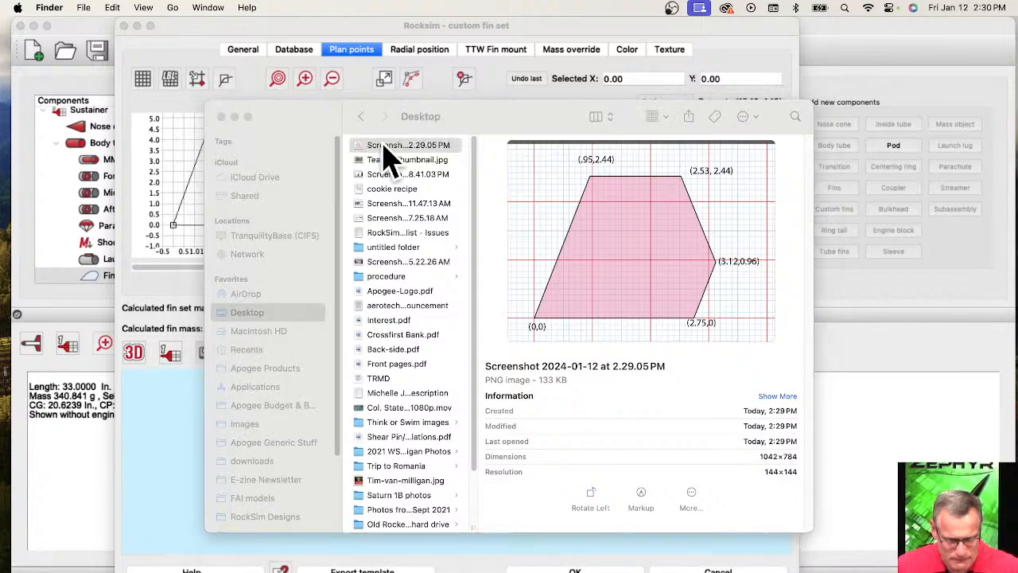
left_click(222, 116)
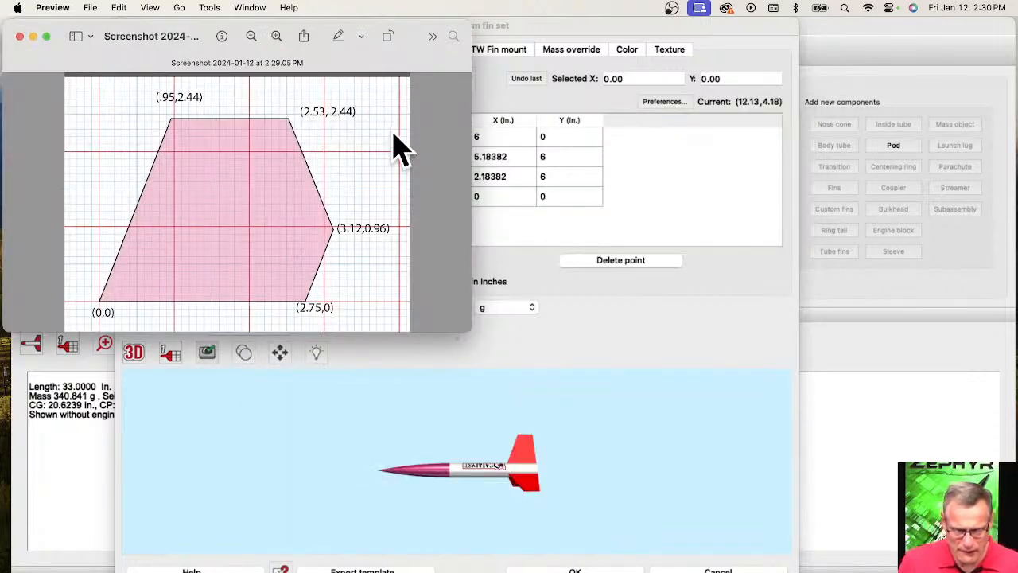
Move the fin screenshot clear of the custom fin set dialog and reposition the dialog.
left_click_drag(193, 39, 835, 42)
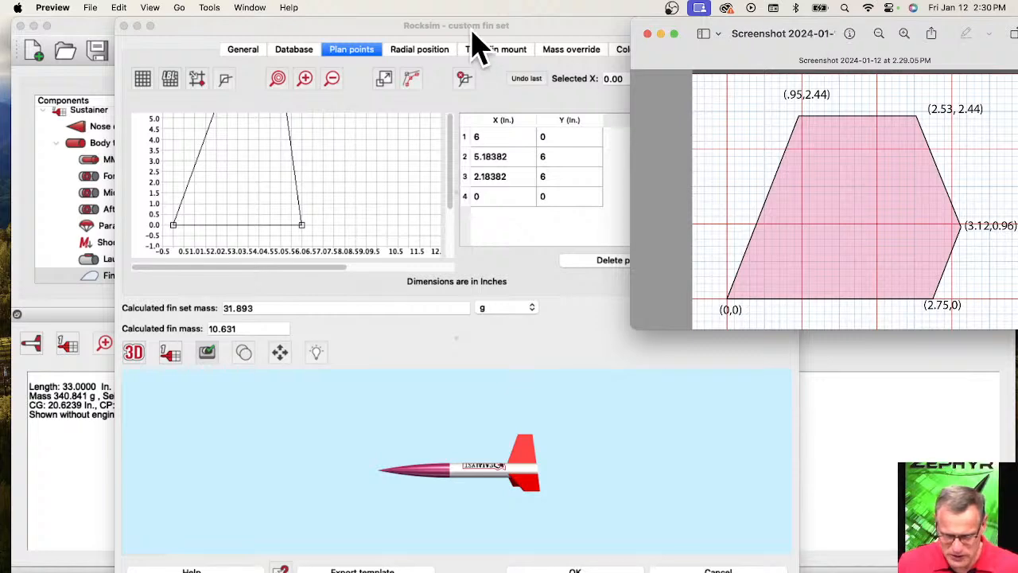
left_click_drag(472, 33, 405, 35)
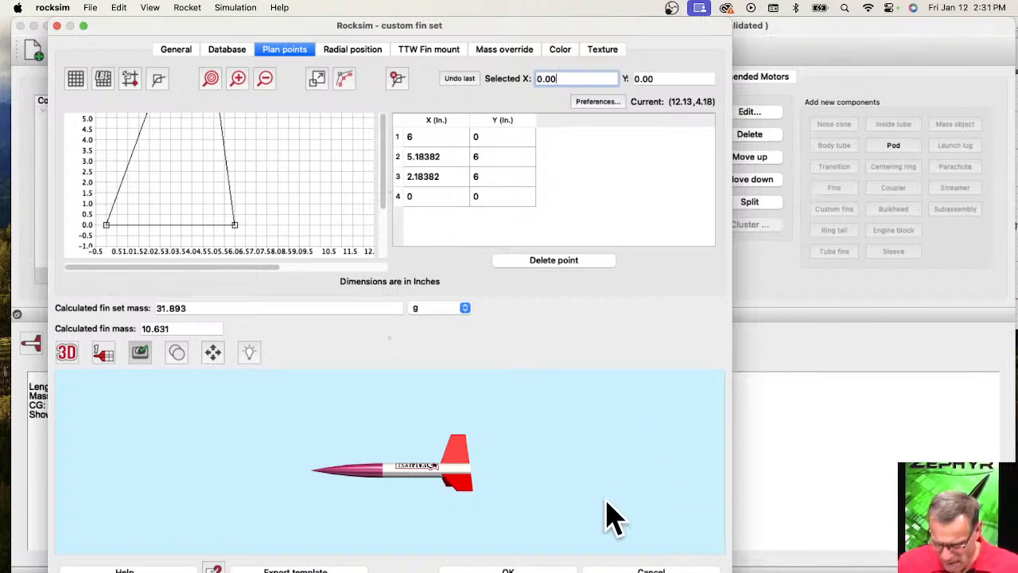
left_click_drag(306, 226, 274, 272)
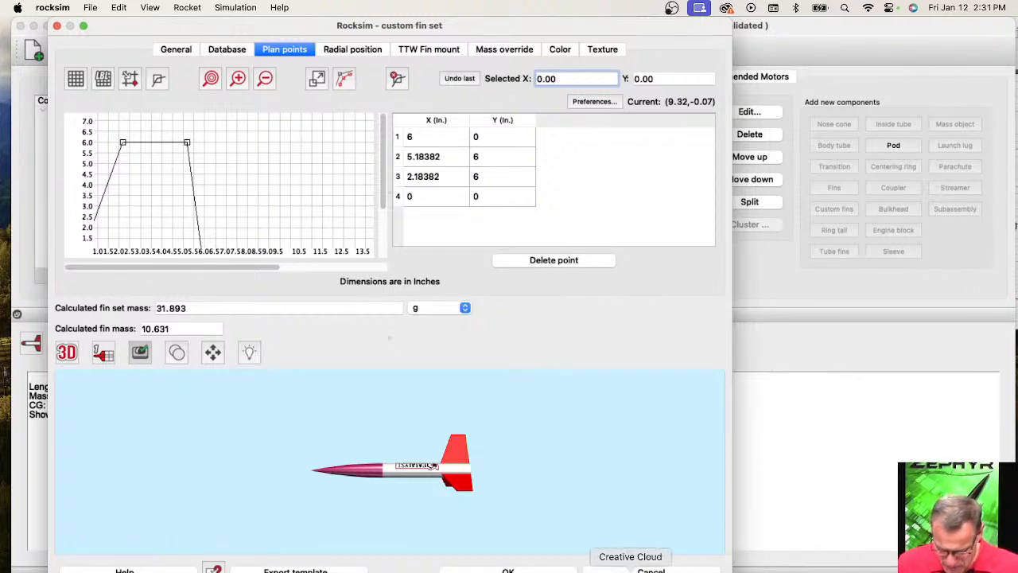
left_click(666, 570)
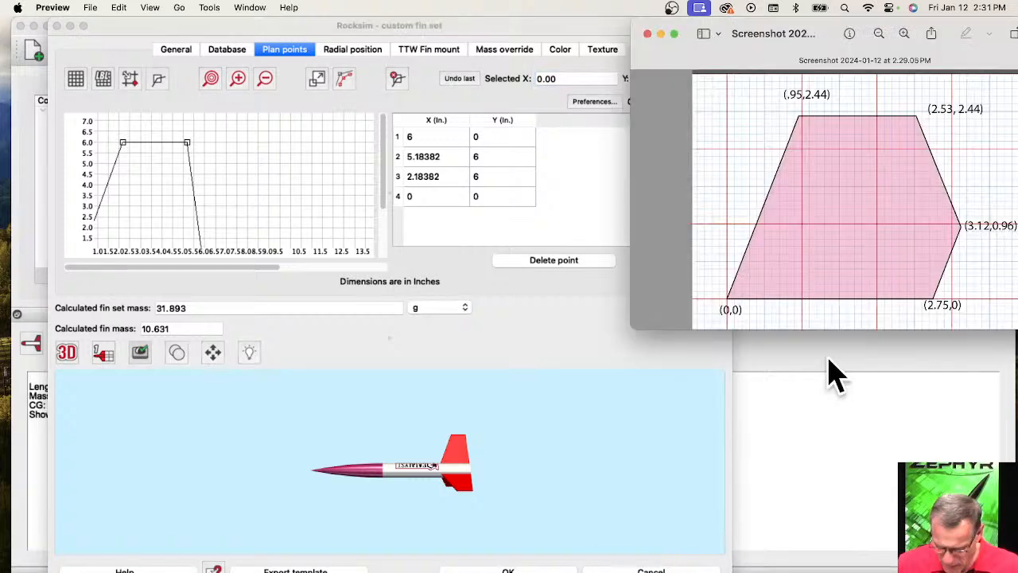
left_click_drag(716, 34, 934, 53)
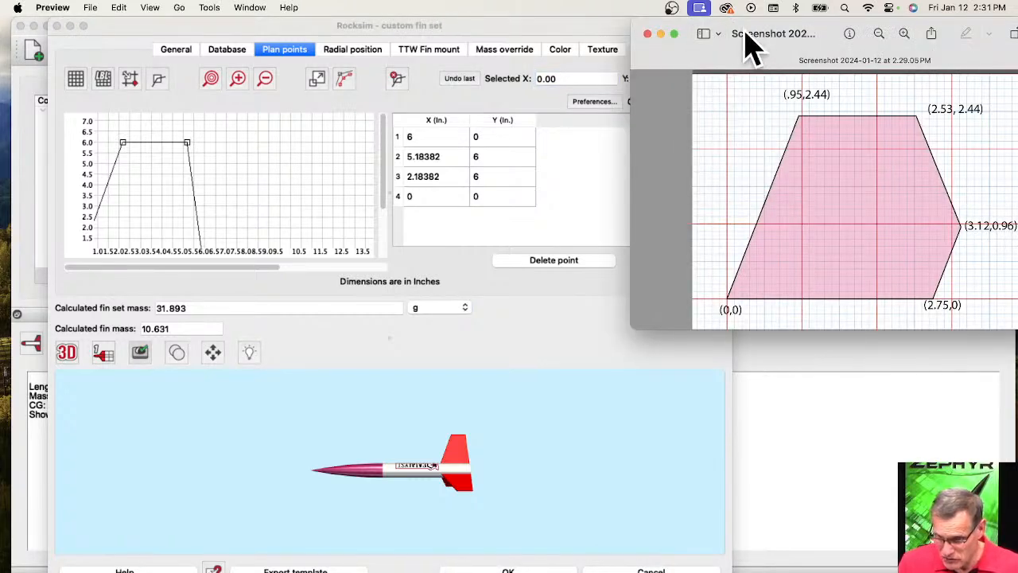
left_click_drag(748, 44, 1017, 45)
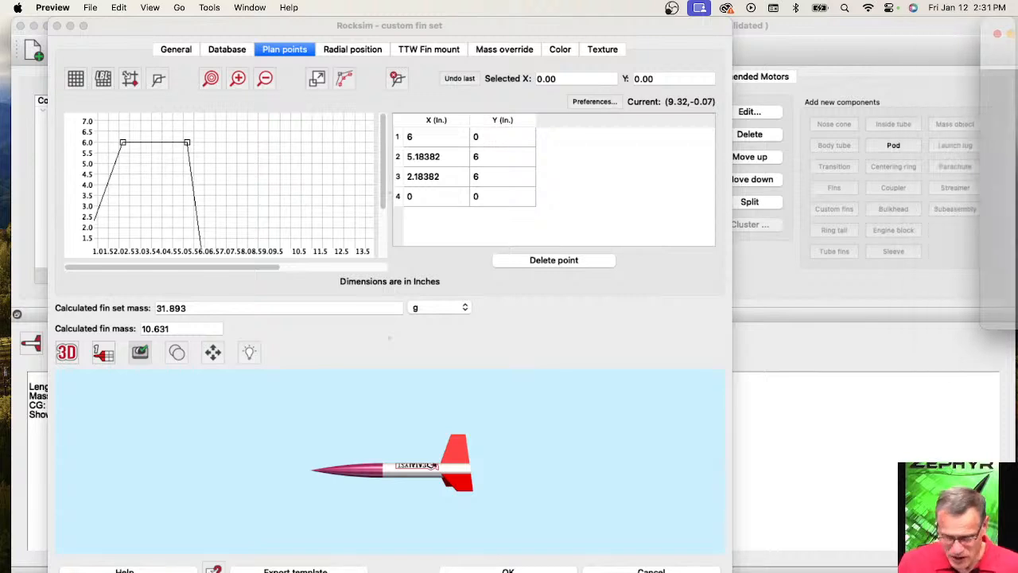
Add a point to the fin's trailing edge at about (6.10, 1.81) and widen the dialog to show the whole outline.
left_click(192, 210)
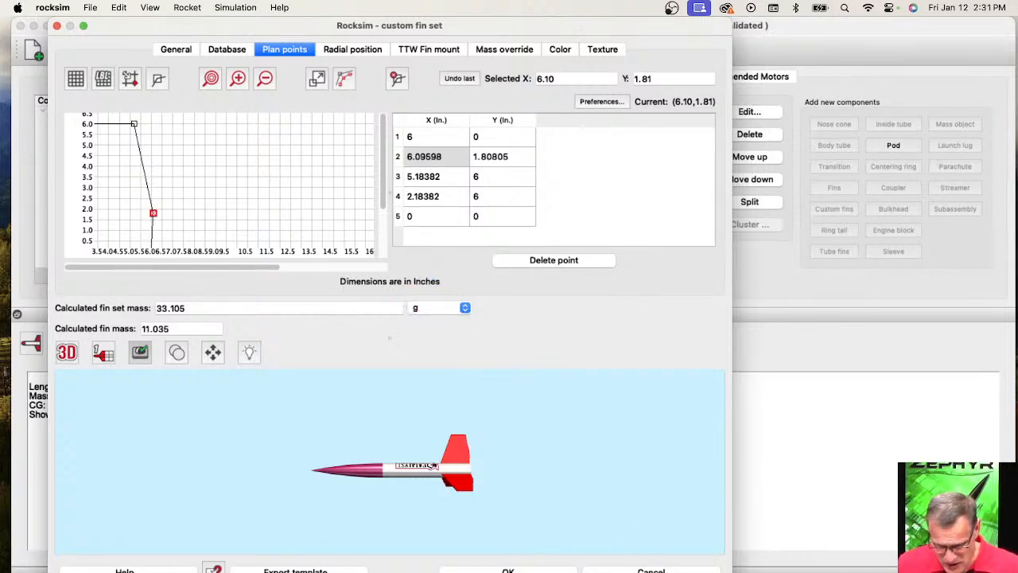
left_click_drag(731, 571, 964, 571)
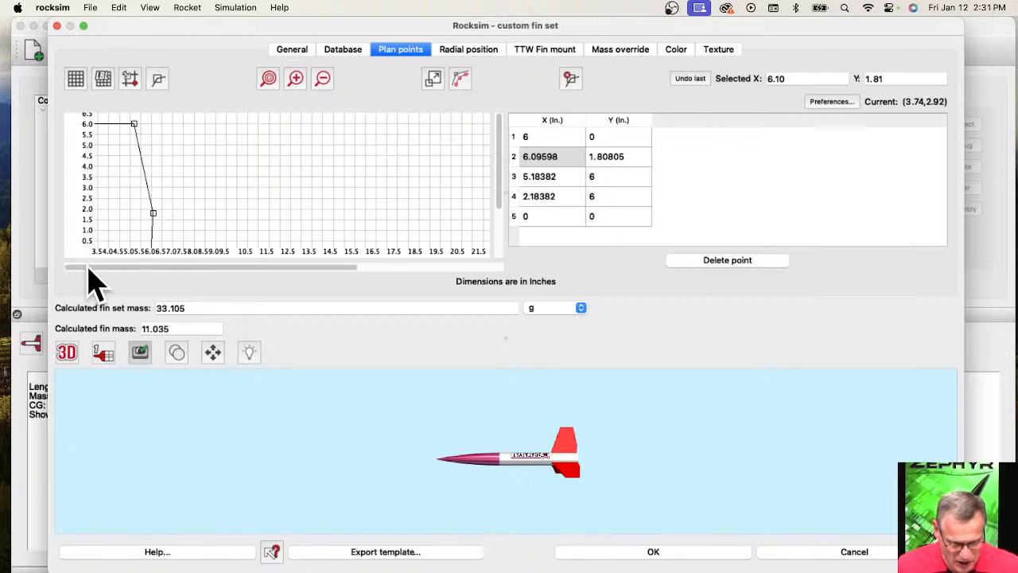
scroll(217, 171, "down", 2)
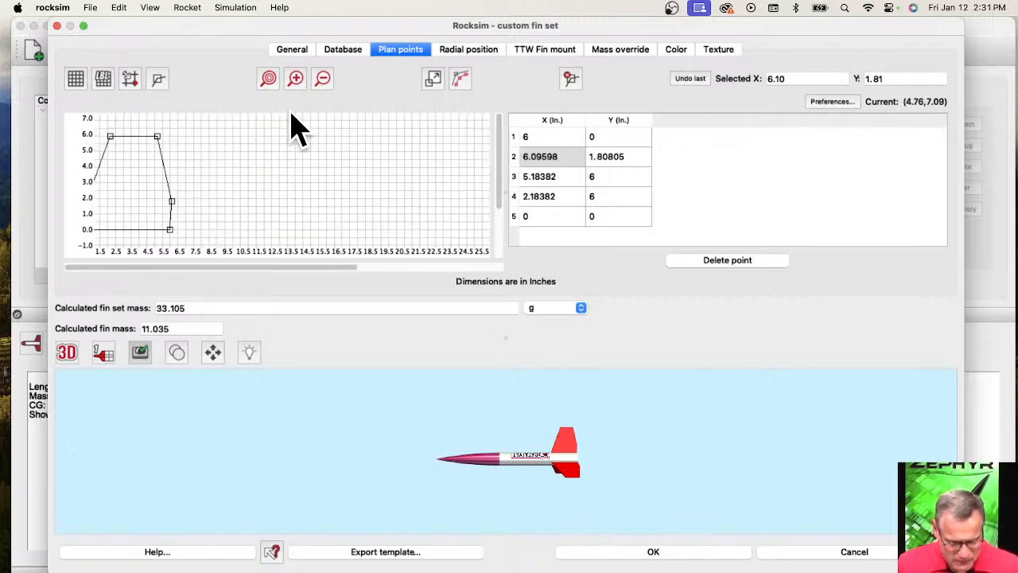
left_click_drag(204, 178, 438, 177)
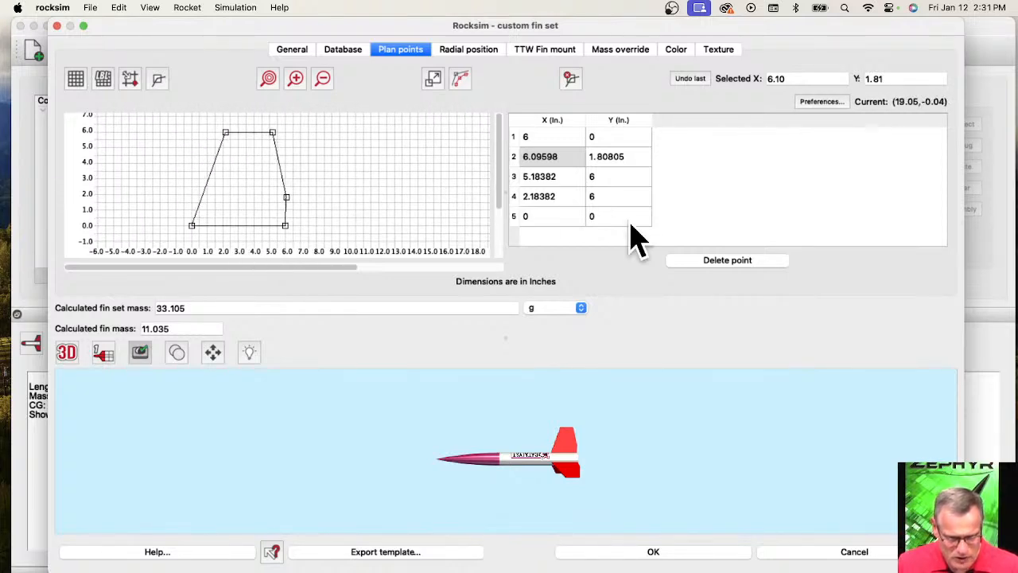
Set the fin's upper leading corner, point 4, to X 0.95 and Y 2.44 inches.
left_click(560, 196)
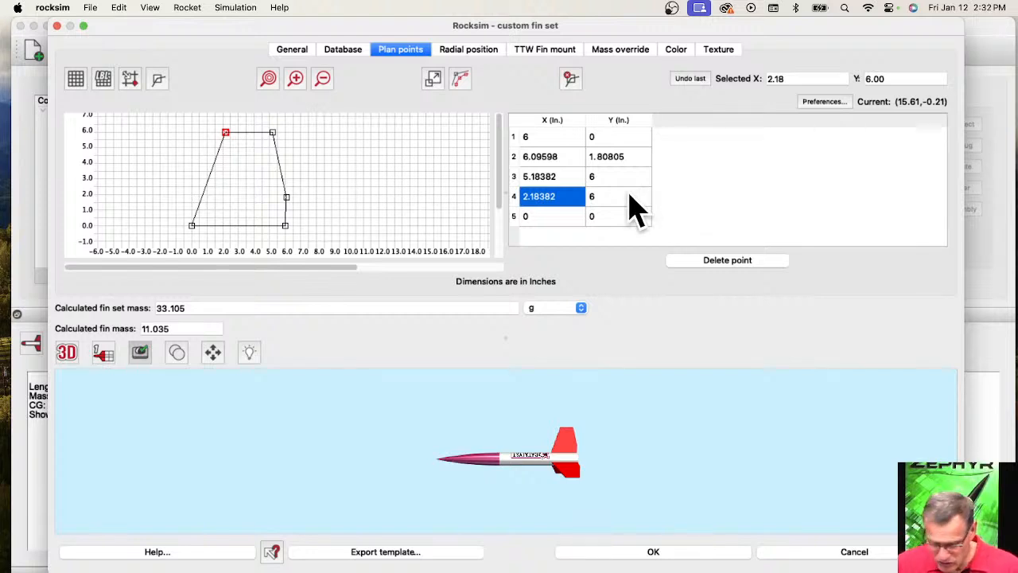
double_click(541, 199)
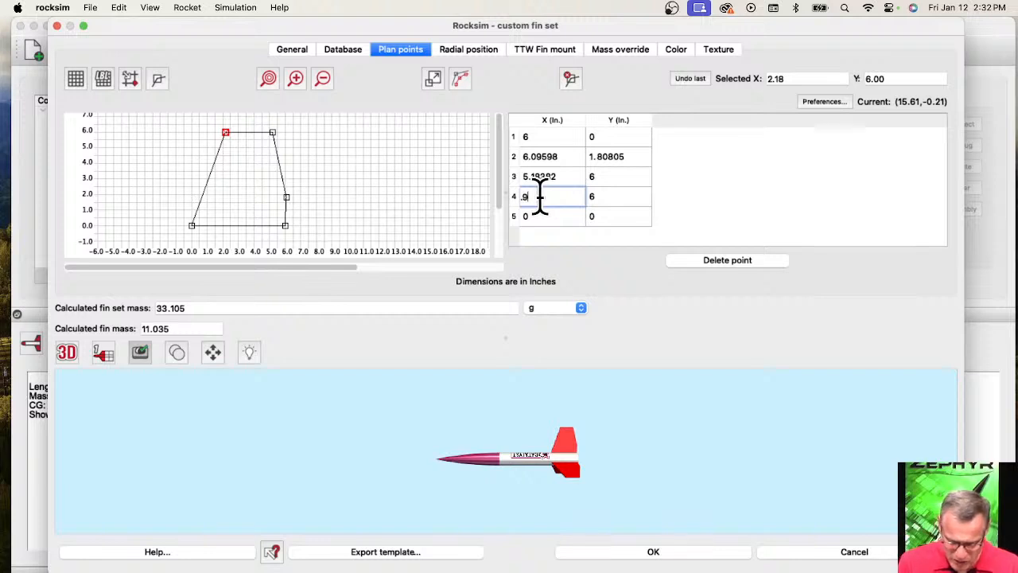
double_click(603, 199)
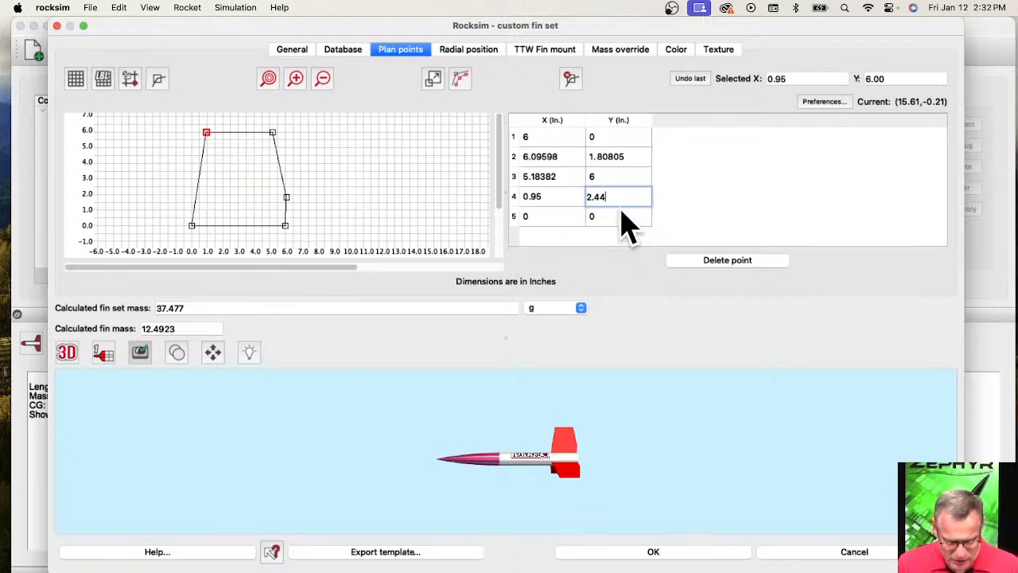
key("Tab")
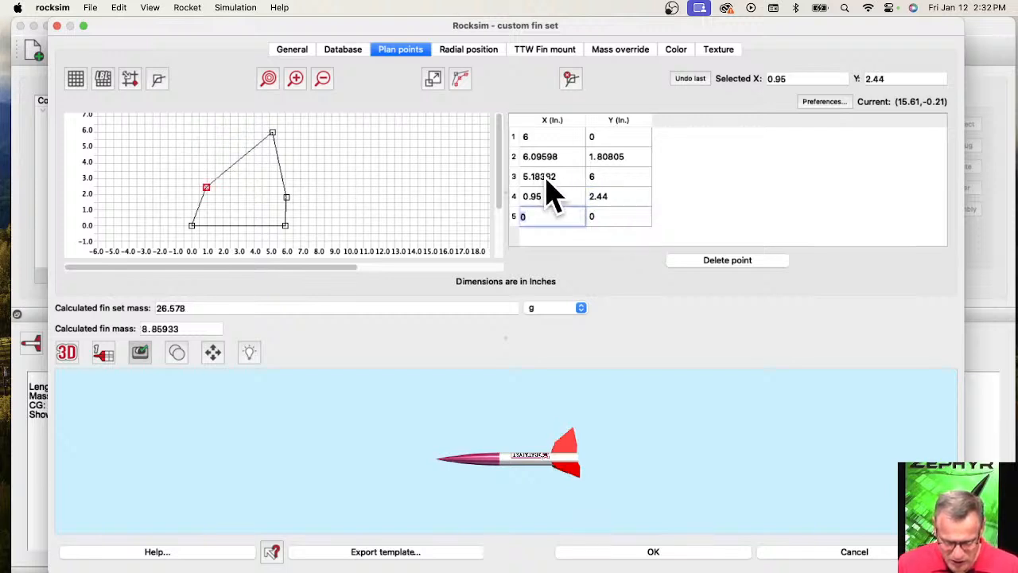
Set the fin's upper trailing corner, point 3, to X 2.53 and Y 2.44 inches.
left_click(547, 181)
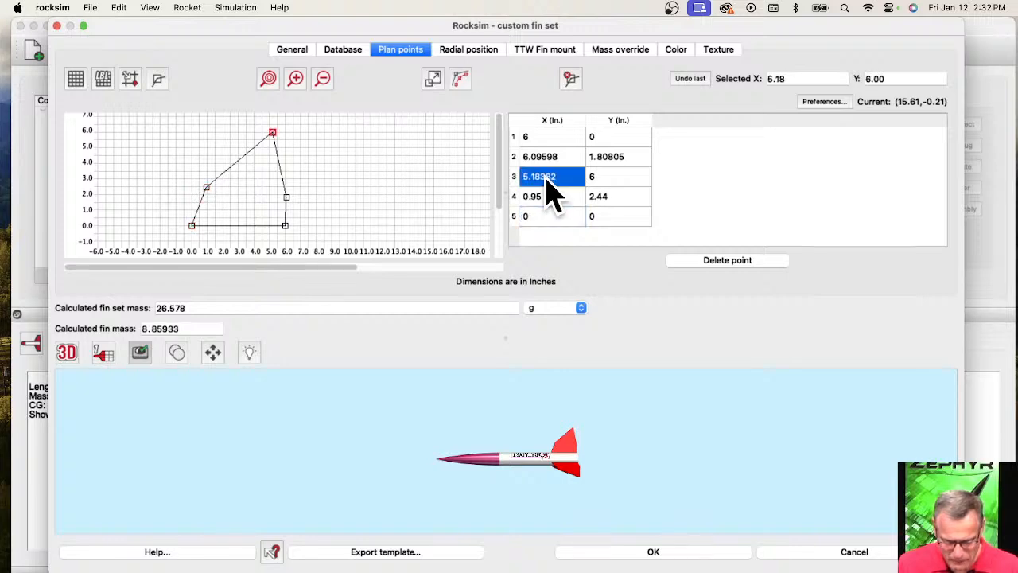
left_click(546, 177)
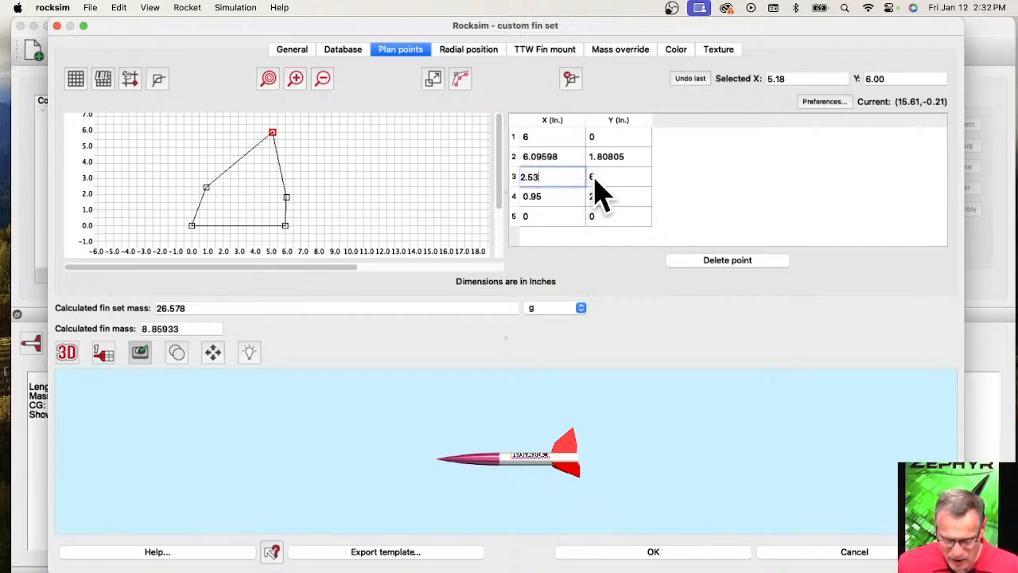
type("2.53")
key("Return")
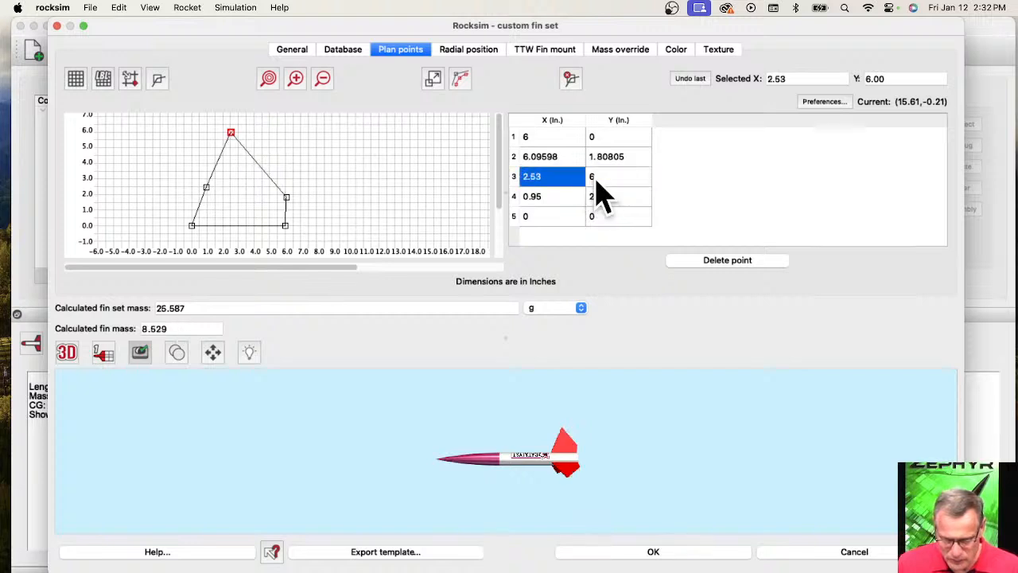
left_click(595, 176)
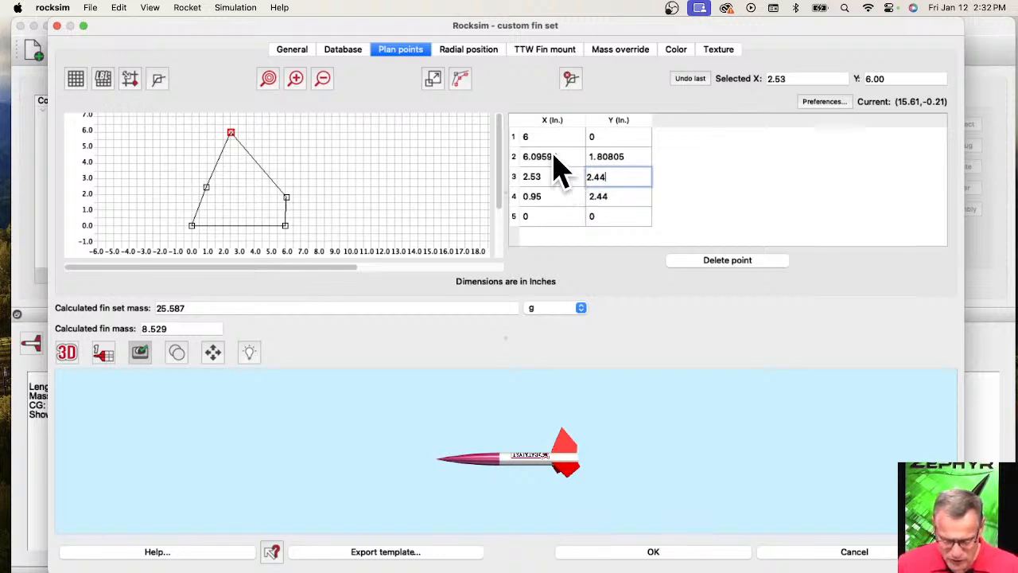
Set the X coordinate of point 2 to 3.12 inches and that of point 1 to 2.75 inches.
left_click(554, 157)
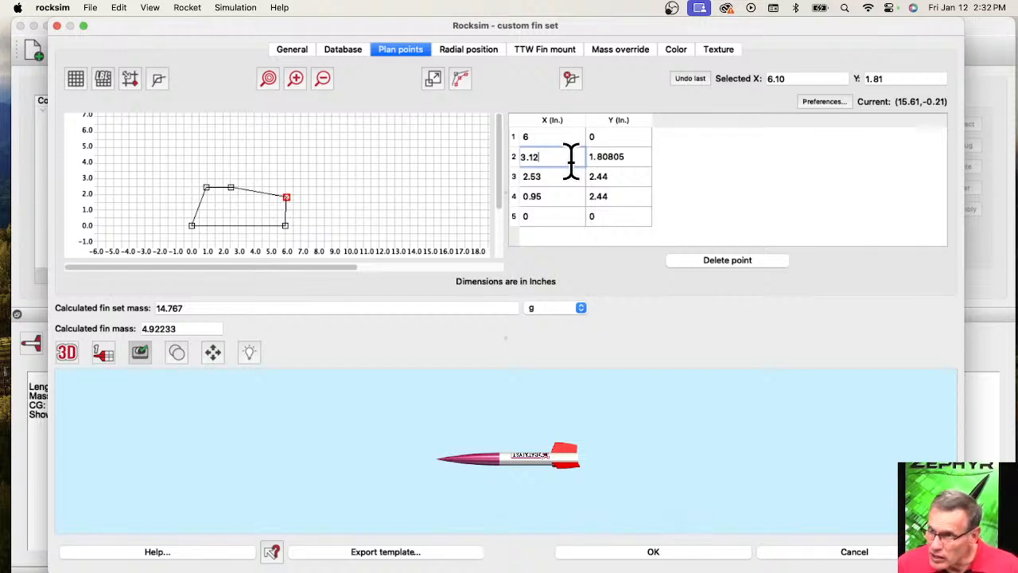
key("Tab")
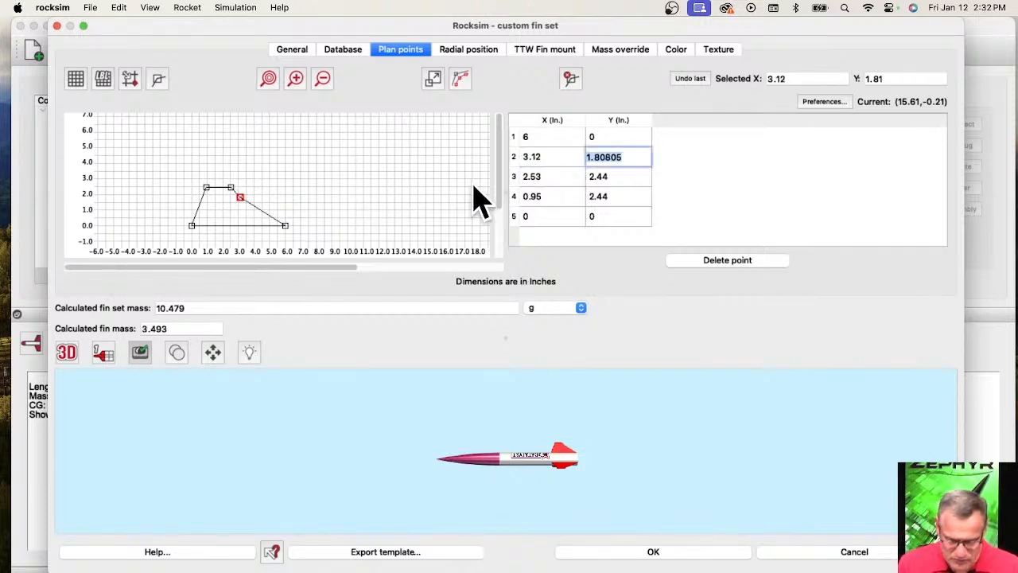
left_click(533, 137)
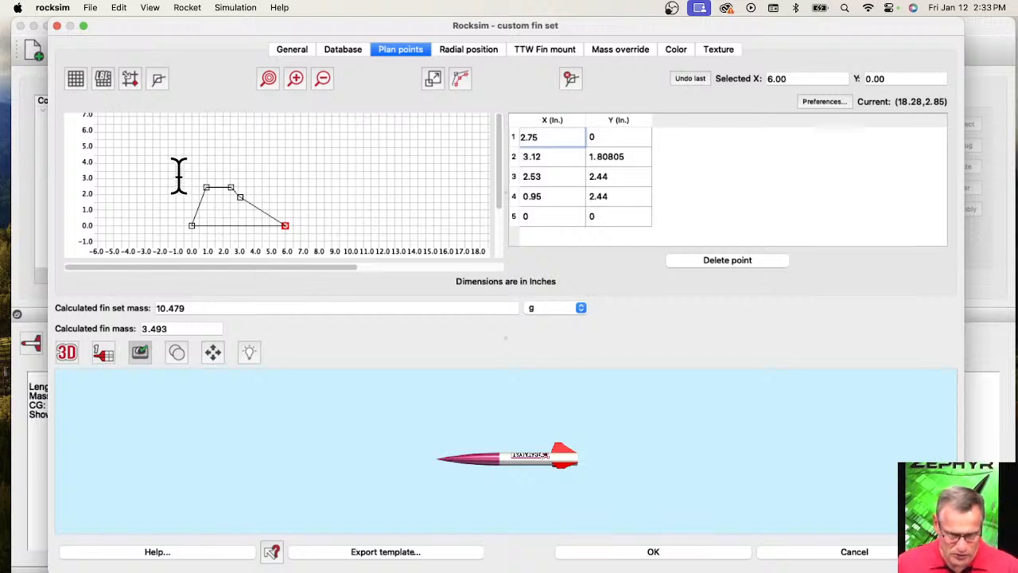
key("Tab")
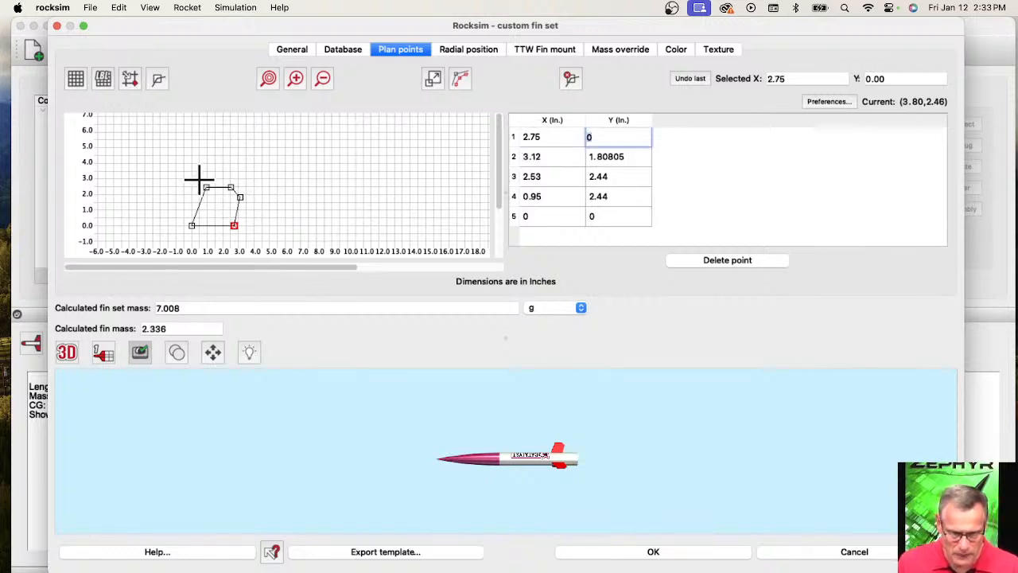
Set the Y coordinate of the trailing-edge point, point 2, to 0.96 inches.
scroll(203, 191, "up", 3)
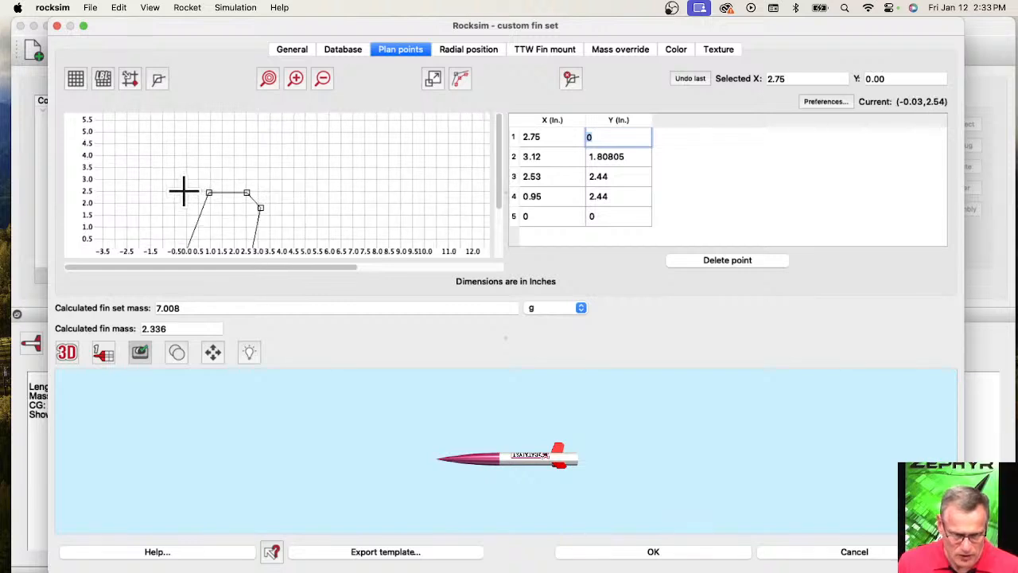
left_click_drag(198, 175, 303, 136)
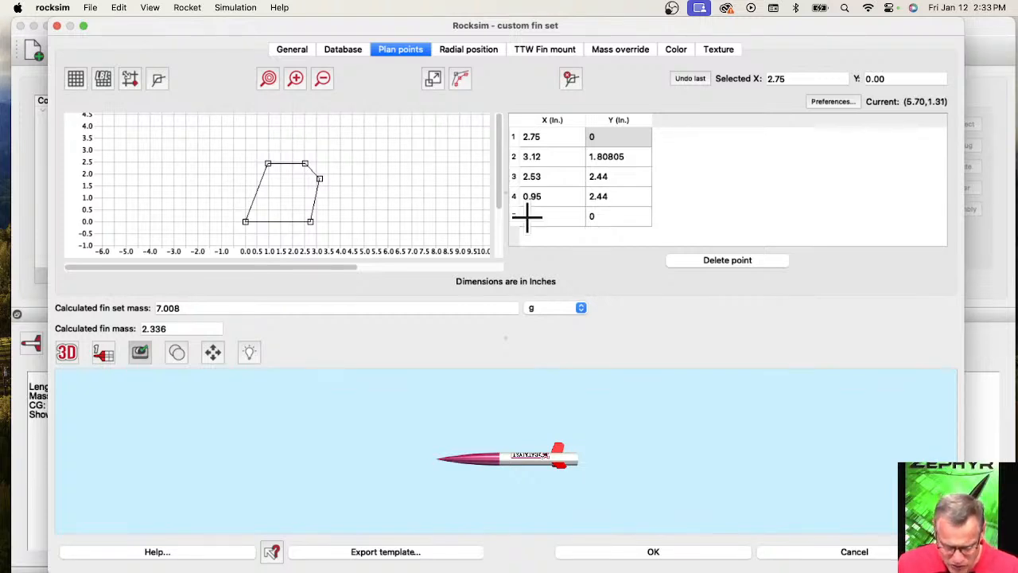
left_click(319, 179)
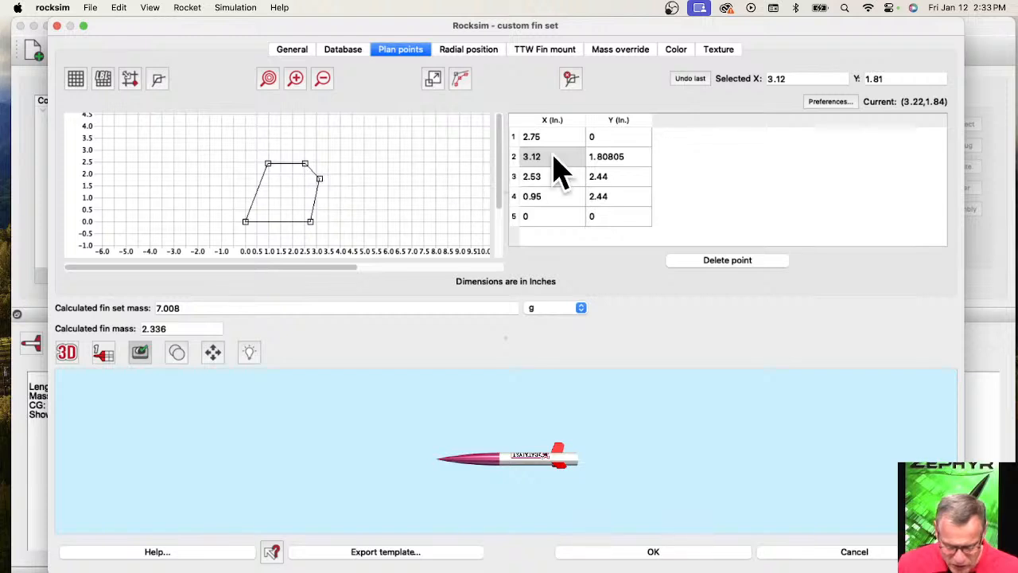
left_click(625, 165)
double_click(620, 156)
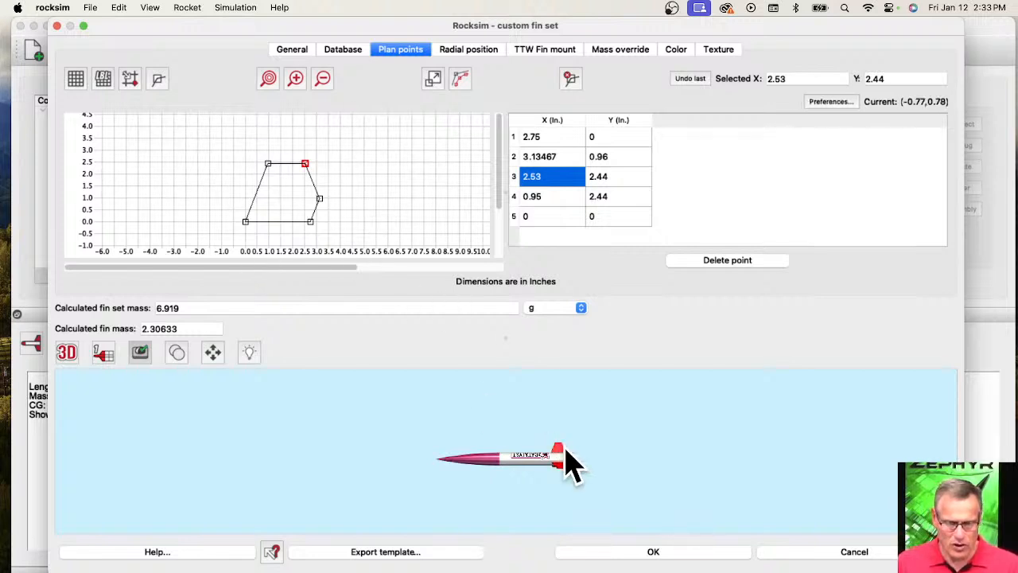
Set the fin set's manufacturer to Rocketarium and accept the custom fin set.
scroll(565, 462, "up", 4)
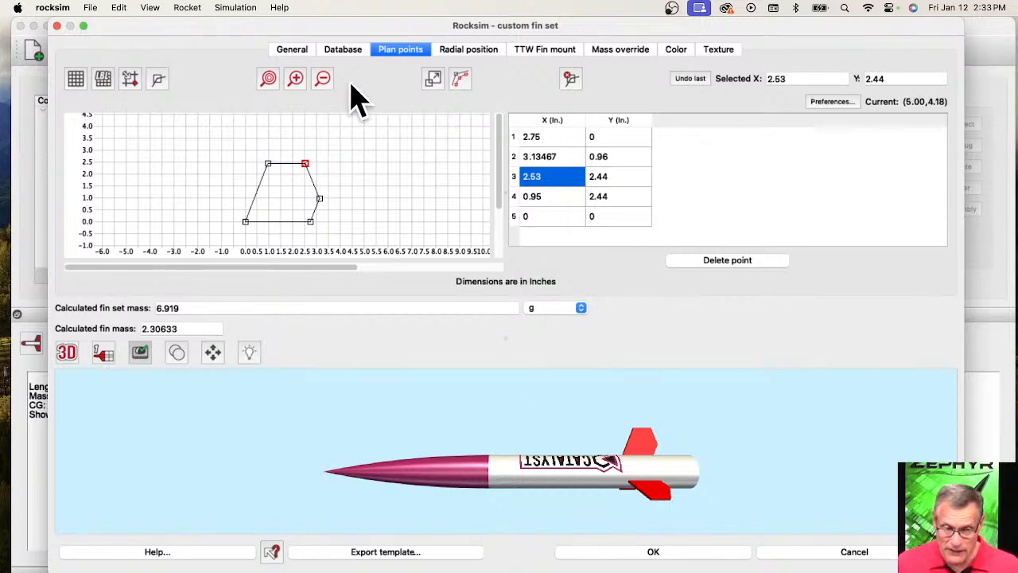
left_click(343, 49)
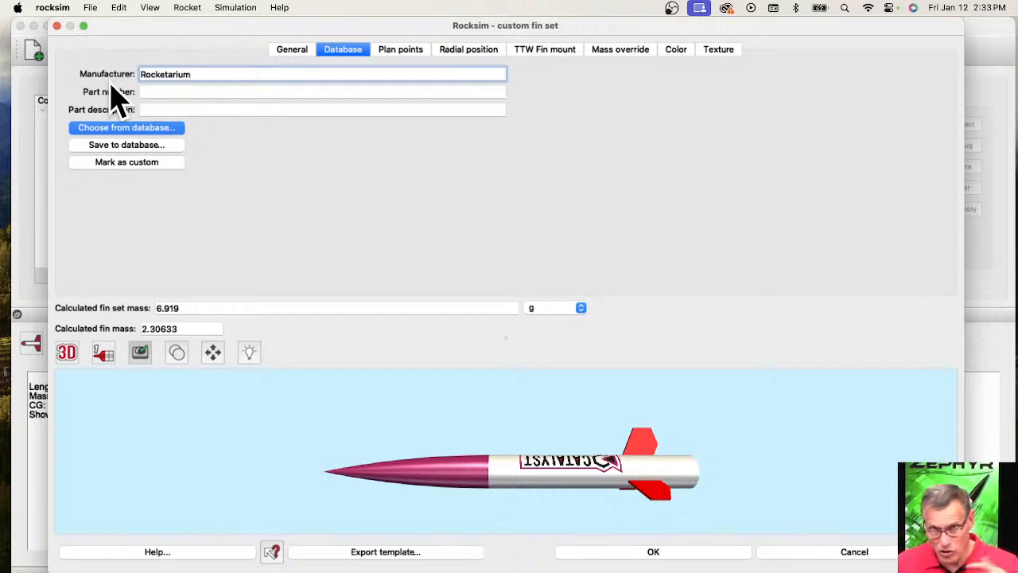
left_click(664, 555)
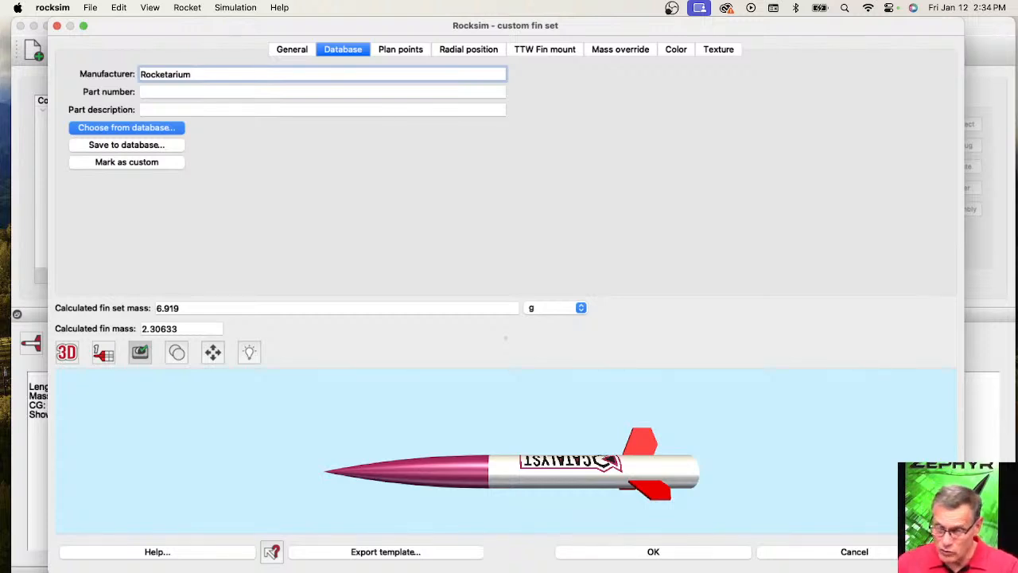
key("Escape")
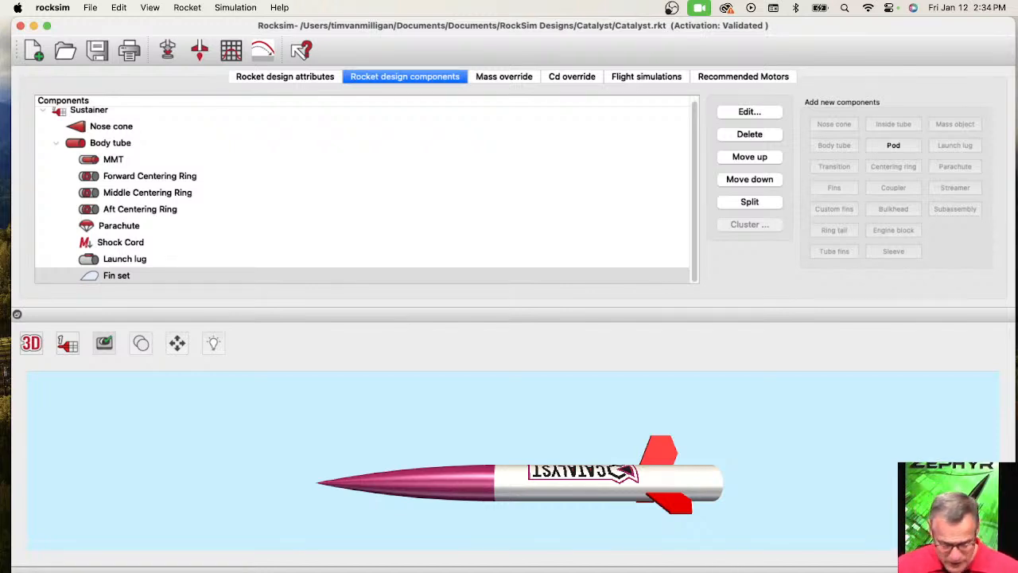
Switch the rocket design display from 3D to the 2D side view.
left_click(32, 346)
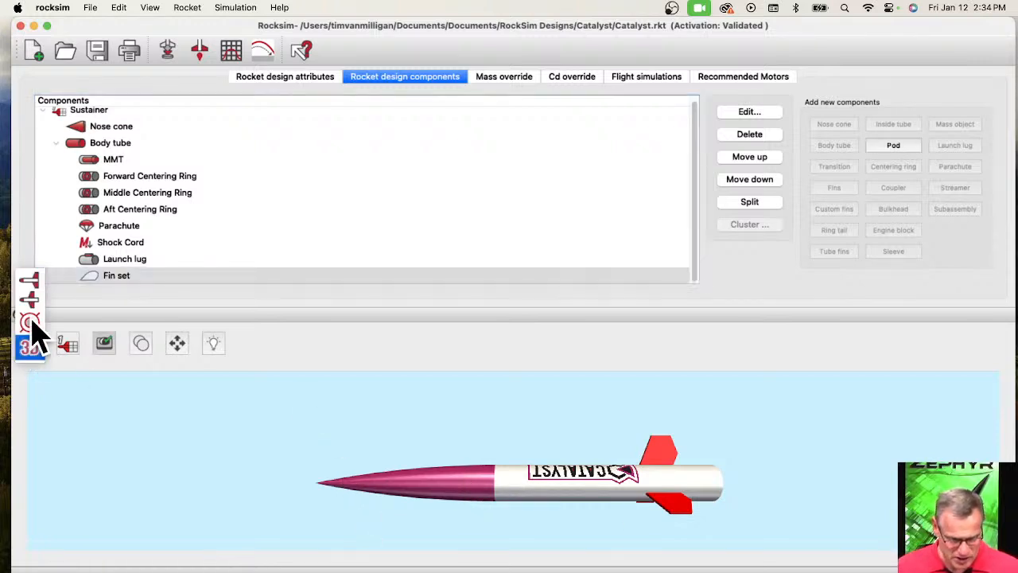
left_click(31, 321)
left_click(28, 342)
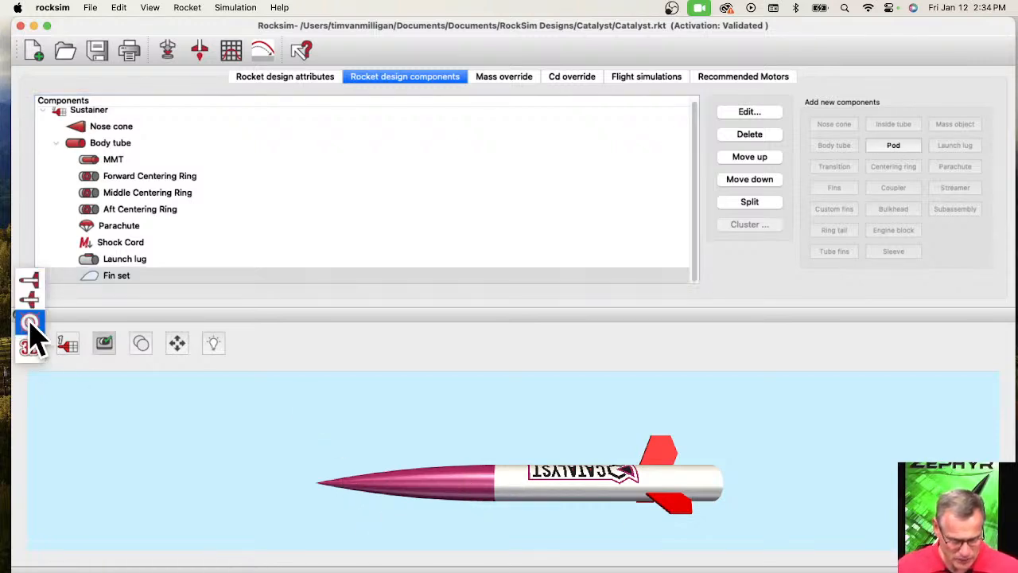
left_click(29, 282)
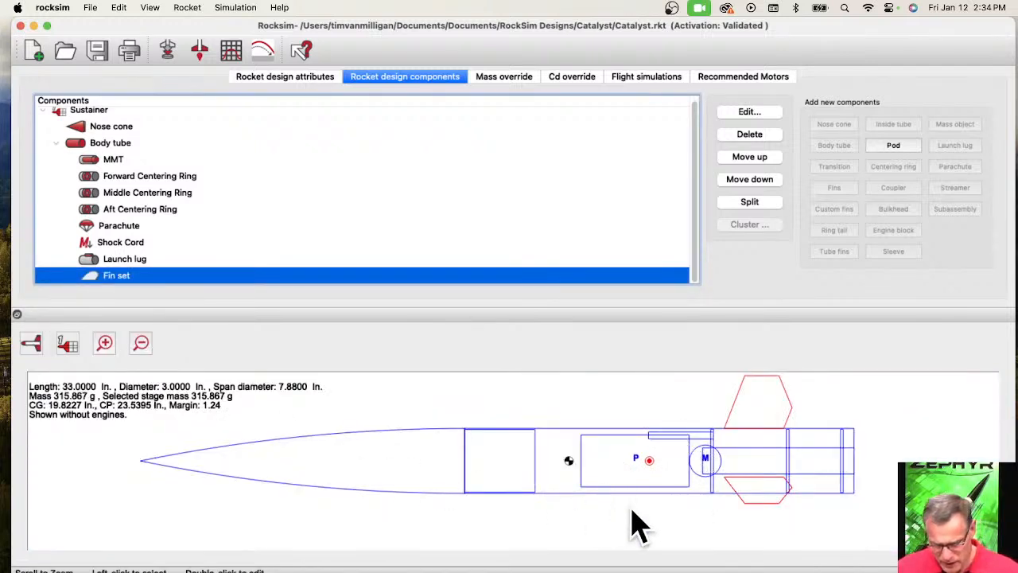
Delete the parachute from the body tube.
left_click(618, 455)
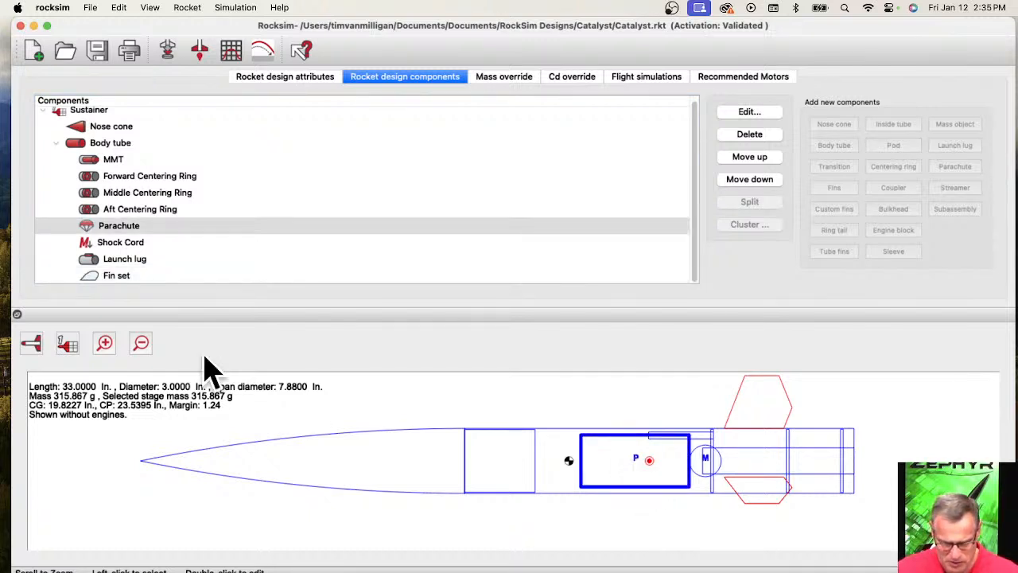
left_click(105, 232)
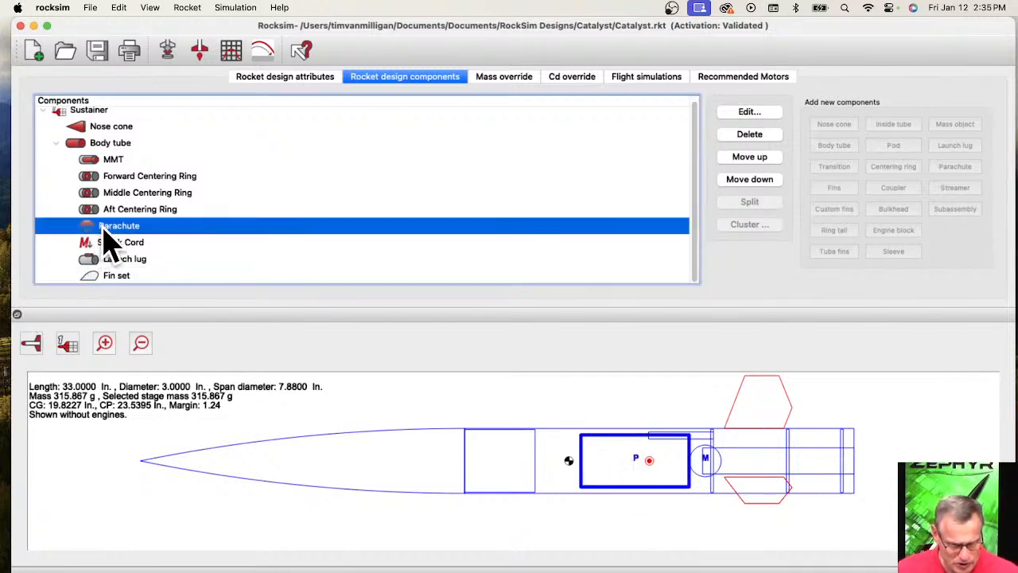
left_click(748, 136)
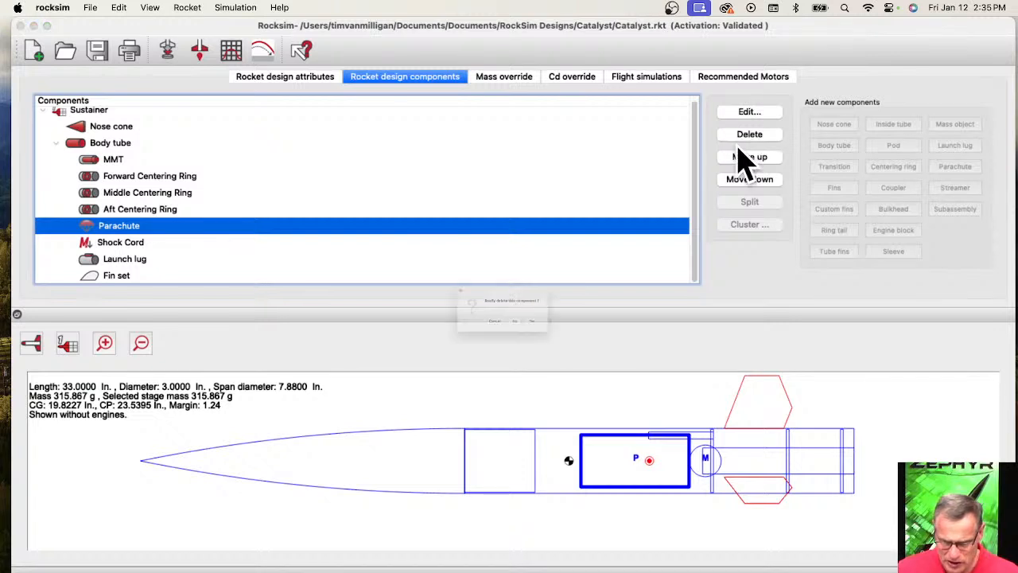
left_click(533, 341)
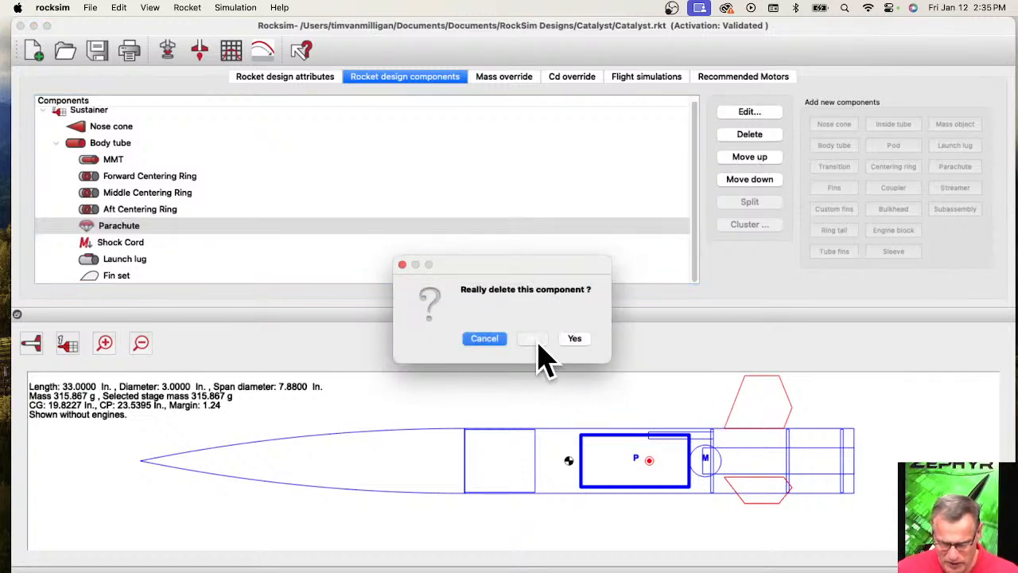
left_click(580, 340)
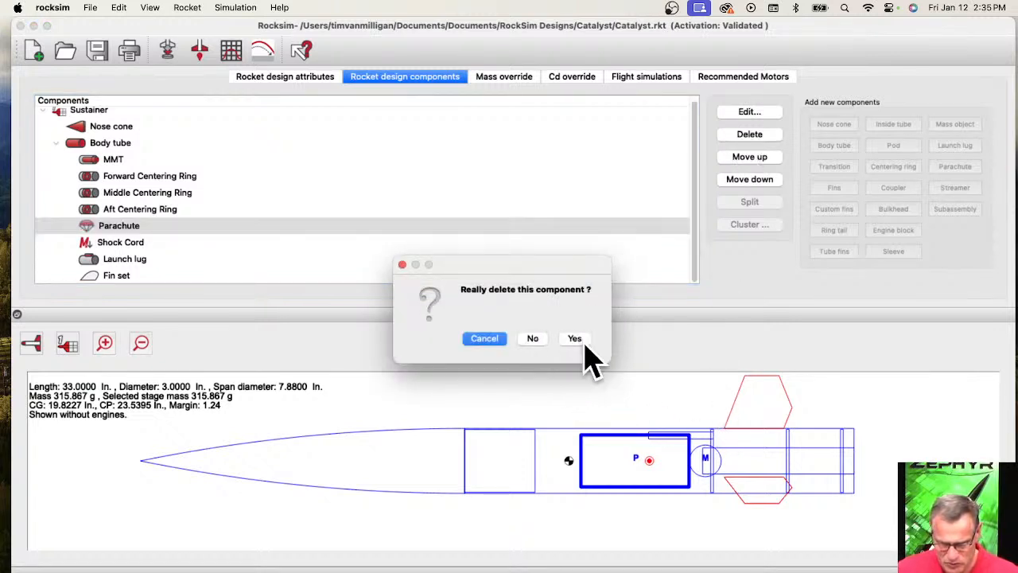
Add a centering ring to the body tube without choosing a database part and show its preview in the 2D side view.
left_click(710, 474)
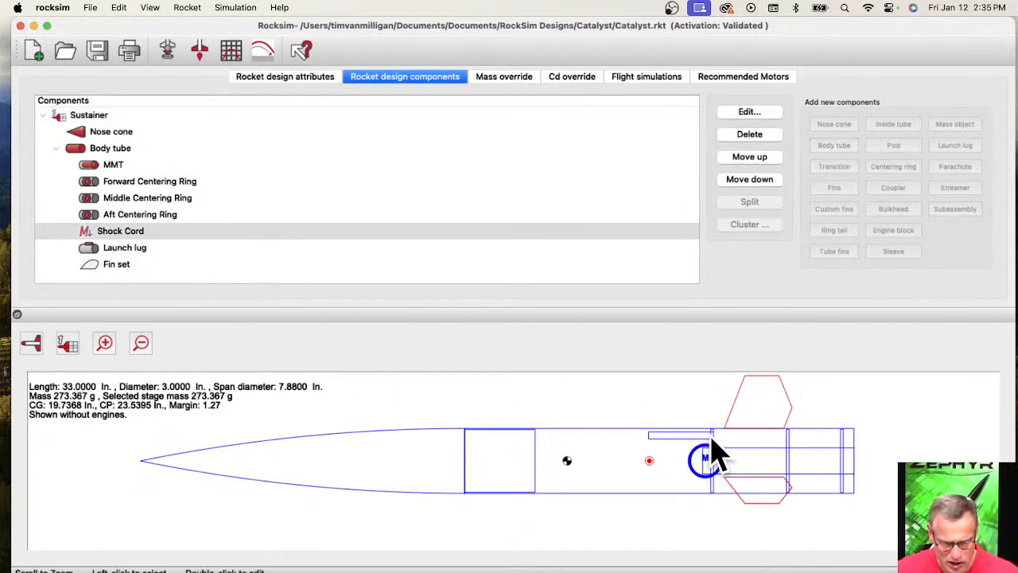
left_click(672, 460)
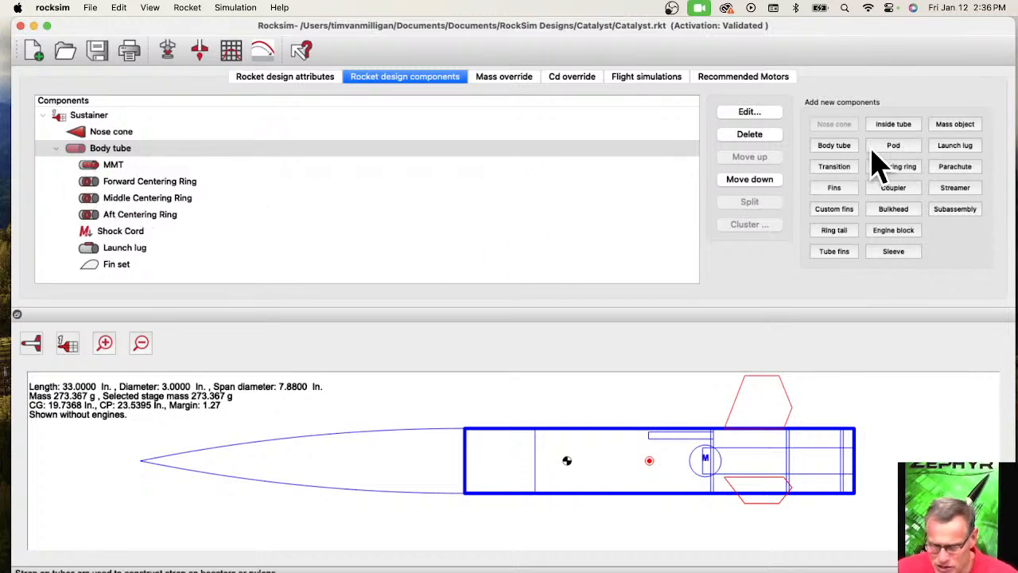
left_click(105, 151)
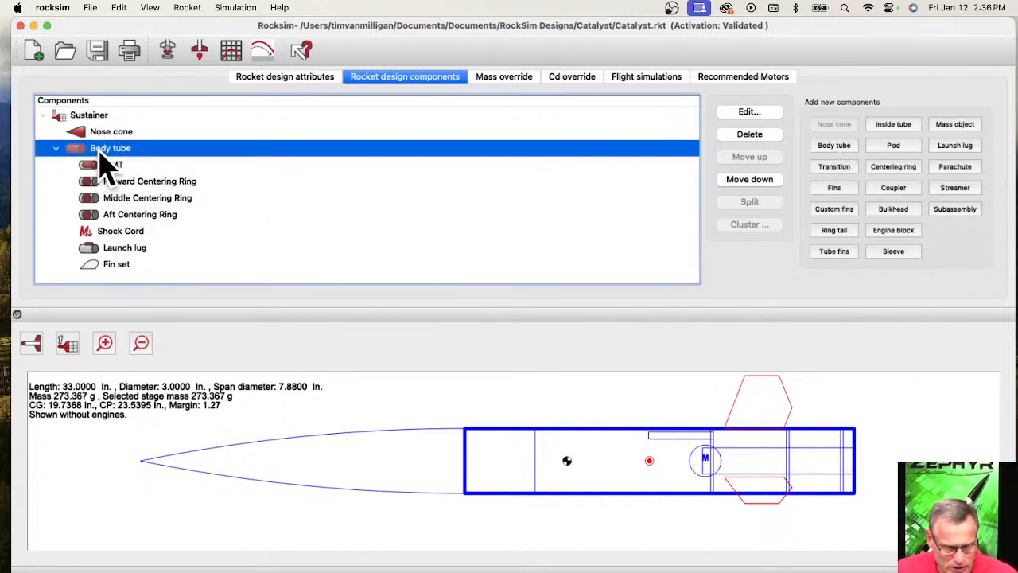
left_click(892, 168)
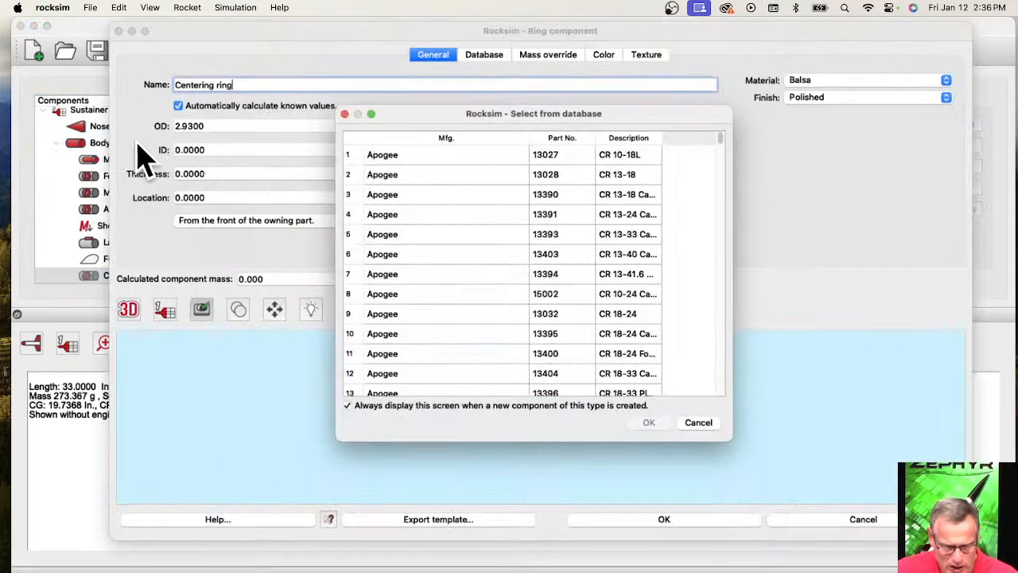
left_click(700, 425)
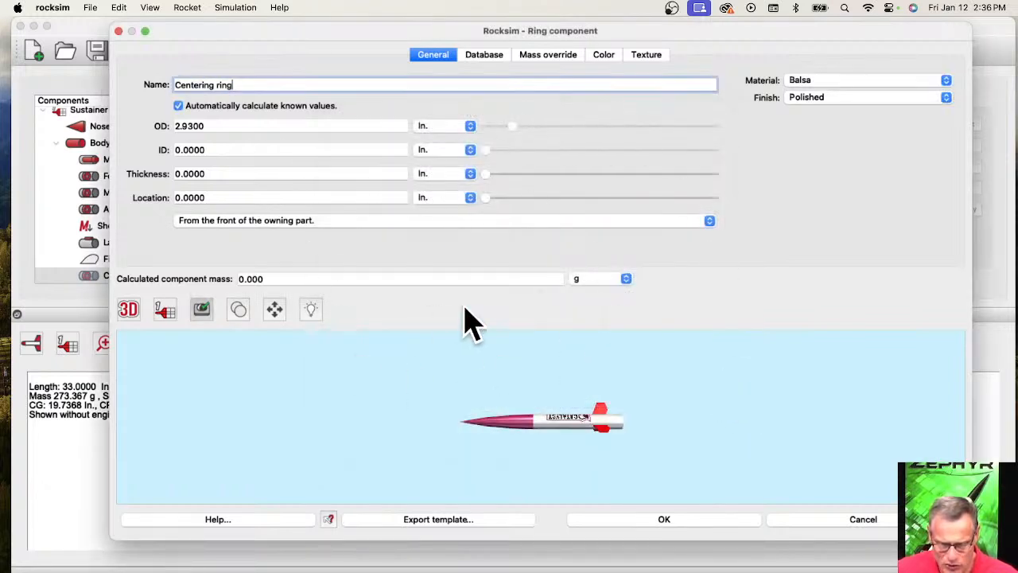
left_click(129, 308)
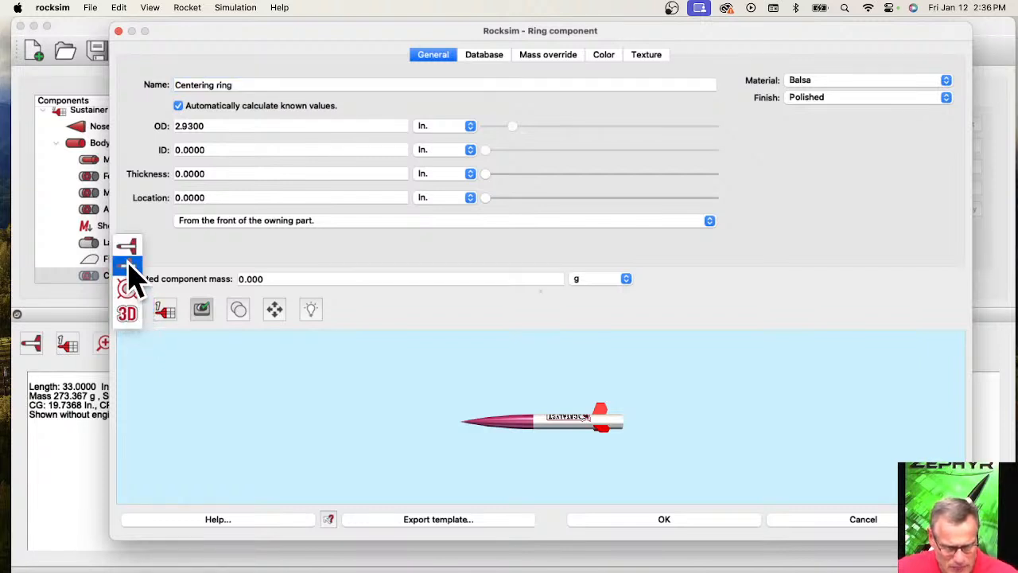
left_click(130, 253)
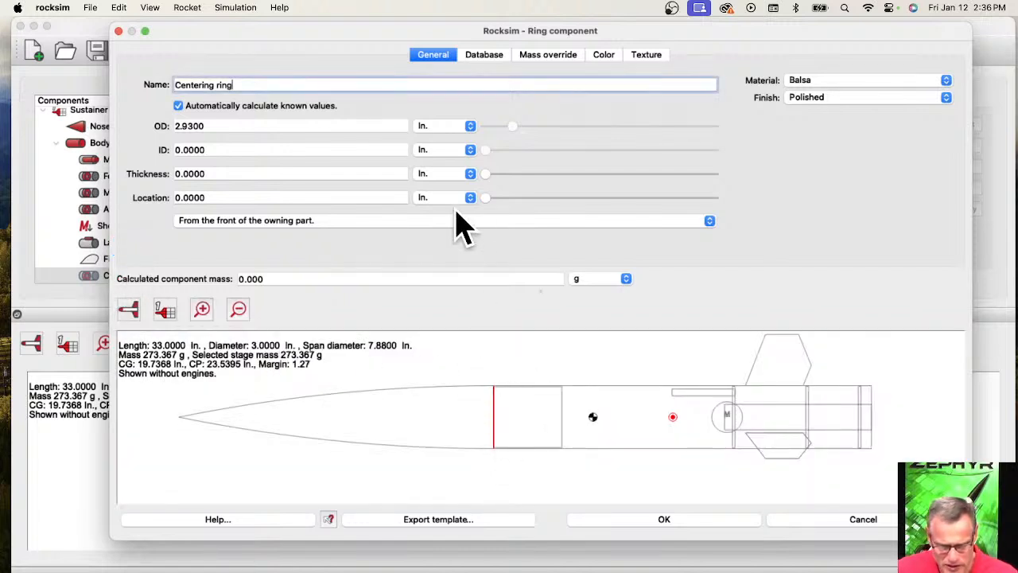
Place the centering ring 10 in. from the front of the body tube and set its thickness to 0.125 in.
mouse_move(486, 200)
left_mouse_down()
mouse_move(661, 213)
mouse_move(597, 213)
left_mouse_up()
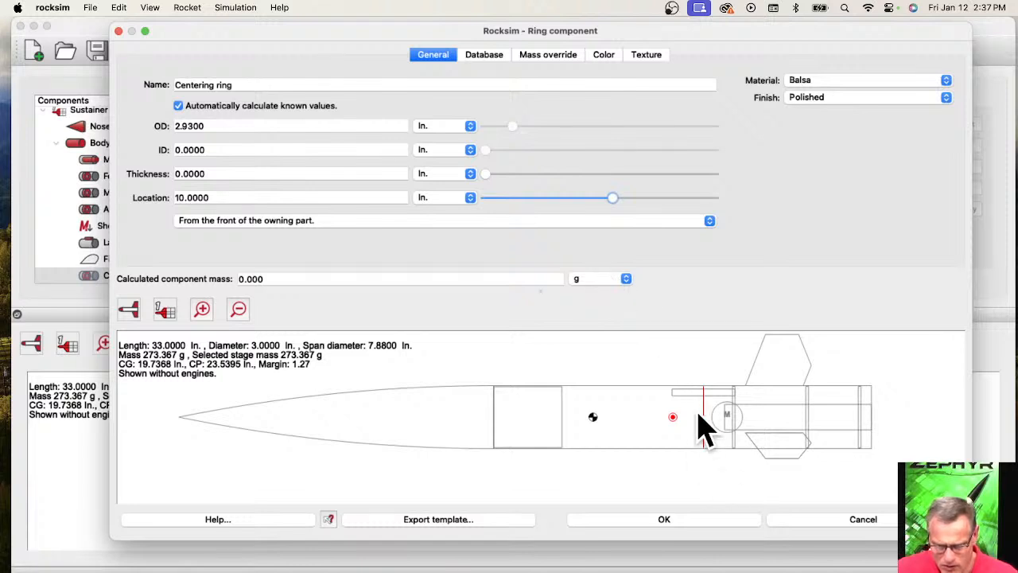
left_click(205, 171)
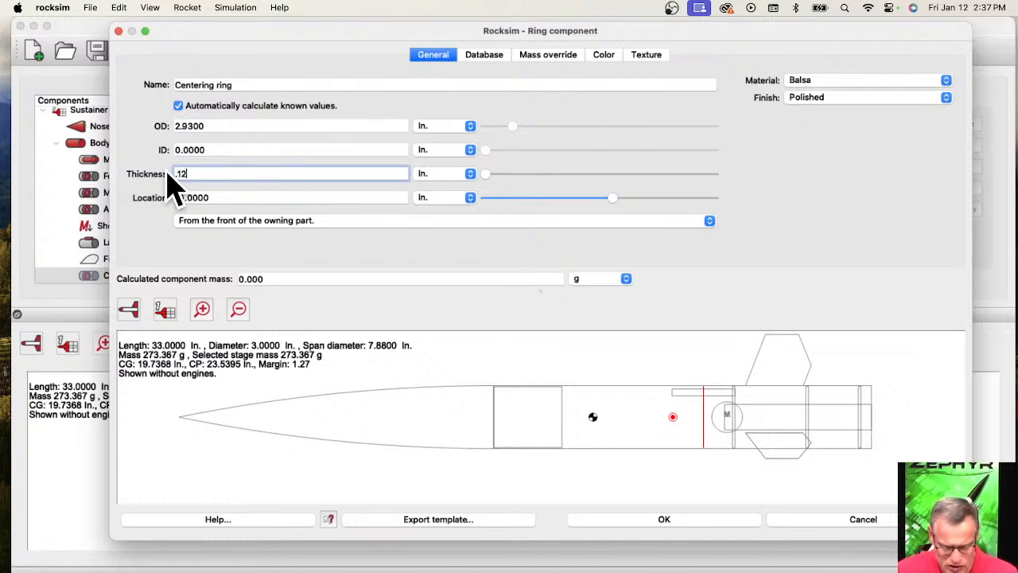
key("Return")
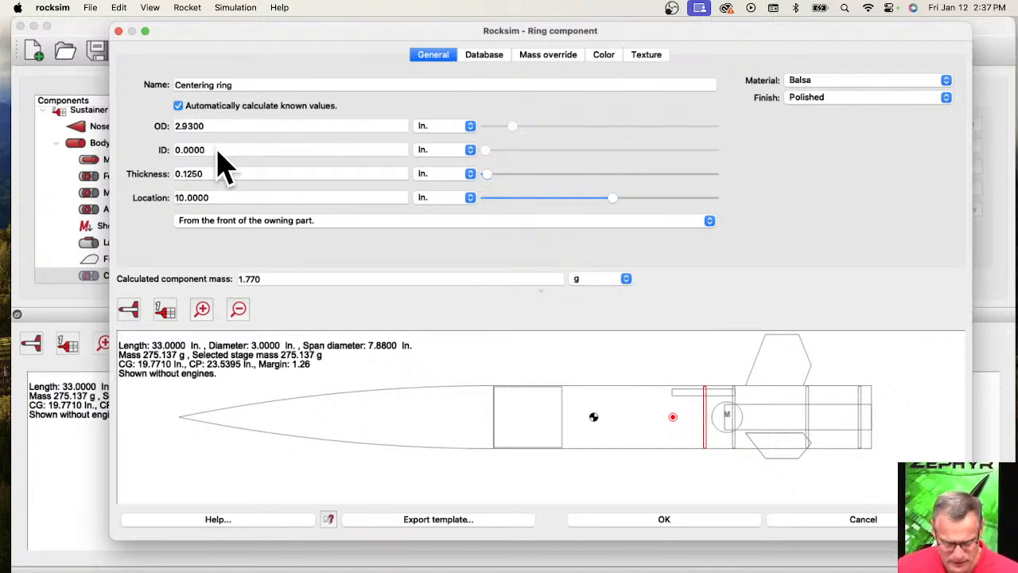
Turn off automatic value calculation, set the ring's ID to 0.976 in., and accept it under the name "Aft bulkhead for baffle".
left_click_drag(202, 151, 178, 153)
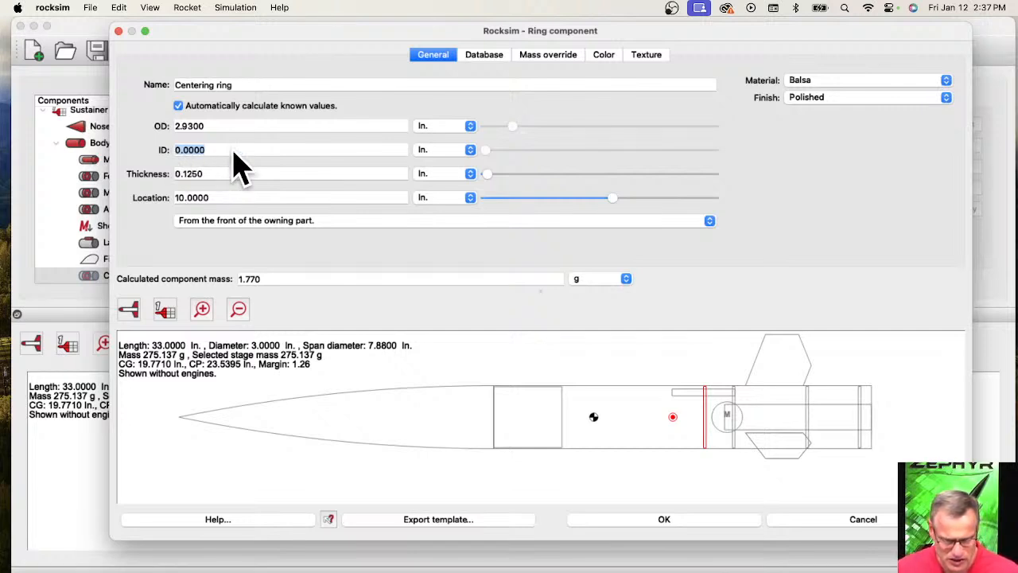
left_click(206, 156)
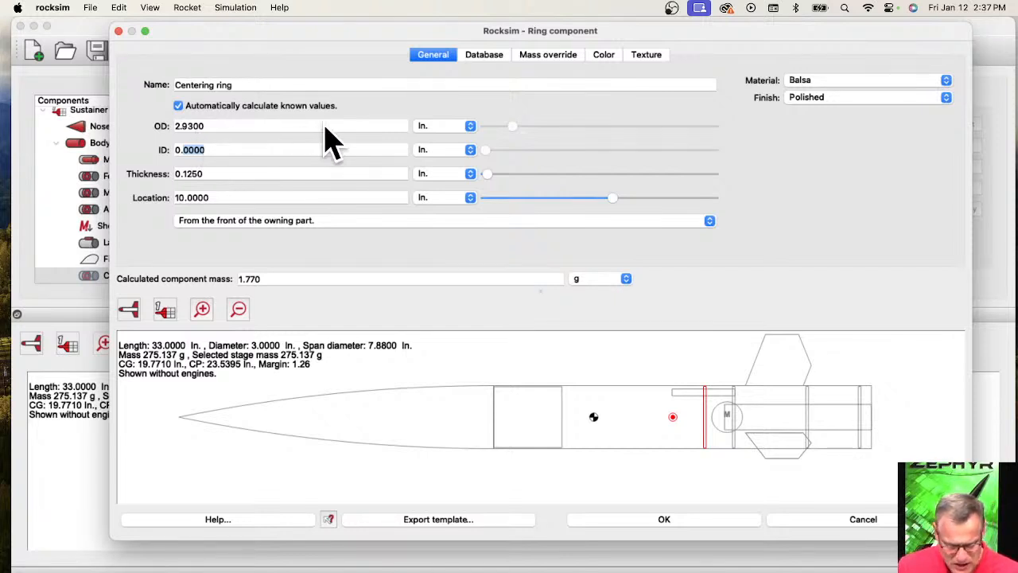
left_click(178, 106)
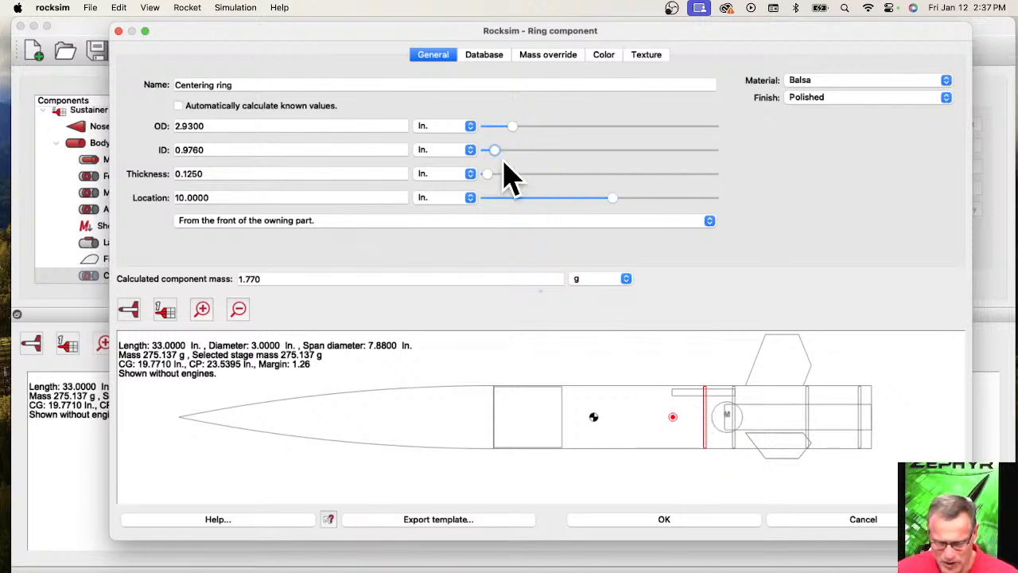
left_click_drag(248, 86, 167, 80)
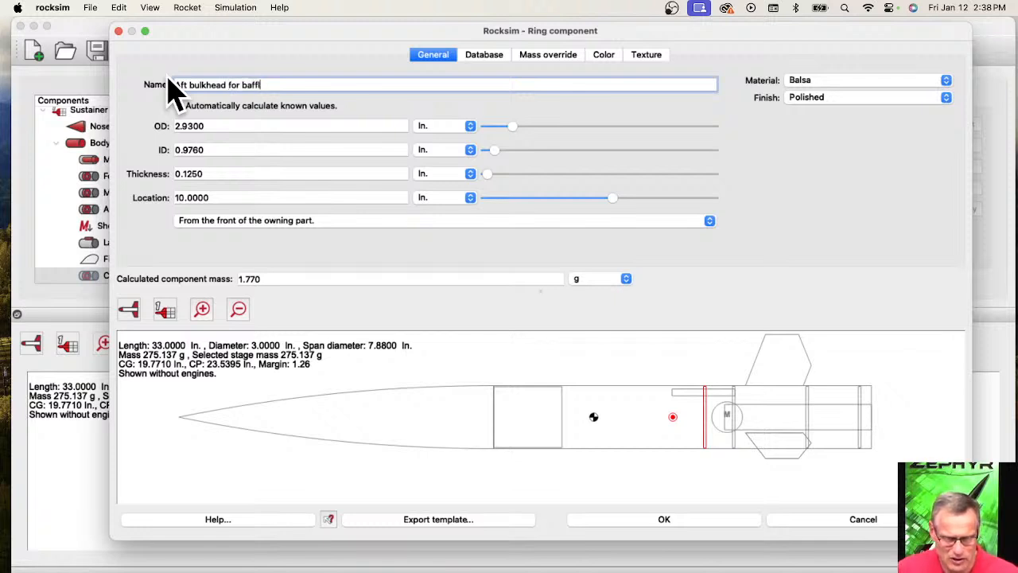
left_click(664, 519)
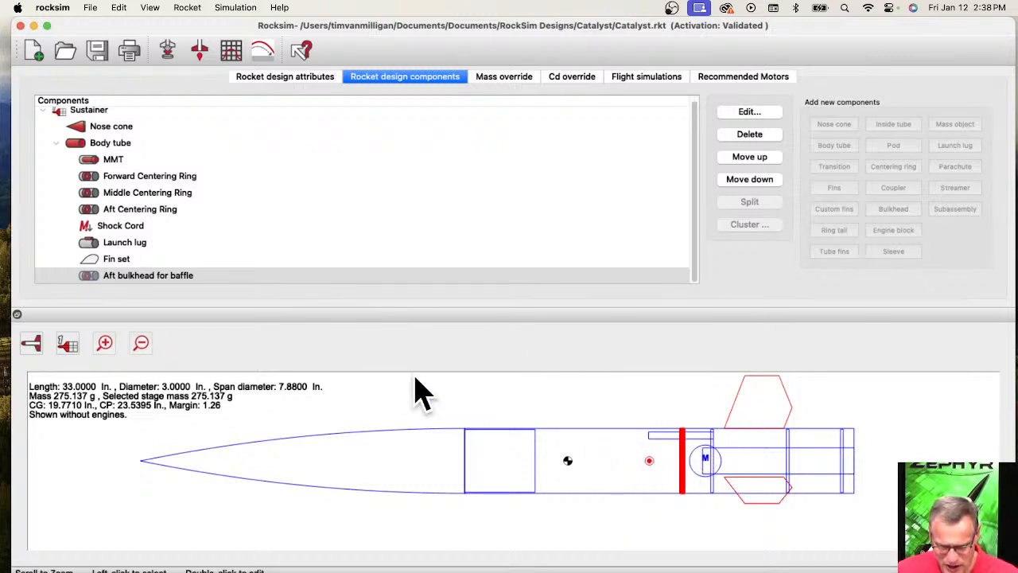
Copy the aft bulkhead for baffle and paste the duplicate into the body tube.
left_click(119, 276)
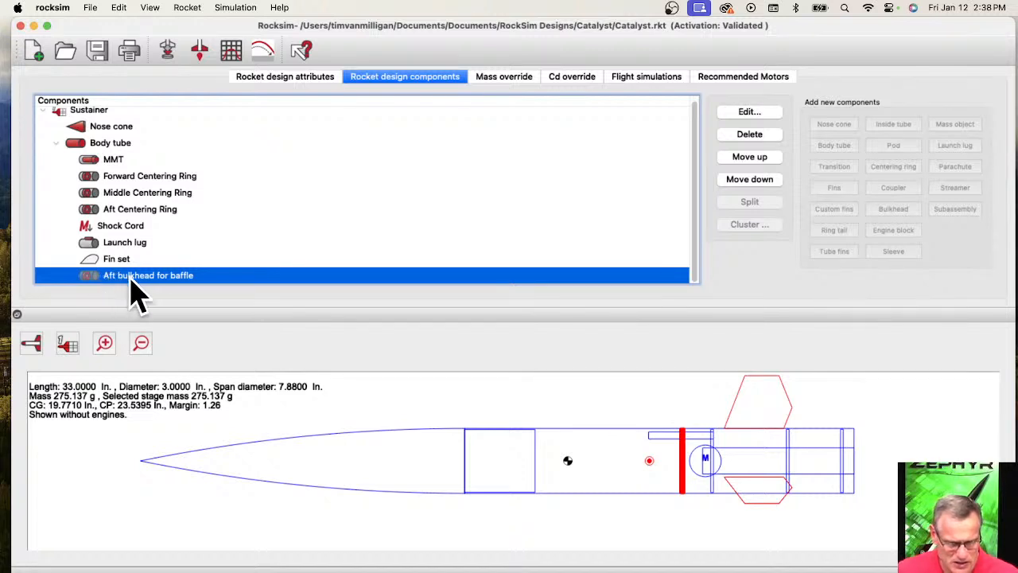
right_click(149, 283)
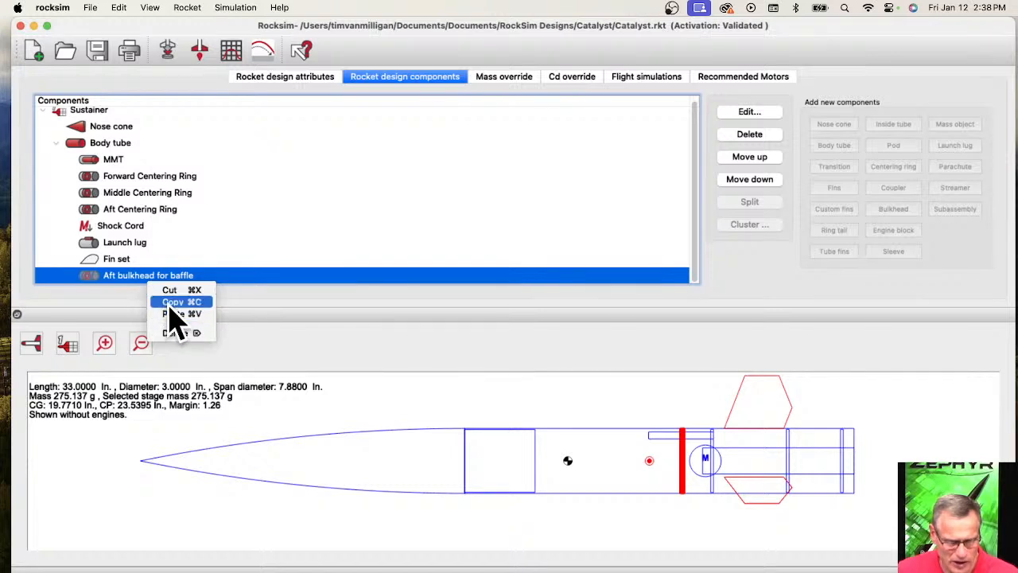
left_click(170, 303)
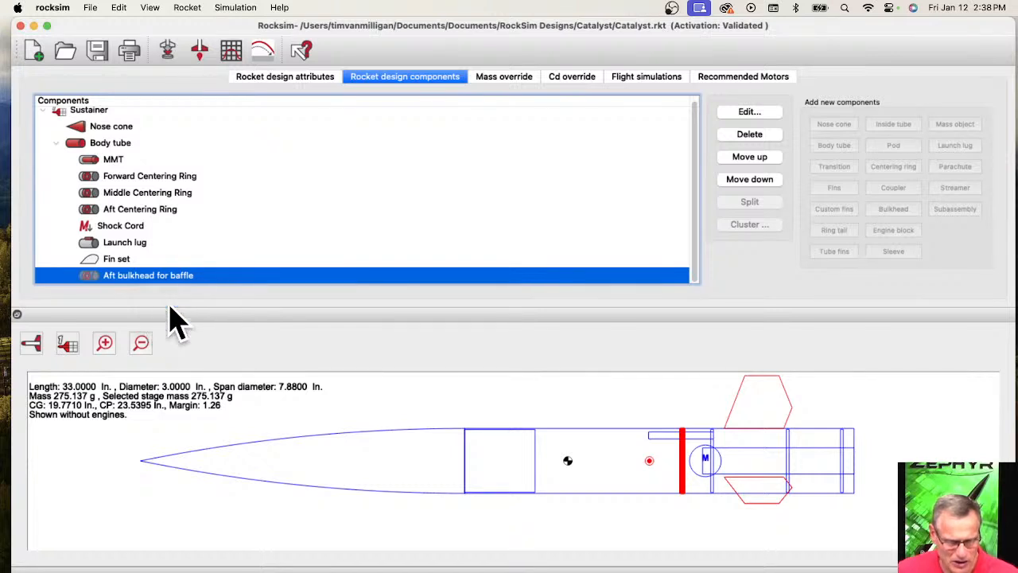
left_click(81, 147)
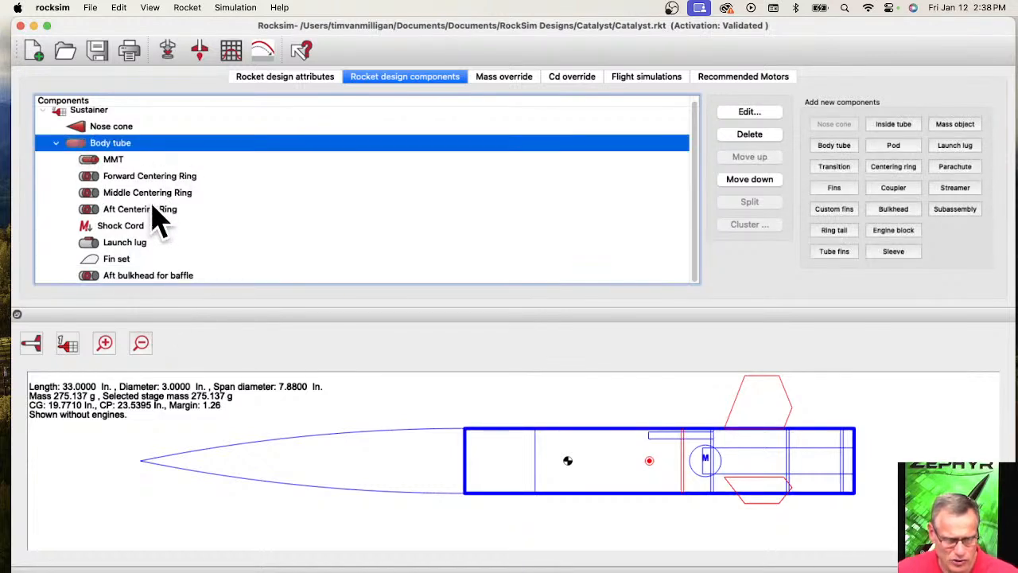
right_click(219, 146)
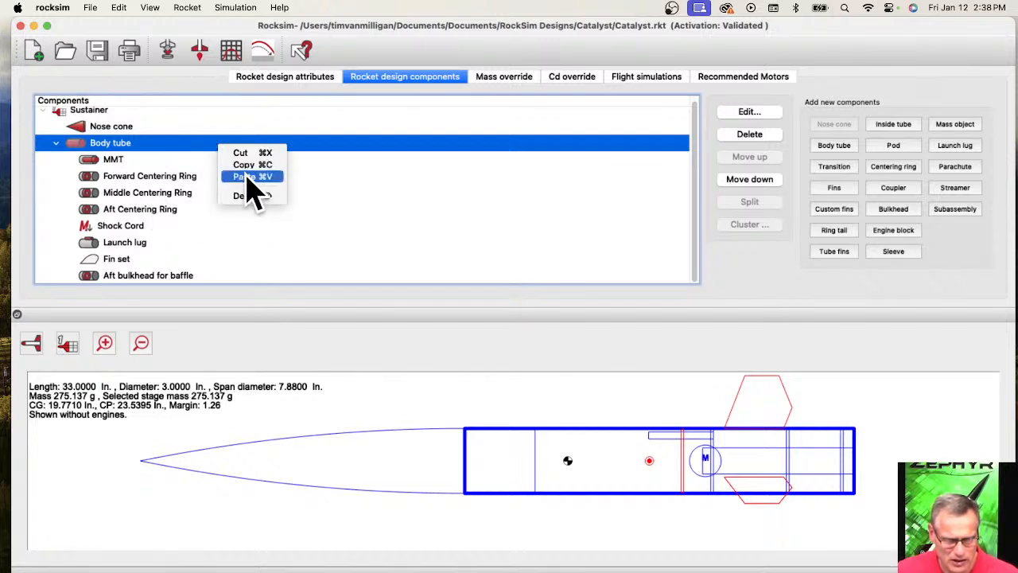
left_click(253, 176)
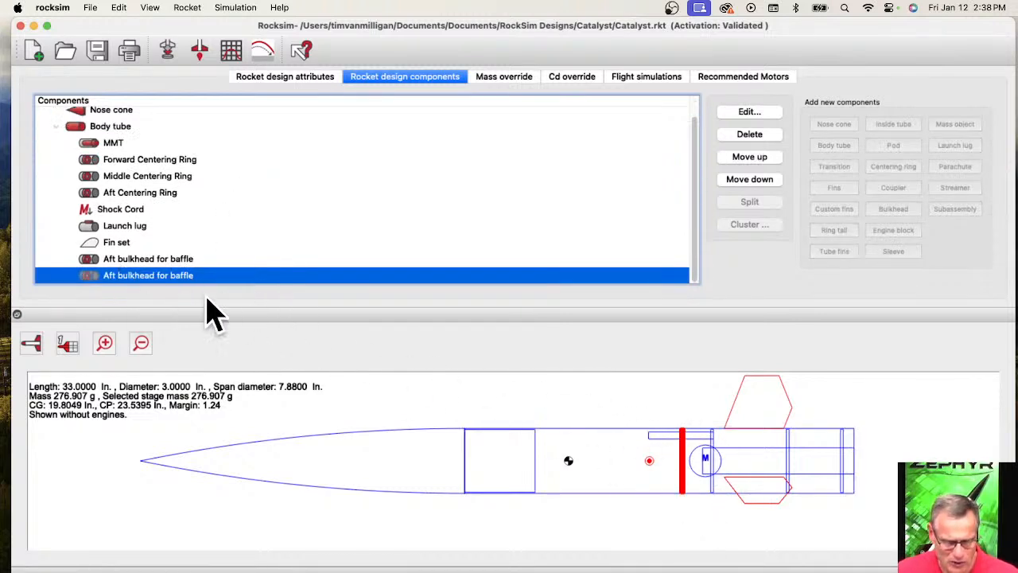
Move one of the two baffle bulkheads to 6.875 in. from the body tube's front and rename it "Forward bulkhead for baffle".
left_click(112, 261)
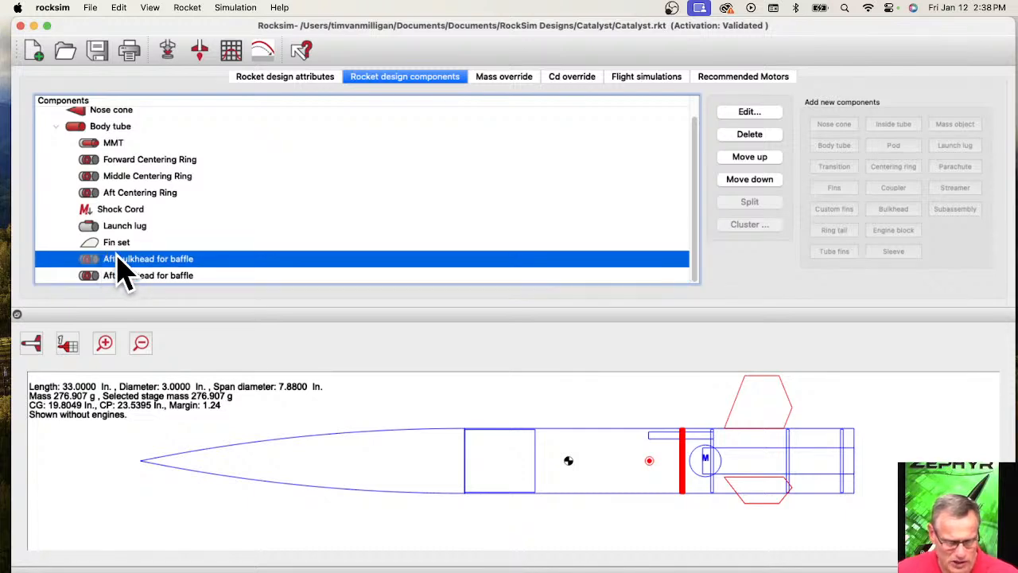
double_click(123, 262)
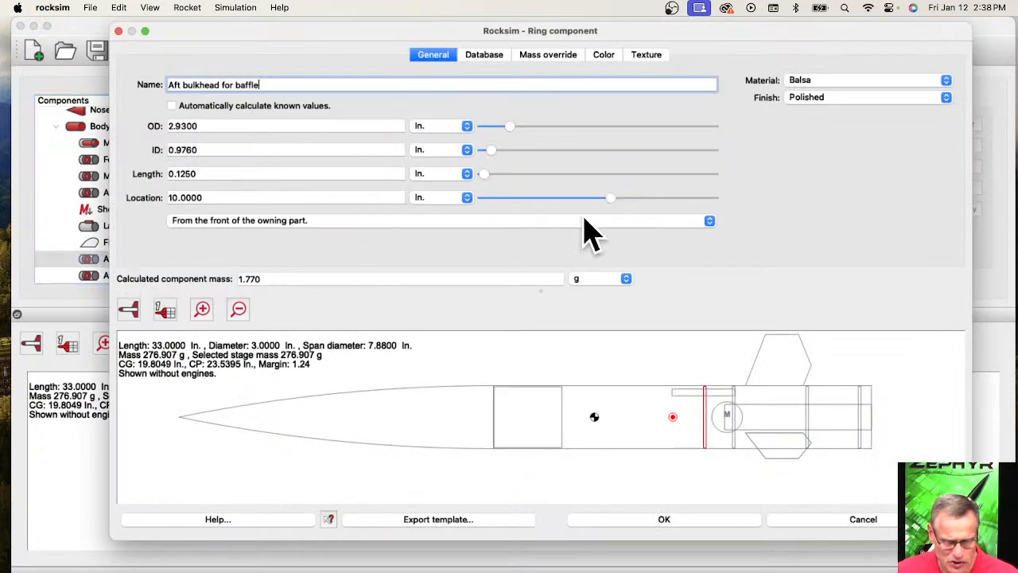
left_click_drag(609, 202, 571, 203)
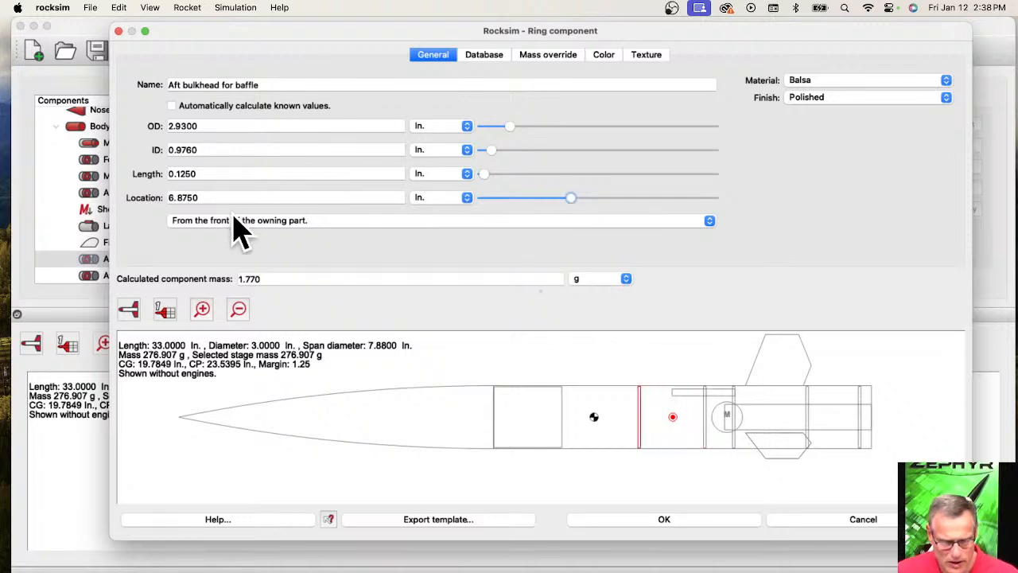
triple_click(183, 84)
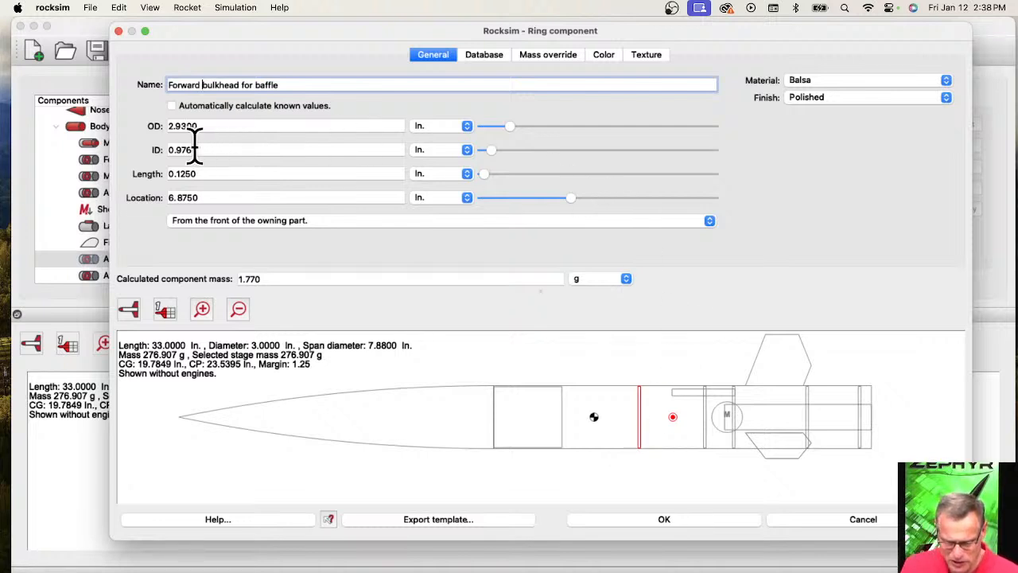
left_click(670, 522)
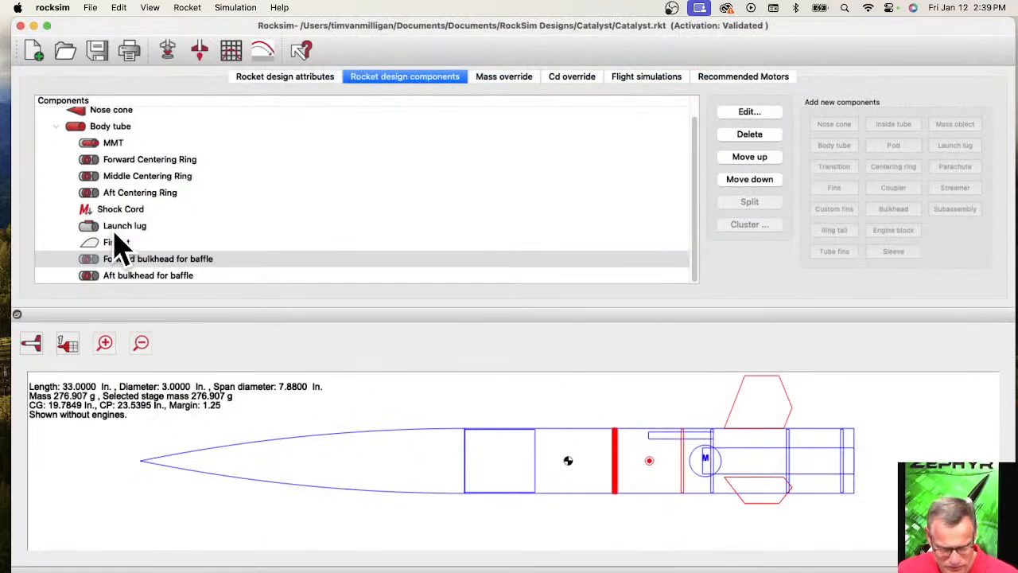
Make the body tube nearly transparent by setting its color opacity to 0.060.
left_click(110, 127)
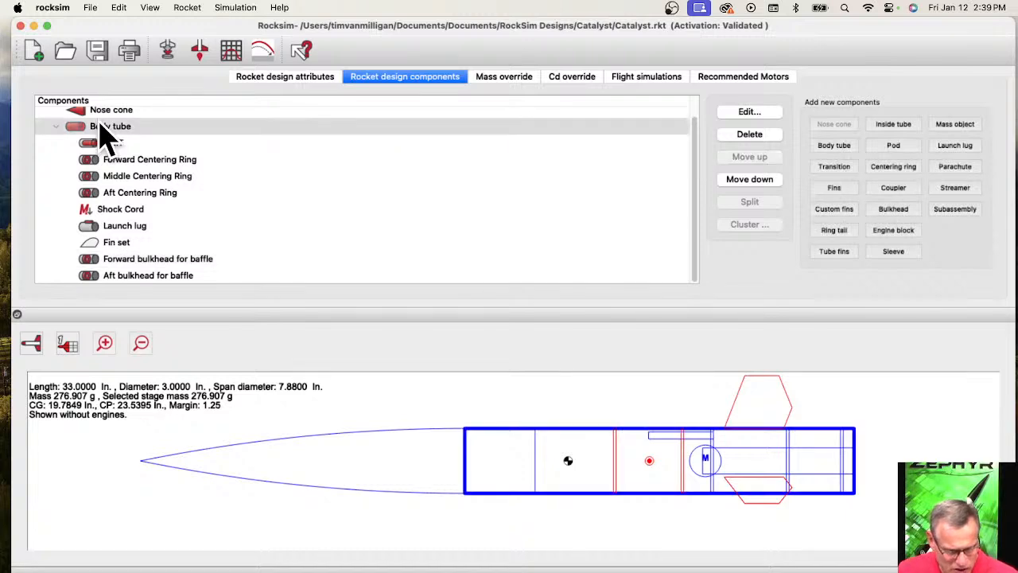
double_click(101, 131)
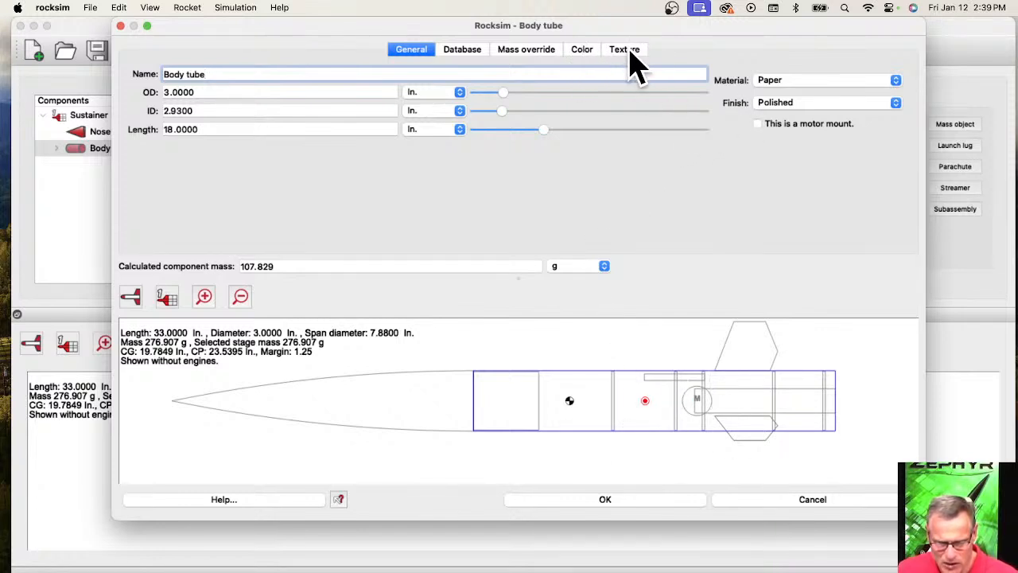
left_click(581, 53)
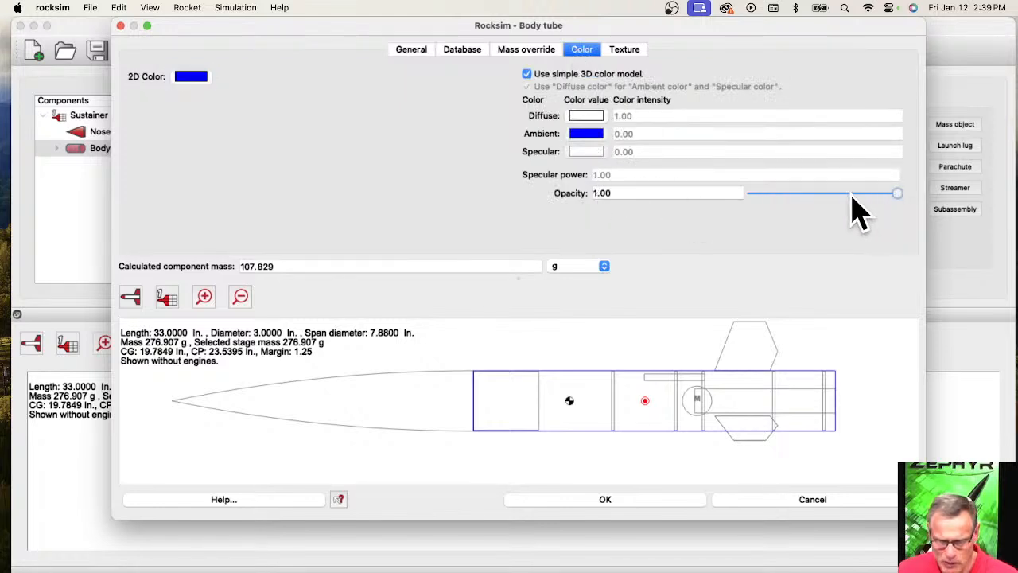
left_click(773, 194)
left_click_drag(772, 196, 760, 197)
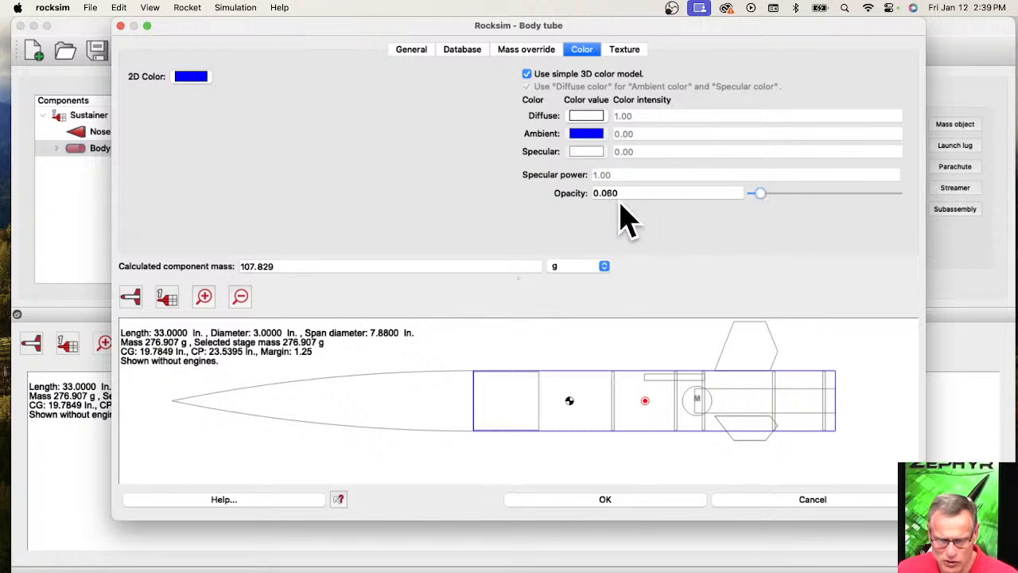
left_click(617, 501)
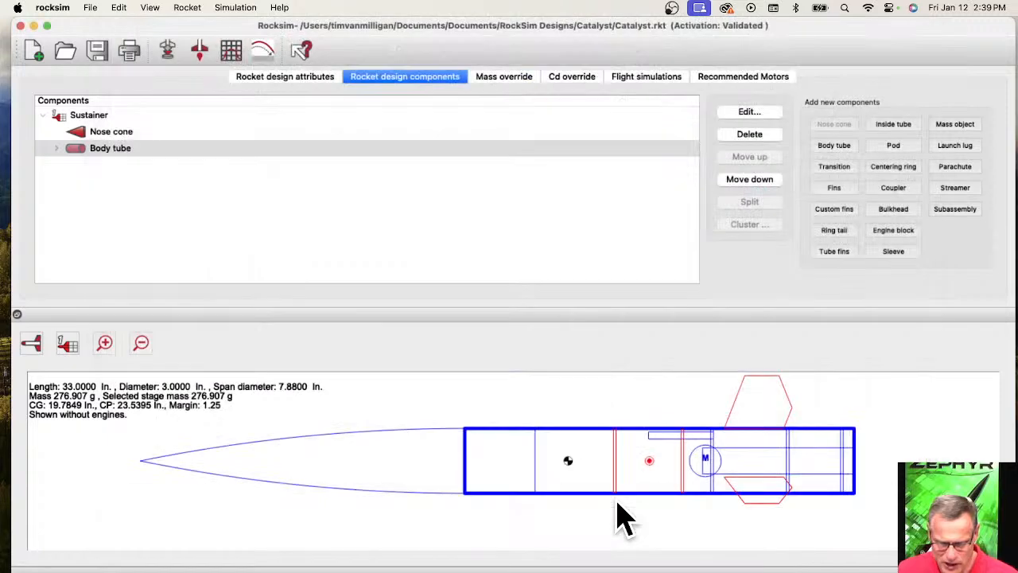
Show the rocket in 3D without component highlighting and inspect the baffle bulkheads inside the transparent body tube.
left_click(32, 343)
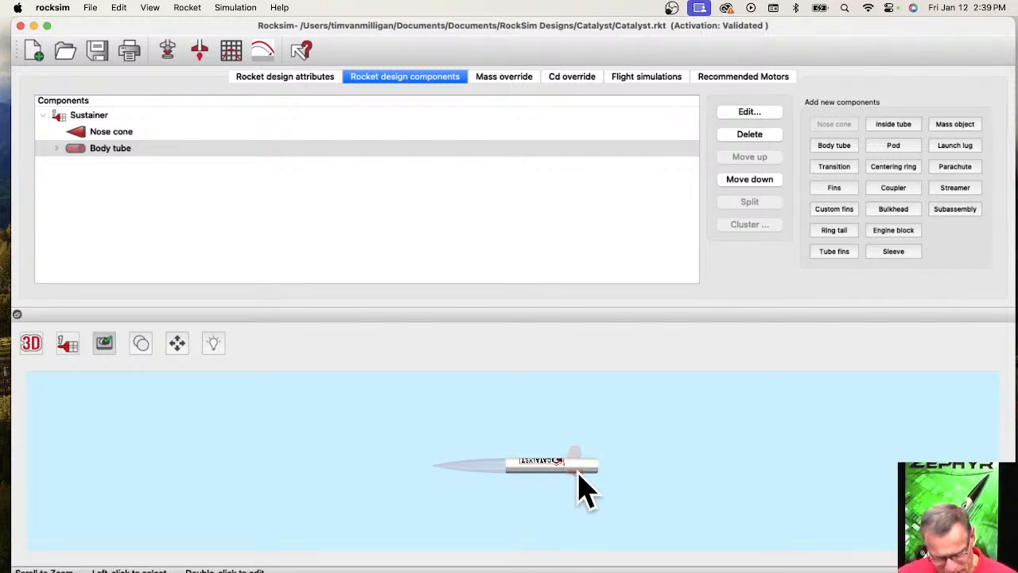
left_click_drag(561, 475, 540, 471)
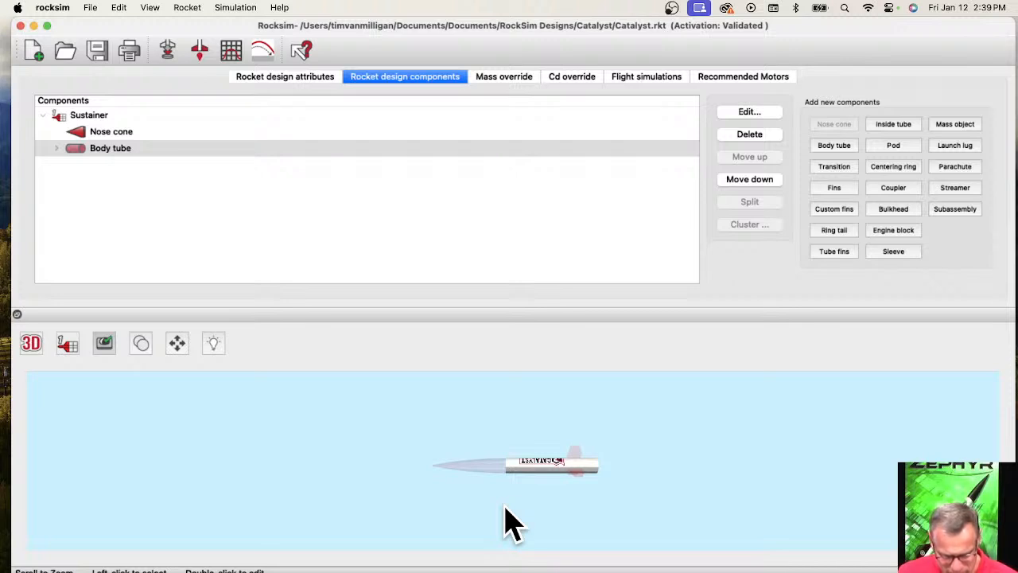
left_click(521, 464)
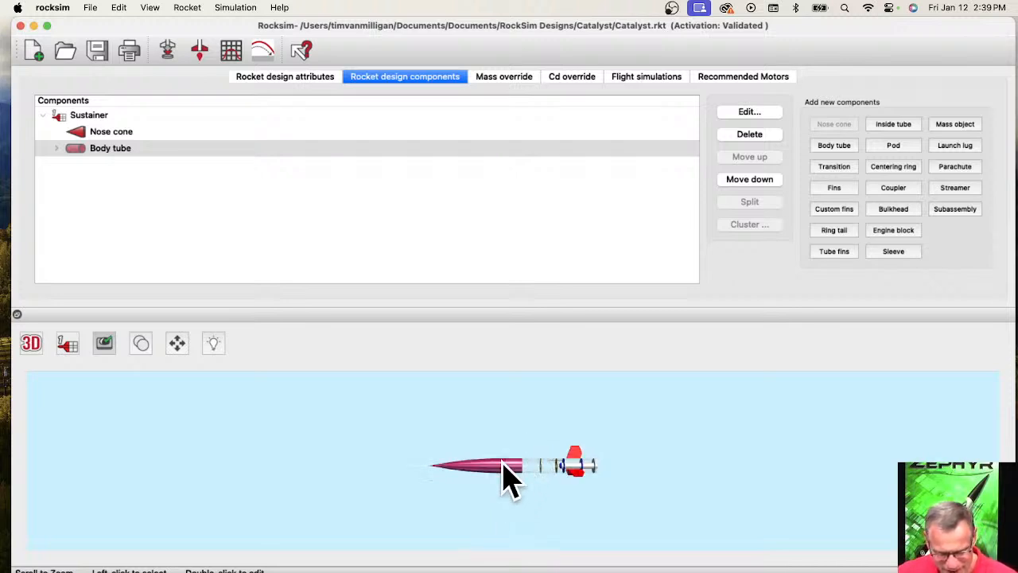
scroll(584, 523, "up", 5)
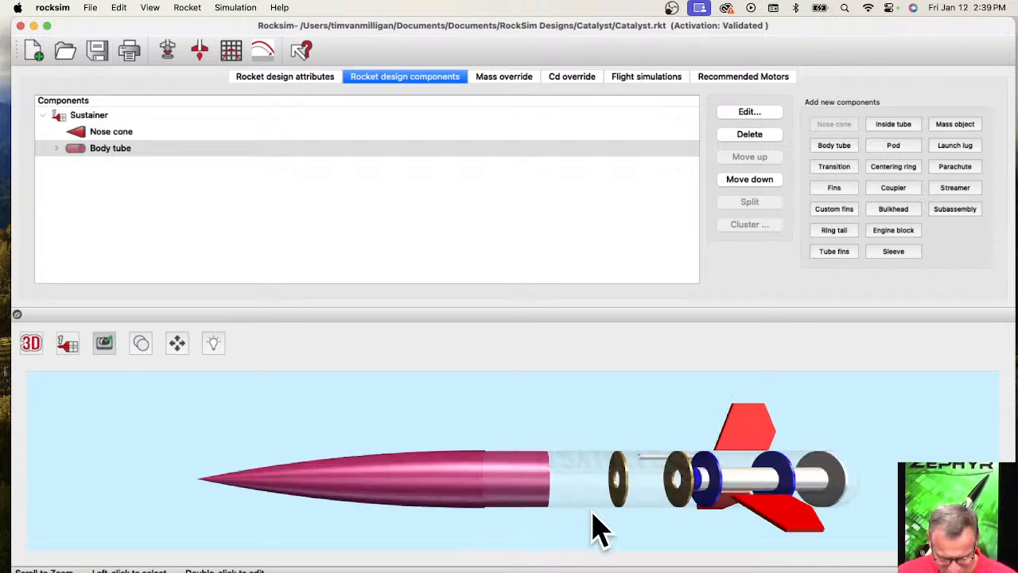
left_click_drag(634, 520, 597, 499)
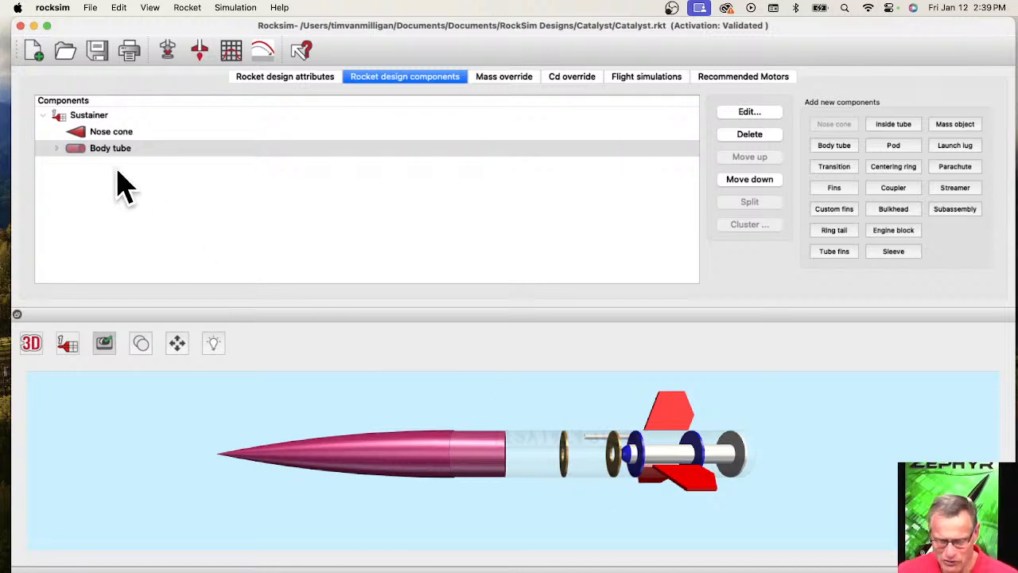
Add an inside tube to the body tube without using a database part and name it "Baffle Body Tube".
left_click(56, 149)
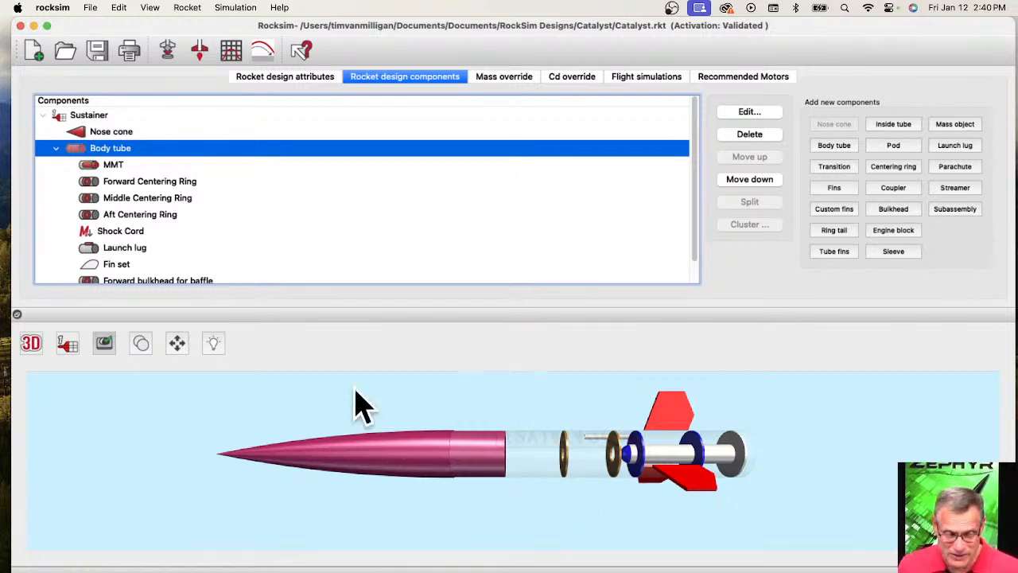
scroll(239, 275, "down", 1)
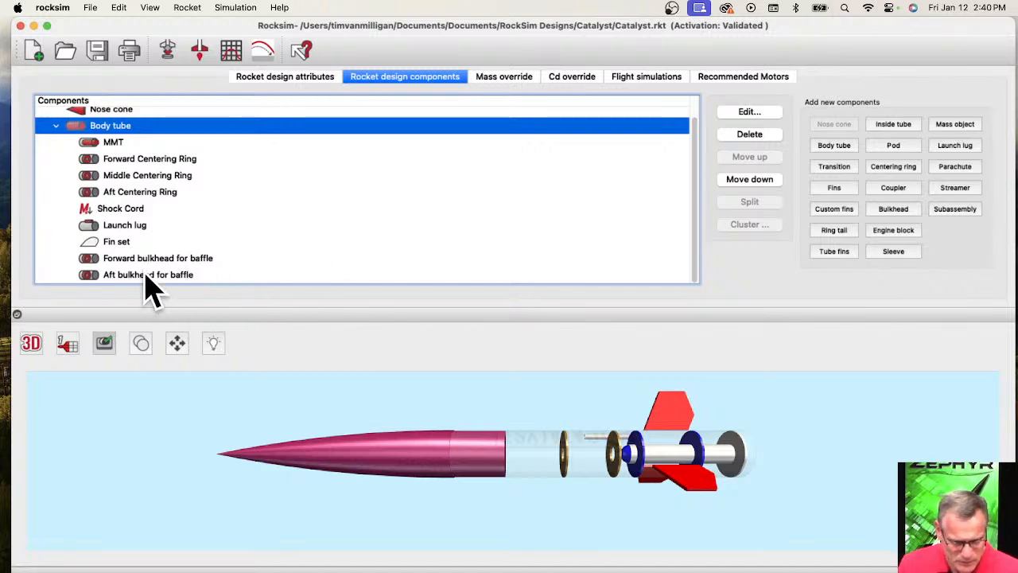
left_click(120, 260)
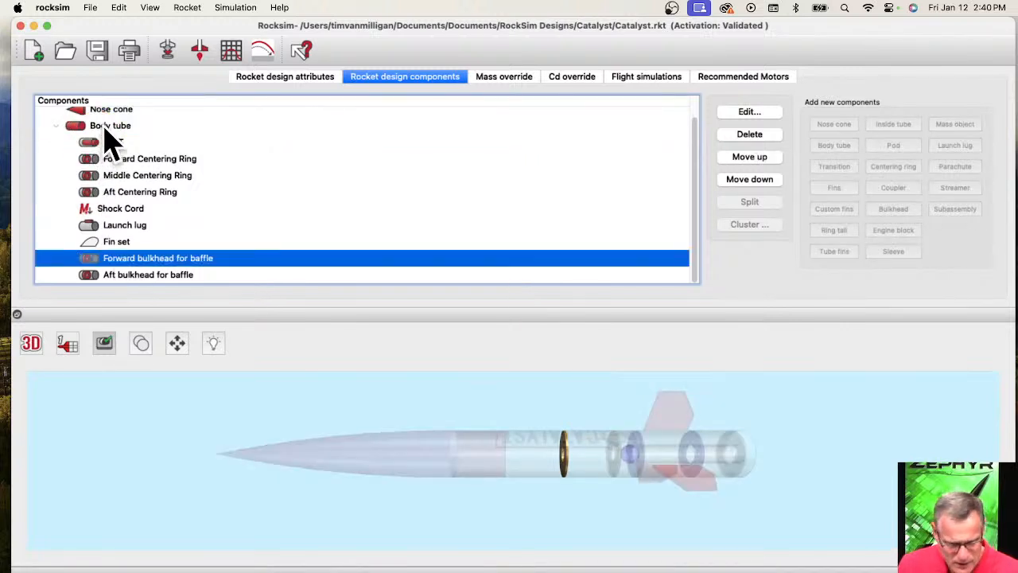
left_click(111, 144)
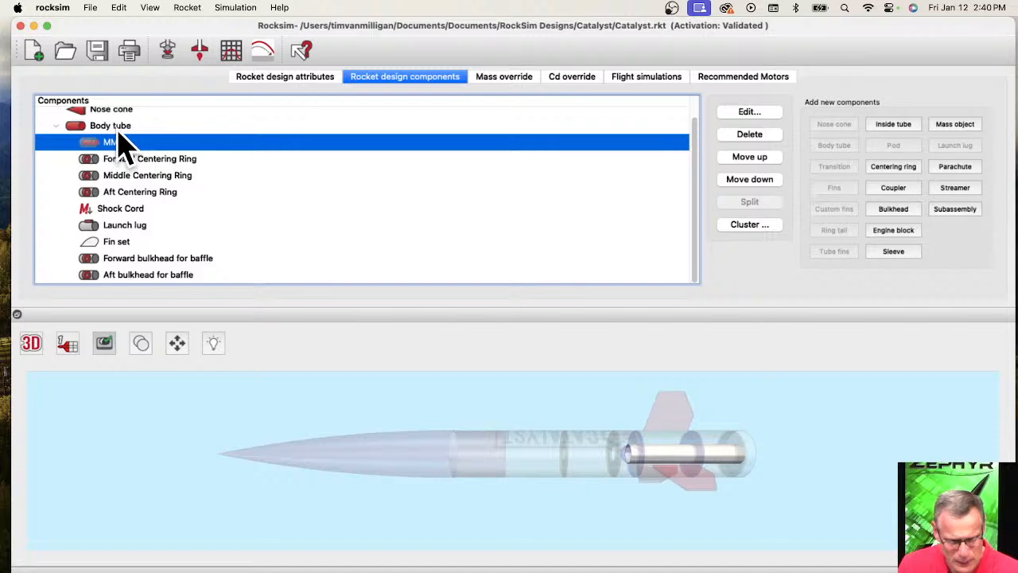
left_click(119, 133)
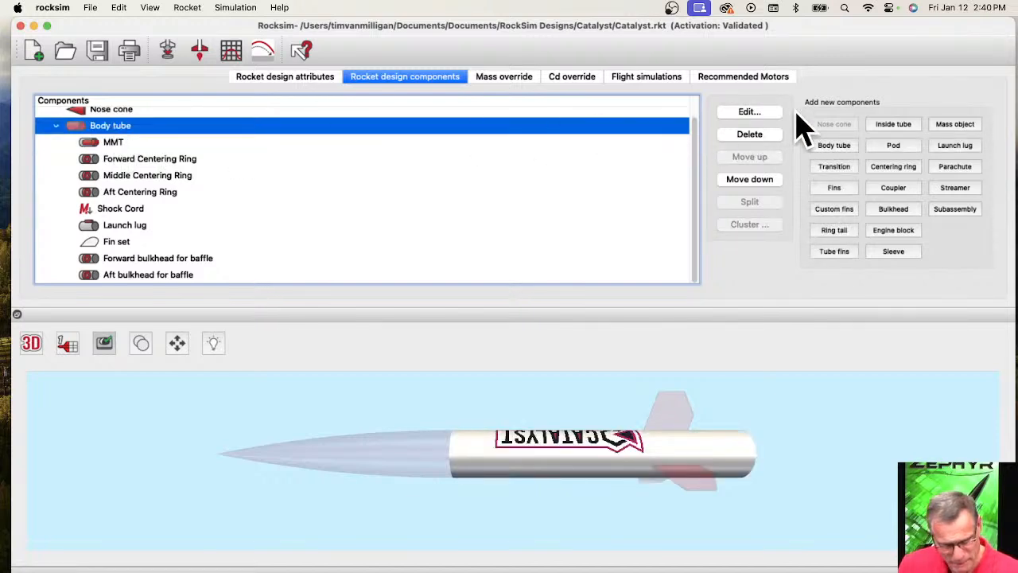
left_click(893, 126)
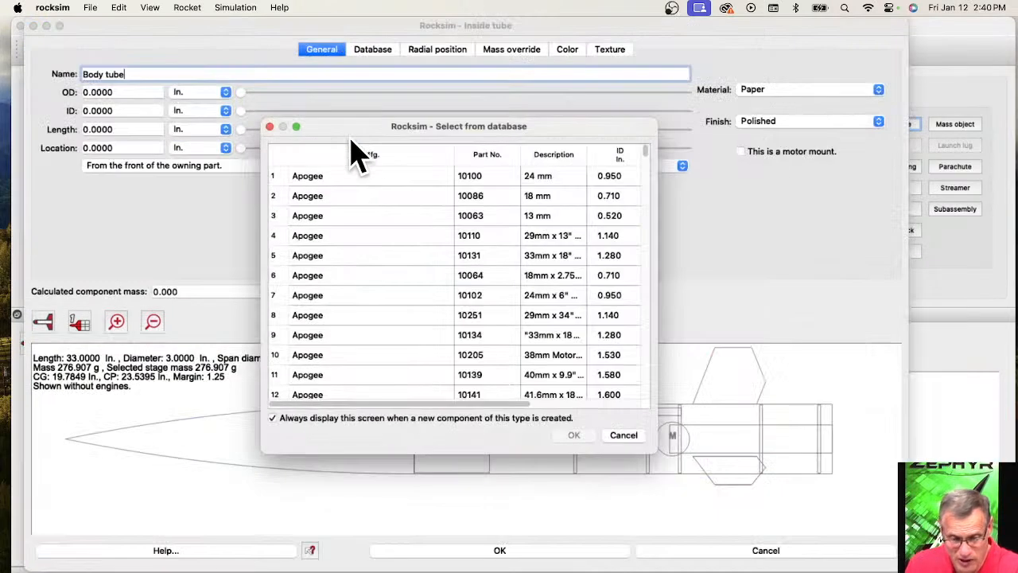
left_click(625, 435)
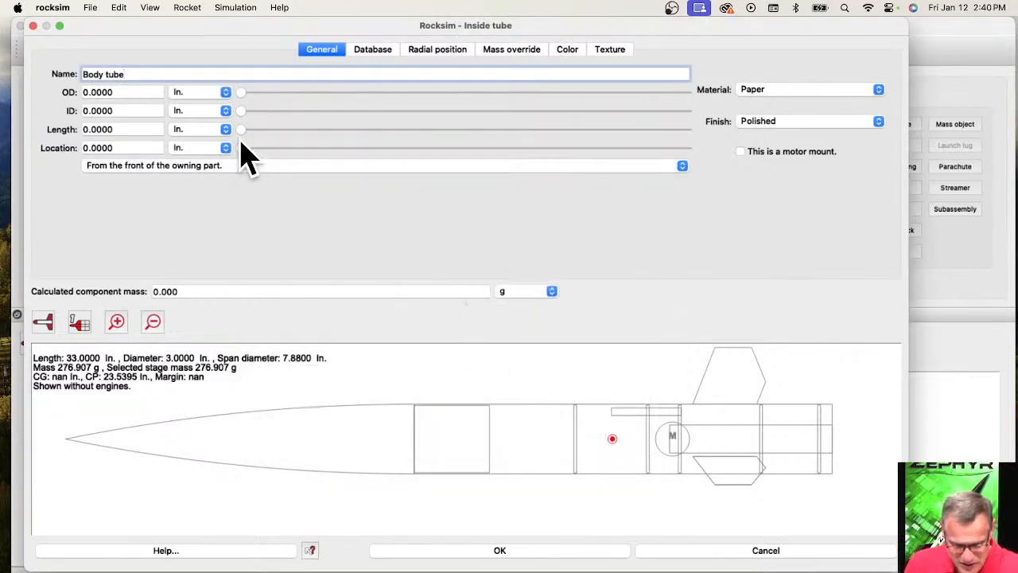
left_click_drag(129, 75, 77, 75)
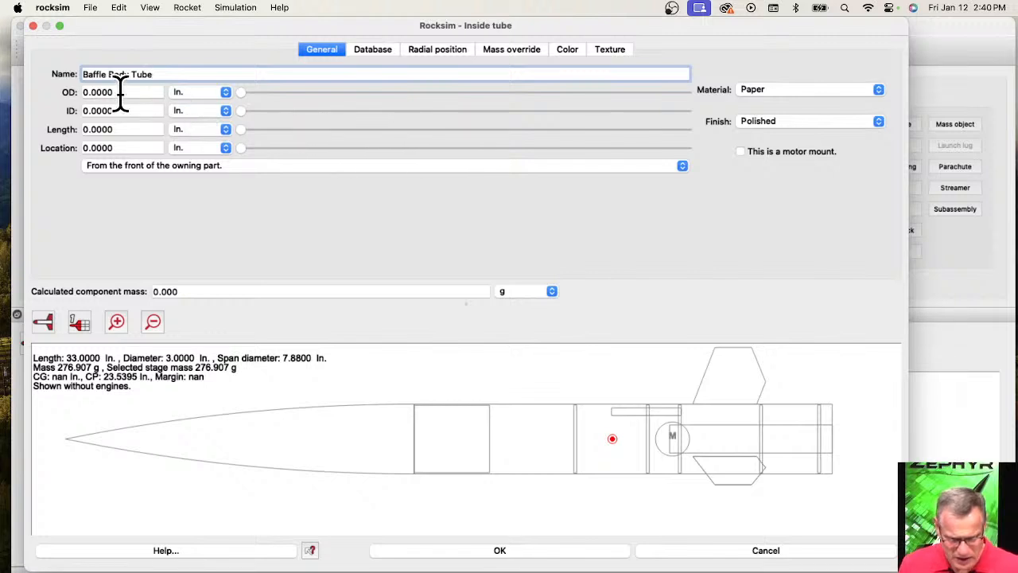
Set the baffle tube's outer diameter to .976 in., inner diameter to 0.950 in. and length to 2 in.
left_click(117, 93)
key("super+a")
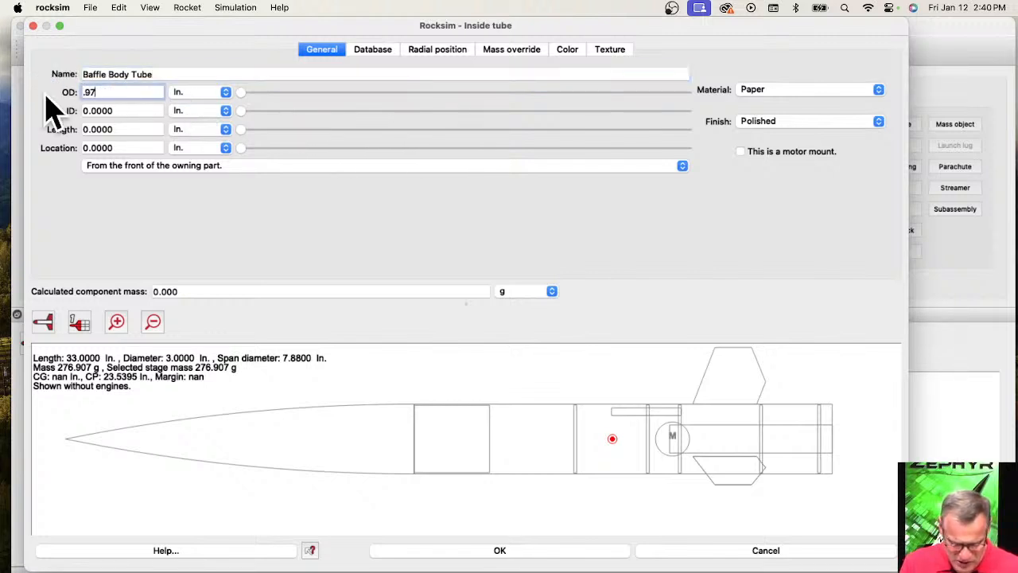
left_click(104, 109)
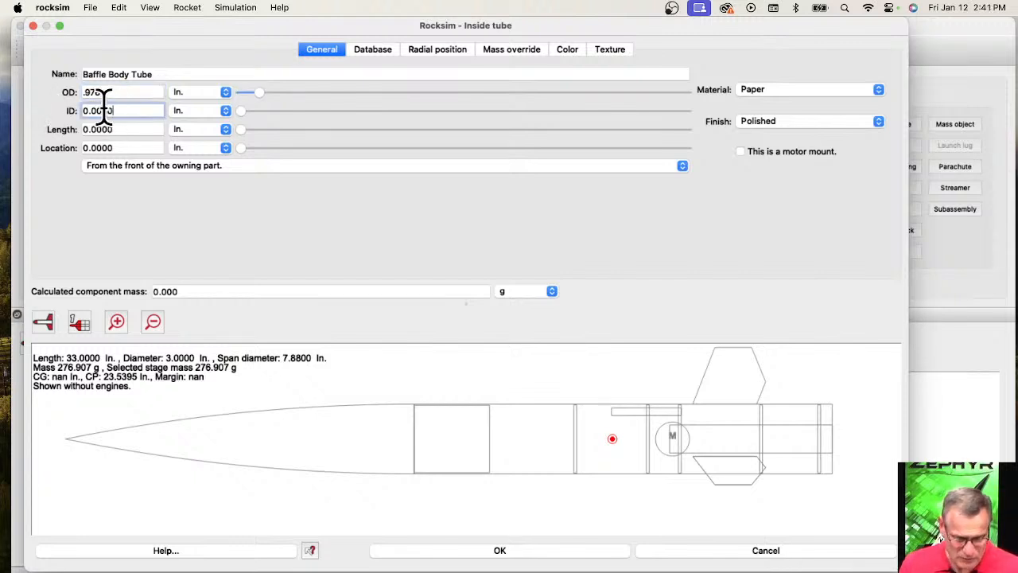
key("super+a")
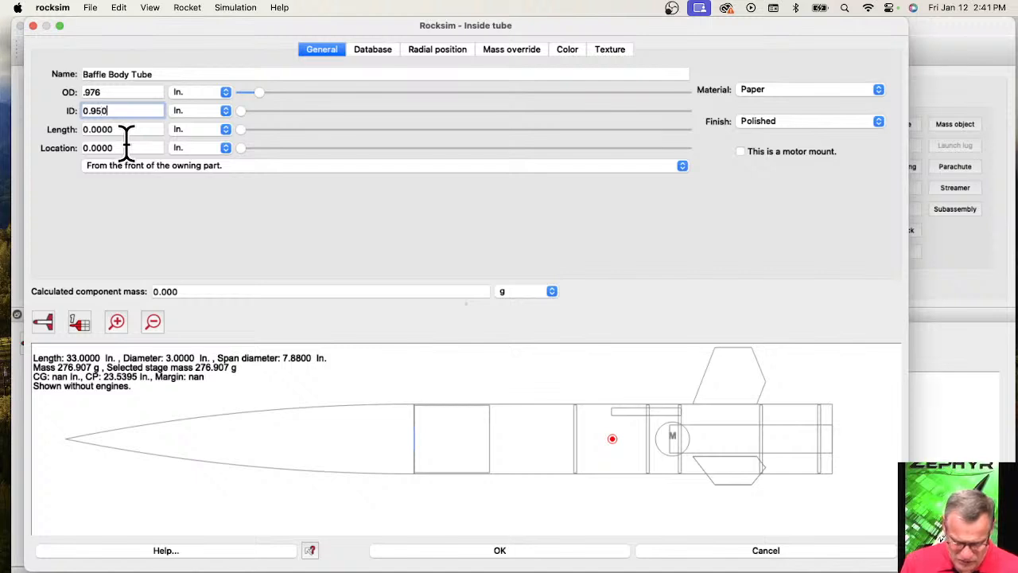
key("Tab")
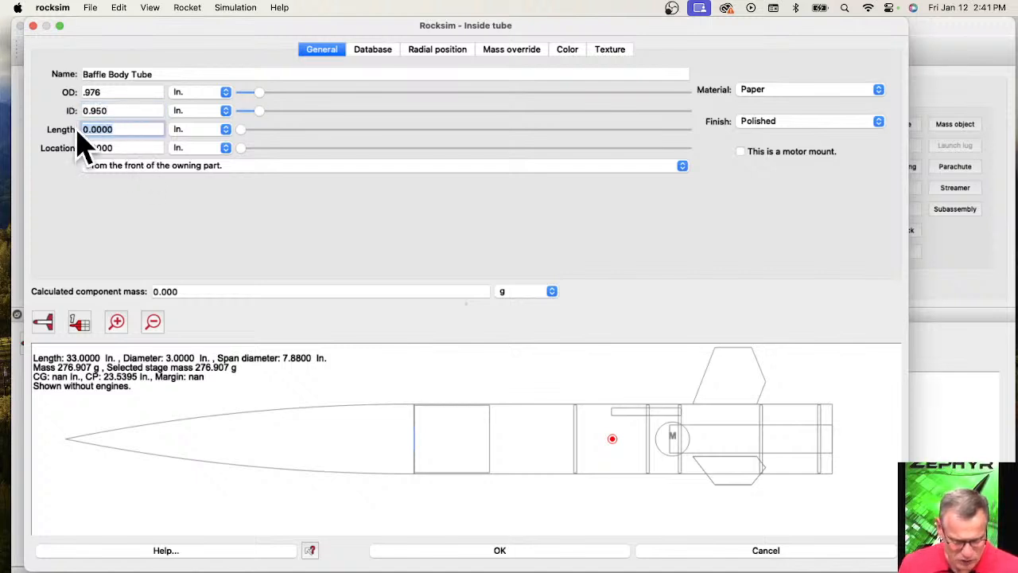
type("2")
key("Tab")
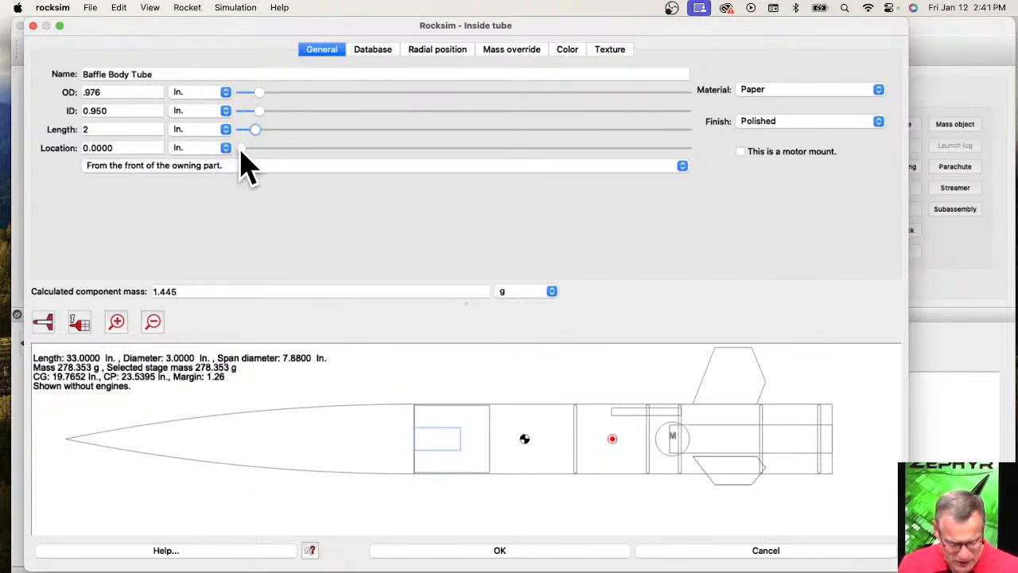
Position the baffle tube 8.25 in. from the front of the body tube and accept the new component.
mouse_move(242, 150)
left_mouse_down()
mouse_move(497, 152)
mouse_move(494, 167)
mouse_move(486, 156)
mouse_move(447, 156)
left_mouse_up()
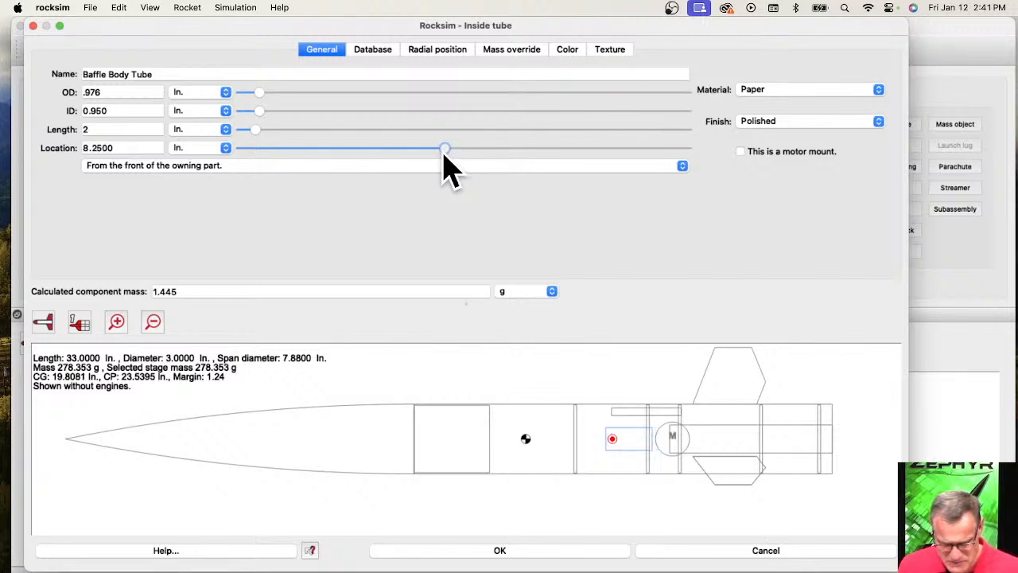
scroll(636, 448, "up", 3)
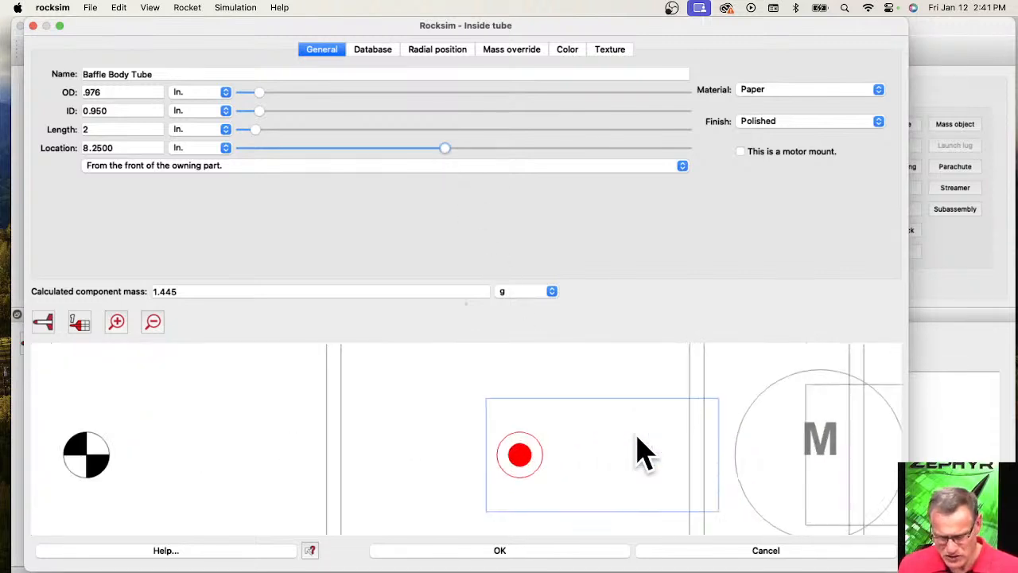
scroll(648, 434, "down", 3)
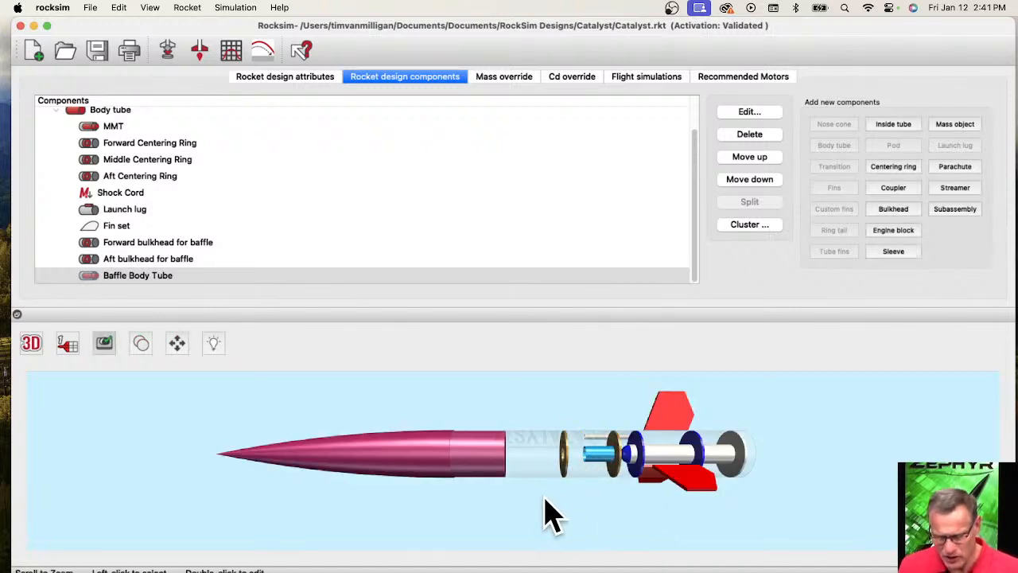
Offset Baffle Body Tube from the rocket's centerline with a radial distance of 0.875 in.
left_click_drag(581, 495, 640, 493)
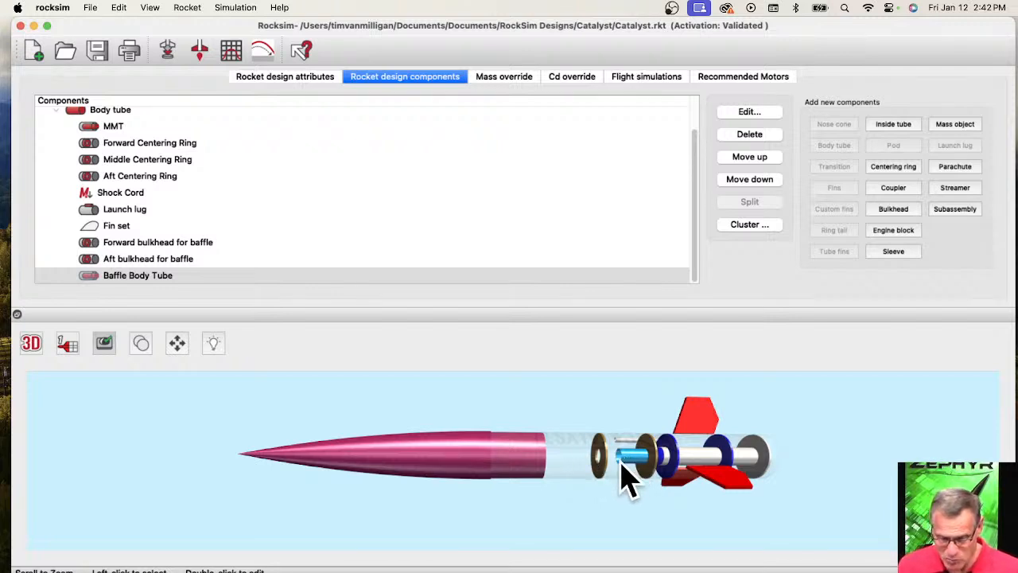
left_click(127, 277)
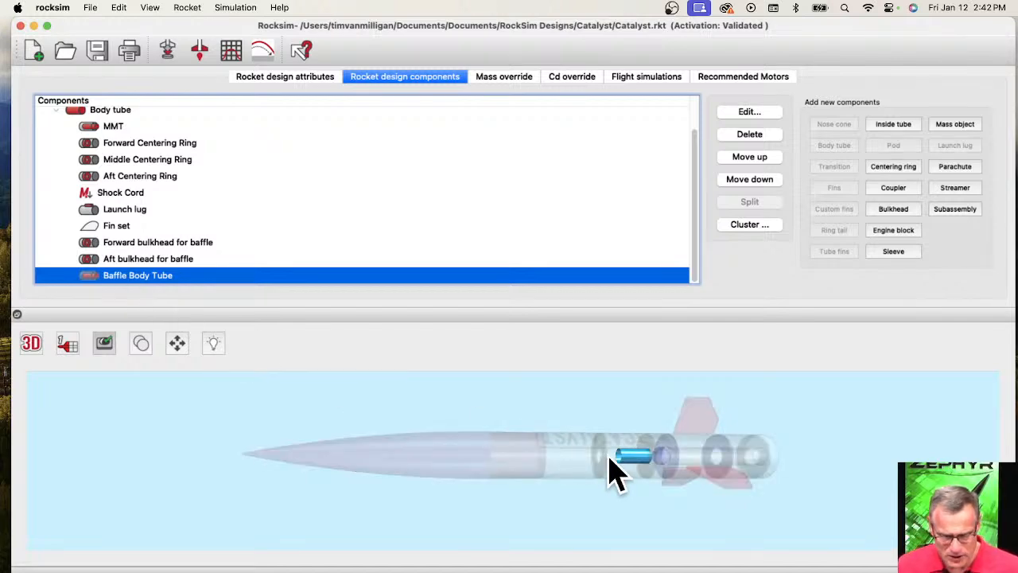
double_click(617, 473)
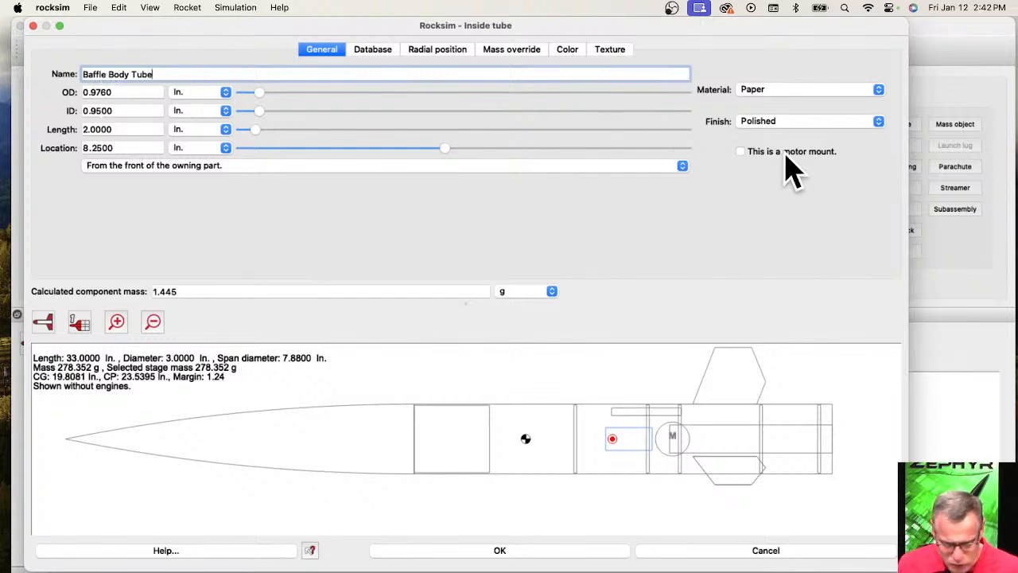
left_click(424, 52)
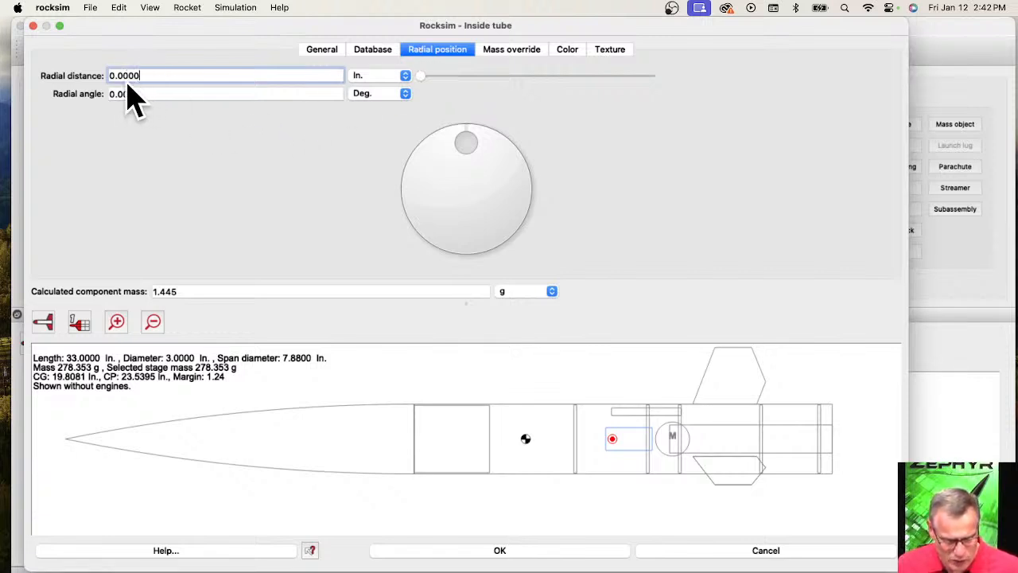
mouse_move(421, 78)
left_mouse_down()
mouse_move(441, 80)
mouse_move(431, 79)
left_mouse_up()
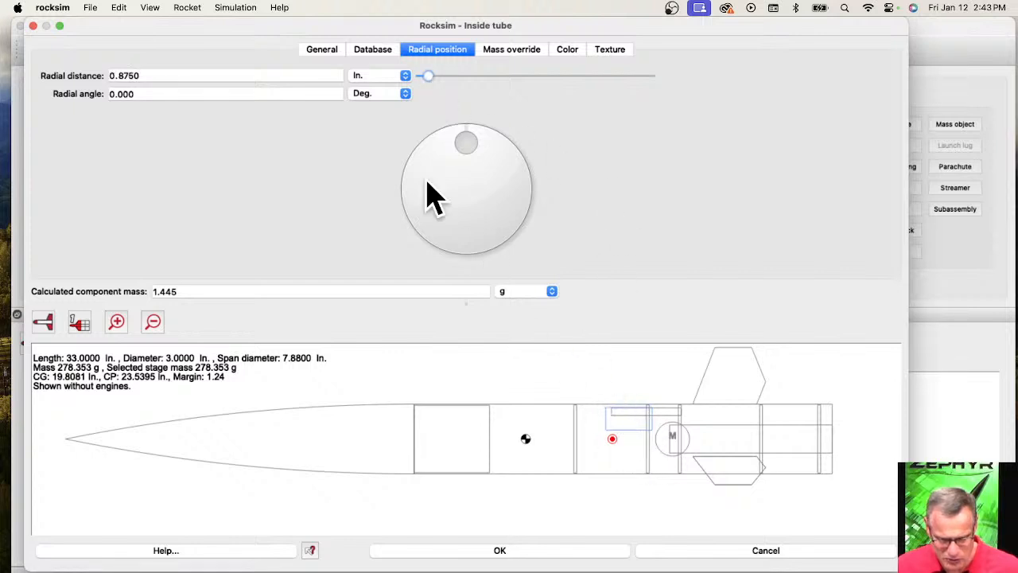
left_click(585, 553)
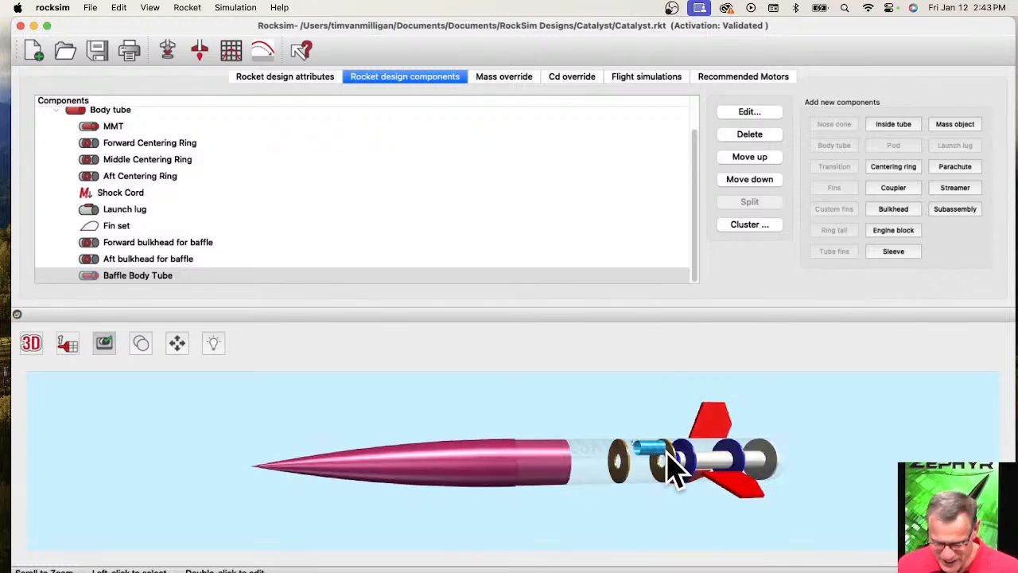
Open Aft bulkhead for baffle for editing and turn on automatic calculation of its known values.
scroll(680, 469, "up", 3)
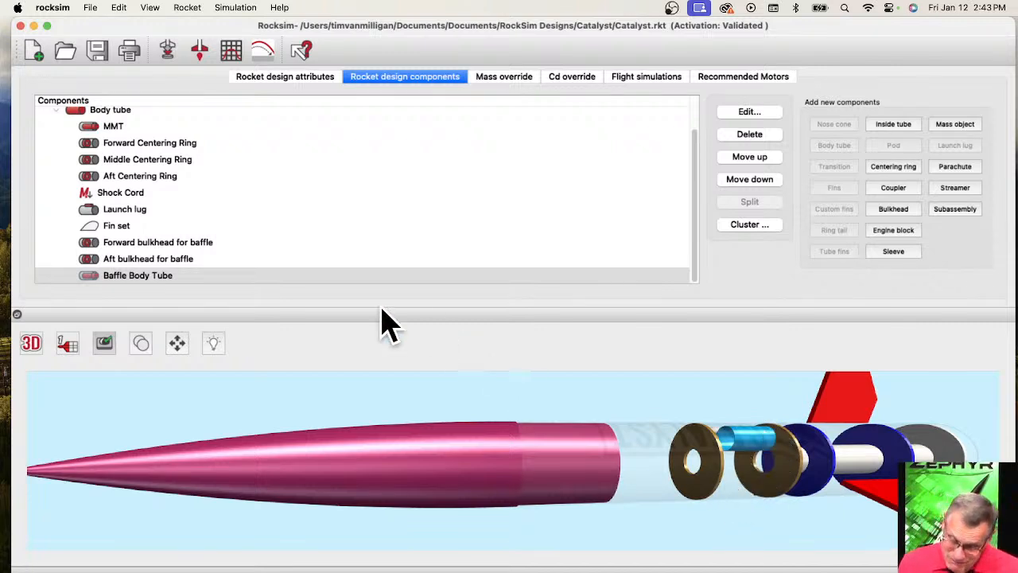
left_click(126, 261)
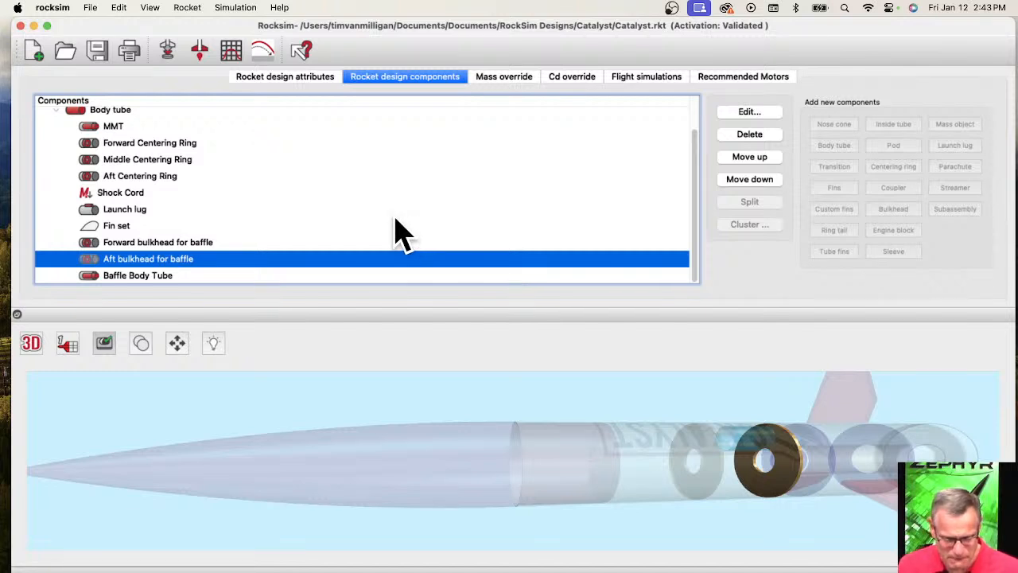
double_click(166, 258)
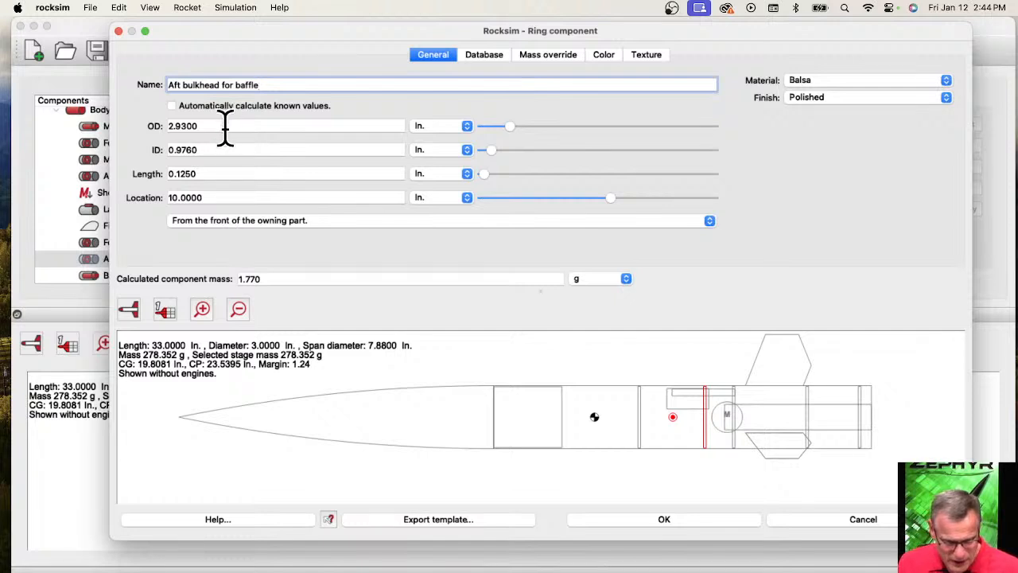
left_click(210, 151)
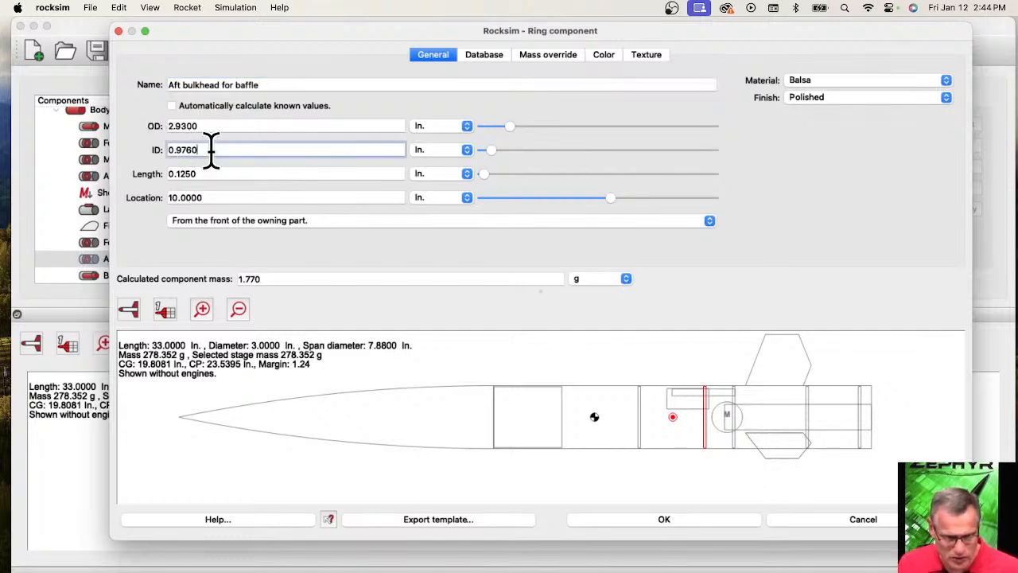
left_click_drag(211, 151, 159, 150)
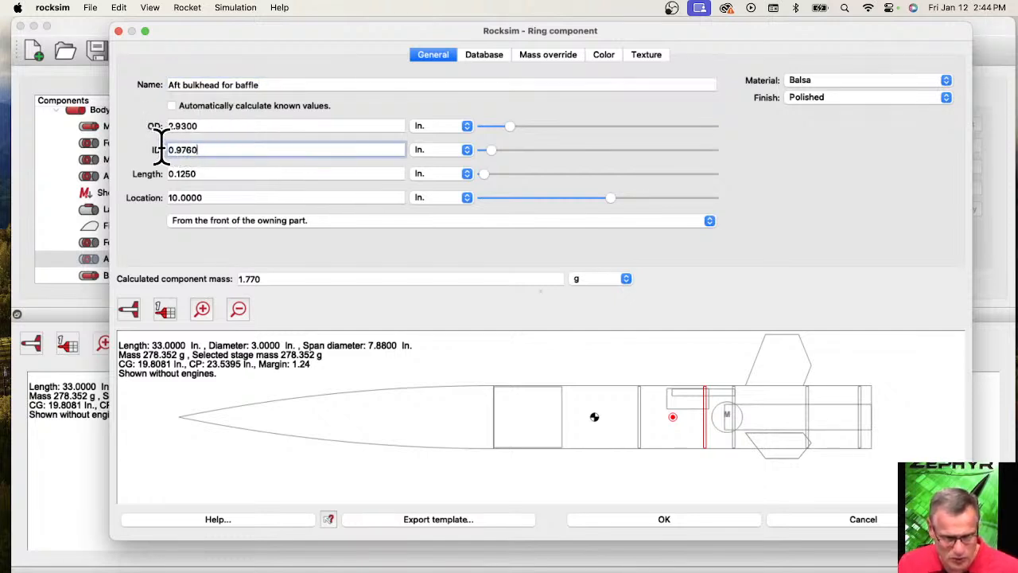
left_click(172, 107)
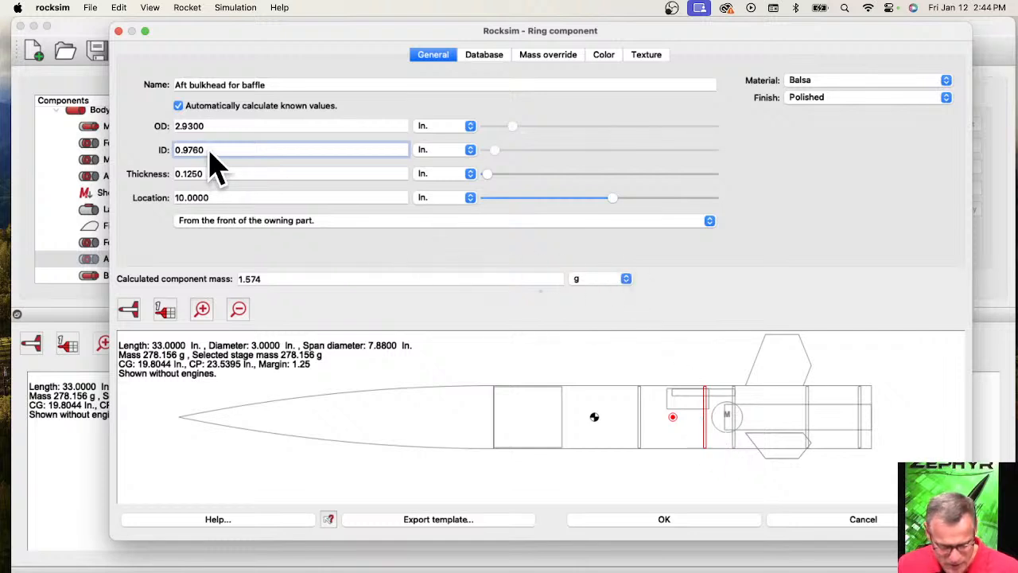
Show the rocket in 3D within the bulkhead editor and examine how the offset baffle tube meets the aft bulkhead.
left_click(129, 314)
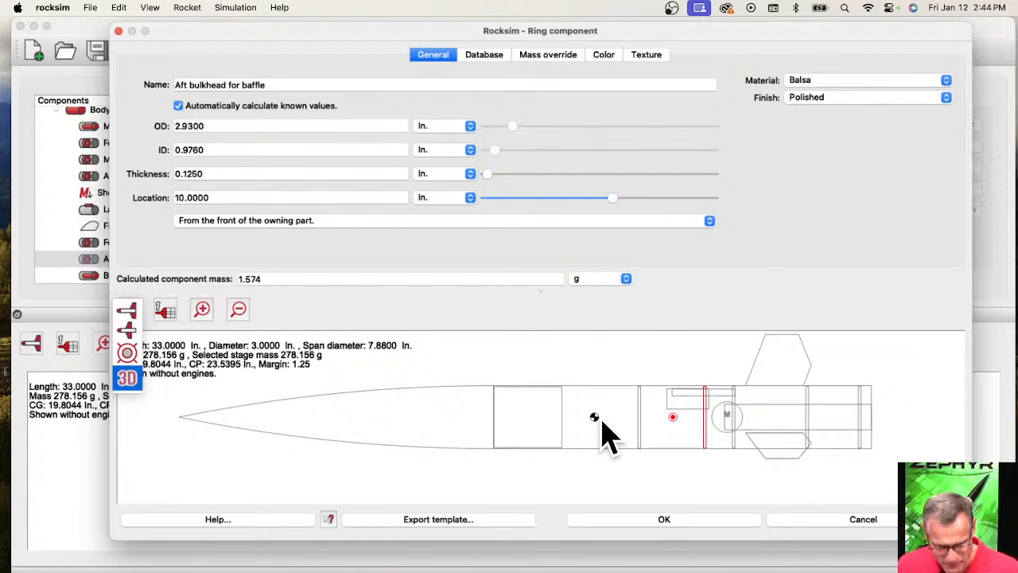
scroll(583, 408, "up", 5)
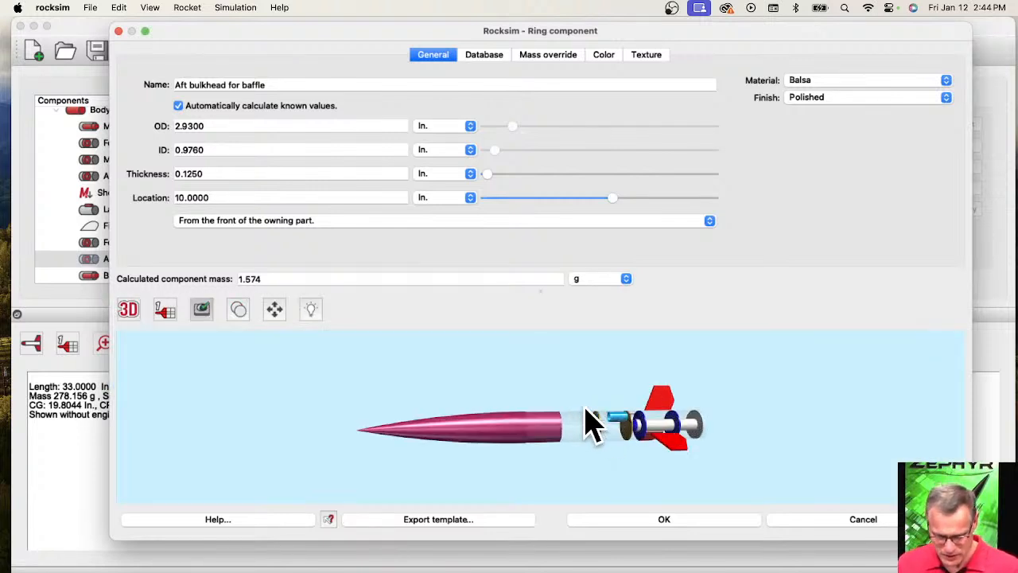
scroll(592, 422, "up", 3)
scroll(688, 468, "up", 4)
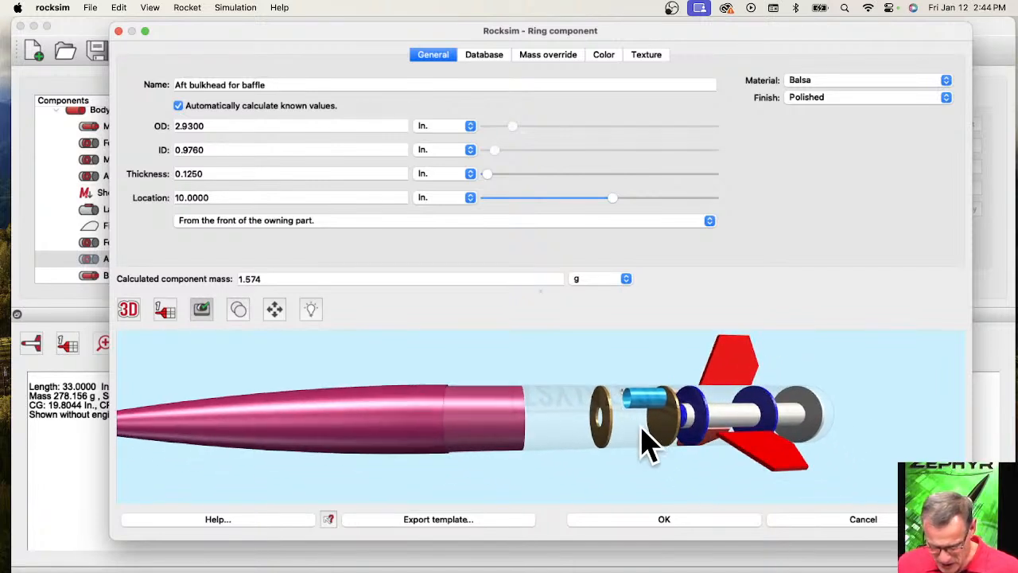
left_click_drag(649, 445, 359, 481)
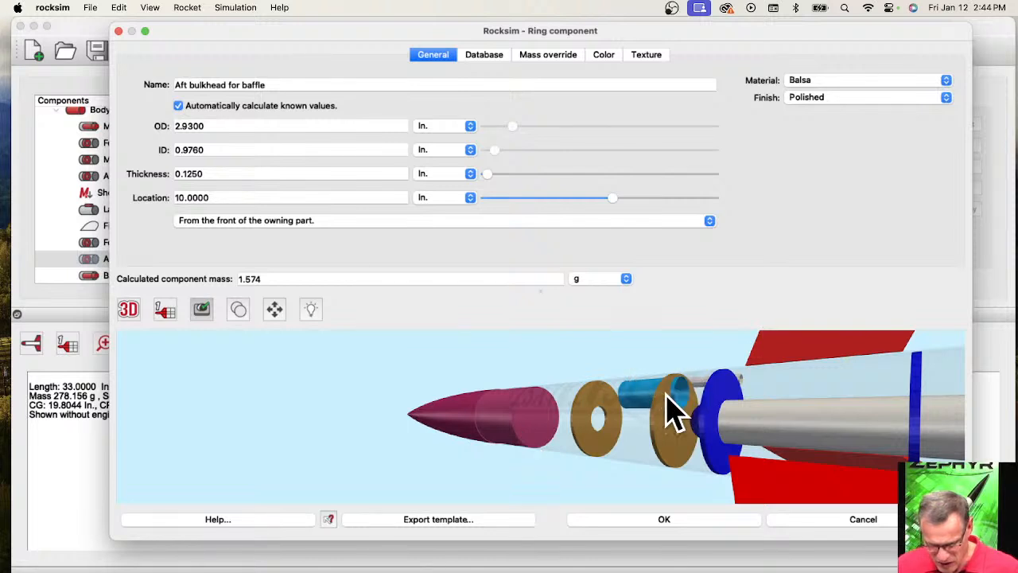
left_click_drag(602, 491, 513, 460)
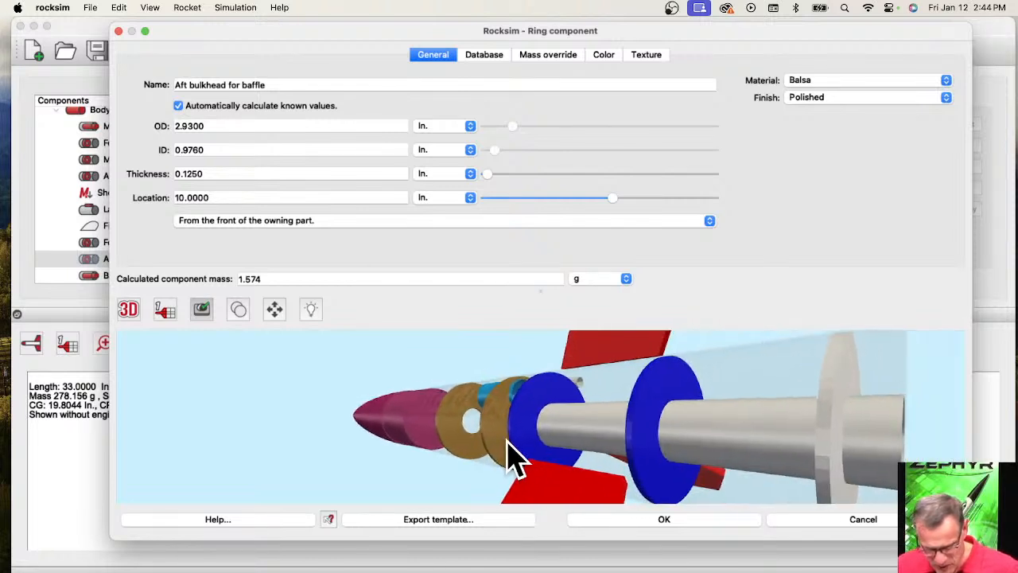
left_click_drag(513, 397, 684, 433)
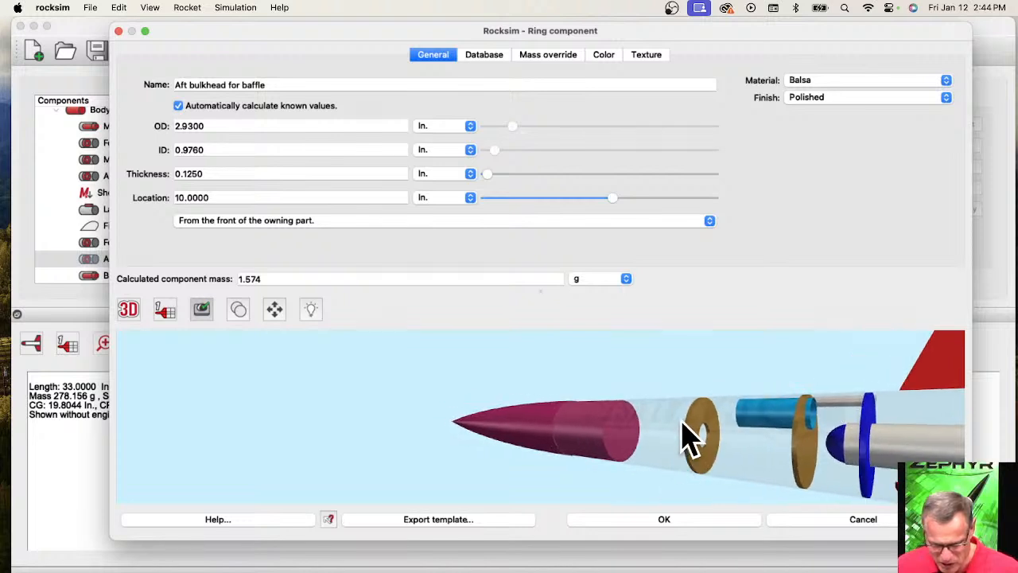
left_click_drag(595, 418, 720, 477)
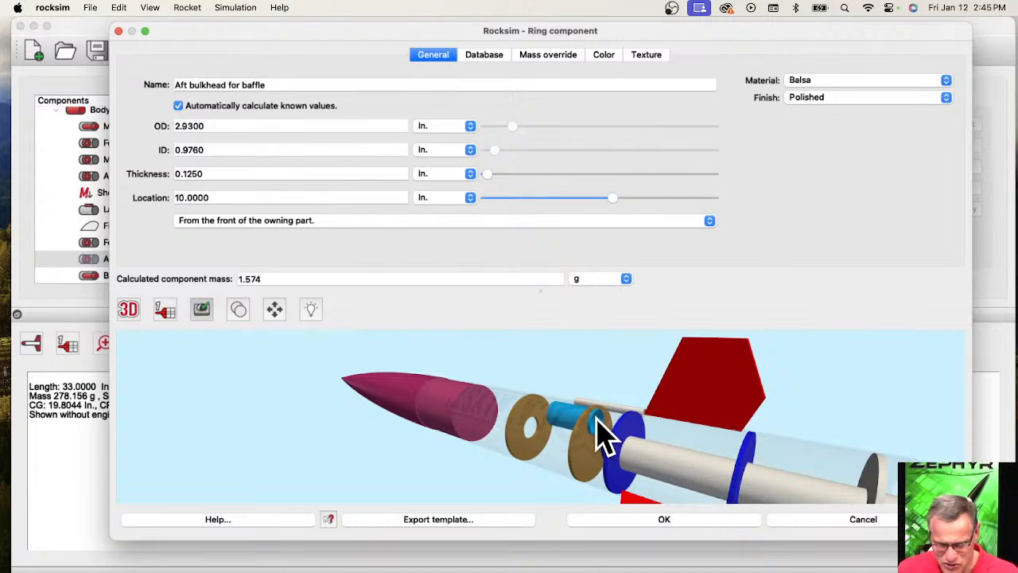
Examine the baffle tube and bulkheads from several angles in 3D and close the aft bulkhead editor without saving its changes.
mouse_move(630, 451)
left_mouse_down()
mouse_move(641, 473)
mouse_move(611, 448)
mouse_move(625, 466)
mouse_move(697, 463)
mouse_move(646, 440)
left_mouse_up()
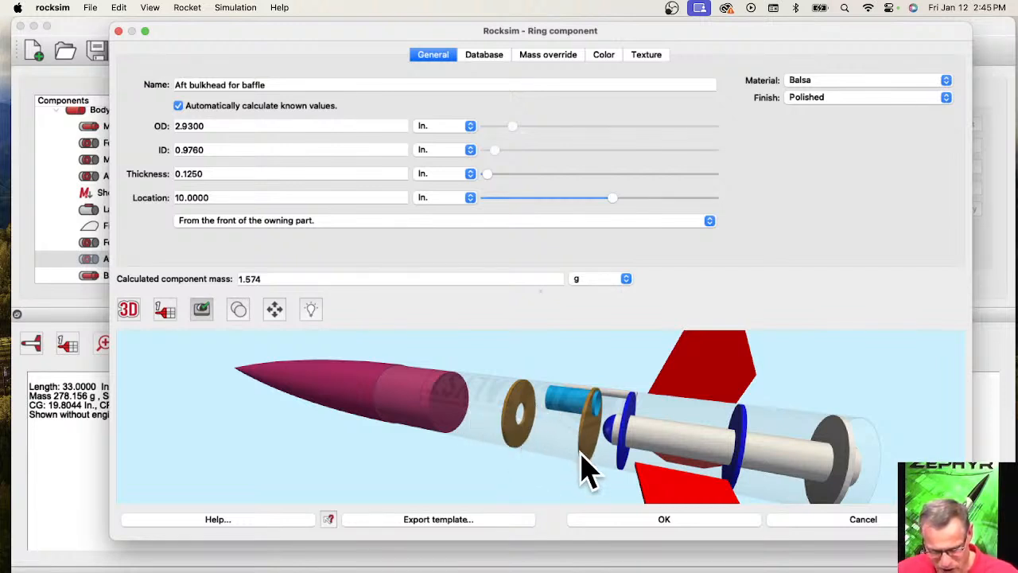
left_click_drag(576, 447, 667, 444)
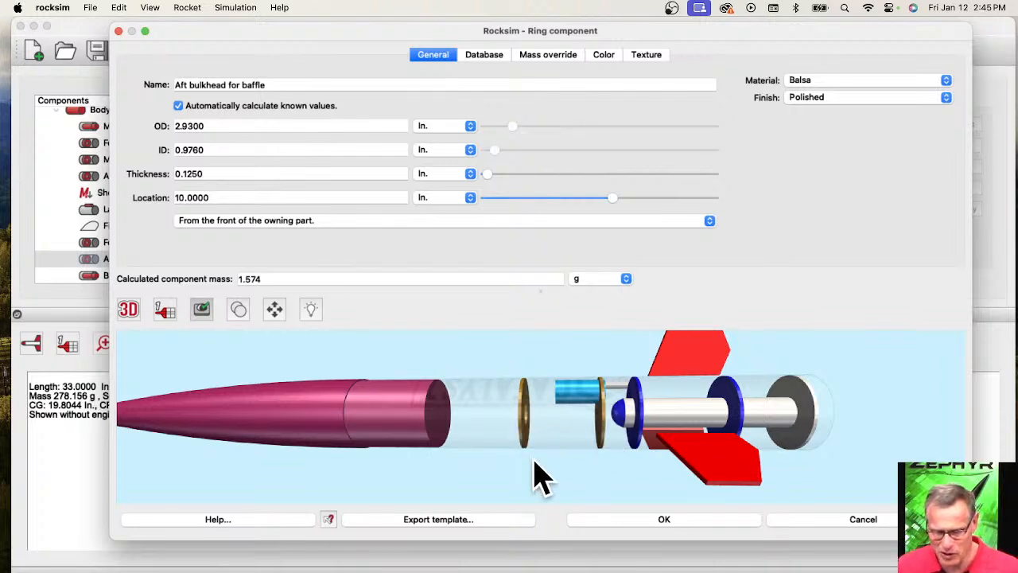
left_click_drag(541, 477, 512, 473)
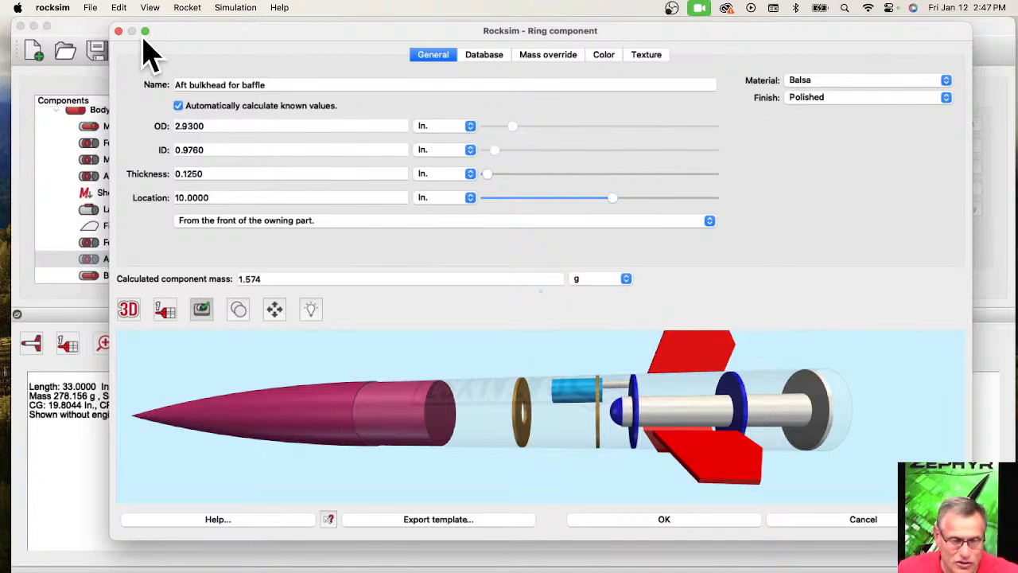
mouse_move(143, 35)
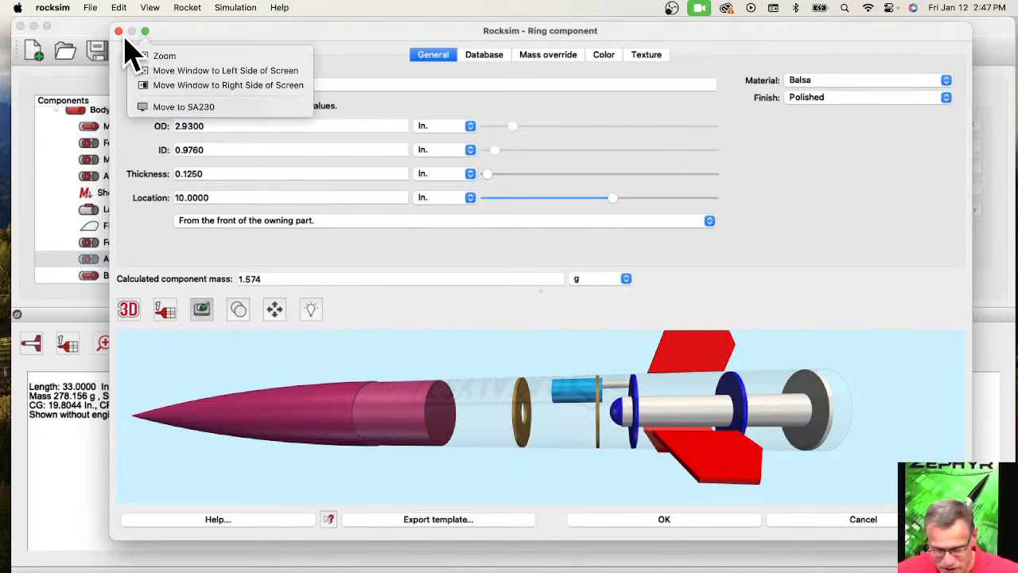
left_click(873, 532)
left_click(873, 531)
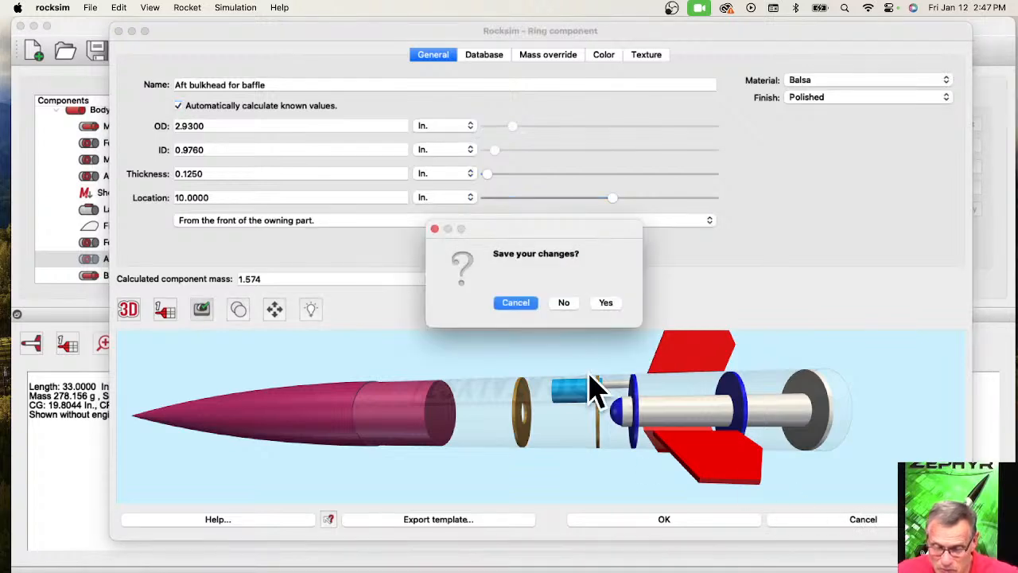
left_click(564, 303)
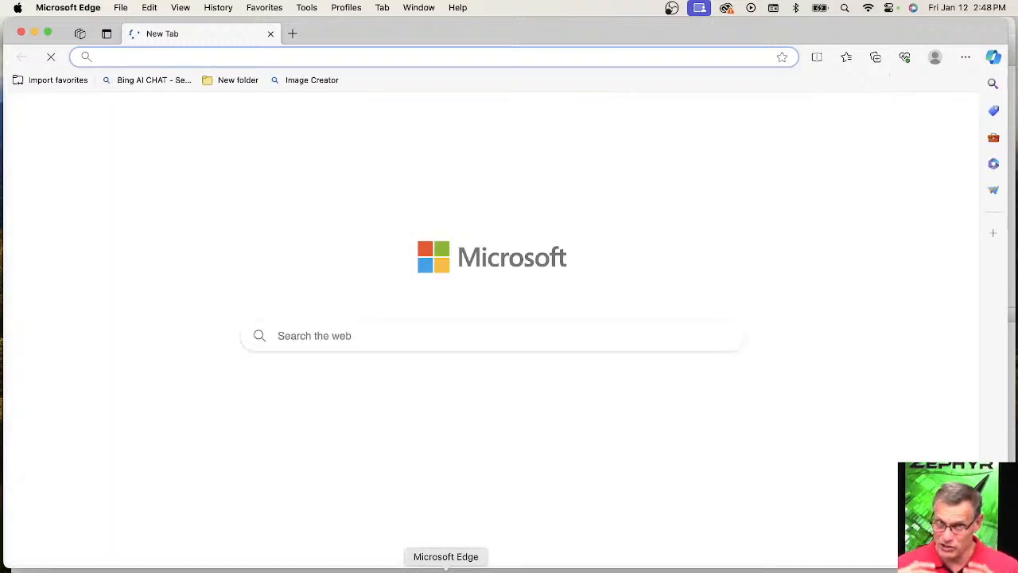
Switch to Microsoft Edge and open the Launch Visualizer site at rocksim.com.
left_click(146, 57)
type("rocksim.com")
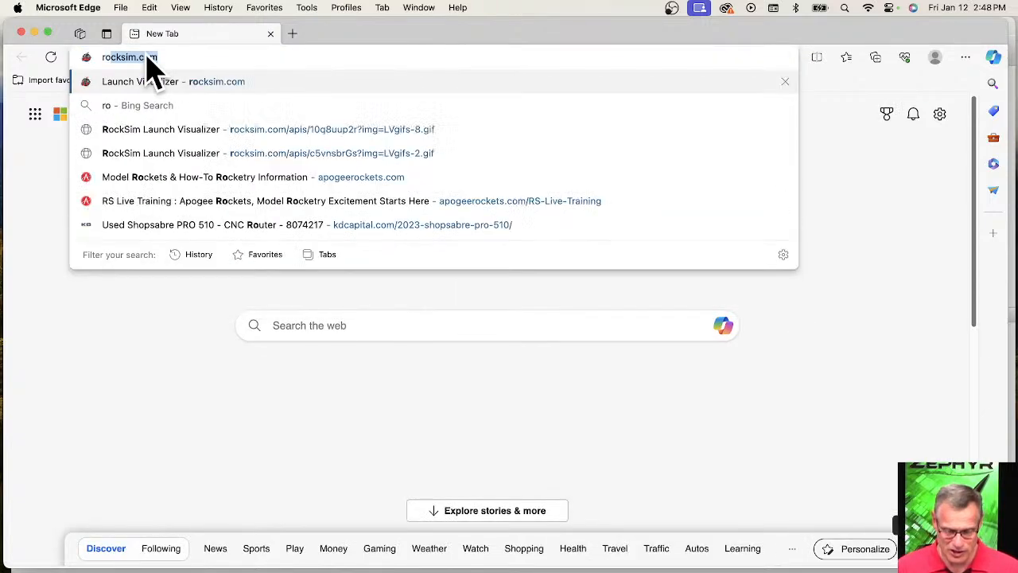
key("Return")
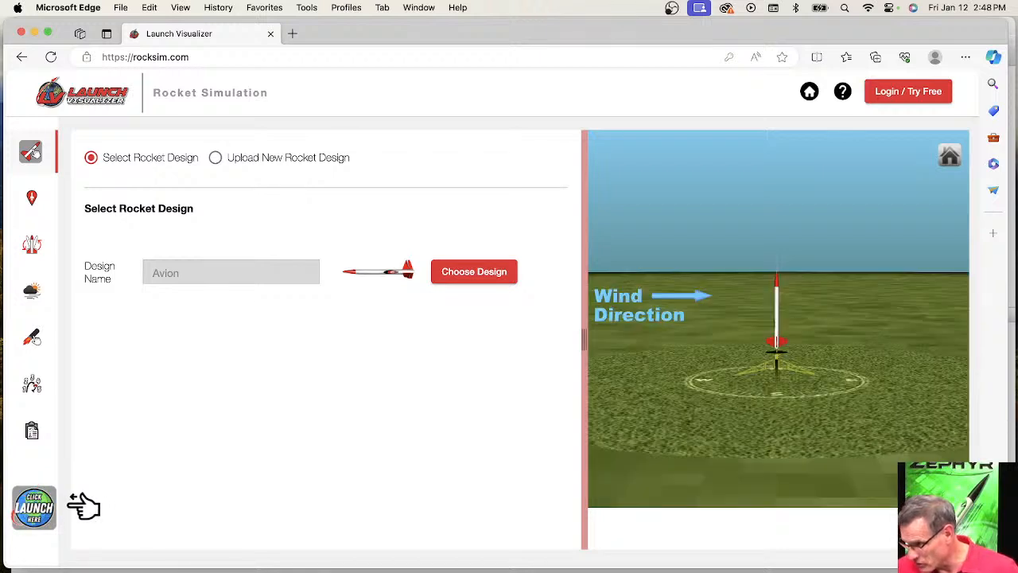
Sign in to Launch Visualizer with the saved account e-mail and password, and check the account's user type and available credits.
left_click(915, 94)
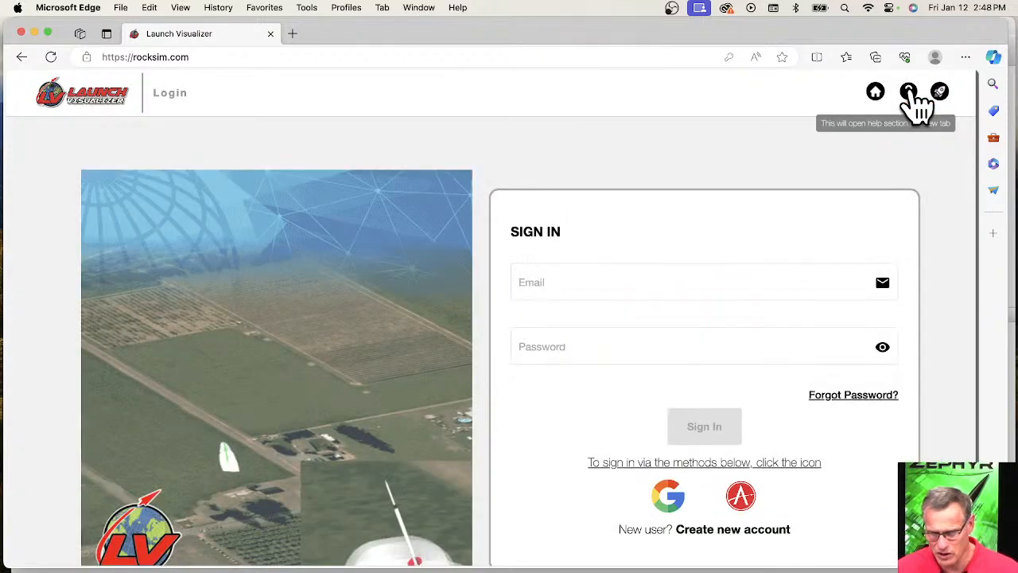
left_click(546, 288)
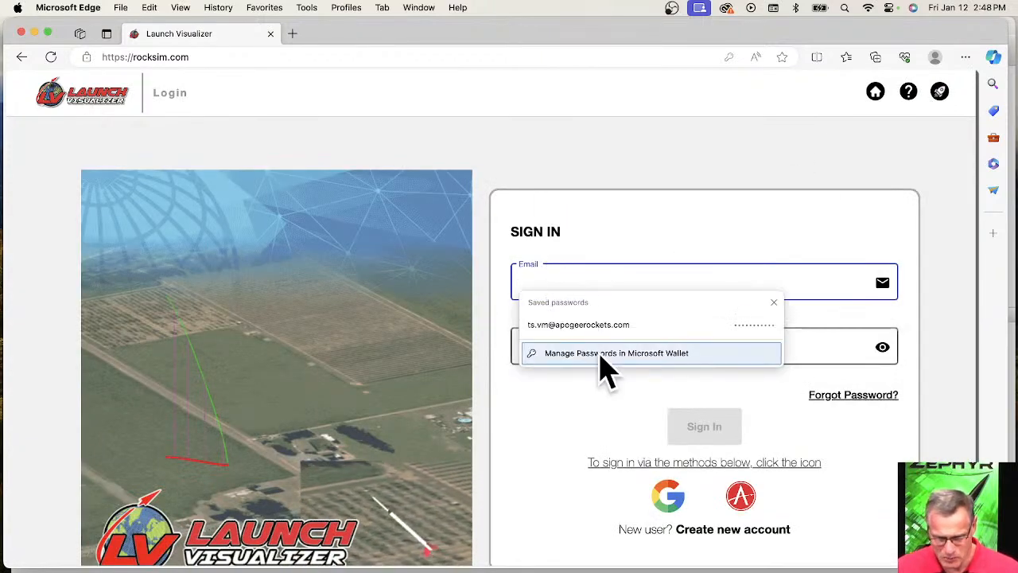
left_click(602, 326)
left_click(708, 431)
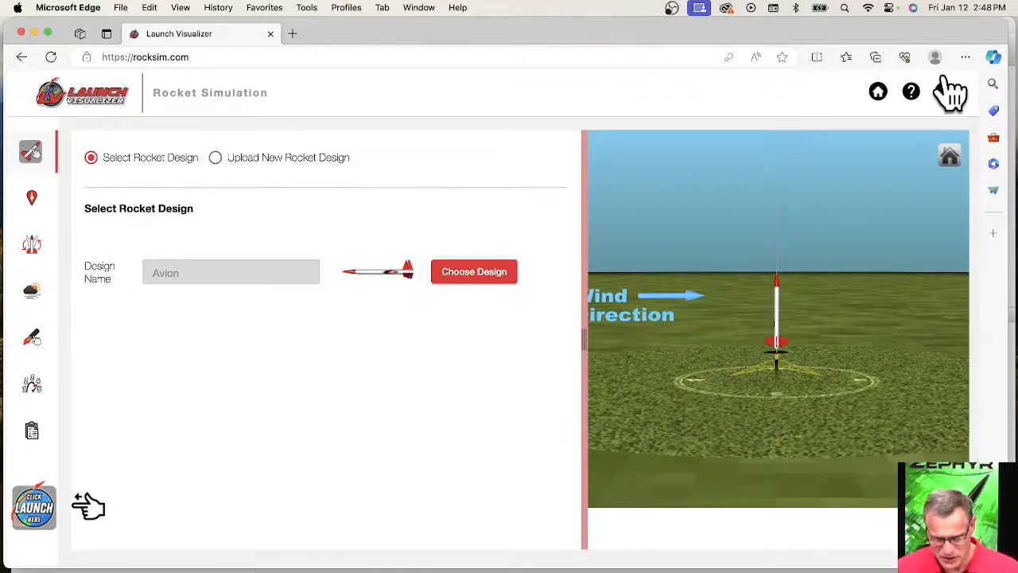
left_click(944, 93)
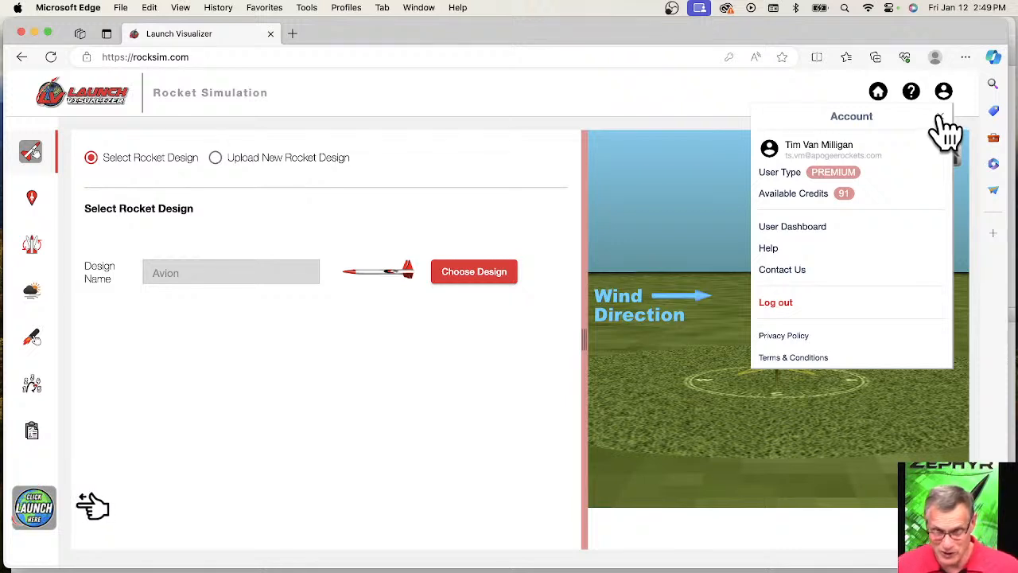
left_click(942, 115)
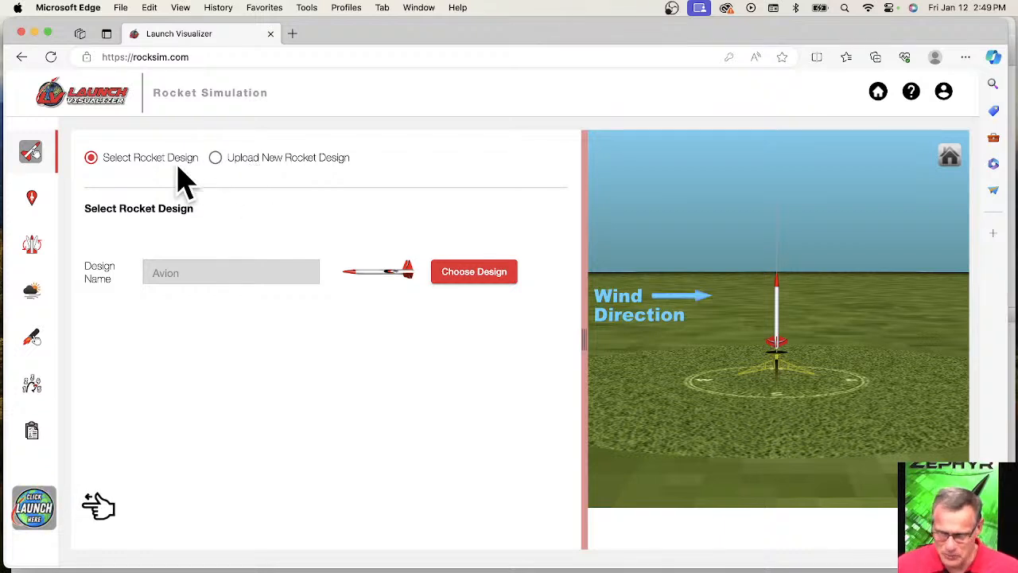
Load the Zephyr rocket from the user designs and inspect it up close on the launch pad.
left_click(462, 280)
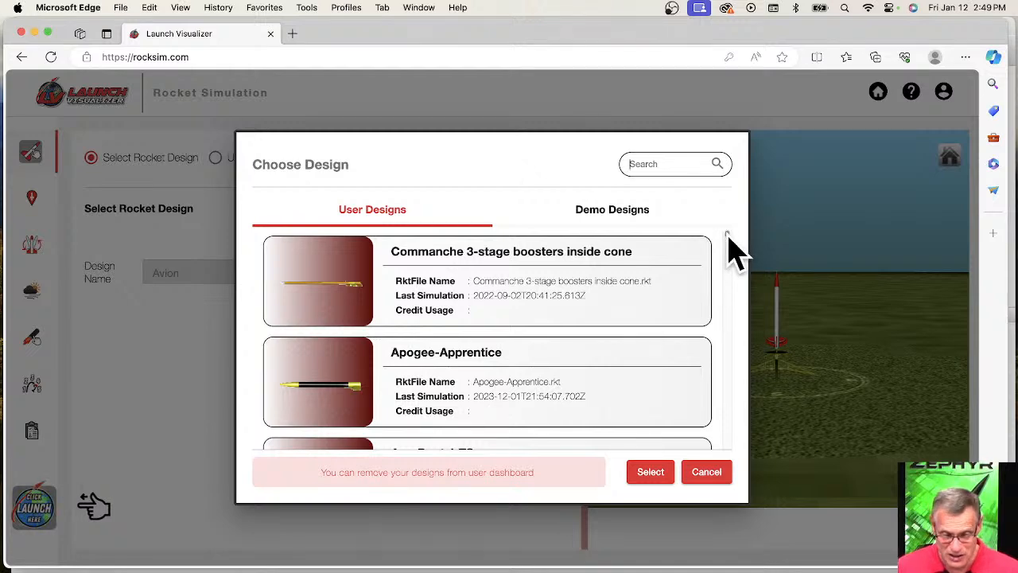
scroll(729, 242, "down", 3)
scroll(730, 239, "down", 3)
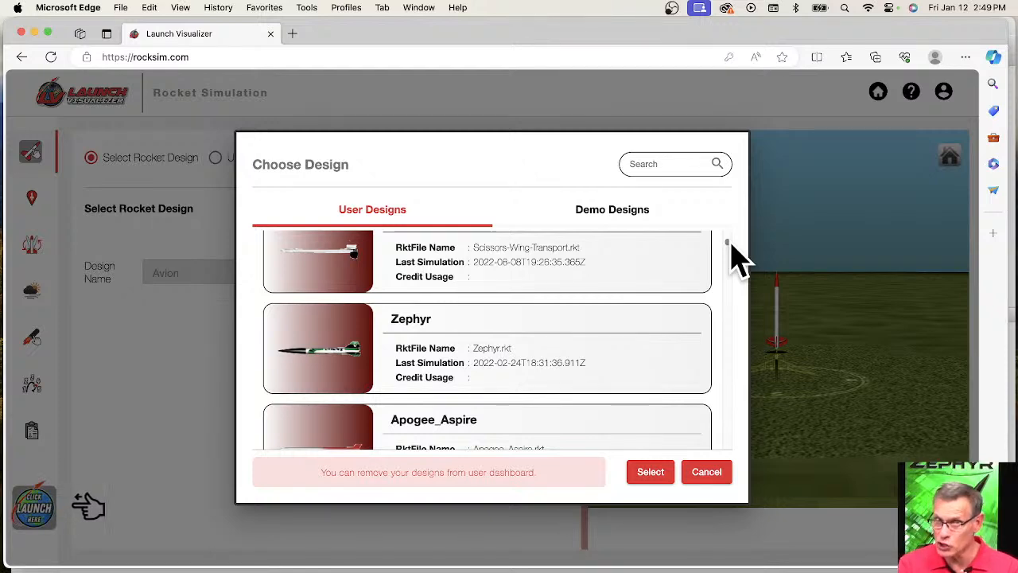
left_click(333, 362)
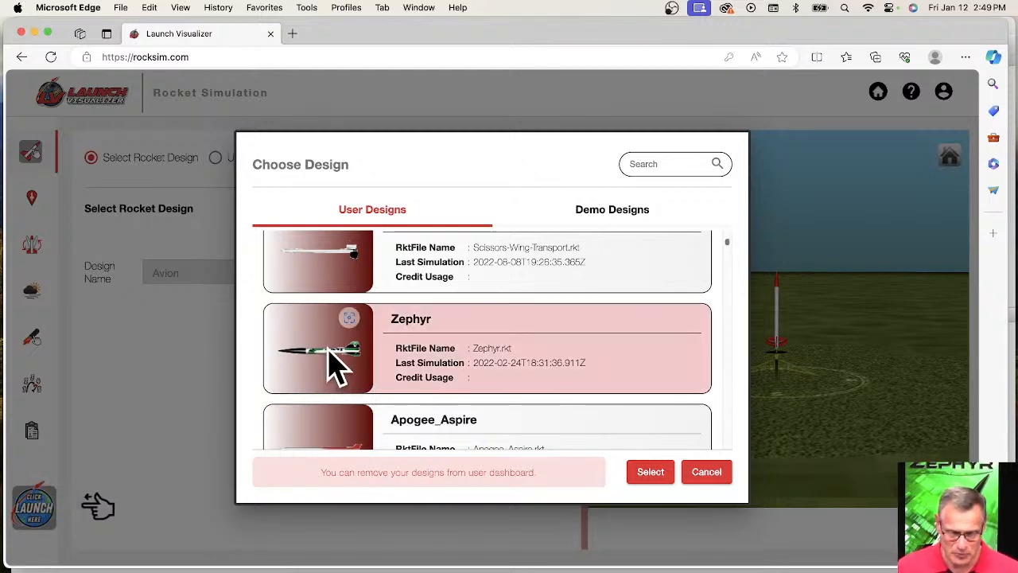
left_click(648, 472)
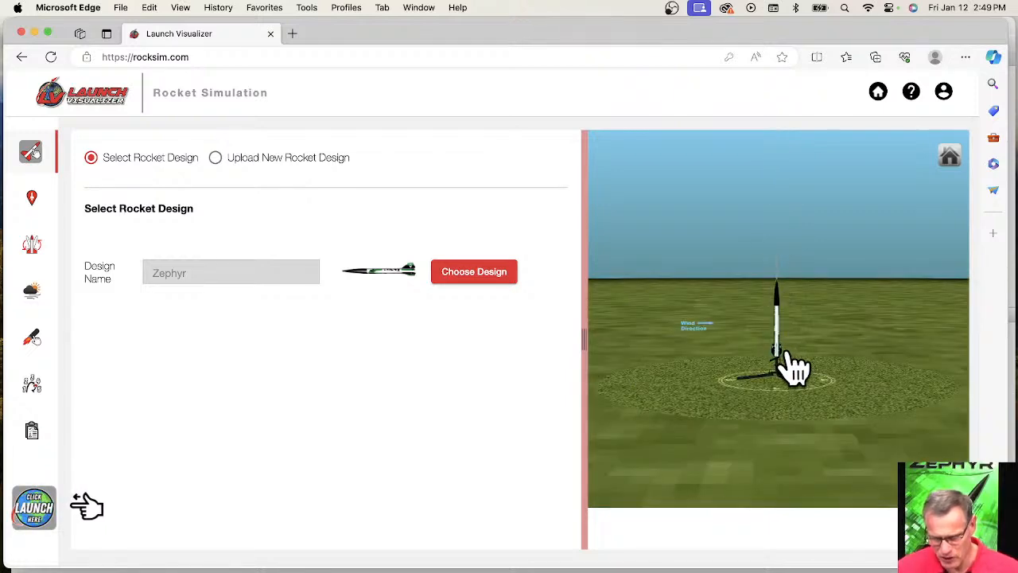
scroll(795, 368, "up", 2)
scroll(795, 368, "up", 2)
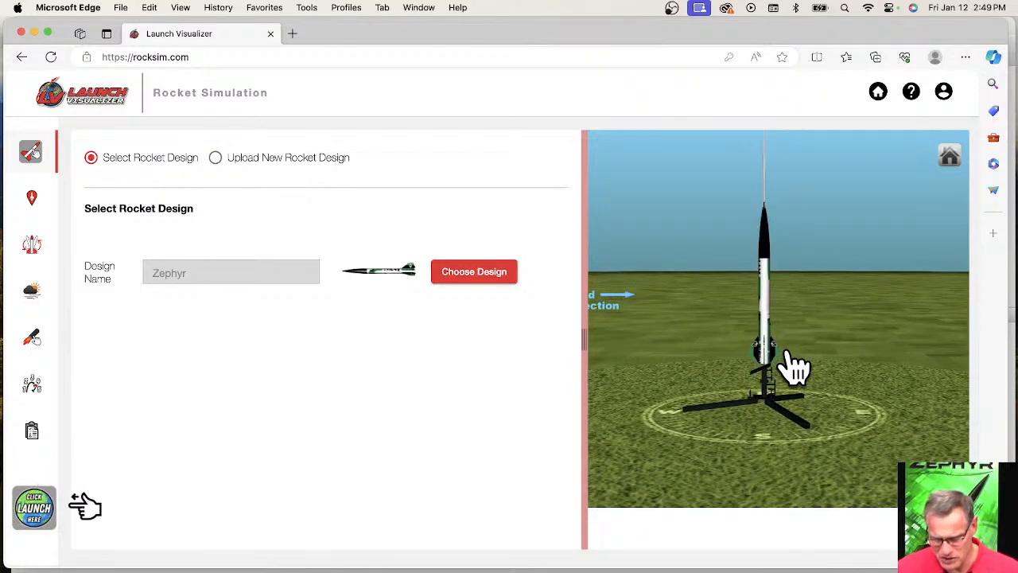
Find the public launch sites matching "exas" and set Tripoli Northern Texas Prefect as the launch site.
left_click(32, 198)
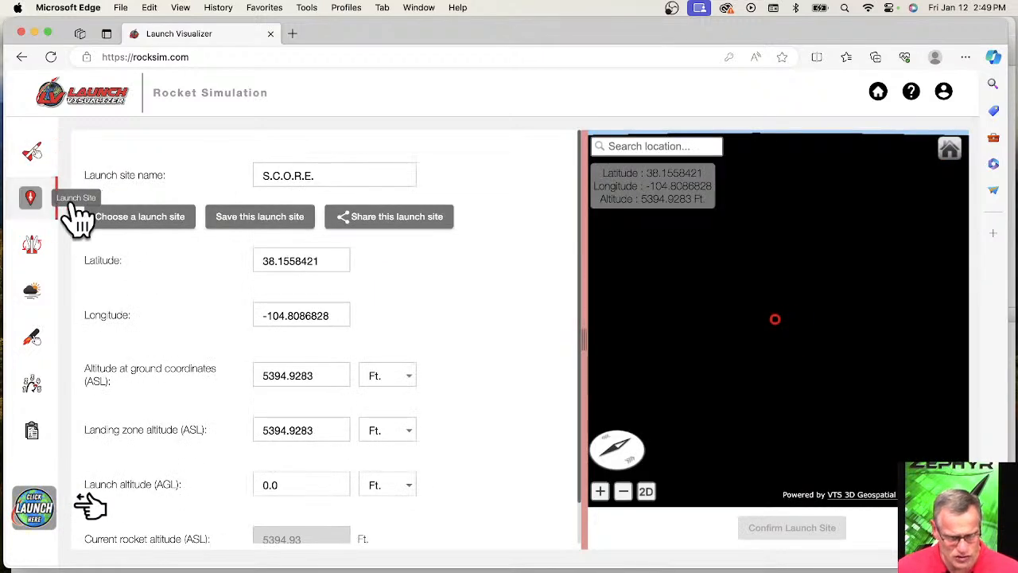
left_click(156, 233)
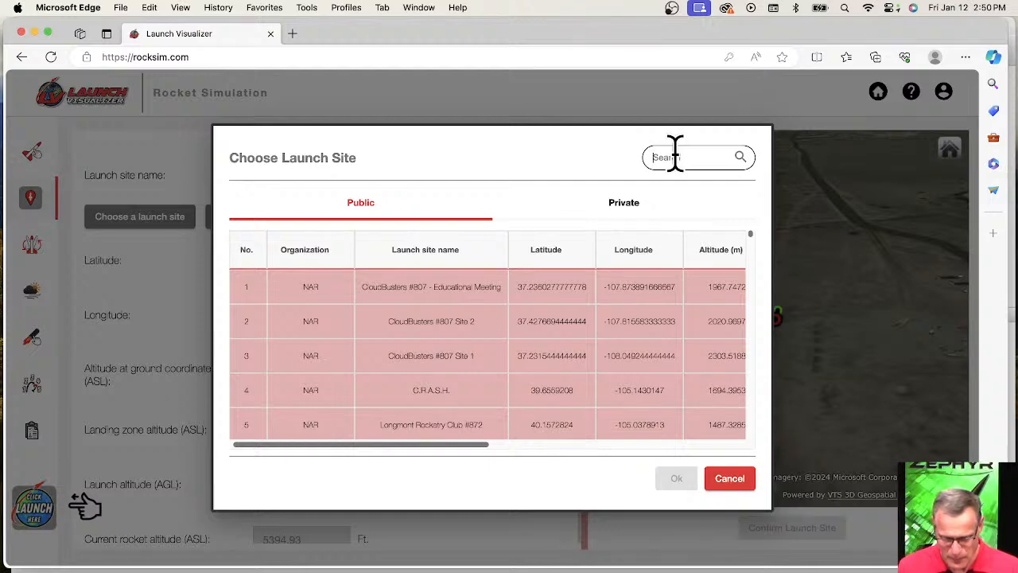
type("txx")
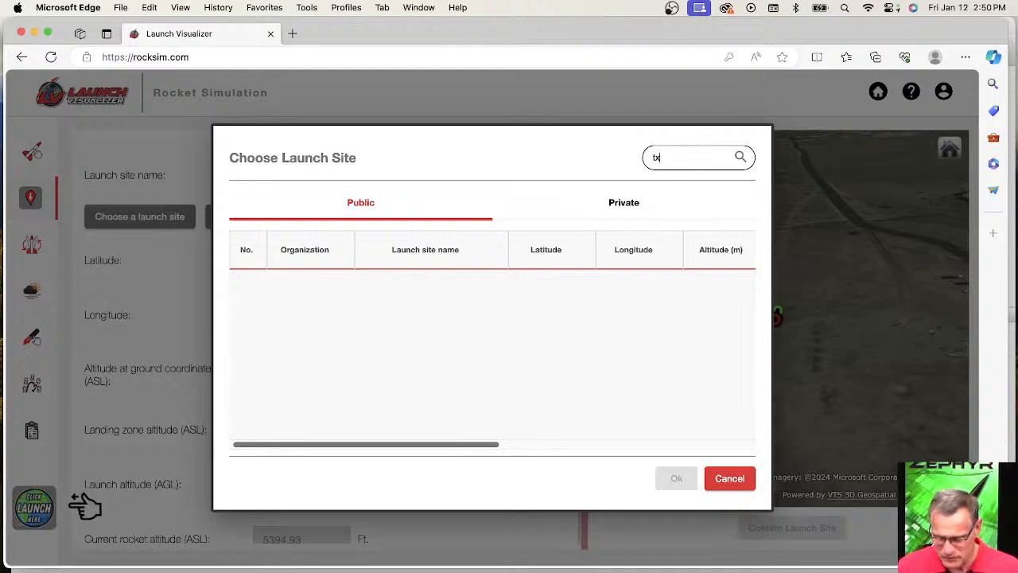
key("BackSpace")
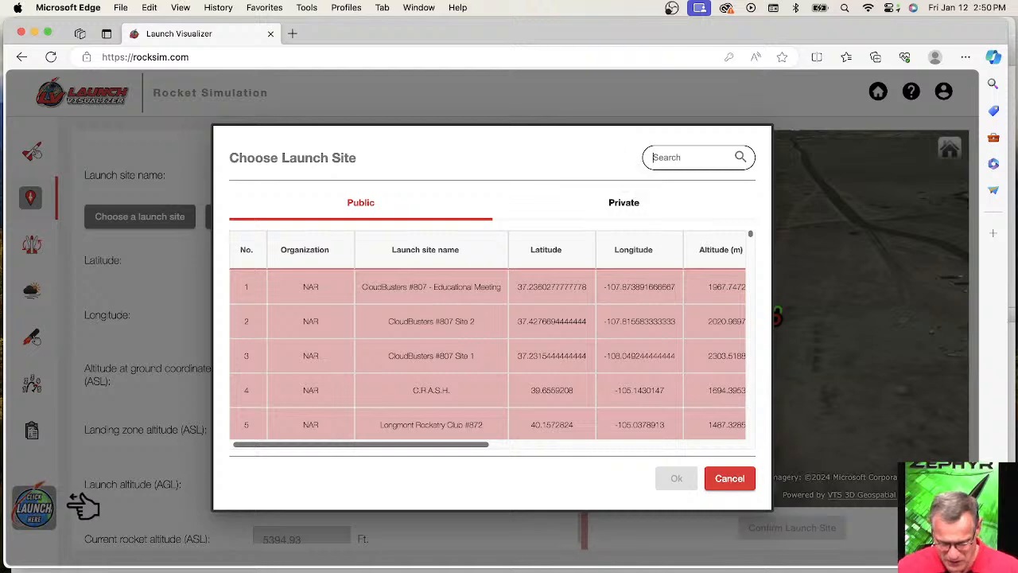
type("exas")
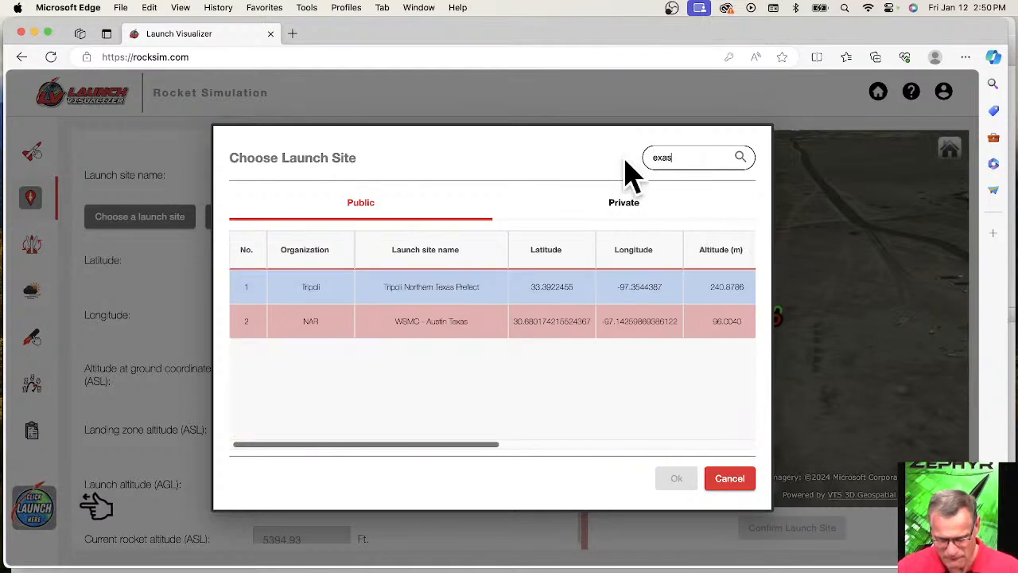
left_click(421, 301)
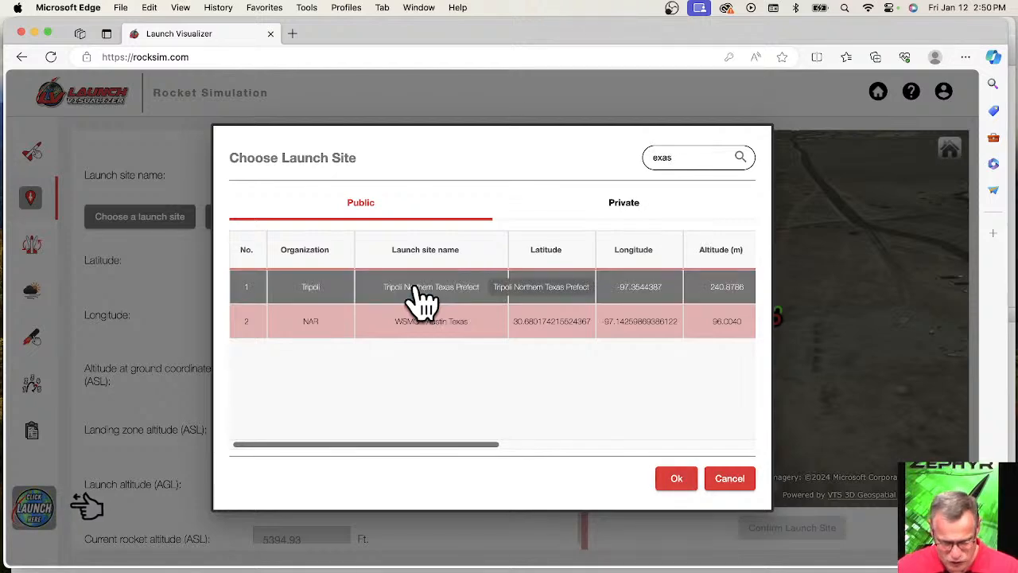
left_click(676, 481)
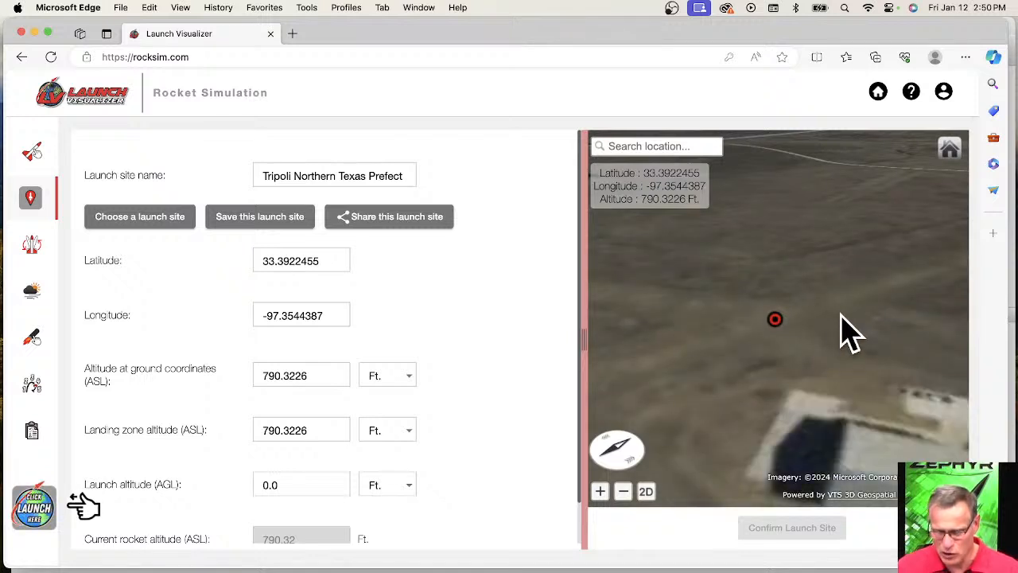
scroll(847, 334, "down", 5)
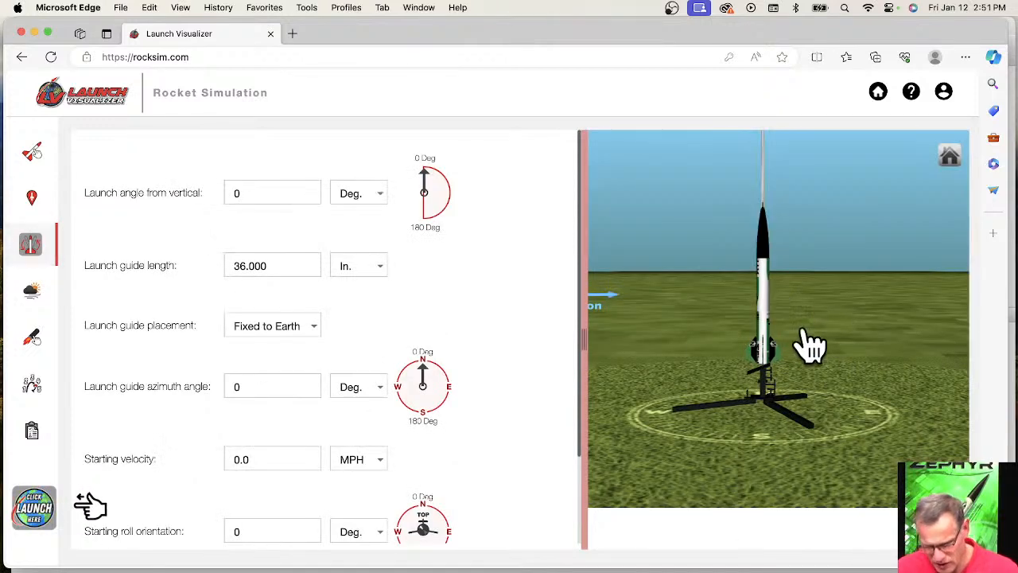
Tilt the launch guide about 19.4 degrees from vertical at an azimuth of about 80.77 degrees and inspect the rocket's lean.
mouse_move(423, 173)
left_mouse_down()
mouse_move(437, 190)
mouse_move(435, 179)
left_mouse_up()
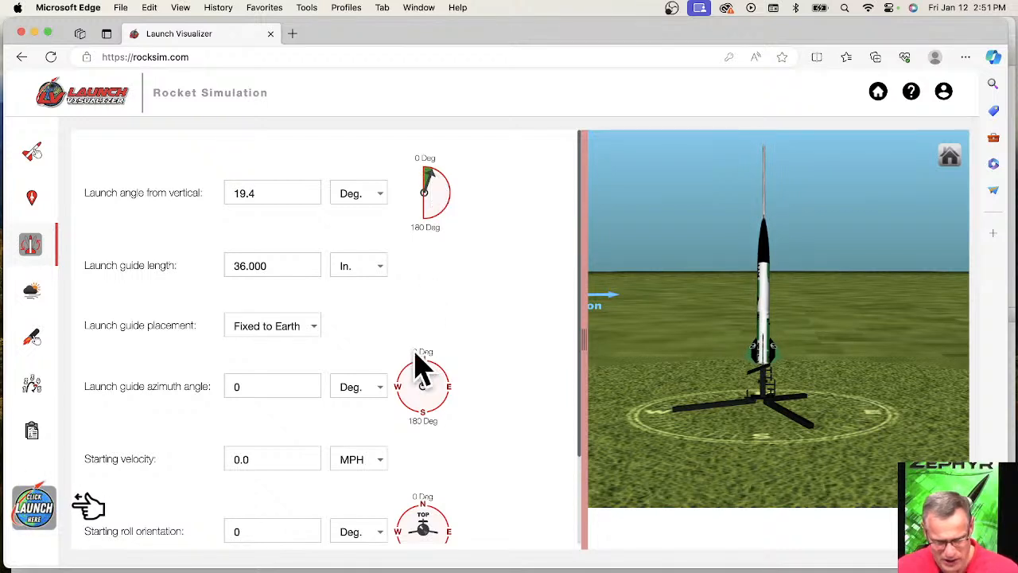
mouse_move(436, 379)
left_mouse_down()
mouse_move(443, 396)
mouse_move(447, 384)
left_mouse_up()
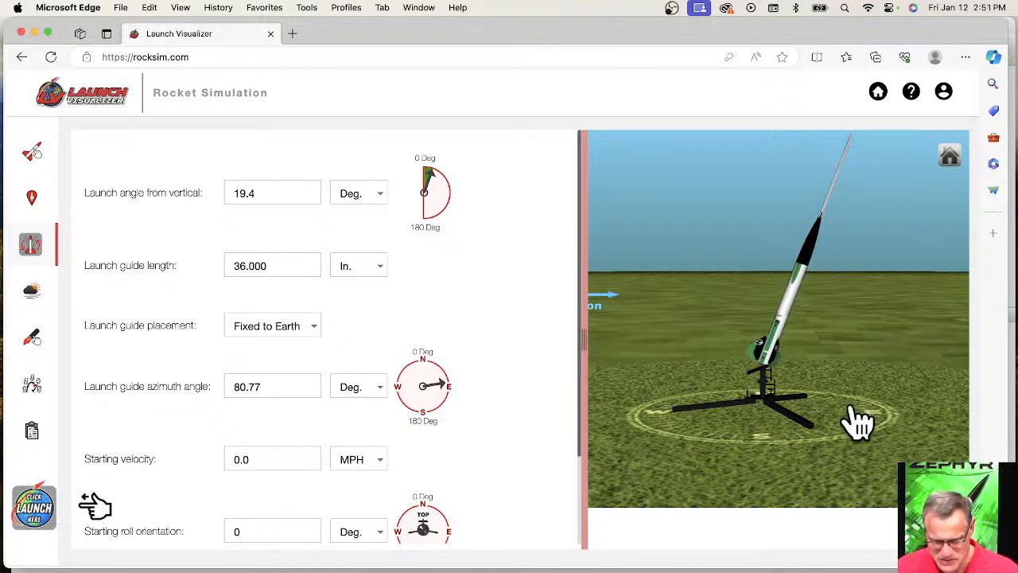
mouse_move(717, 347)
left_mouse_down()
mouse_move(724, 400)
mouse_move(740, 325)
mouse_move(723, 336)
mouse_move(739, 370)
mouse_move(736, 323)
mouse_move(724, 371)
mouse_move(723, 337)
left_mouse_up()
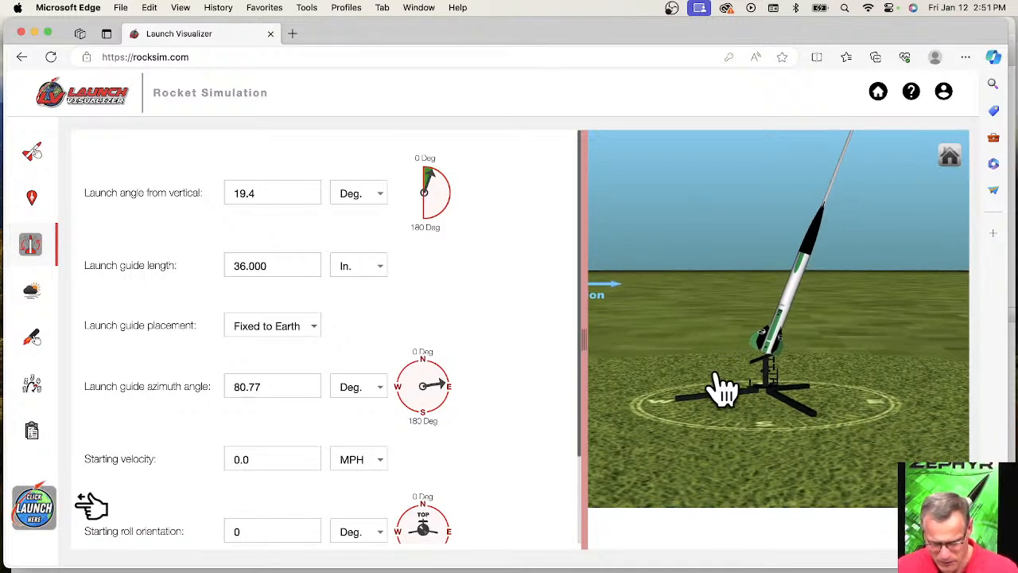
left_click_drag(707, 297, 704, 341)
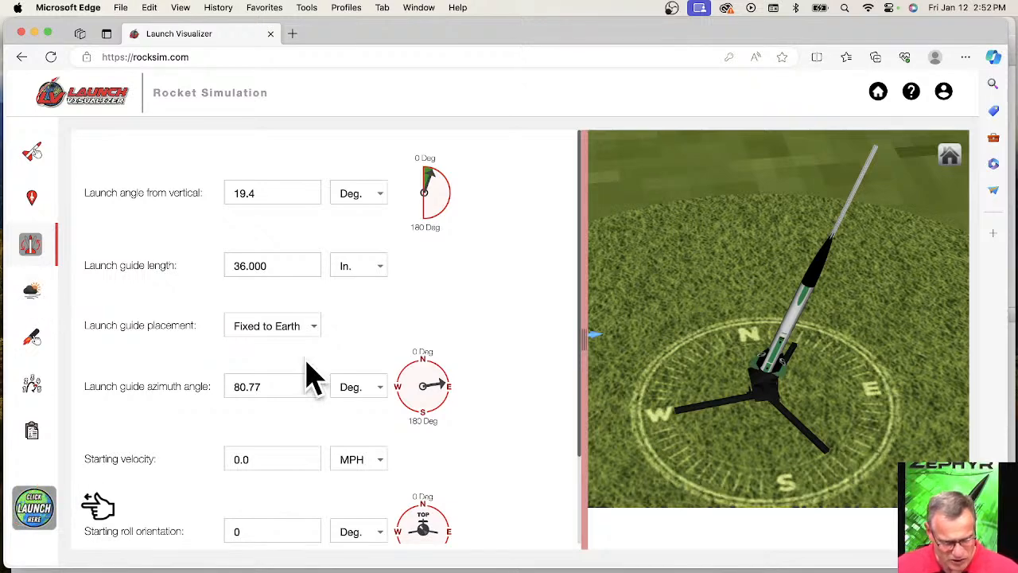
Set the launch conditions to a steady wind at all altitudes with a wind speed of 5 MPH.
left_click(32, 294)
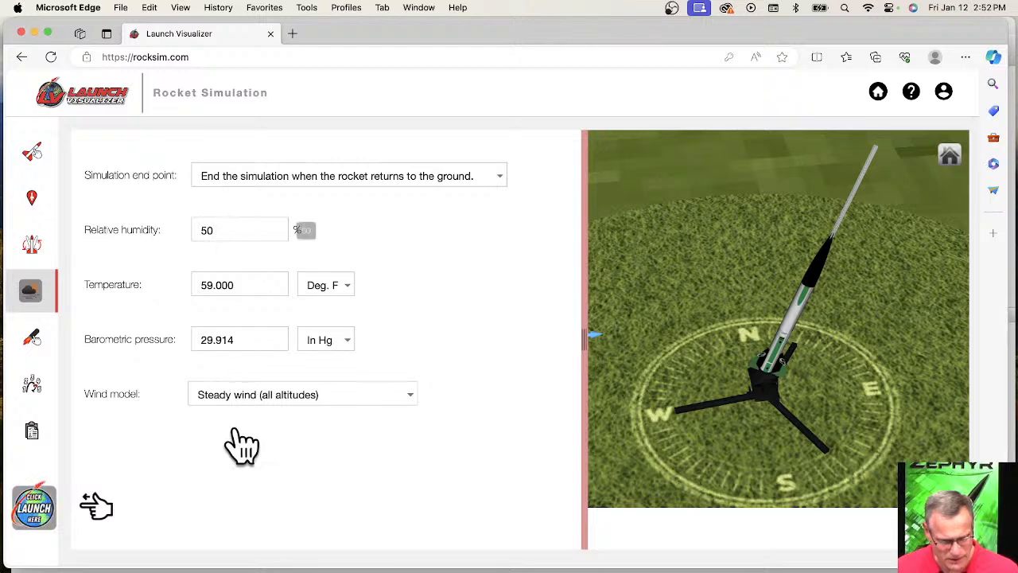
left_click(277, 409)
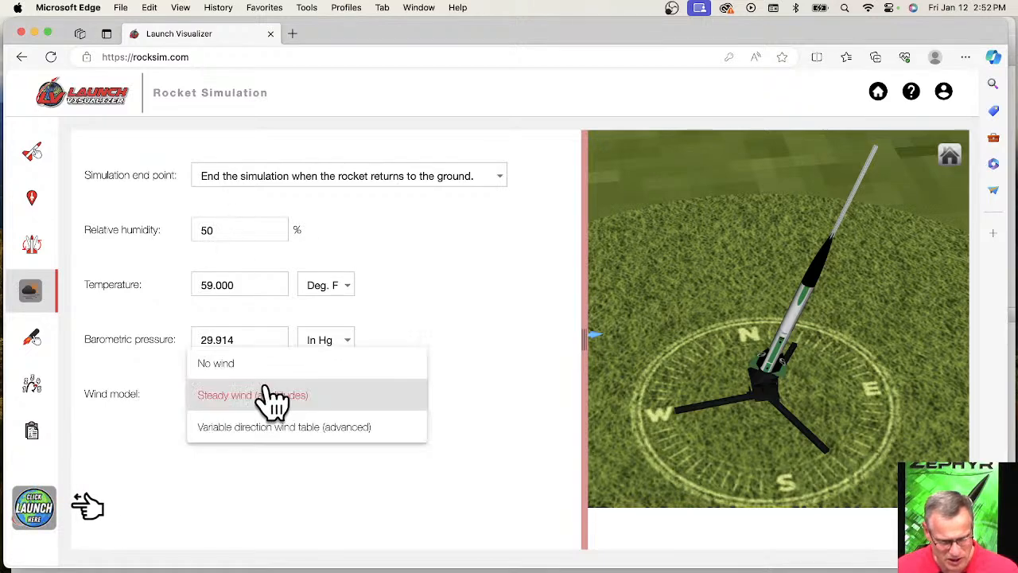
left_click(270, 405)
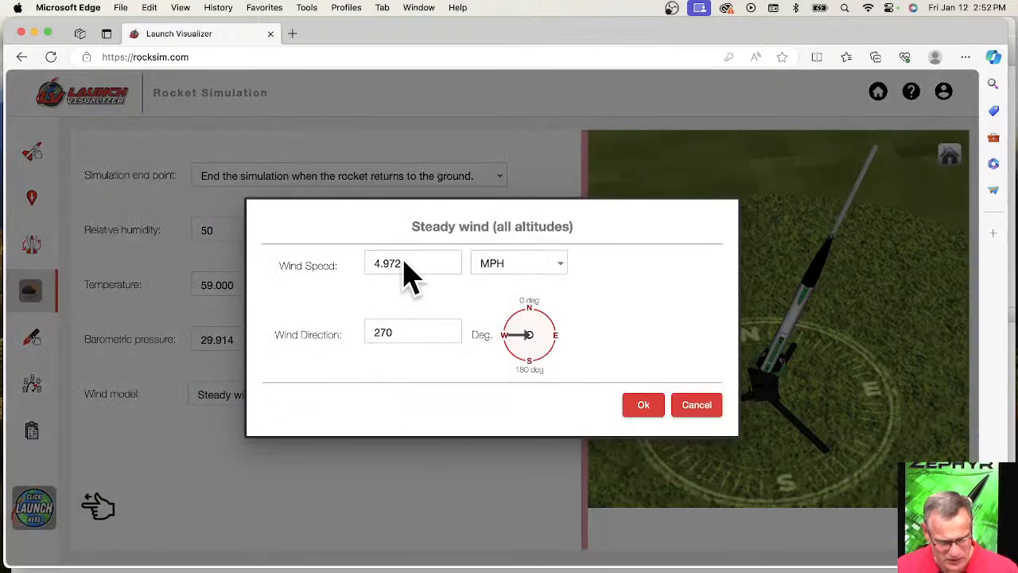
left_click_drag(405, 263, 373, 273)
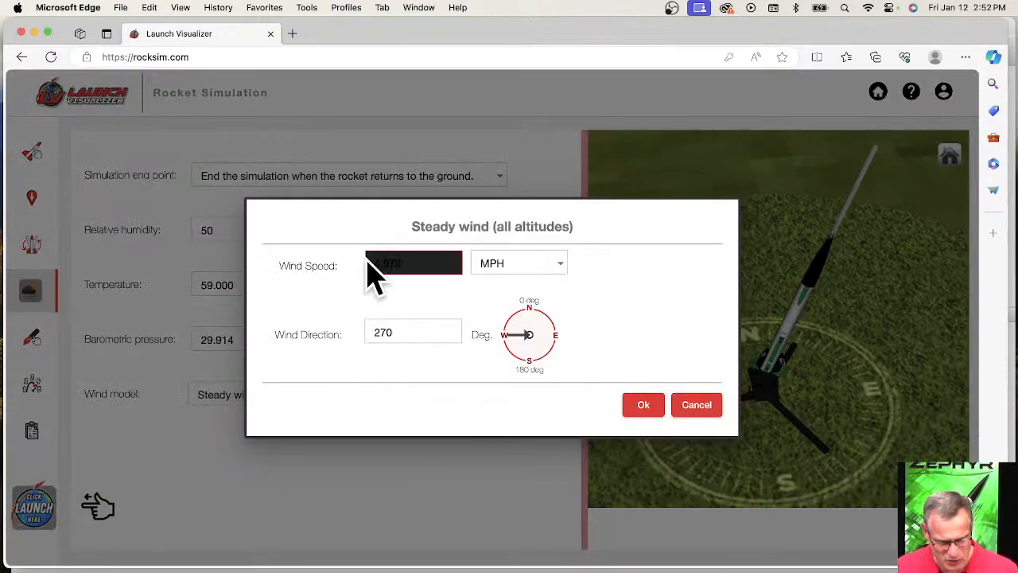
type("5")
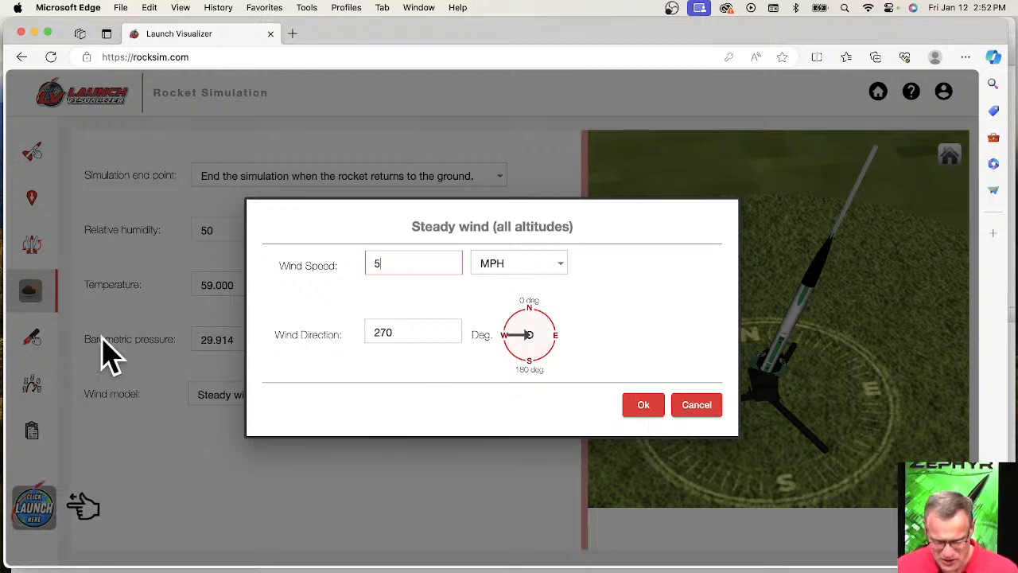
left_click(644, 404)
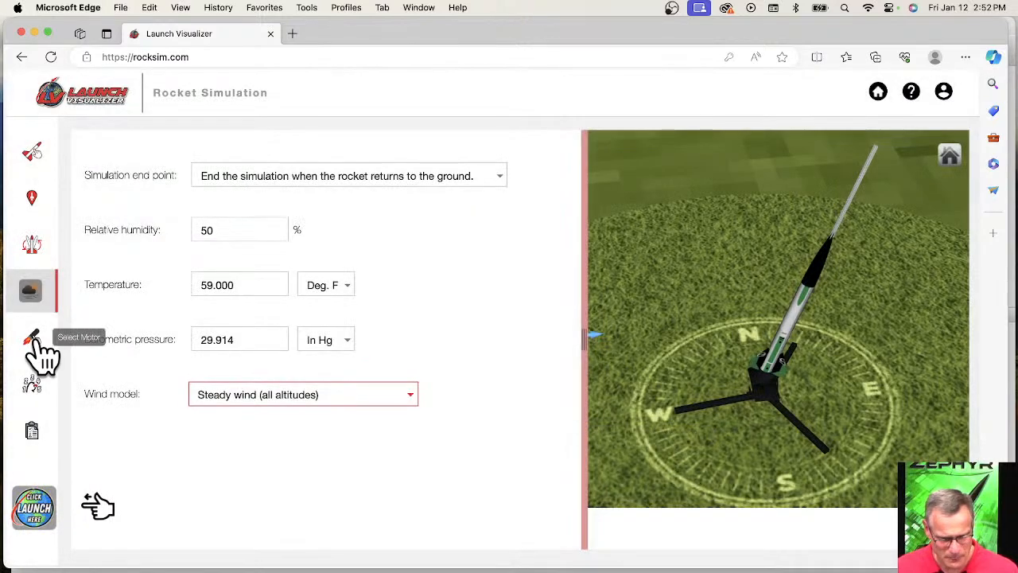
Load the Aerotech H100W engine into the 38 mm body tube with a 10-second ejection delay.
left_click(36, 340)
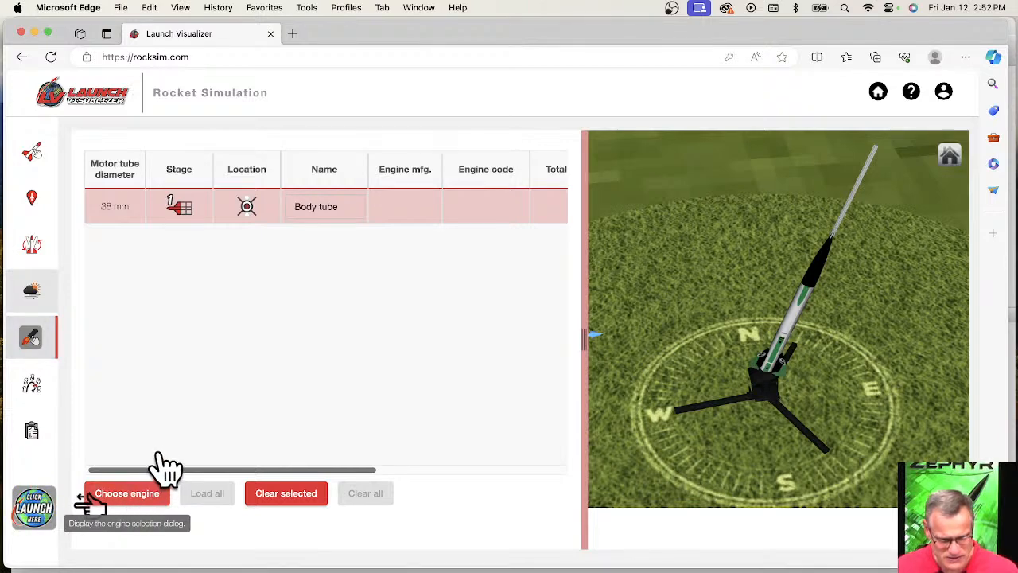
left_click(148, 494)
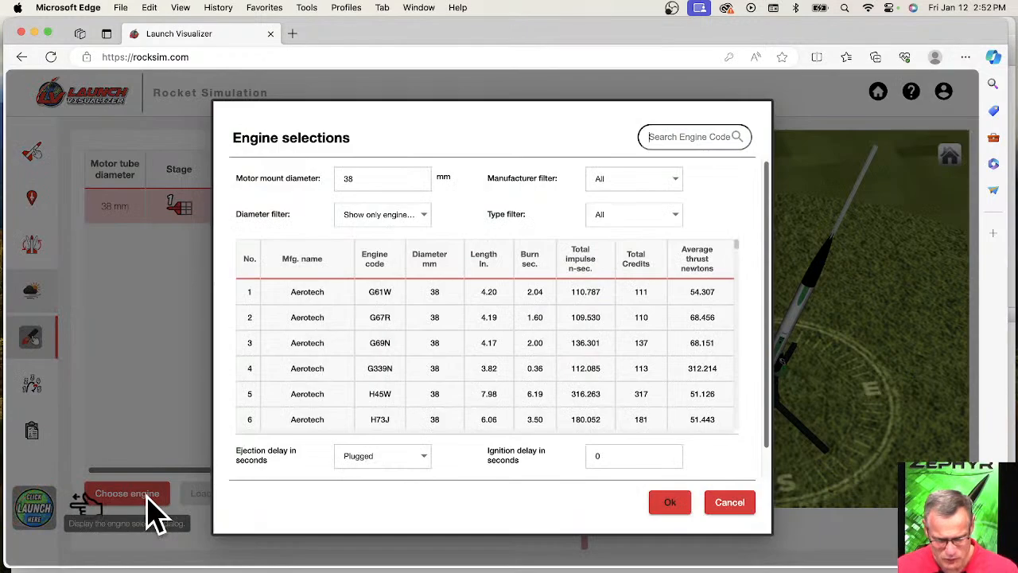
scroll(455, 368, "down", 1)
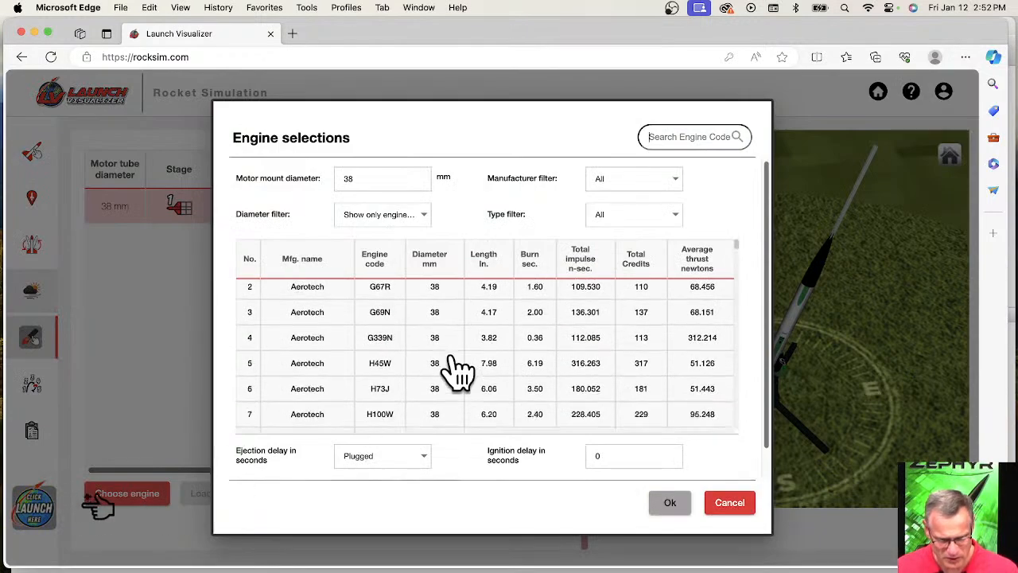
scroll(454, 368, "down", 5)
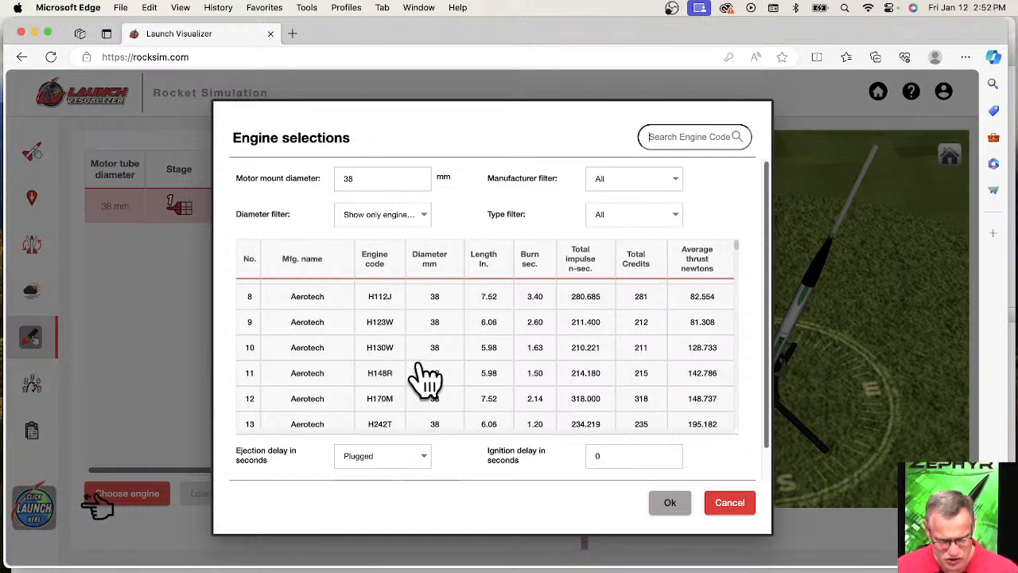
scroll(409, 390, "up", 1)
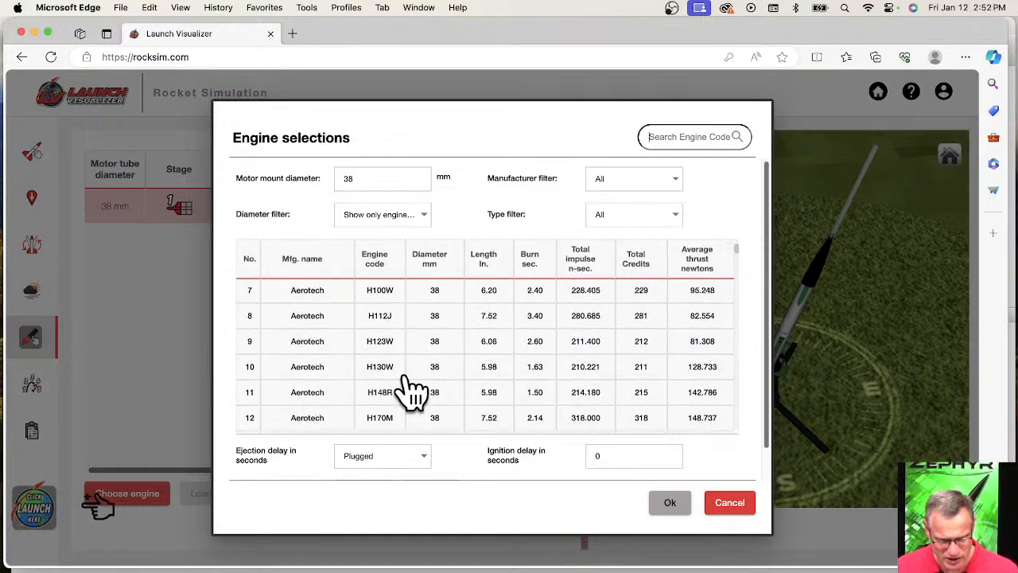
left_click(382, 296)
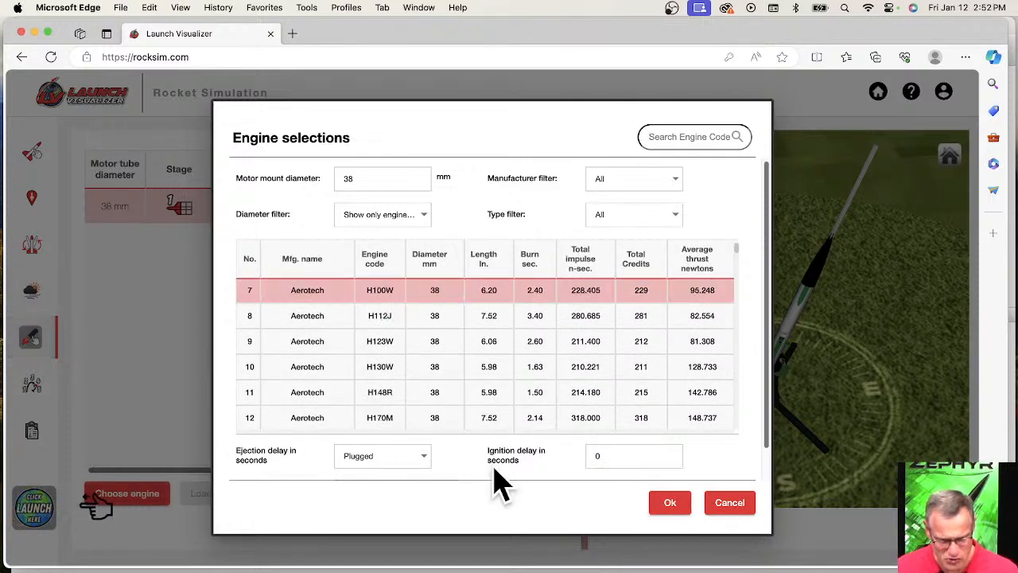
left_click(424, 462)
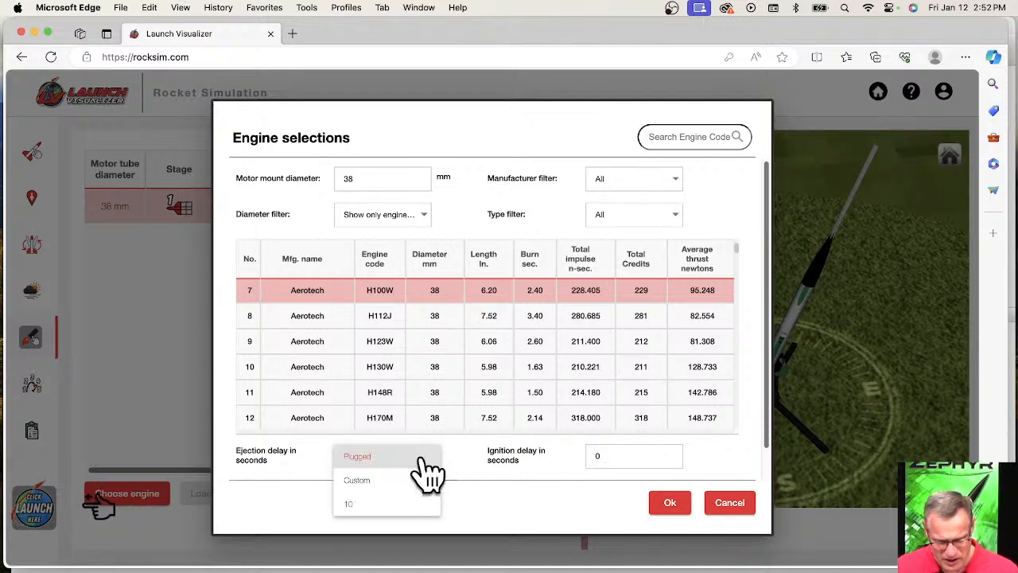
left_click(370, 505)
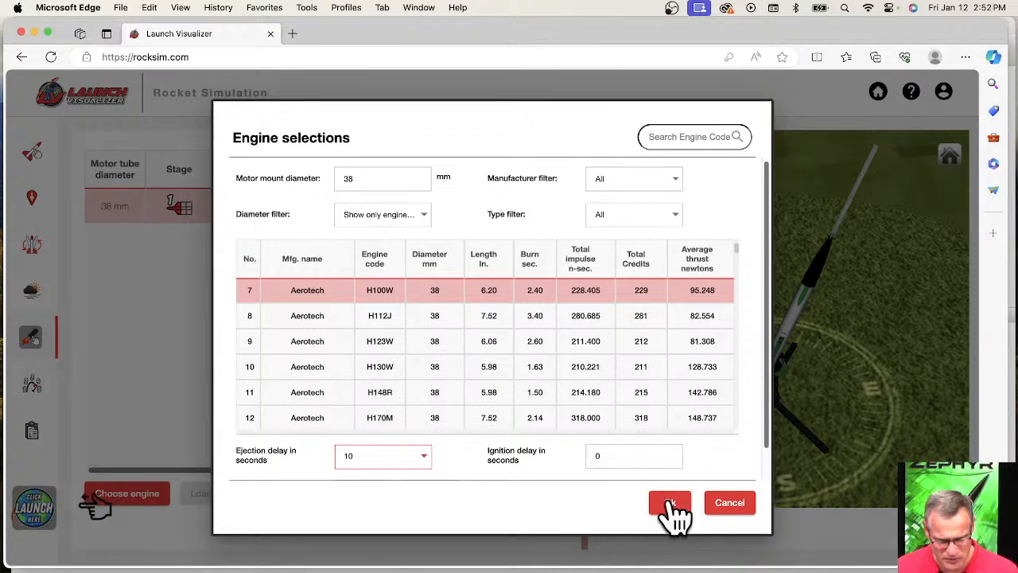
left_click(671, 506)
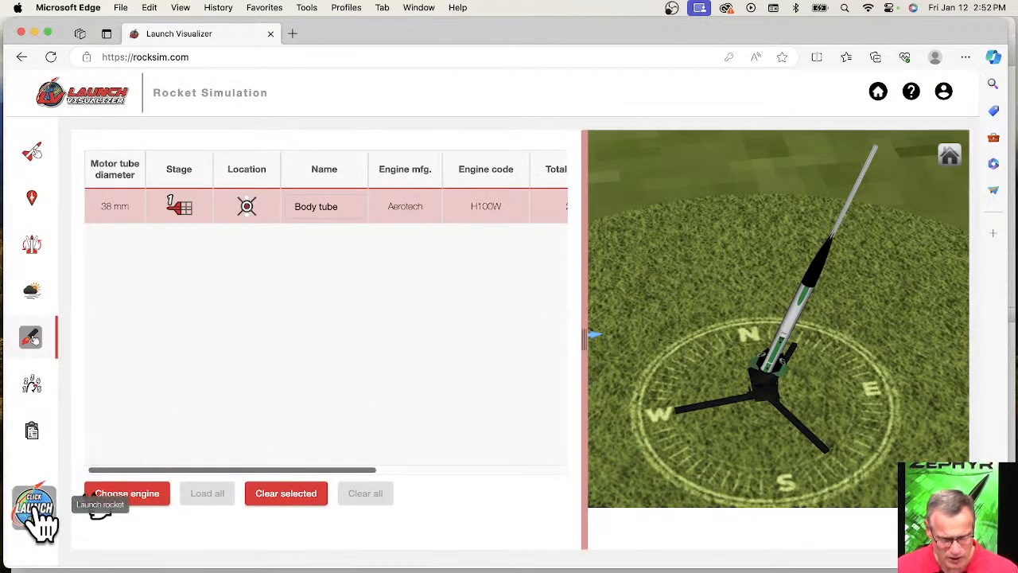
Try to launch the Zephyr with the H100W engine, and return from the payment plans to the rocket simulation.
left_click(37, 511)
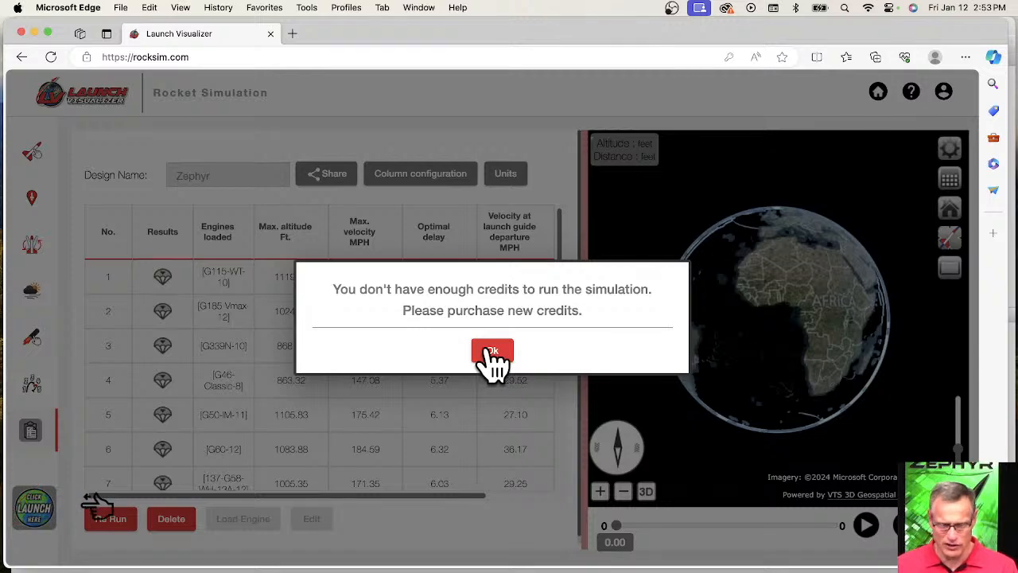
left_click(493, 356)
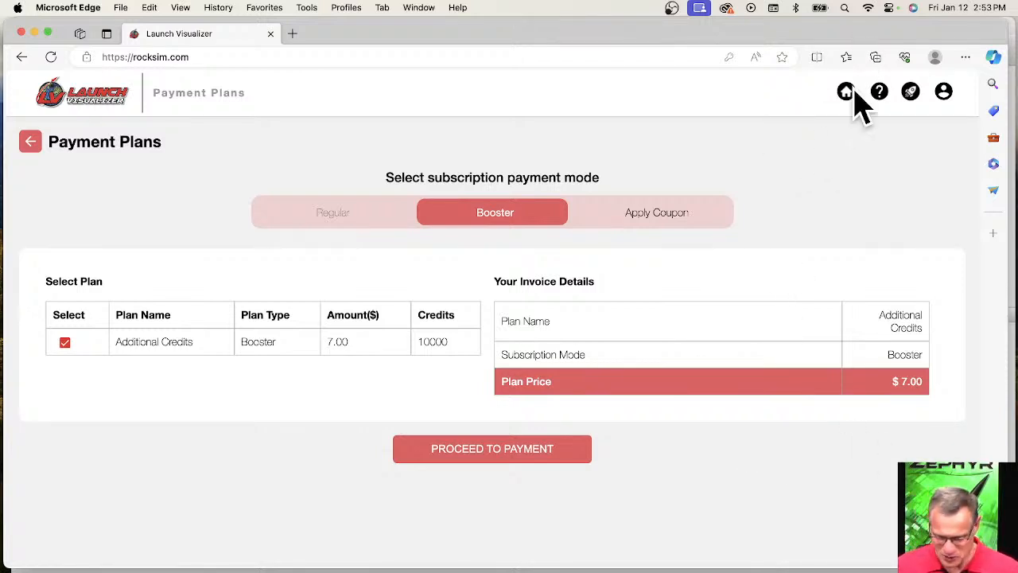
left_click(911, 92)
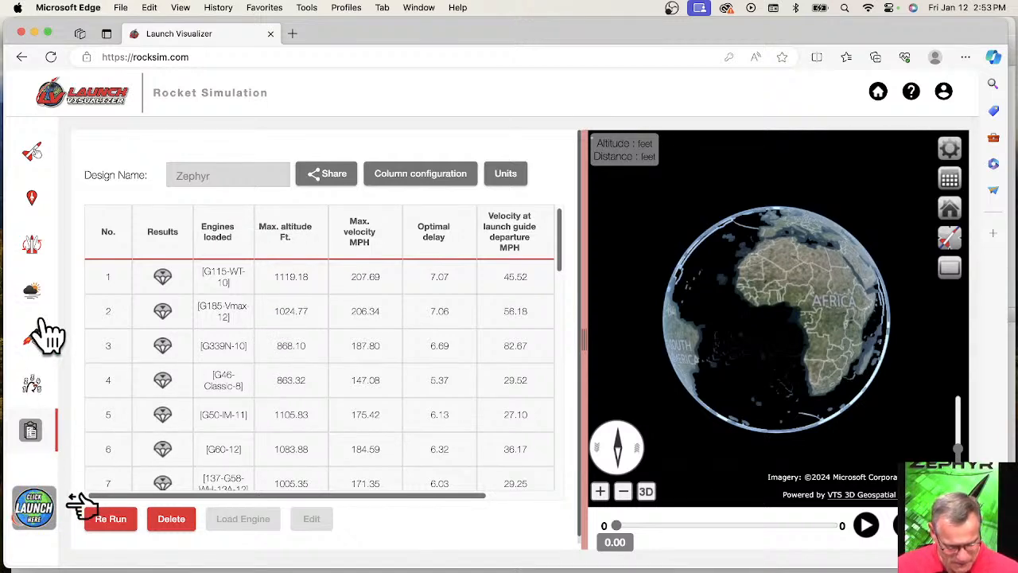
Check the total credits required by the engine loaded in the body tube.
left_click(31, 341)
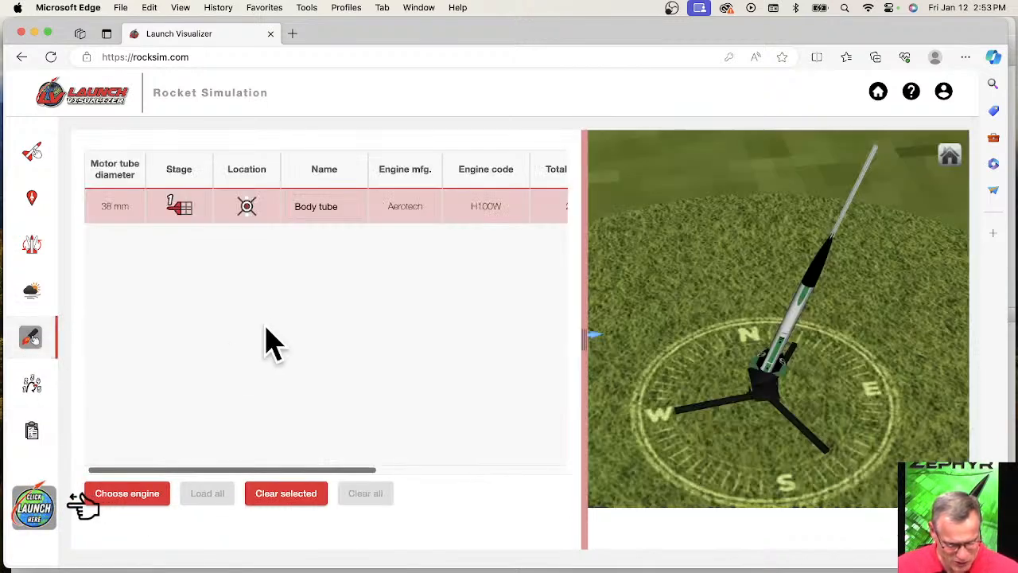
left_click_drag(286, 469, 382, 481)
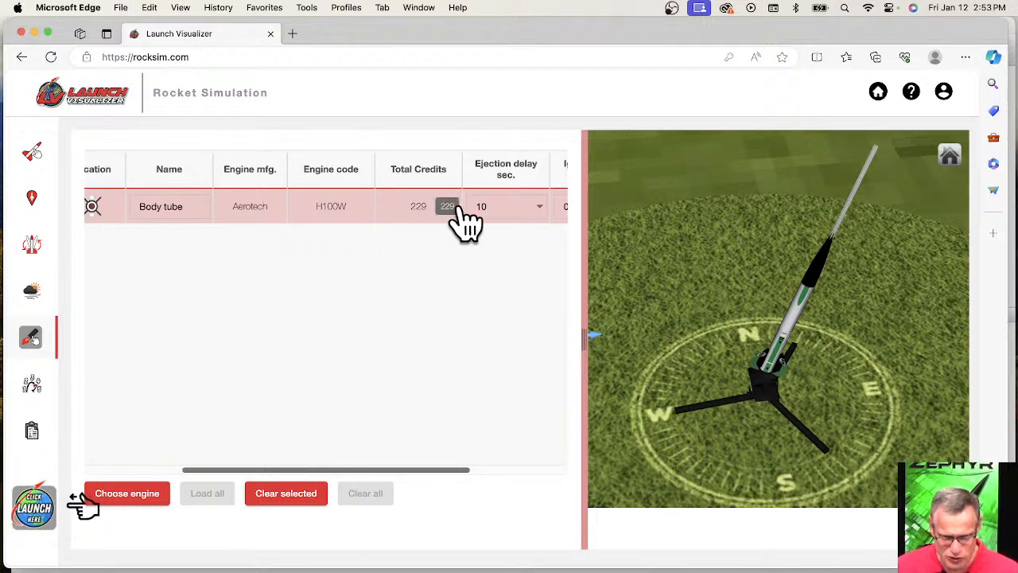
double_click(413, 206)
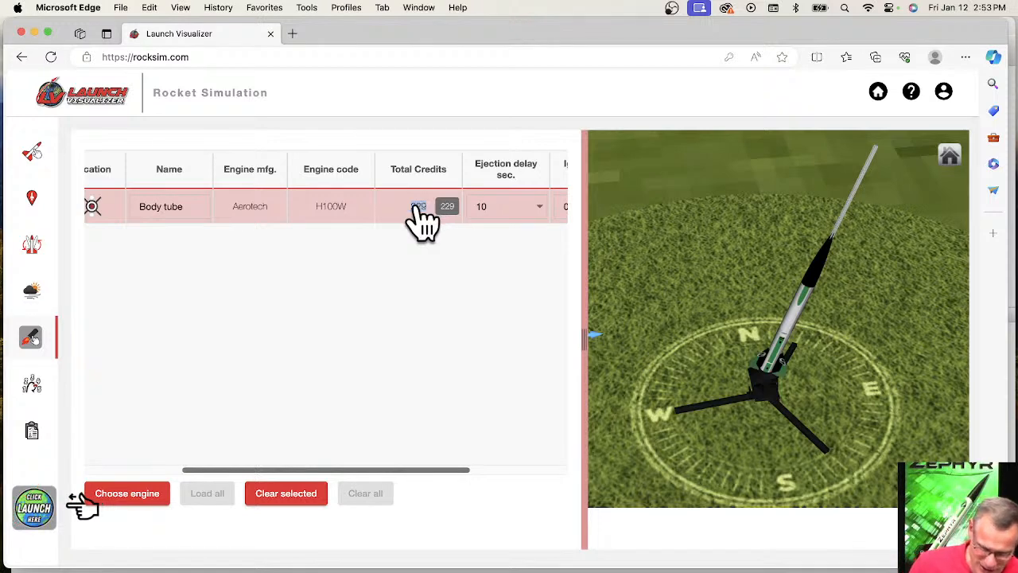
Sort the engine selections by total credits and show only engines that match the mount diameter or are smaller.
left_click(126, 500)
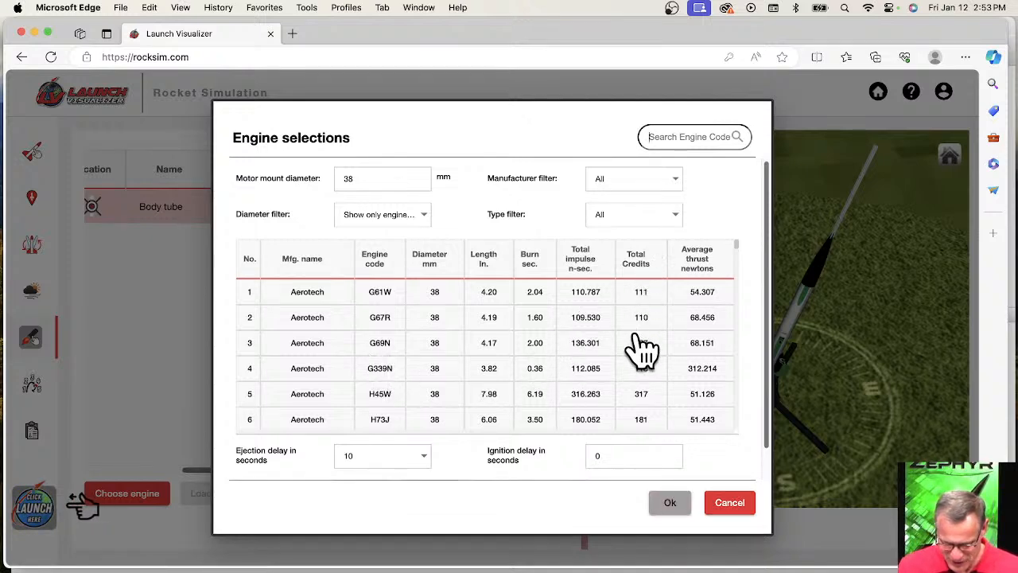
left_click(646, 266)
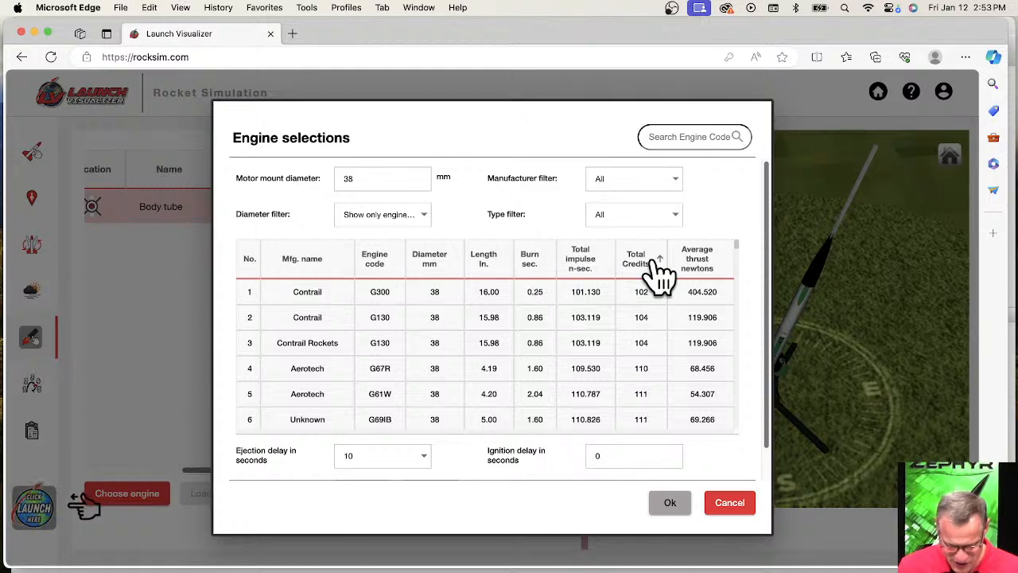
left_click(382, 227)
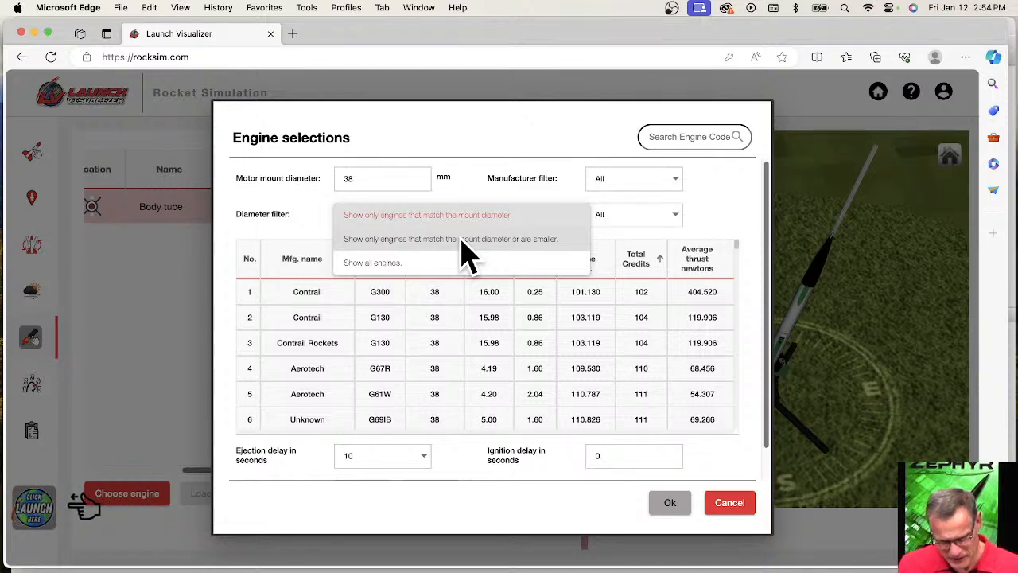
left_click(462, 242)
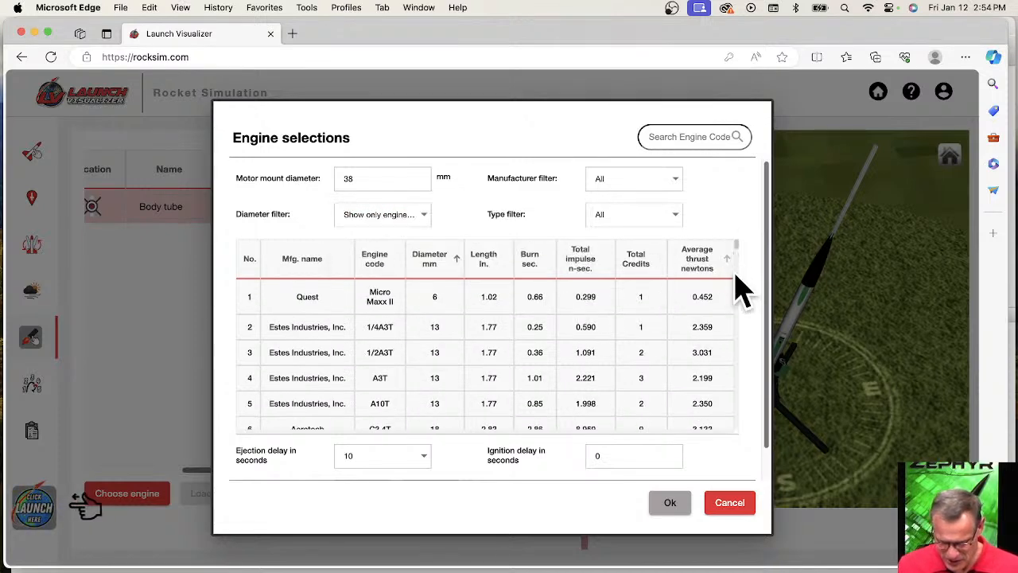
Order the filtered engines by ascending total credits and load the 29 mm Aerotech G74W into the body tube.
left_click_drag(732, 313, 727, 316)
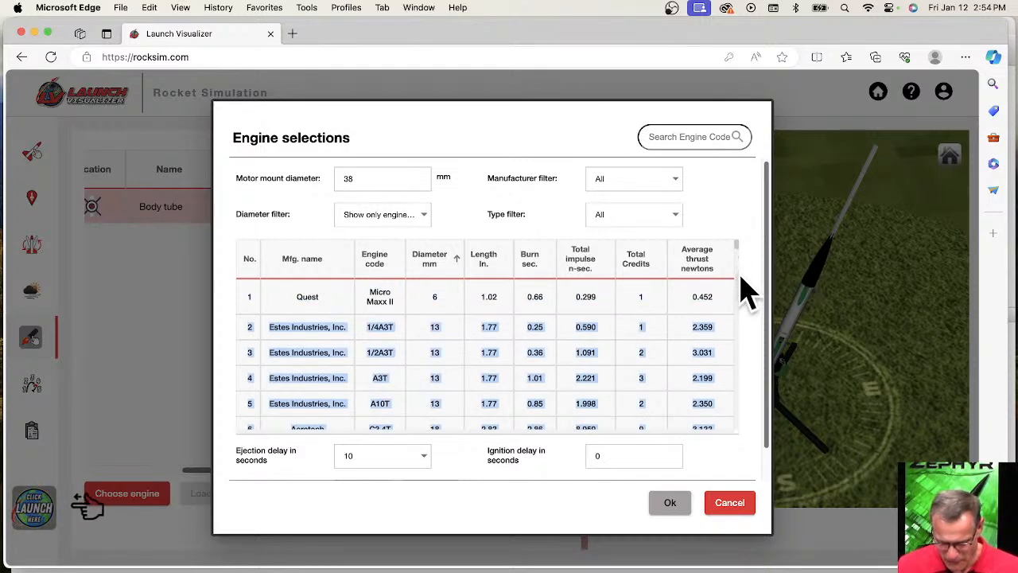
scroll(736, 318, "down", 15)
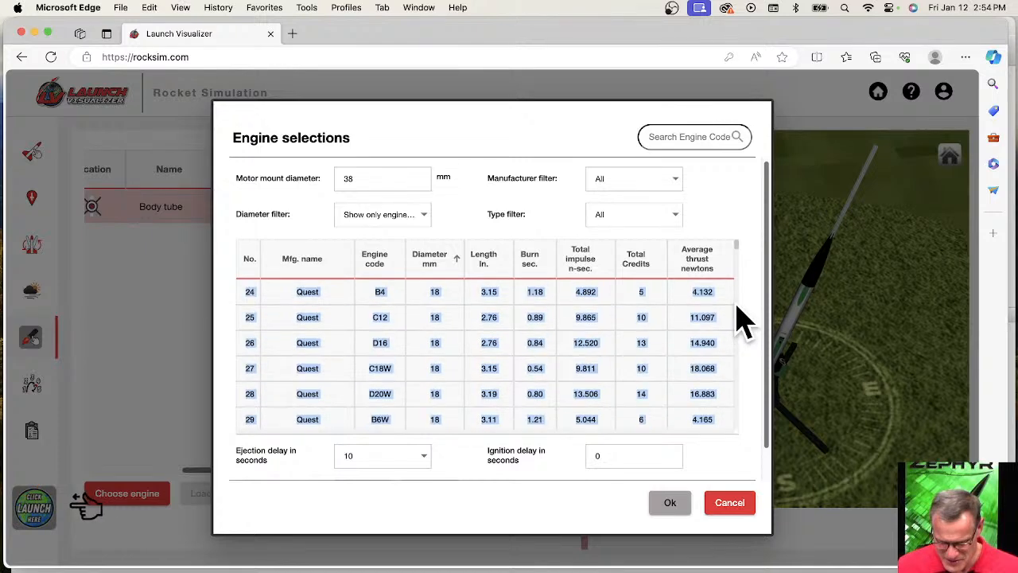
scroll(651, 302, "down", 5)
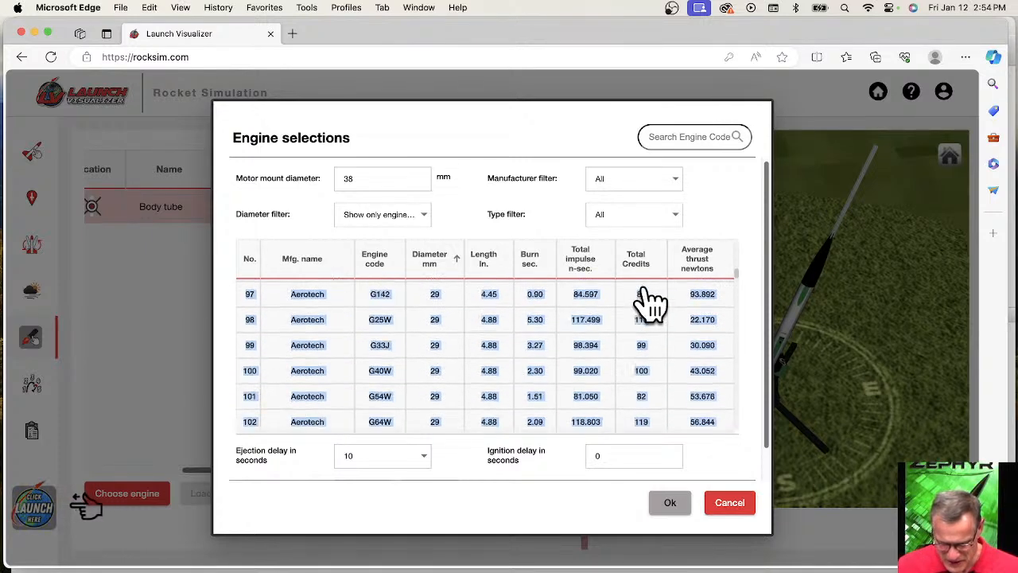
scroll(656, 374, "down", 2)
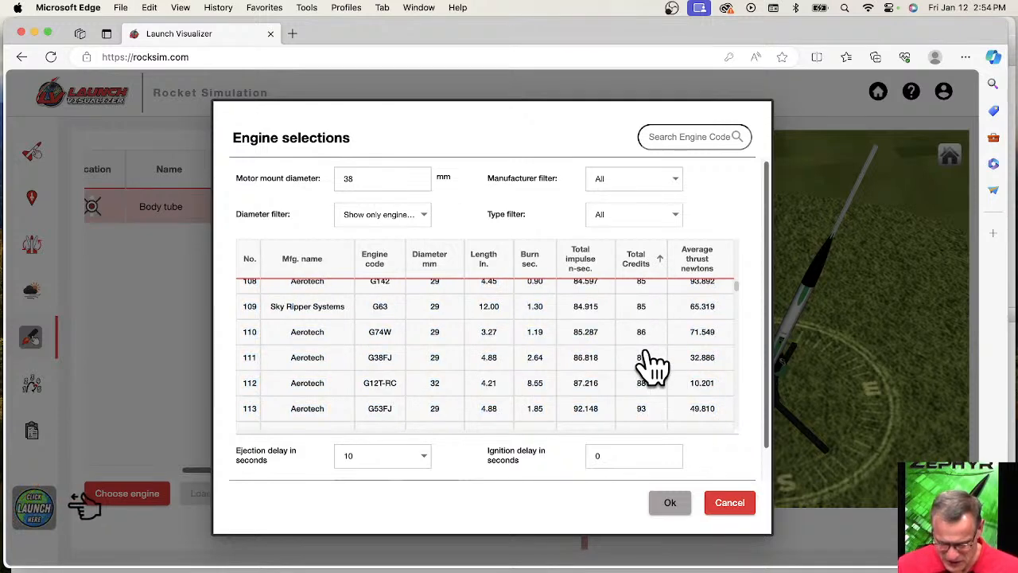
scroll(652, 366, "down", 1)
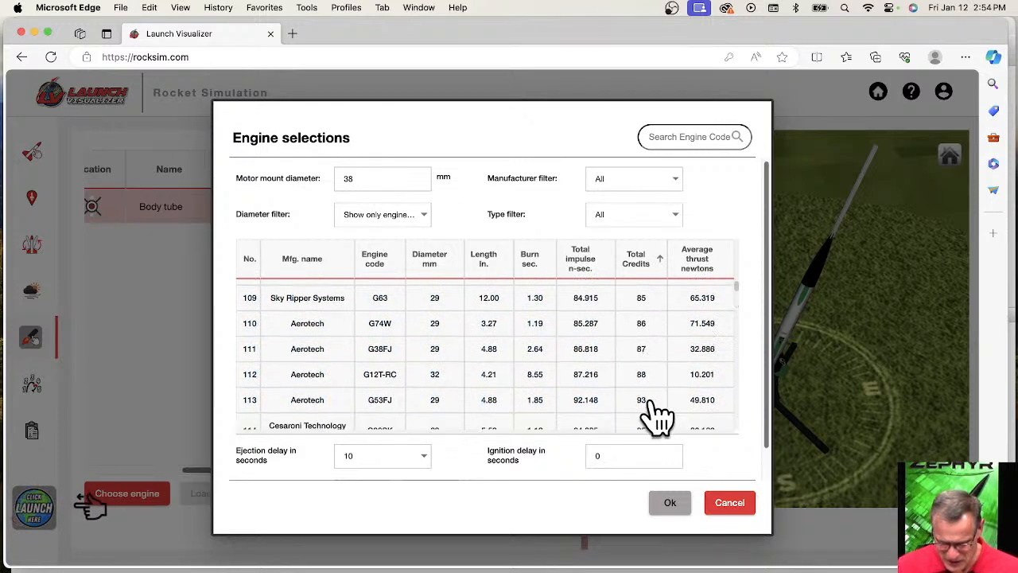
left_click(392, 333)
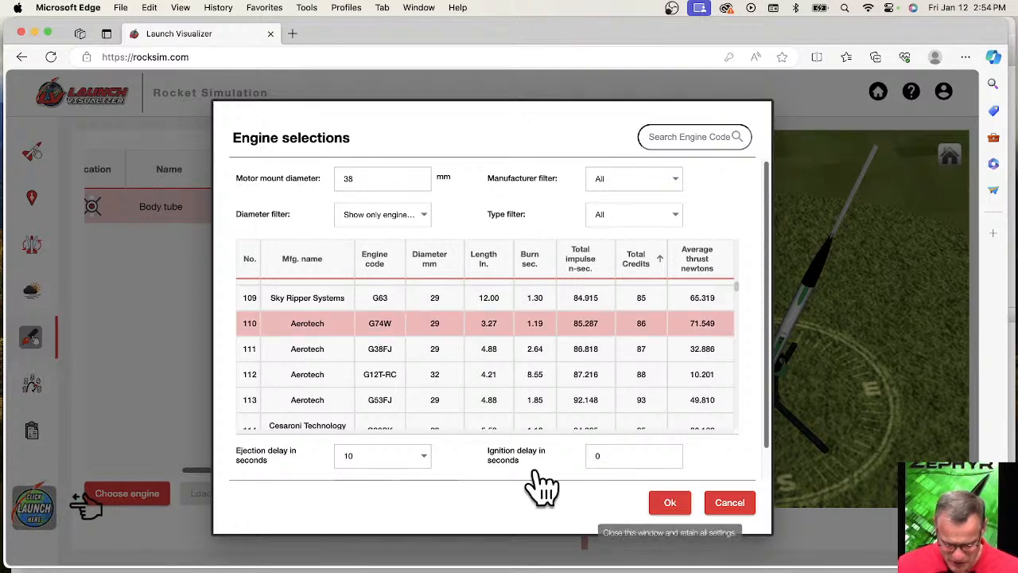
left_click(671, 503)
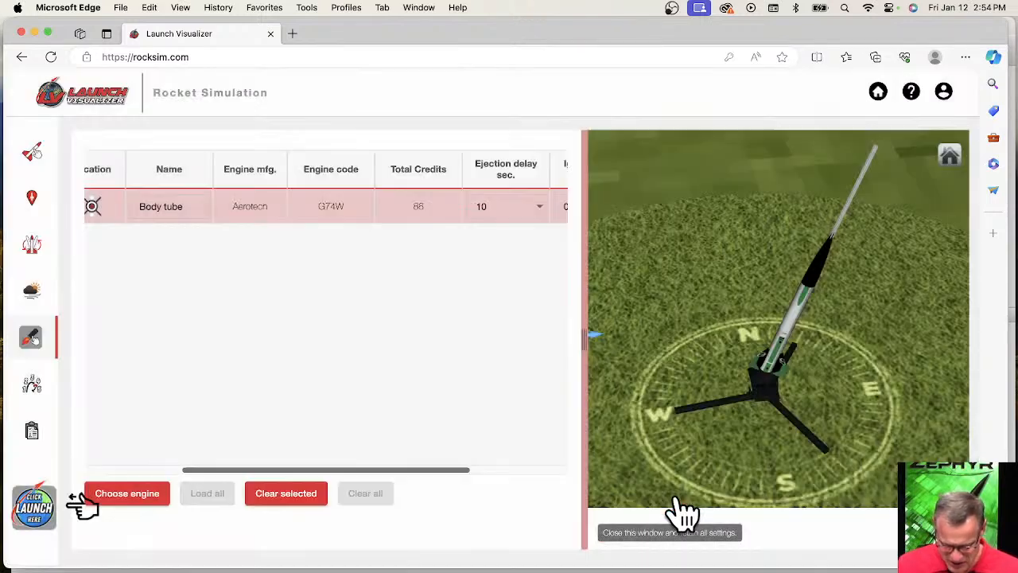
Set the G74W engine's ejection delay to 4 seconds and run the Zephyr flight simulation without comments.
left_click(546, 207)
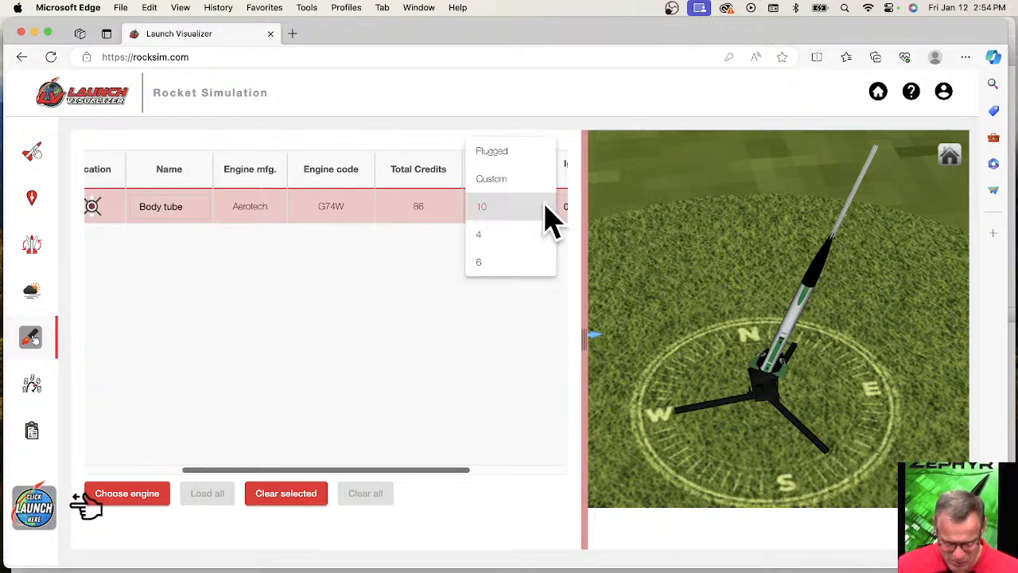
left_click(502, 234)
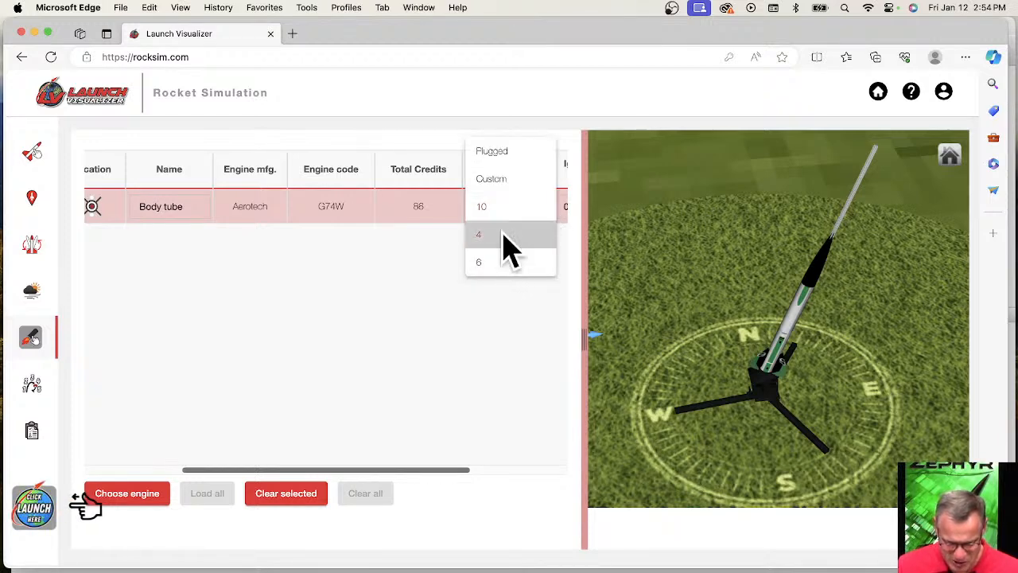
left_click(503, 234)
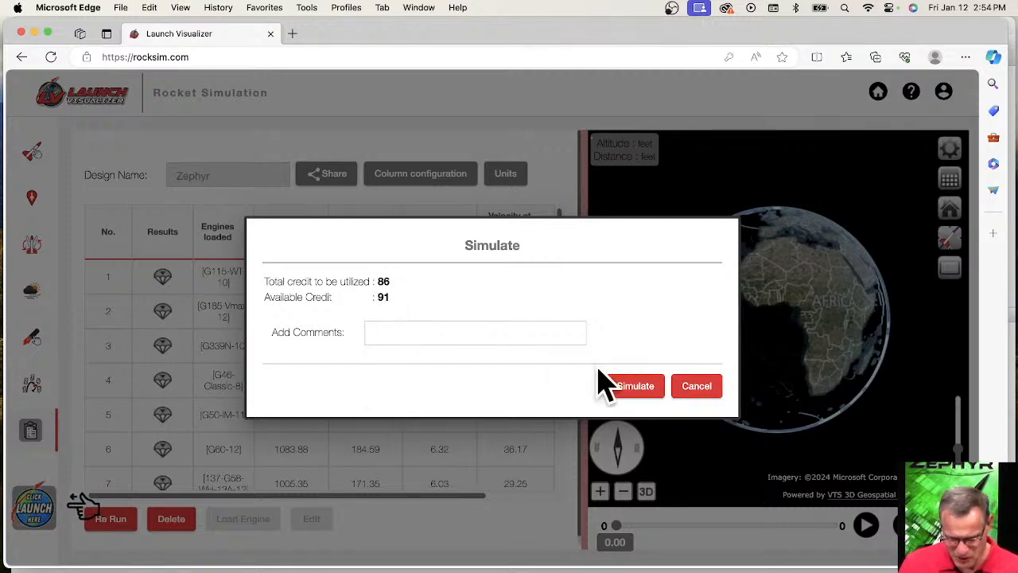
left_click(648, 392)
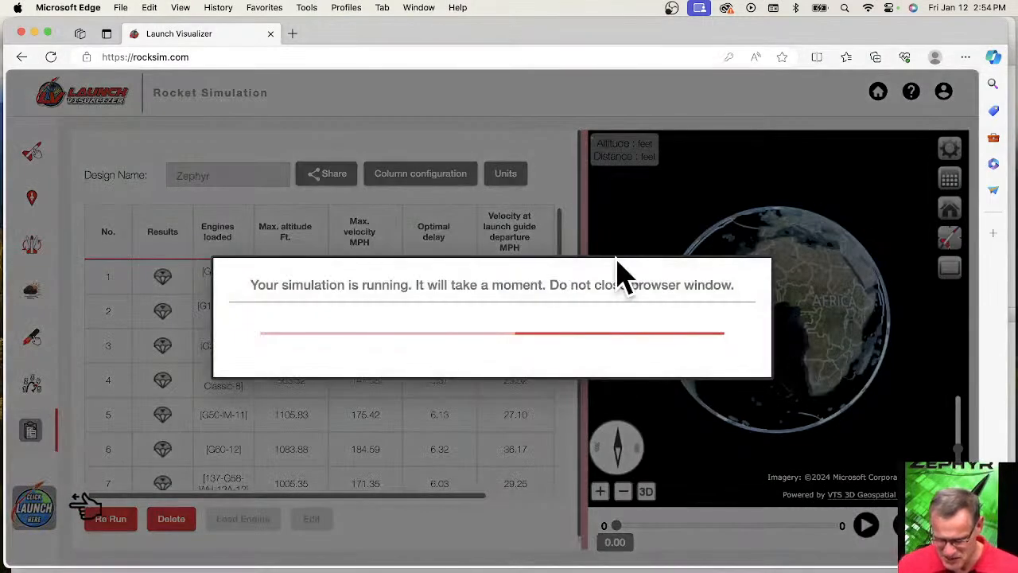
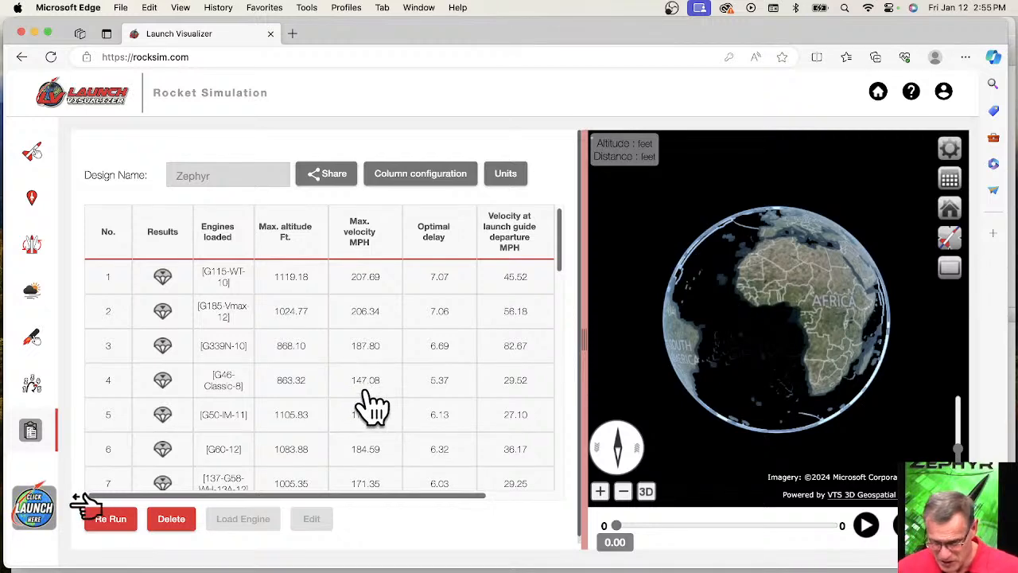
Open the simulation details of the last Zephyr flight, flown with the G78G-5 engine, review them and close the report.
scroll(374, 394, "down", 10)
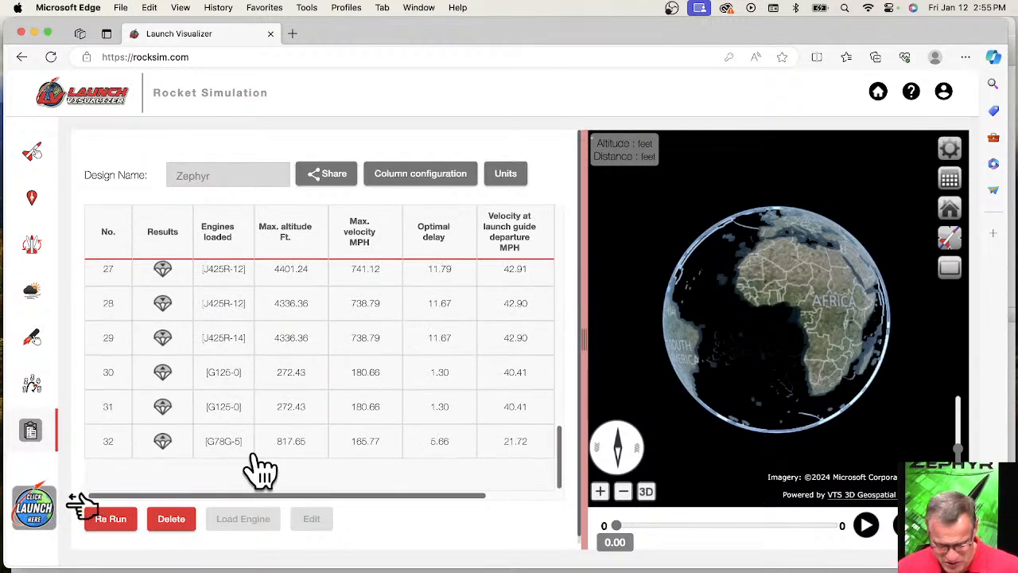
left_click(222, 453)
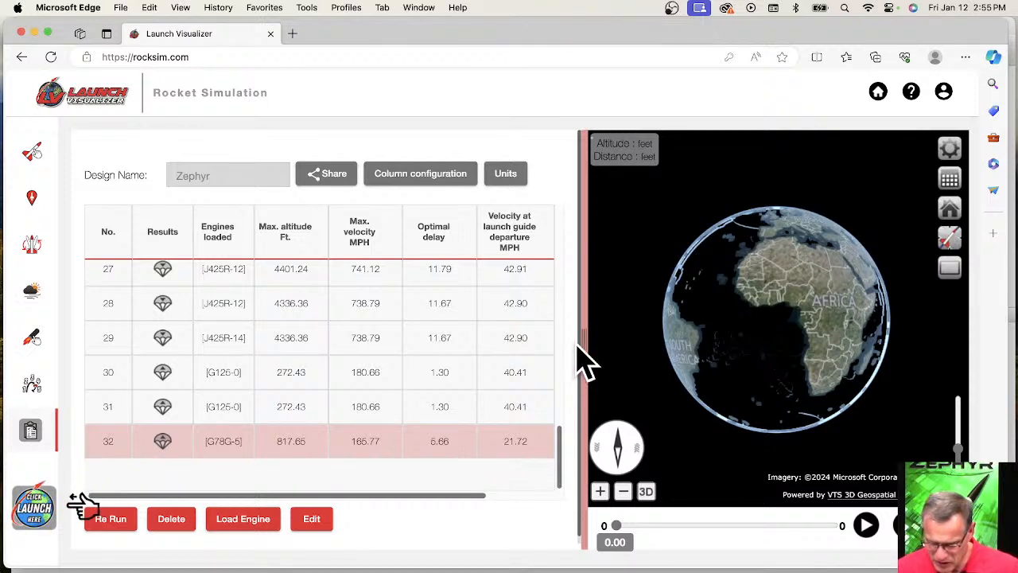
left_click_drag(586, 341, 218, 324)
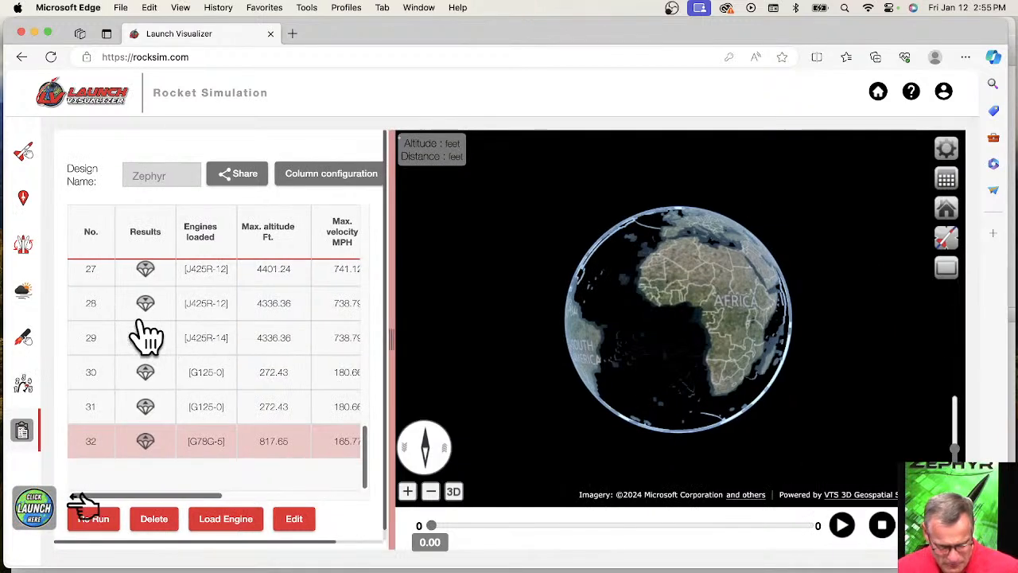
scroll(686, 405, "up", 3)
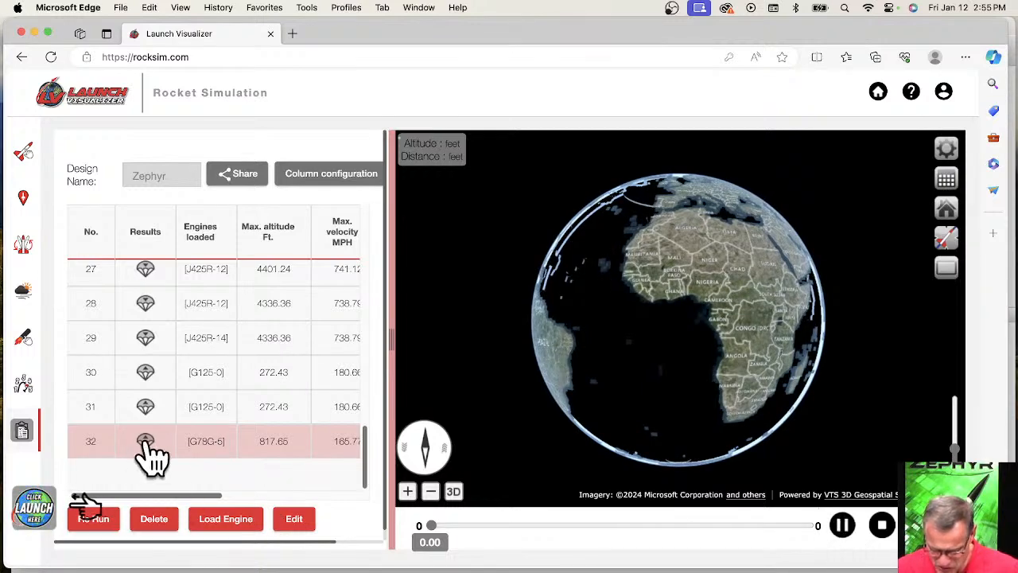
double_click(216, 452)
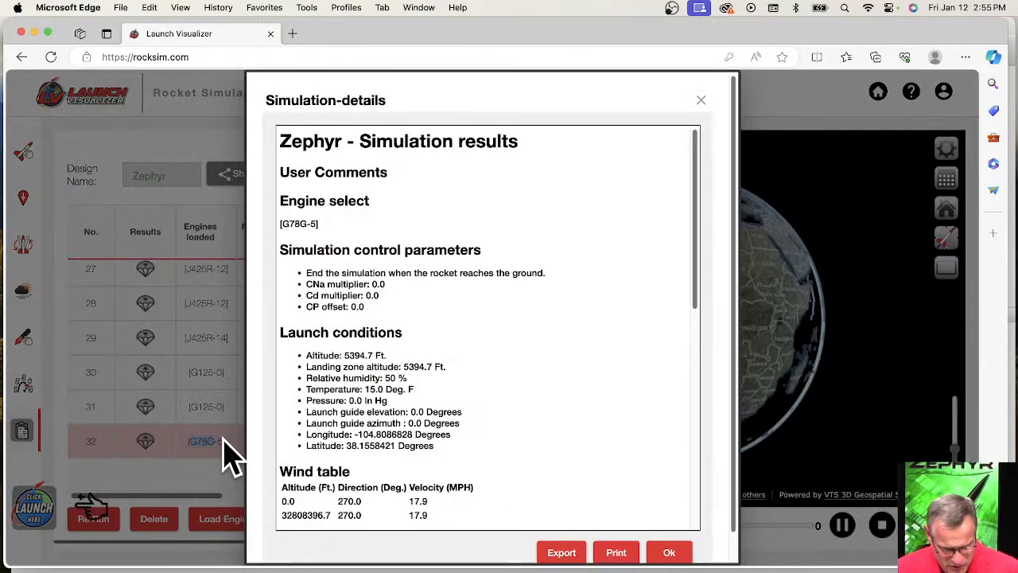
left_click(670, 552)
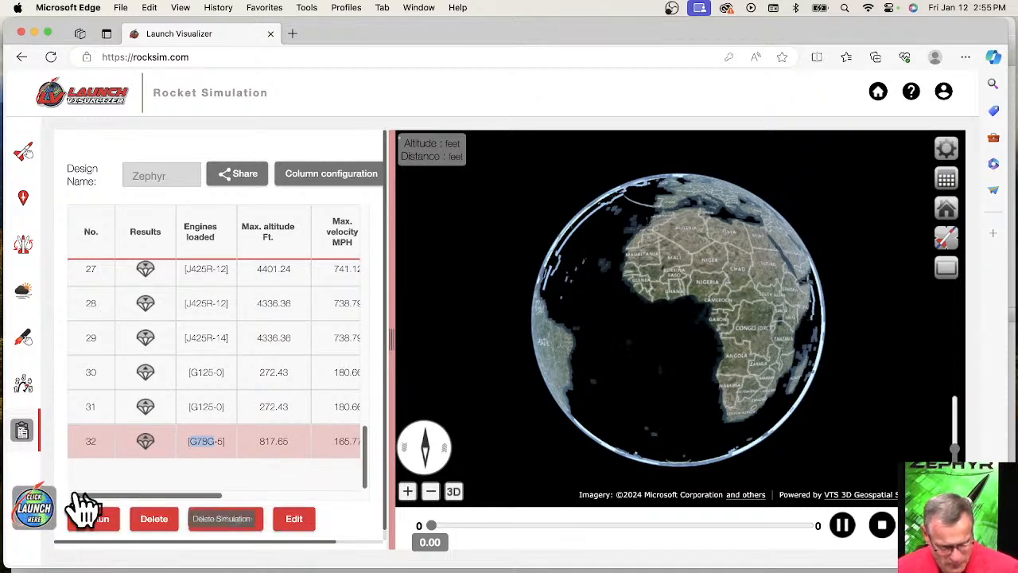
Check the account's available credits against the total credits required to simulate the Zephyr.
left_click_drag(392, 358, 461, 352)
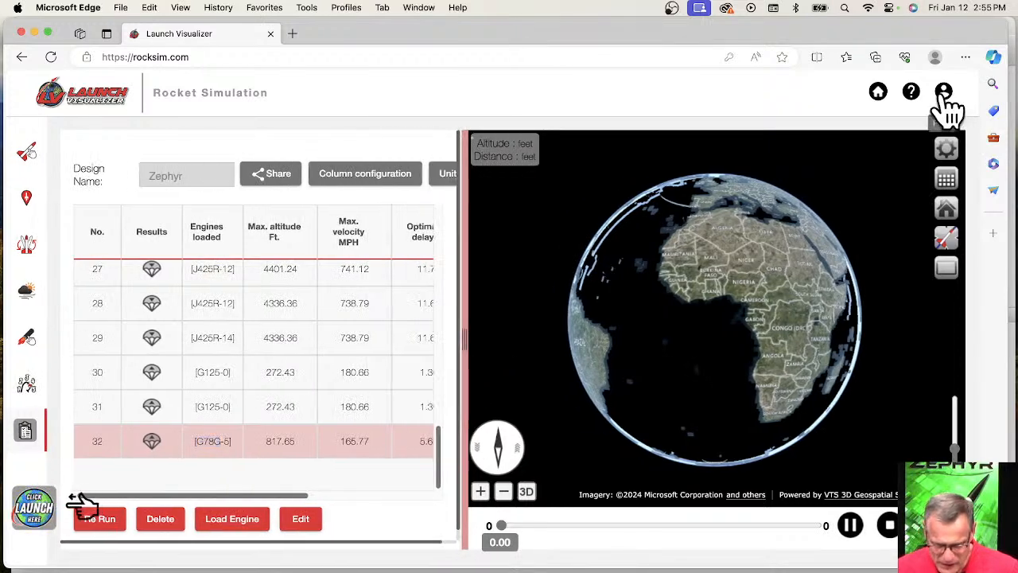
left_click(945, 93)
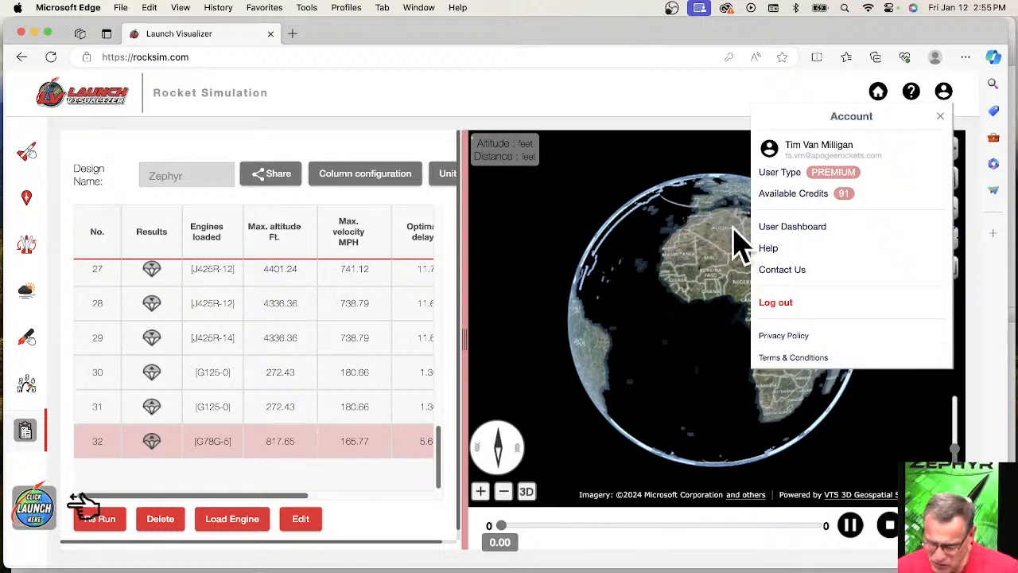
left_click(33, 511)
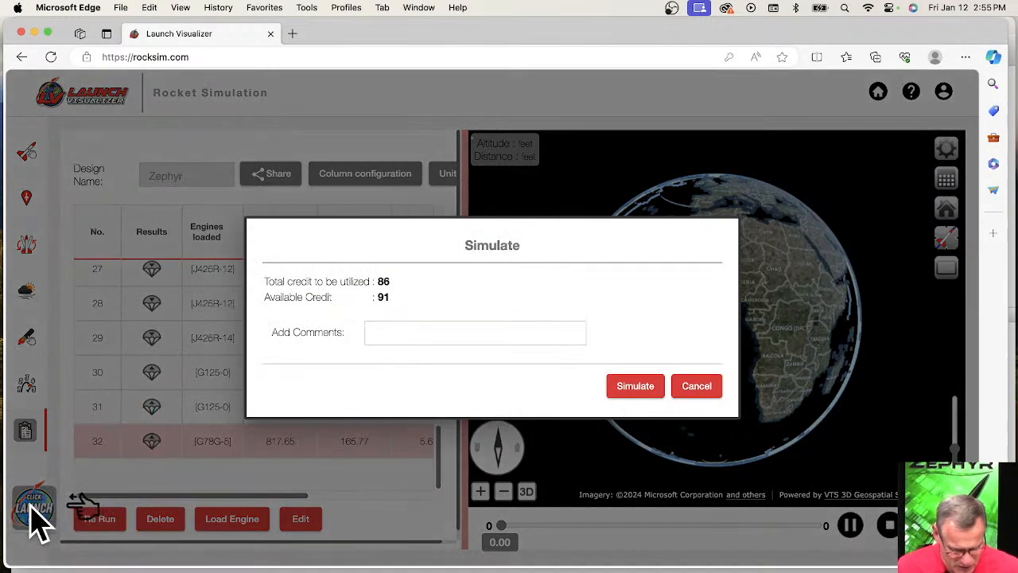
left_click(635, 387)
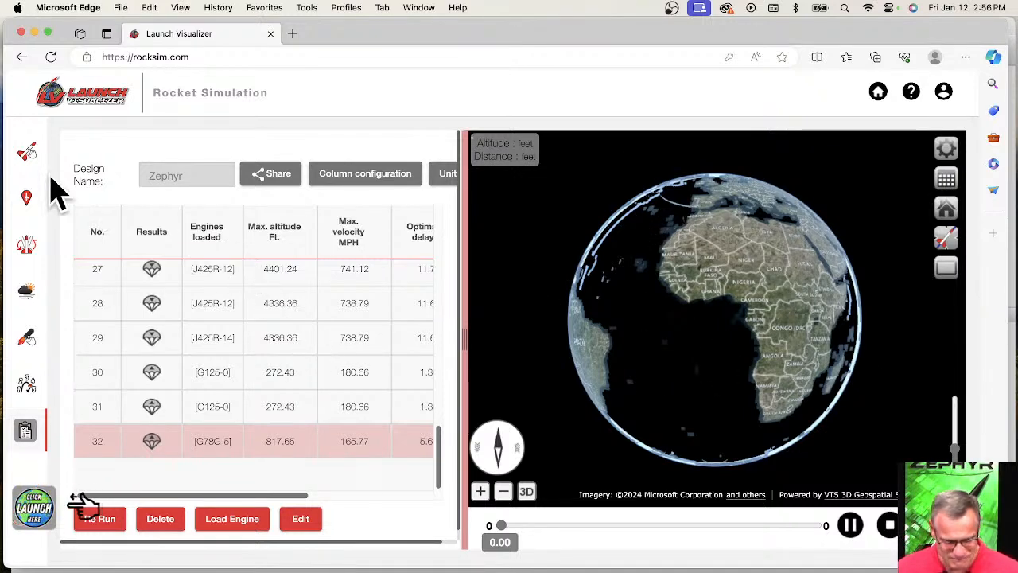
left_click(945, 95)
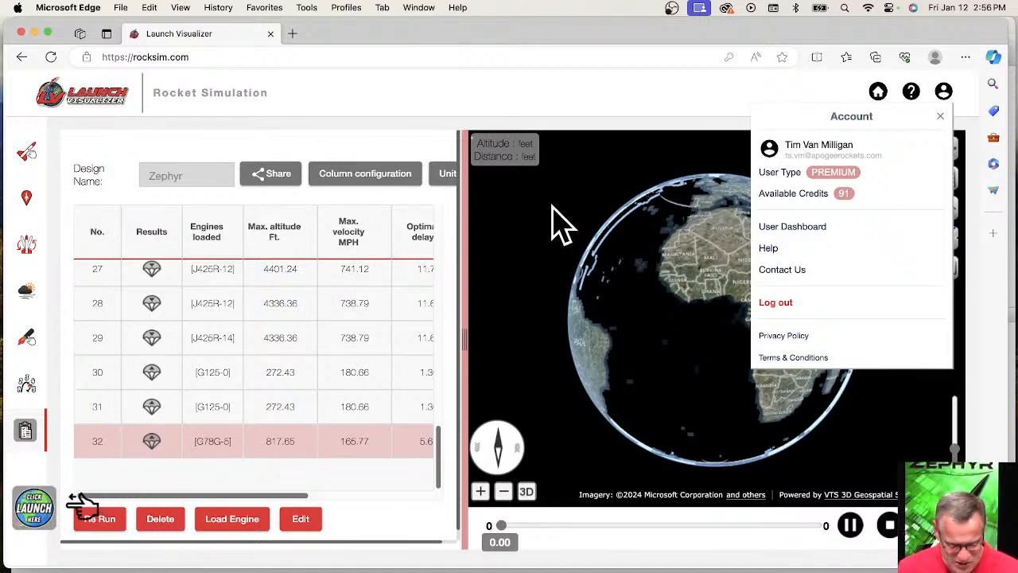
left_click(559, 234)
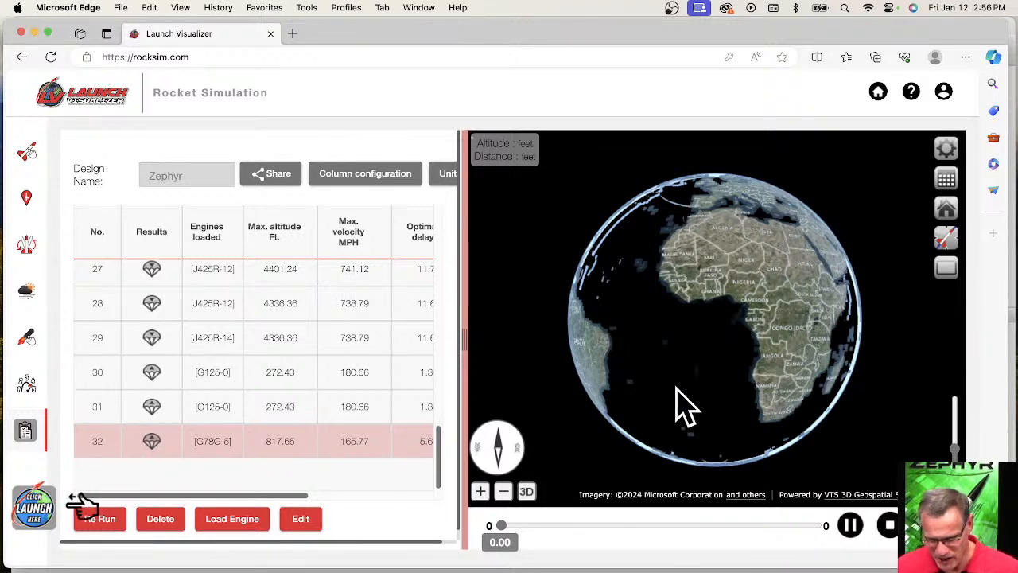
Rotate the 3D globe from Africa to North America and zoom in on the United States.
left_click_drag(676, 388, 823, 404)
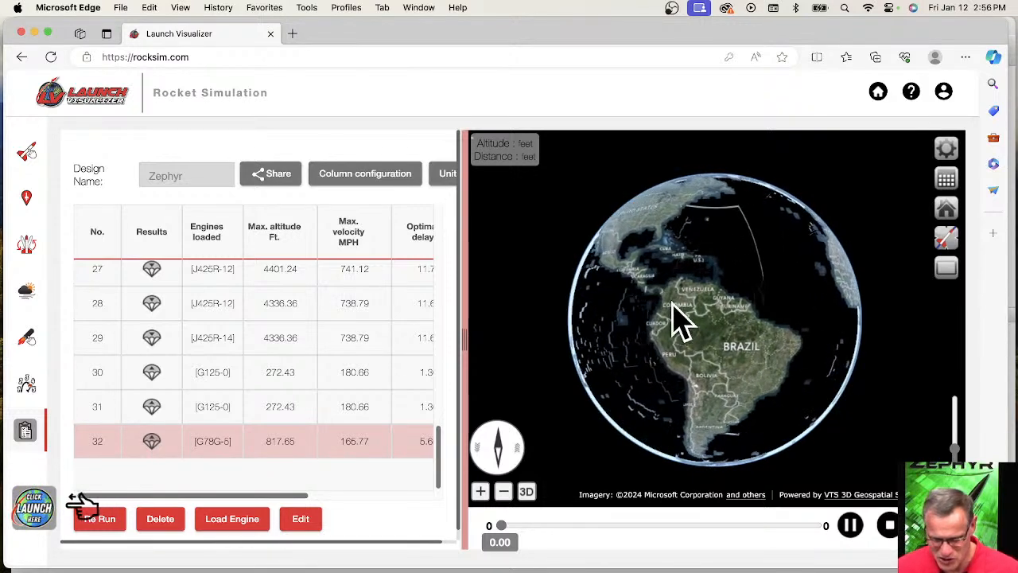
left_click_drag(680, 318, 750, 379)
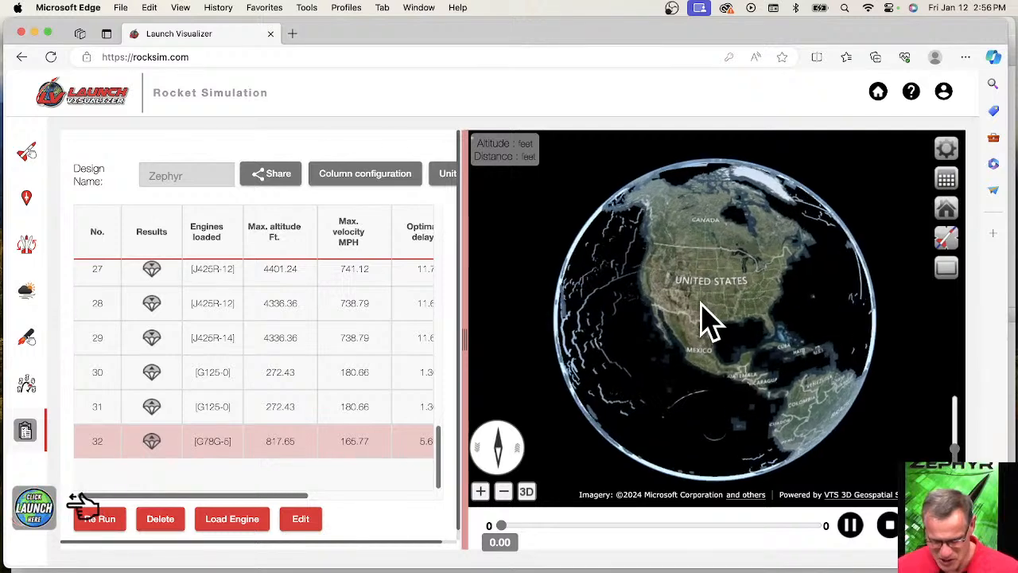
scroll(708, 326, "up", 5)
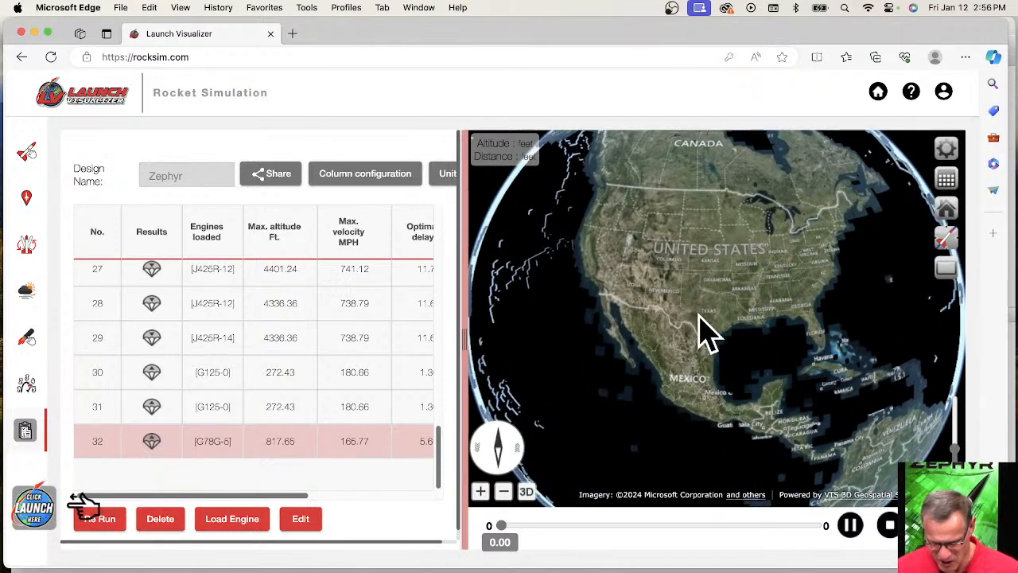
scroll(708, 326, "up", 3)
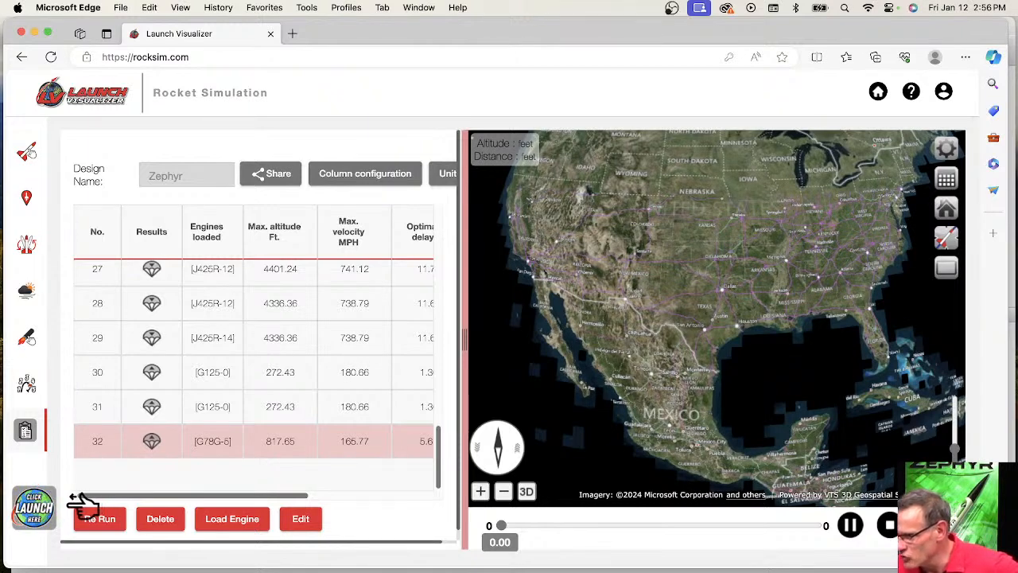
Close the Launch Visualizer window, return to RockSim and add a subassembly owned by the Catalyst's body tube.
left_click(21, 33)
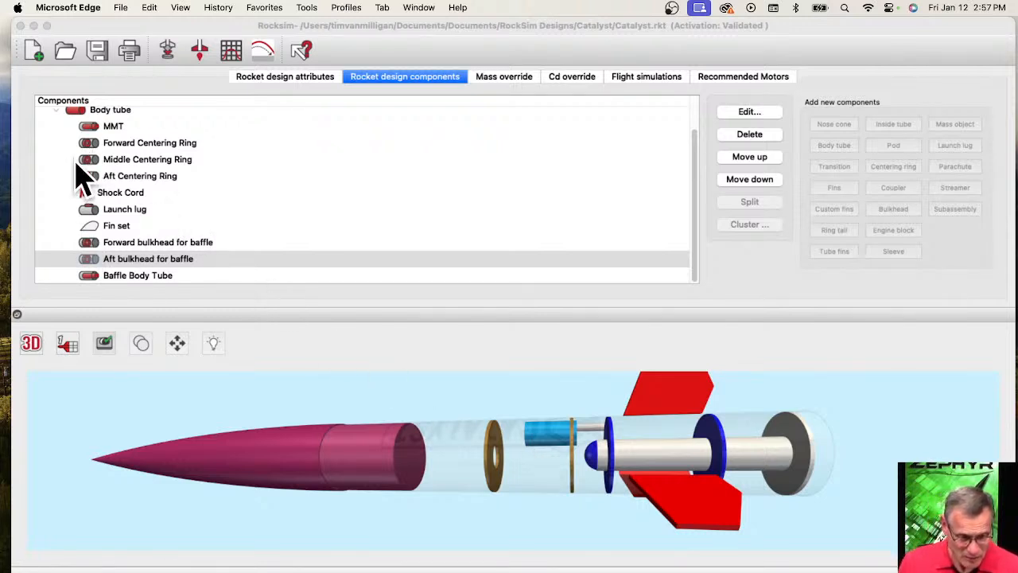
left_click(78, 130)
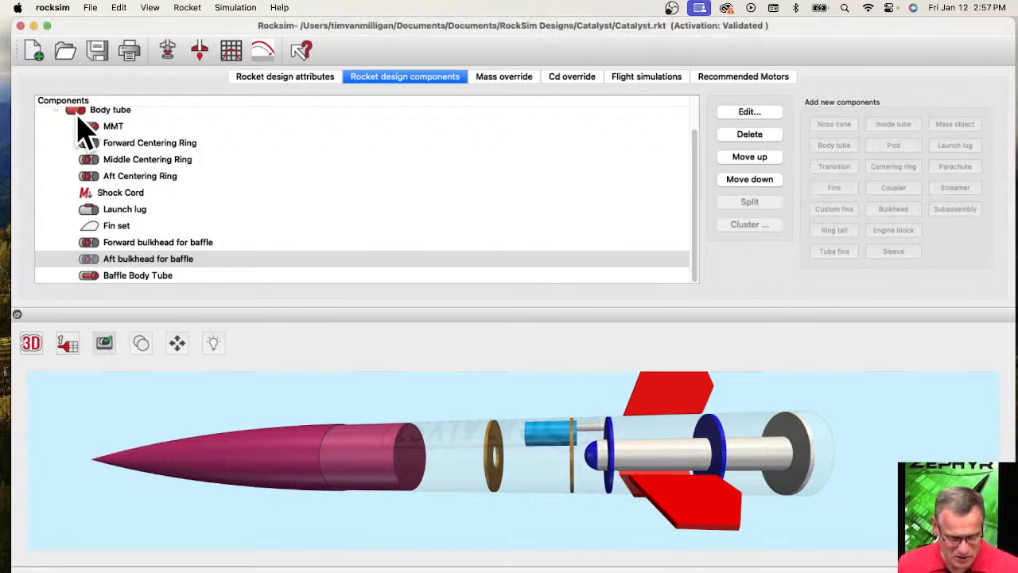
left_click(78, 114)
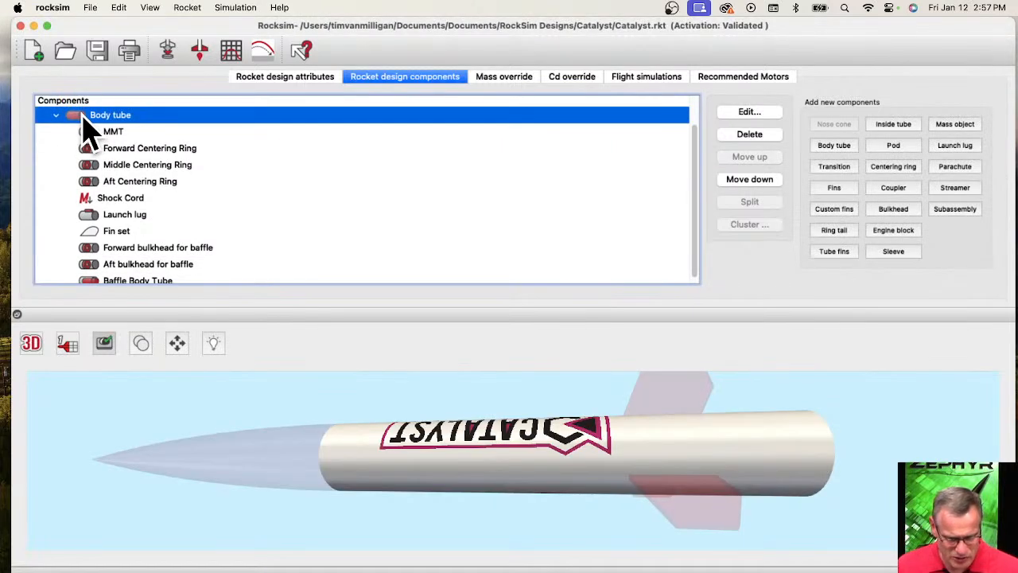
left_click(961, 212)
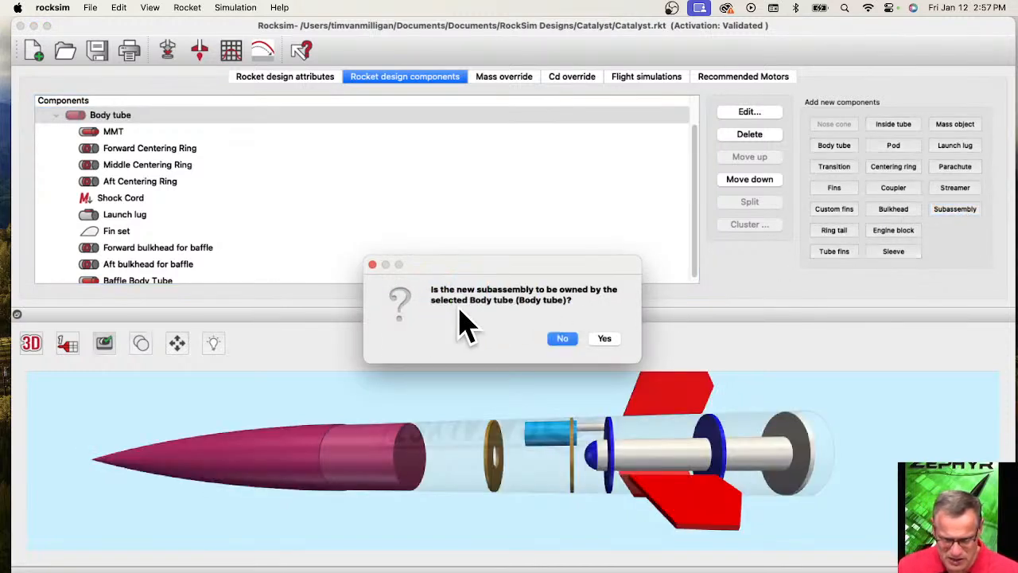
left_click(606, 339)
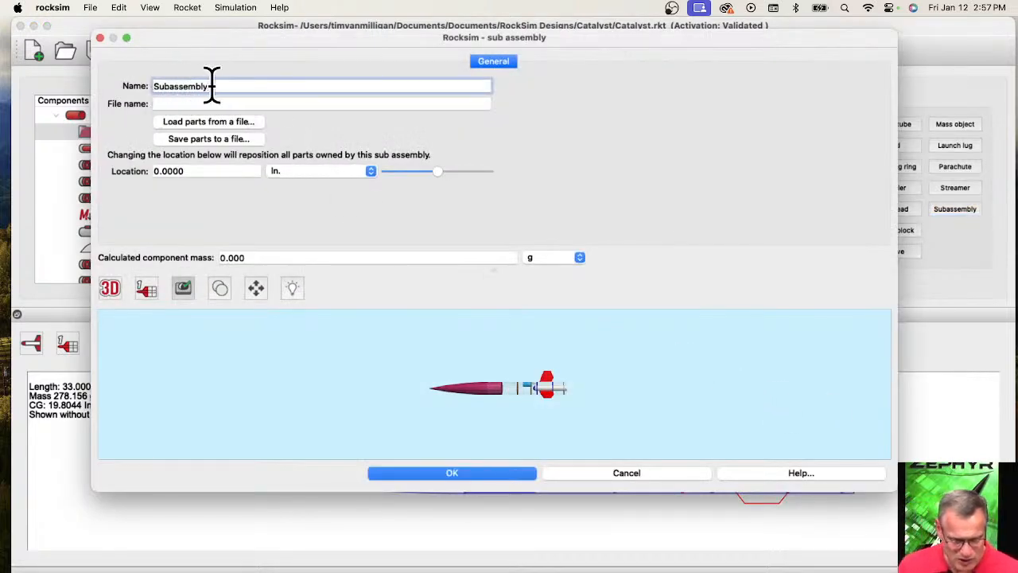
Name the new subassembly "Baffle Subassembly" and accept it without a file name.
key("BackSpace")
key("BackSpace")
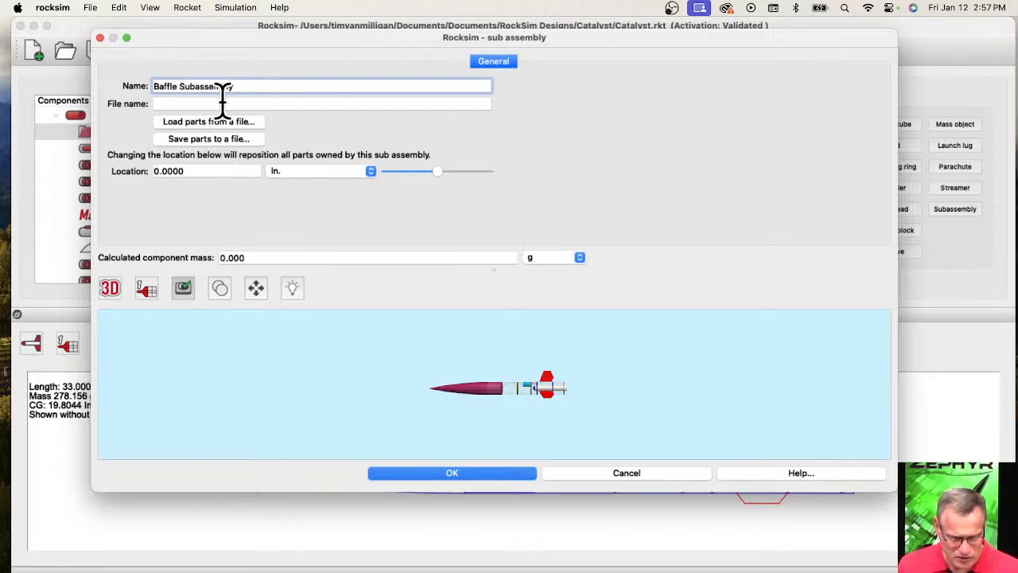
key("Tab")
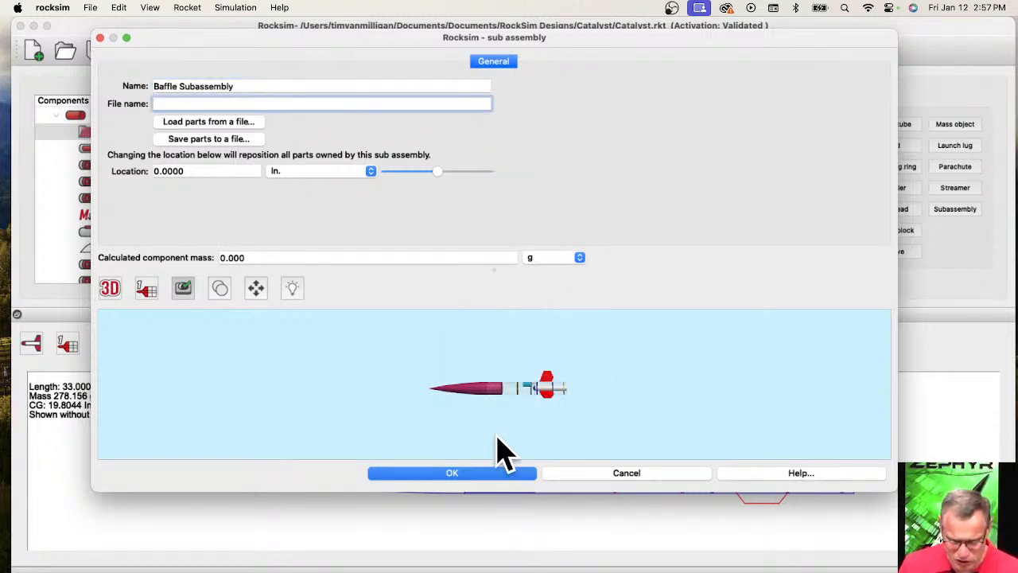
left_click(483, 474)
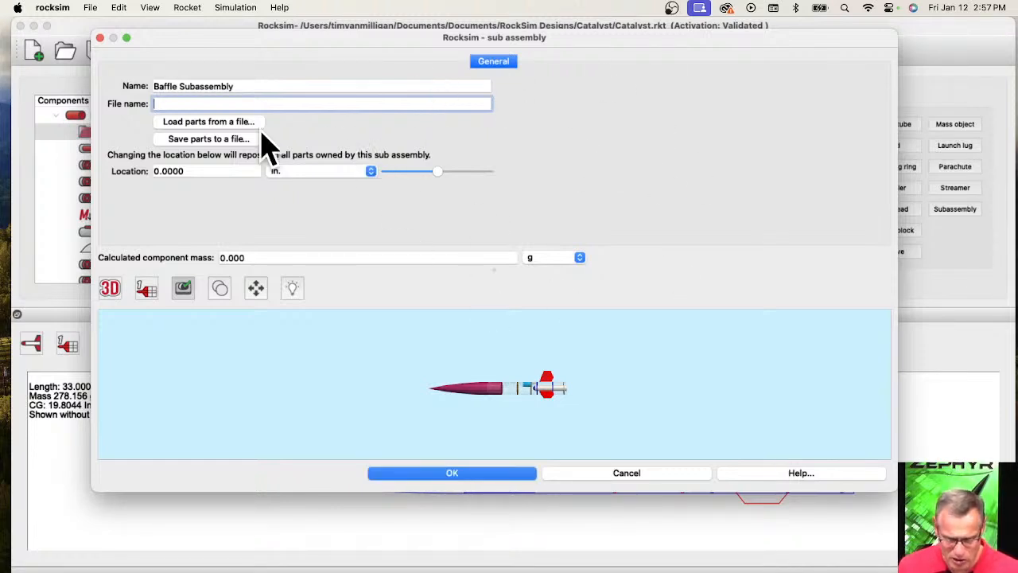
left_click(224, 144)
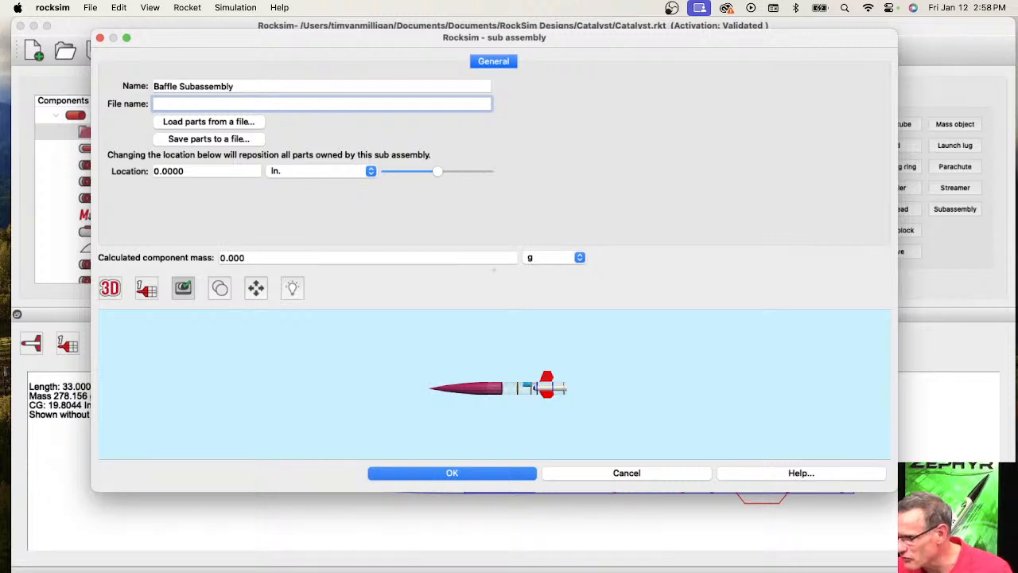
key("Return")
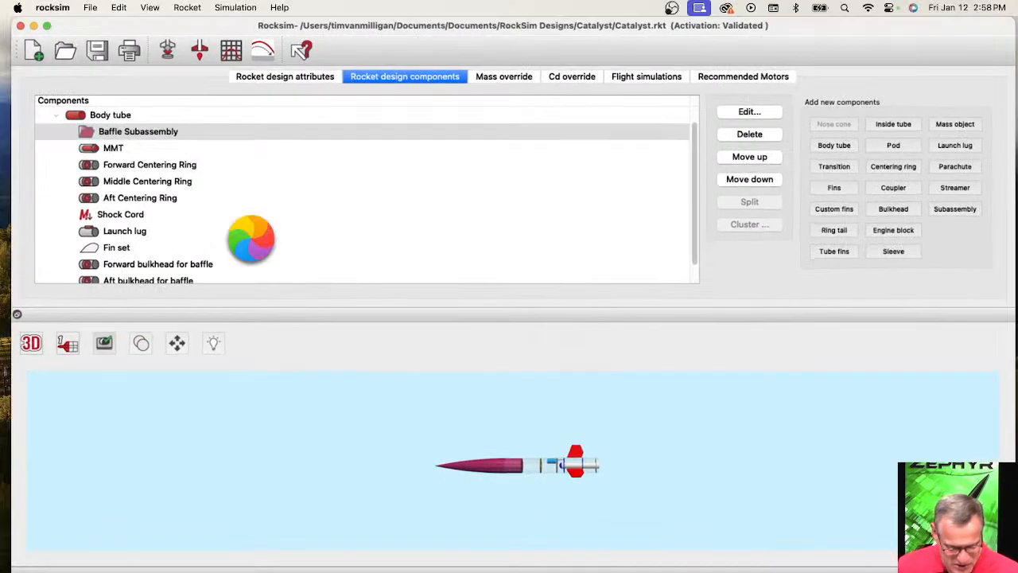
Cut the forward bulkhead for baffle from the body tube and paste it into the Baffle Subassembly.
scroll(260, 254, "down", 1)
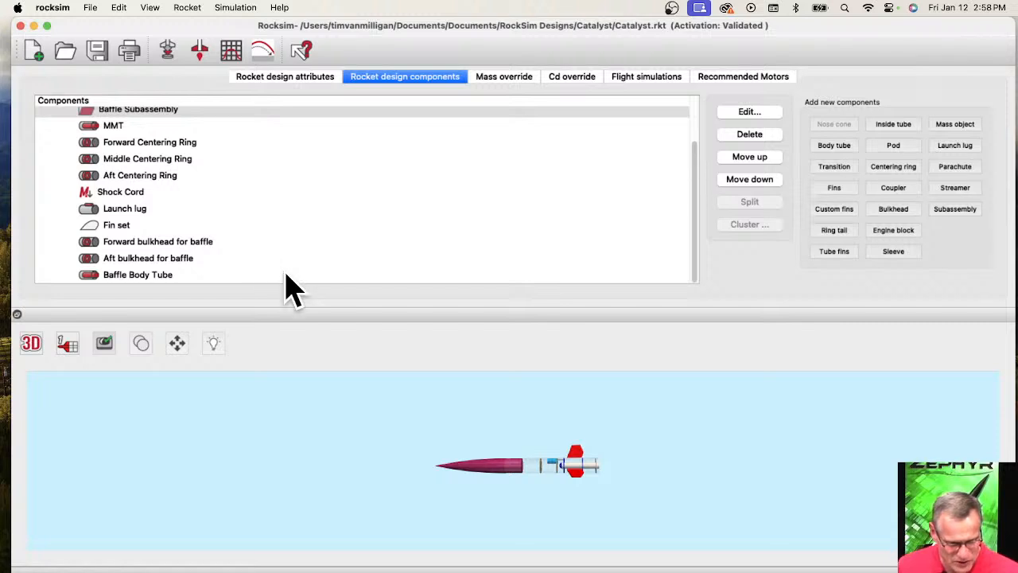
scroll(208, 218, "up", 3)
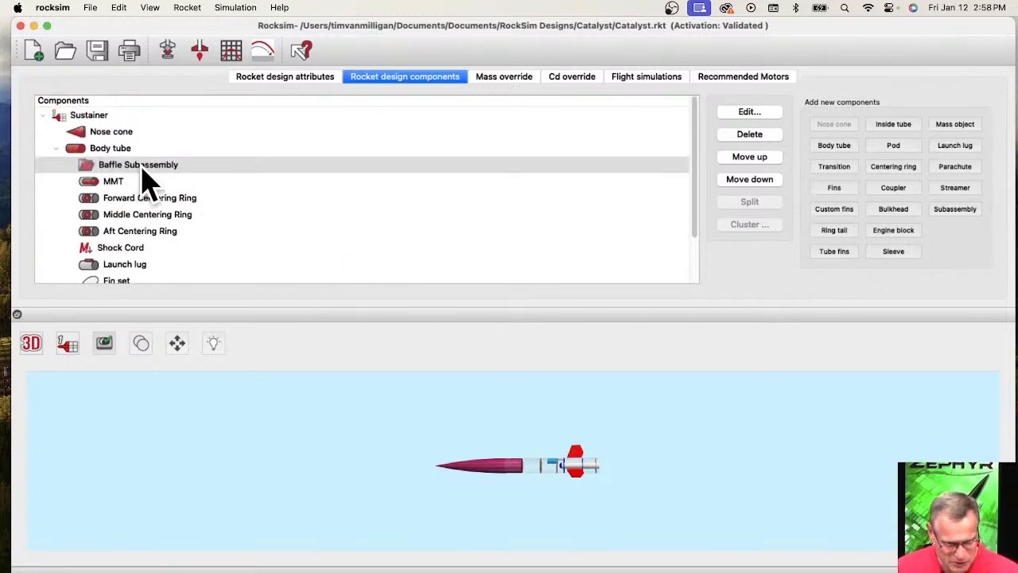
scroll(205, 174, "down", 3)
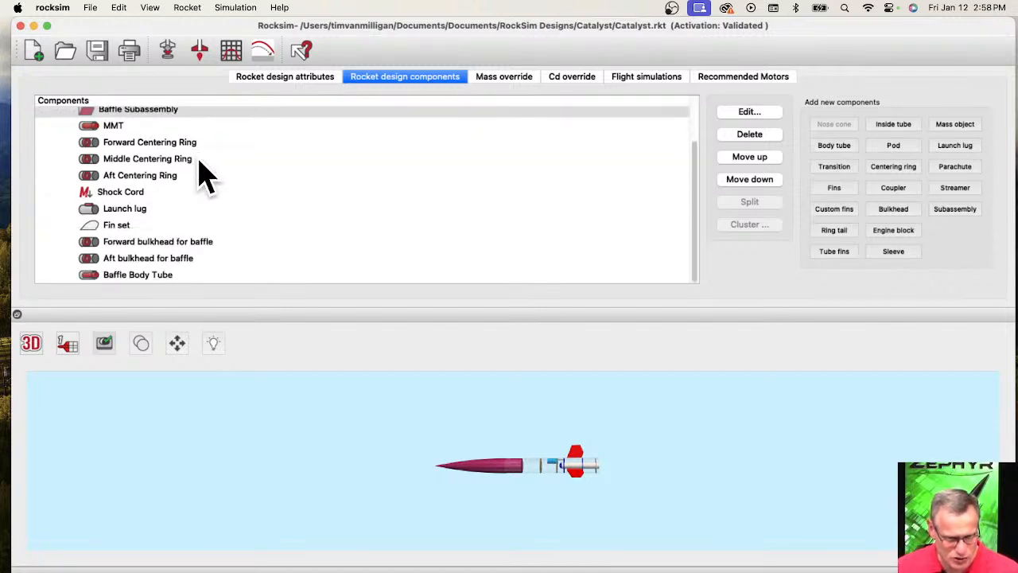
left_click(140, 245)
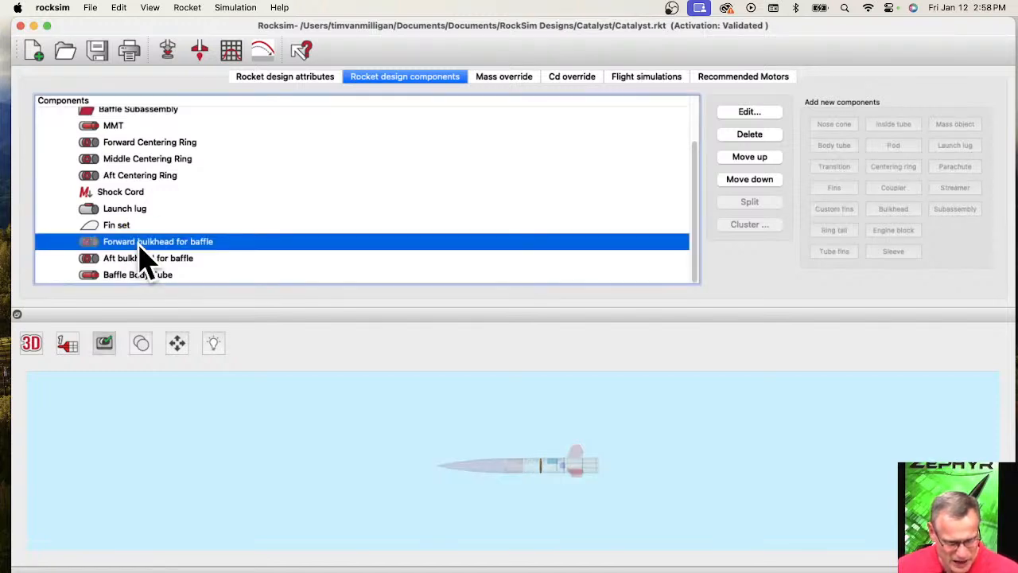
right_click(140, 246)
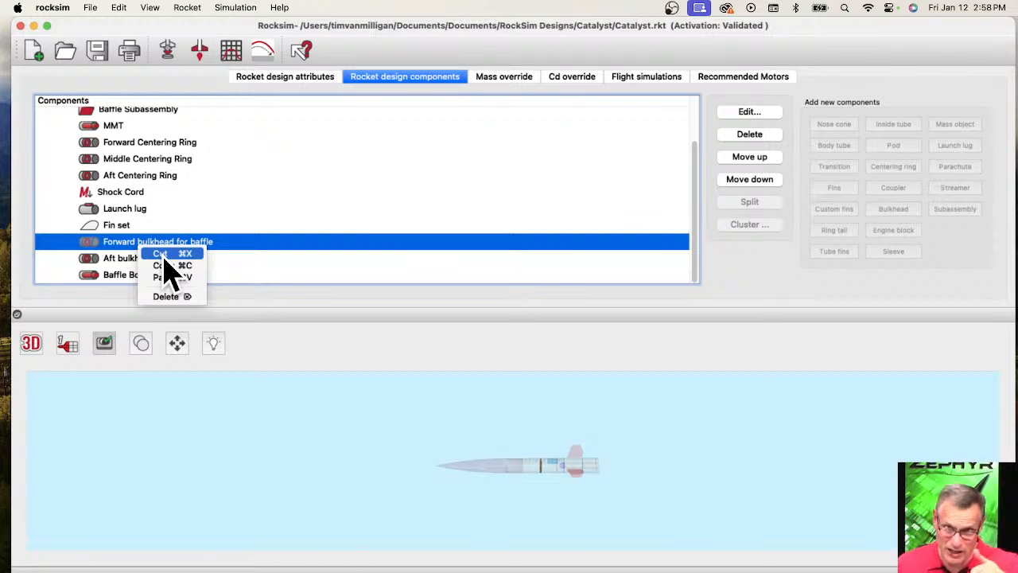
left_click(165, 254)
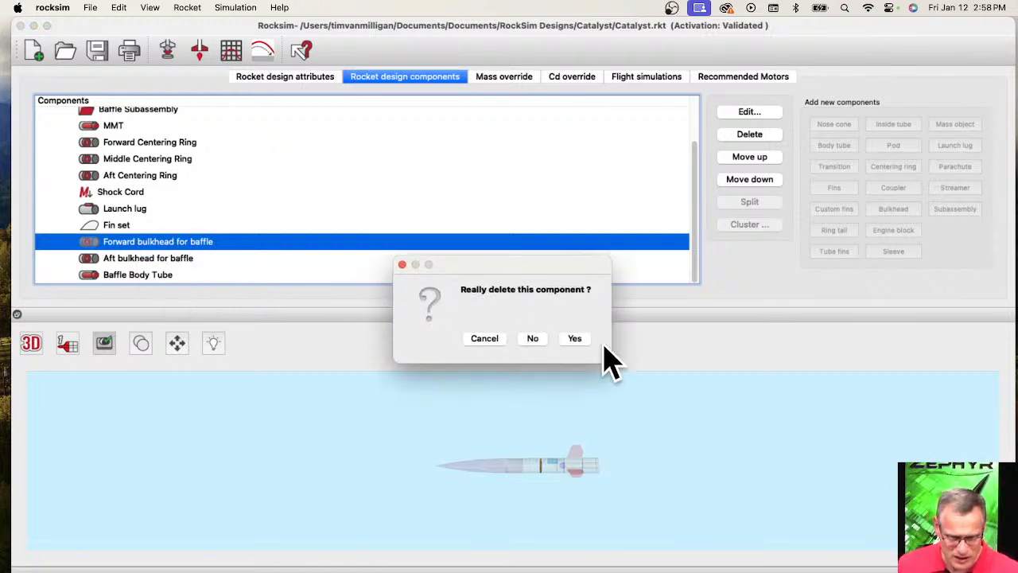
left_click(498, 337)
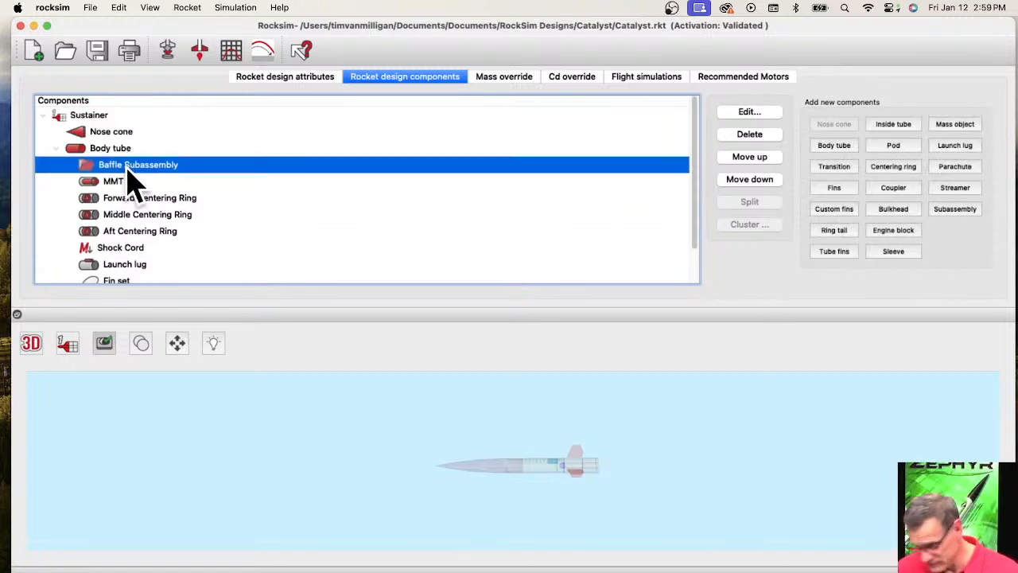
right_click(127, 171)
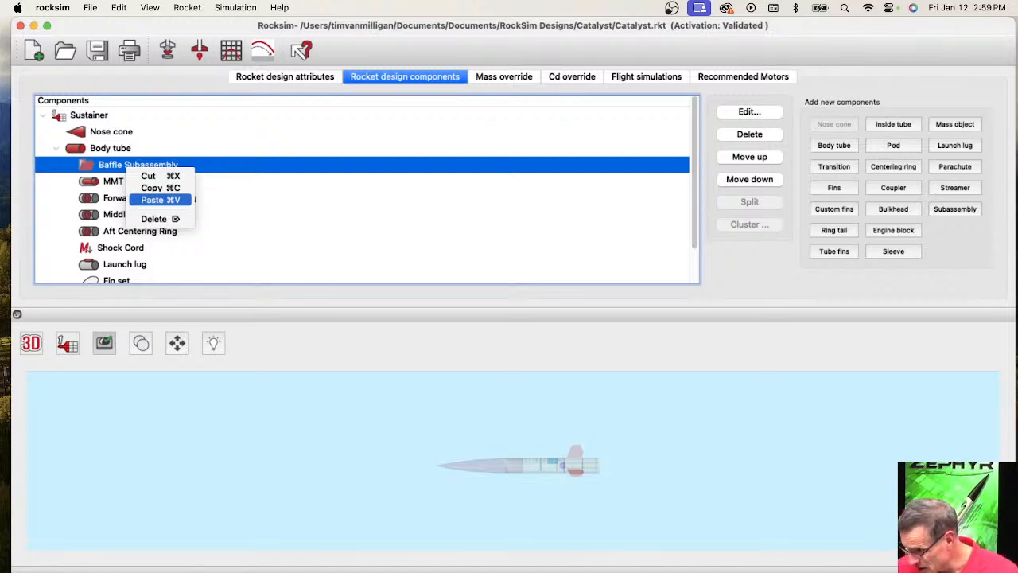
left_click(160, 200)
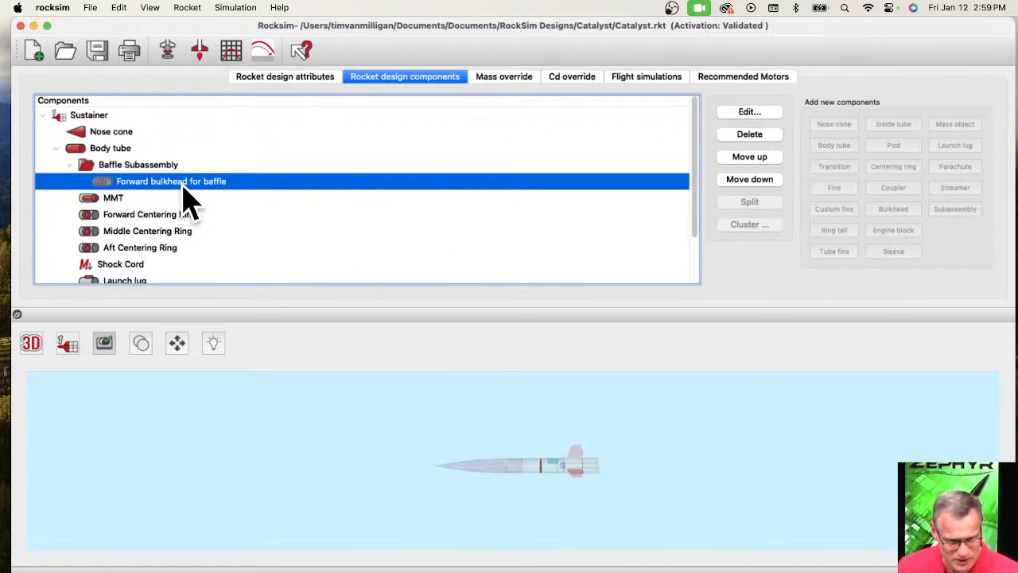
Cut the aft bulkhead for baffle from the body tube and paste it into the Baffle Subassembly.
scroll(223, 211, "down", 3)
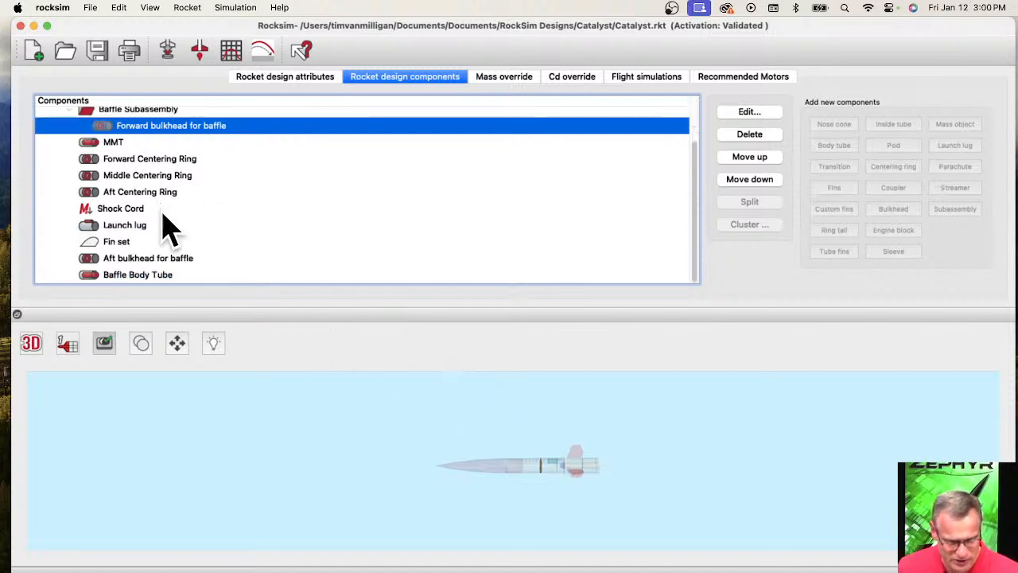
left_click(130, 262)
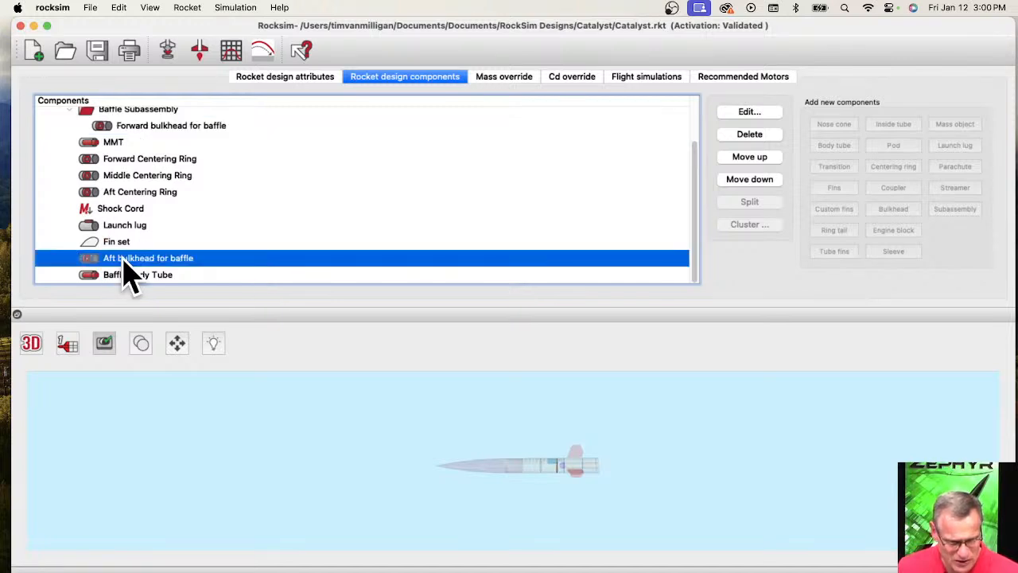
right_click(121, 124)
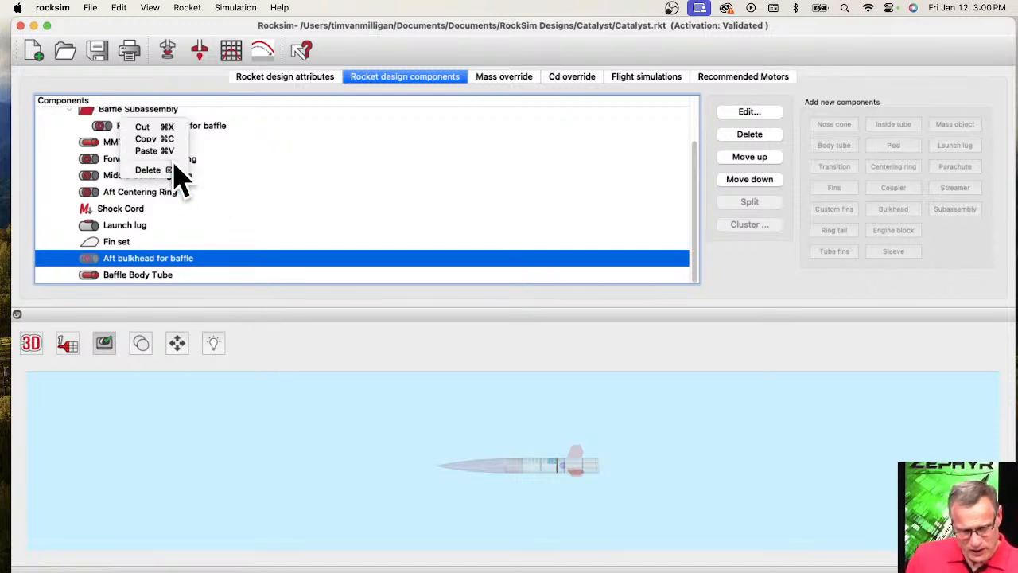
key("Delete")
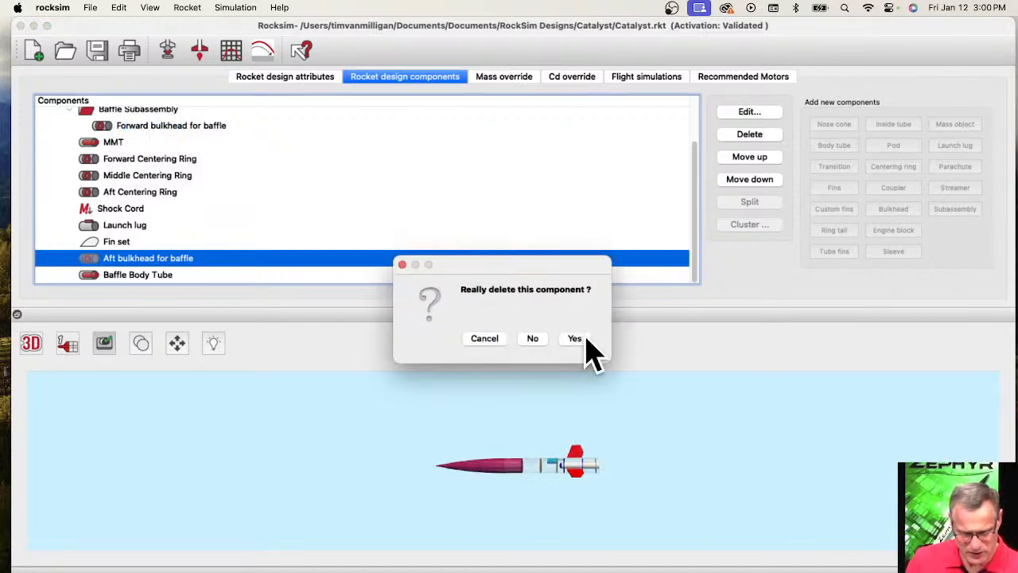
left_click(402, 265)
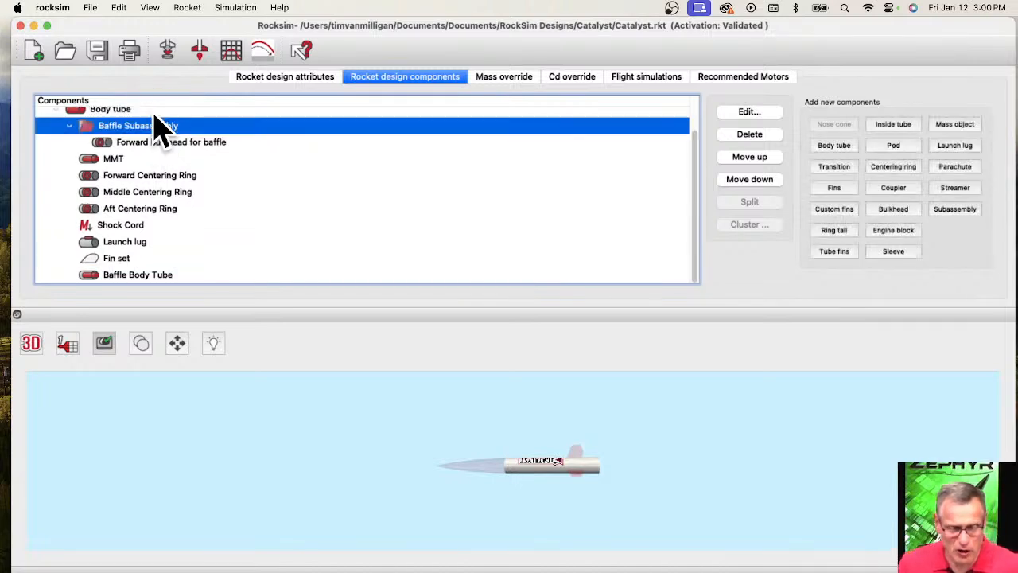
left_click(152, 116)
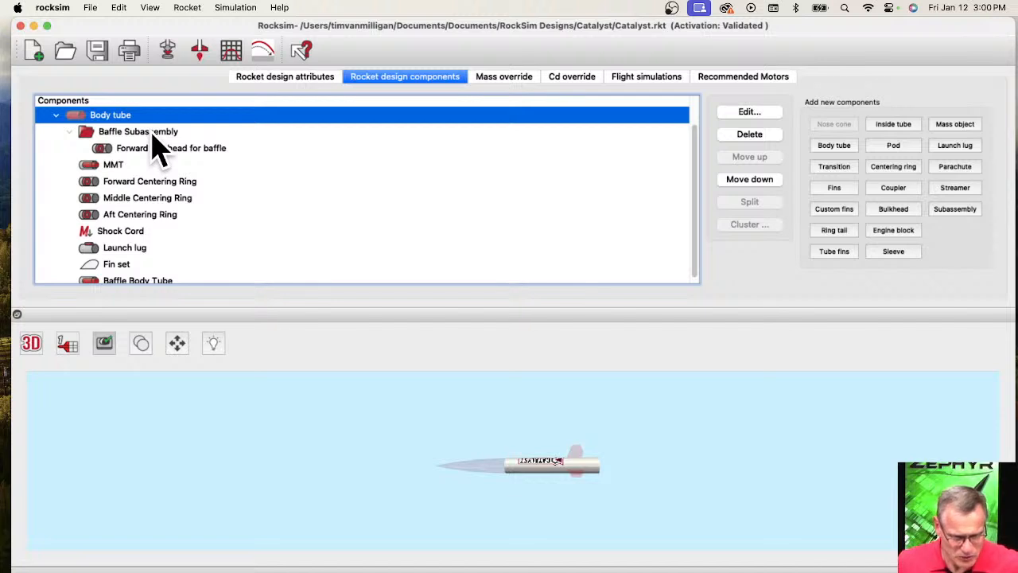
left_click(155, 132)
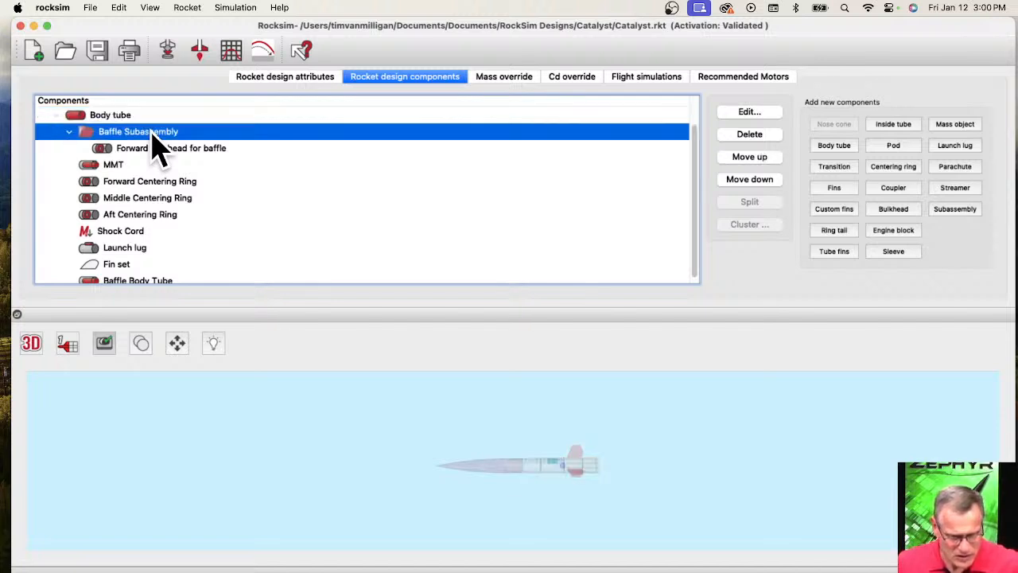
right_click(154, 135)
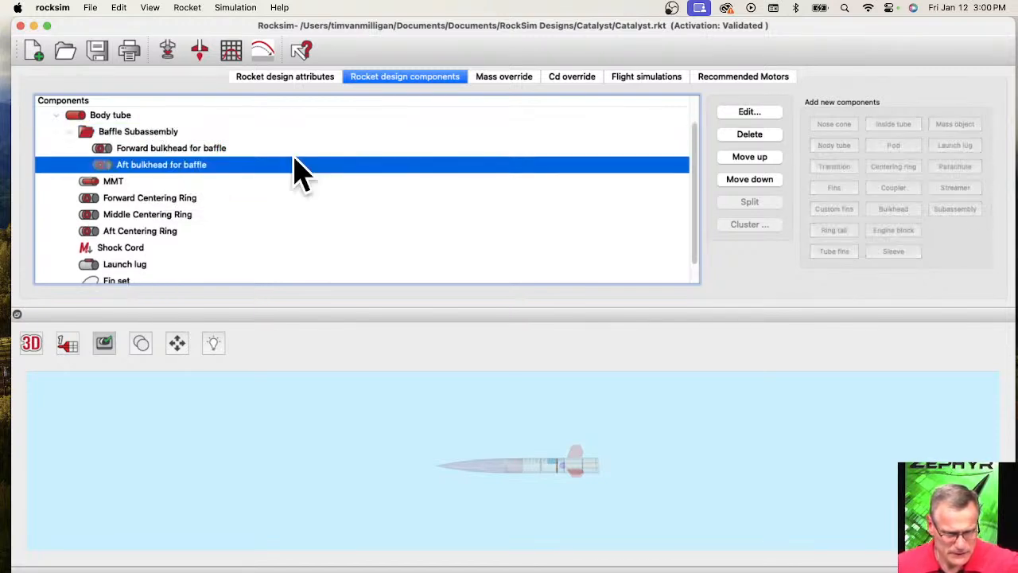
Enter the file name 3" Baffle for the Baffle Subassembly and try to save its parts to a file, then cancel the save.
left_click(125, 132)
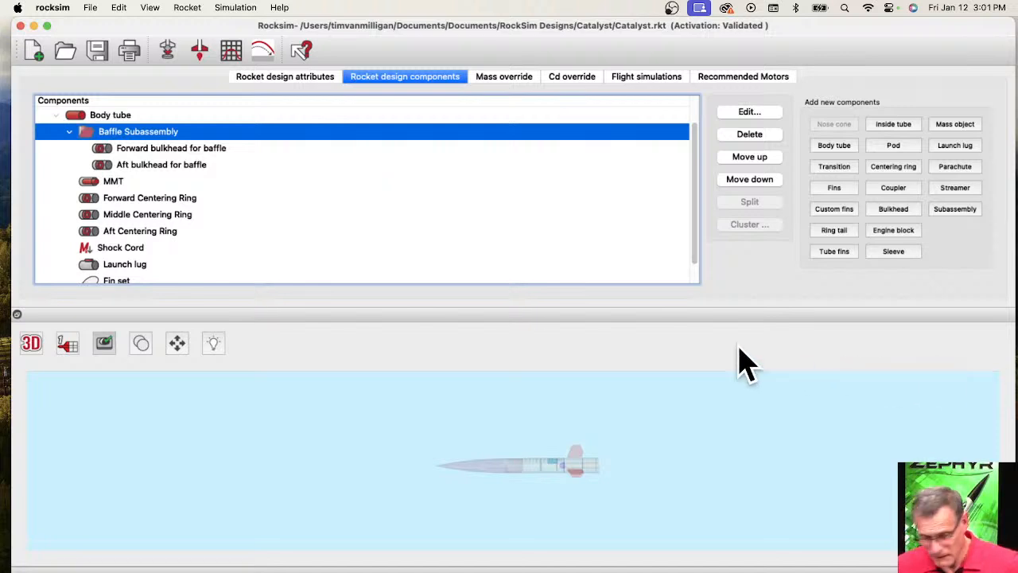
mouse_move(293, 30)
left_mouse_down()
mouse_move(296, 60)
mouse_move(287, 31)
left_mouse_up()
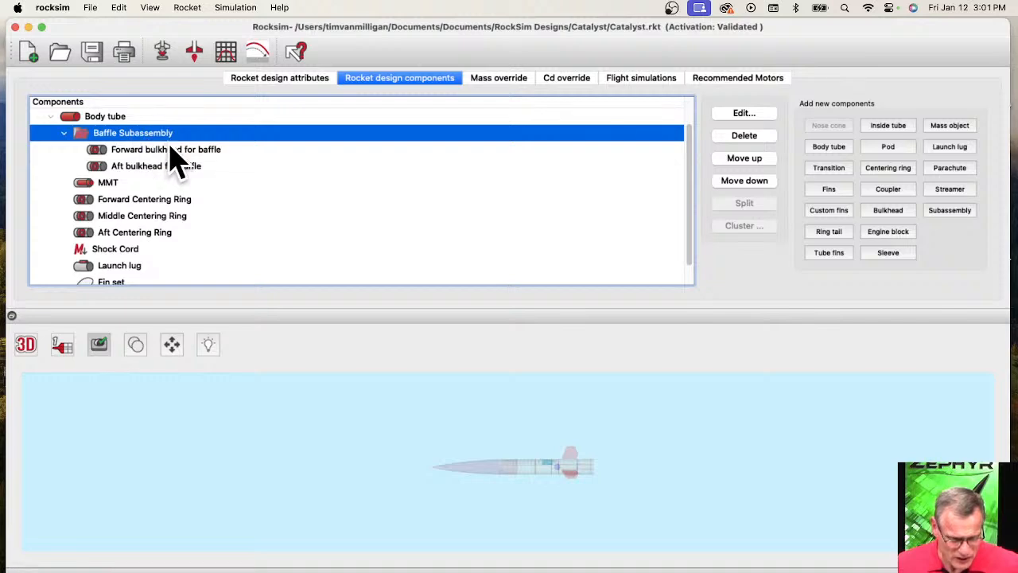
double_click(141, 135)
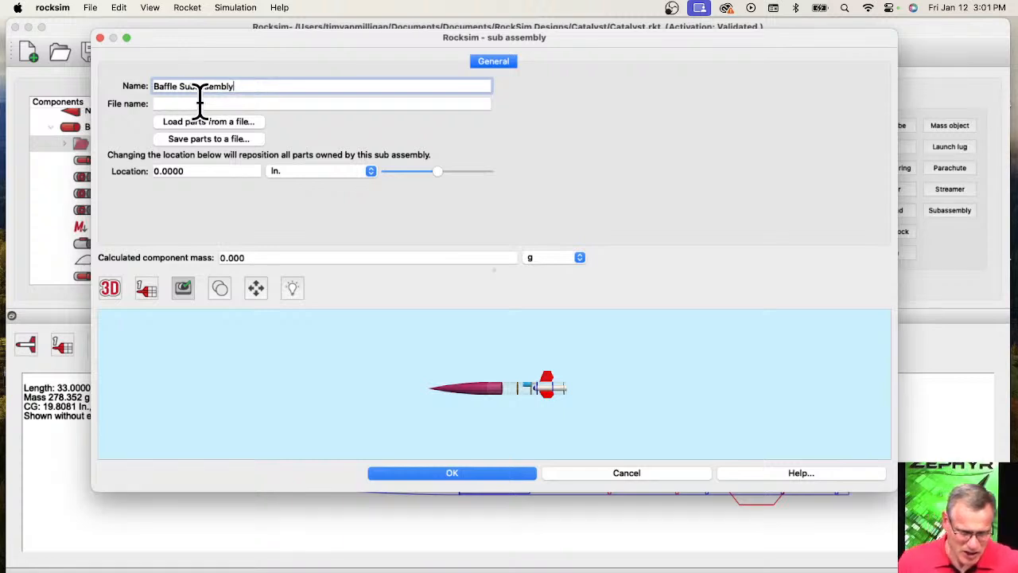
left_click(261, 104)
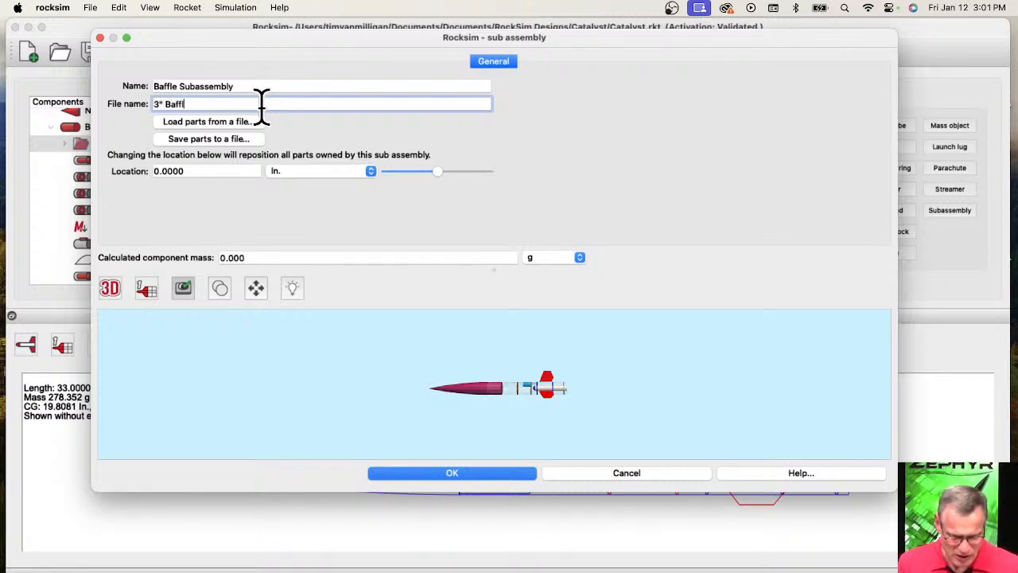
left_click(217, 142)
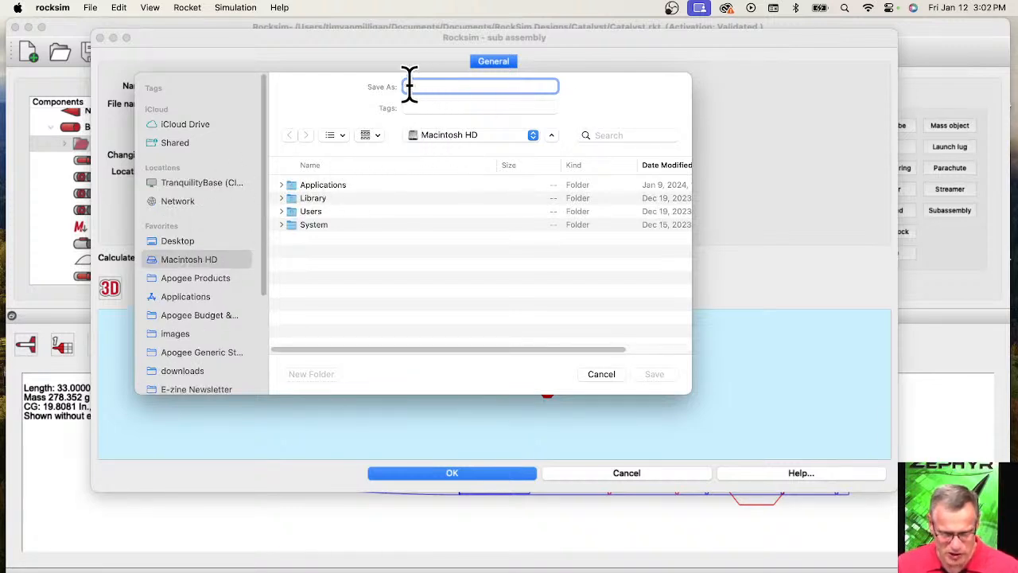
left_click(593, 375)
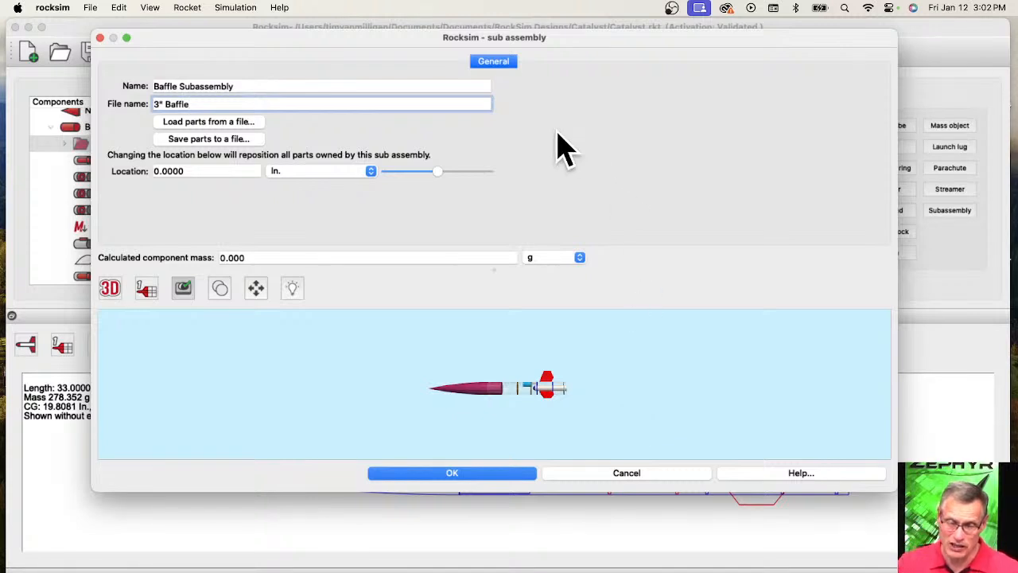
Reposition the Baffle Subassembly's settings window and close it, discarding the changes.
left_click_drag(268, 38, 253, 214)
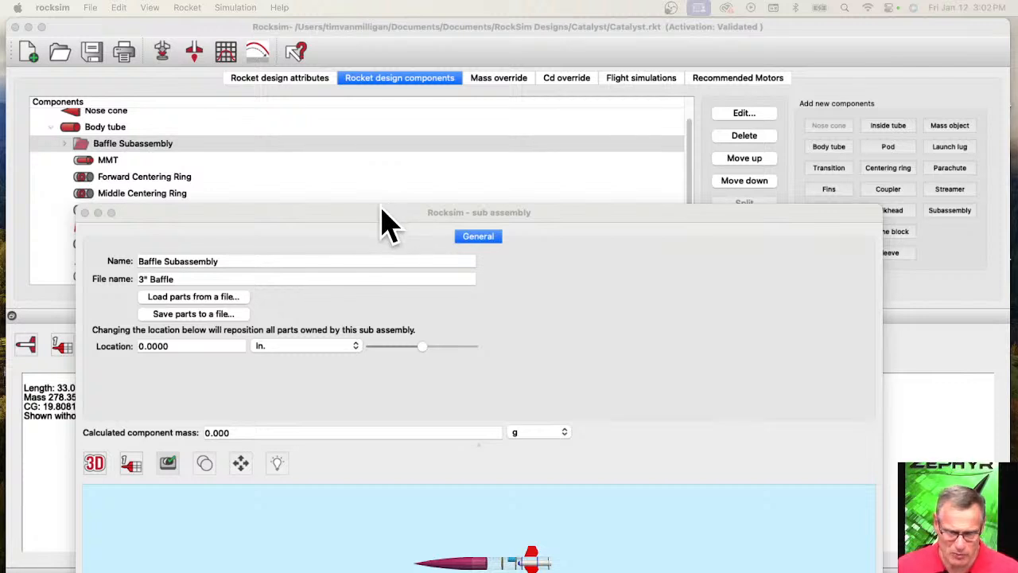
left_click_drag(380, 211, 403, 127)
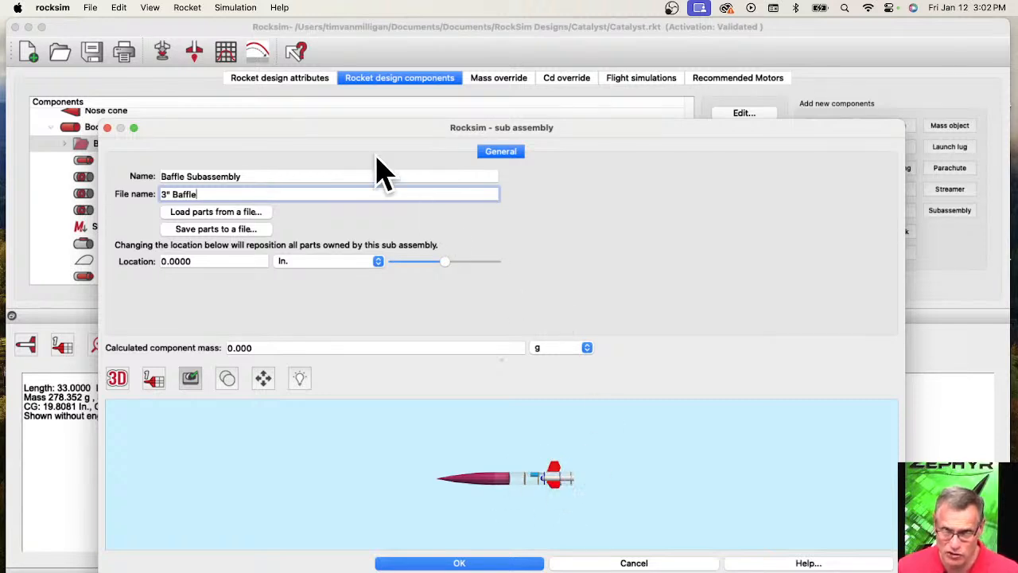
left_click_drag(370, 133, 365, 47)
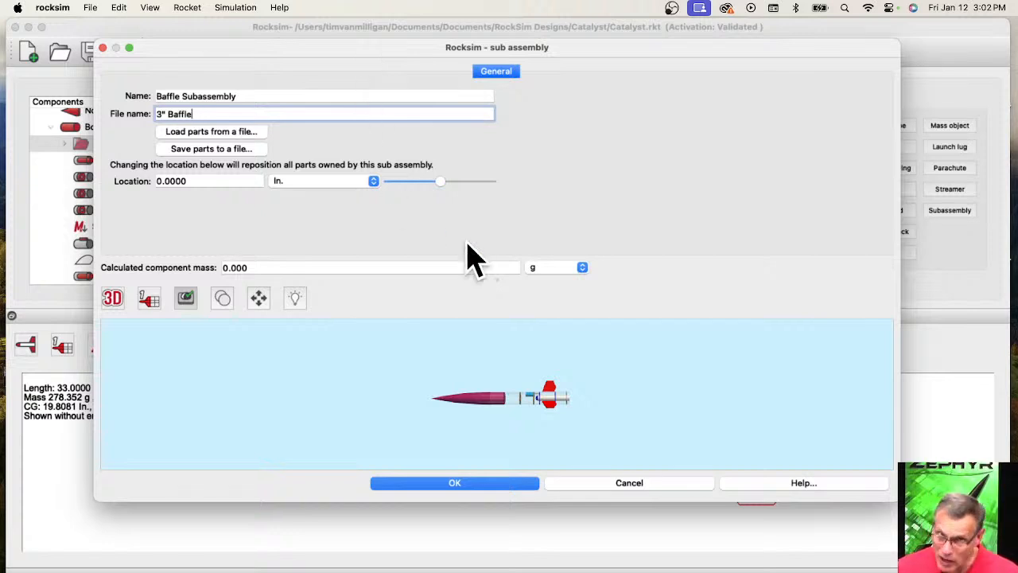
left_click(655, 484)
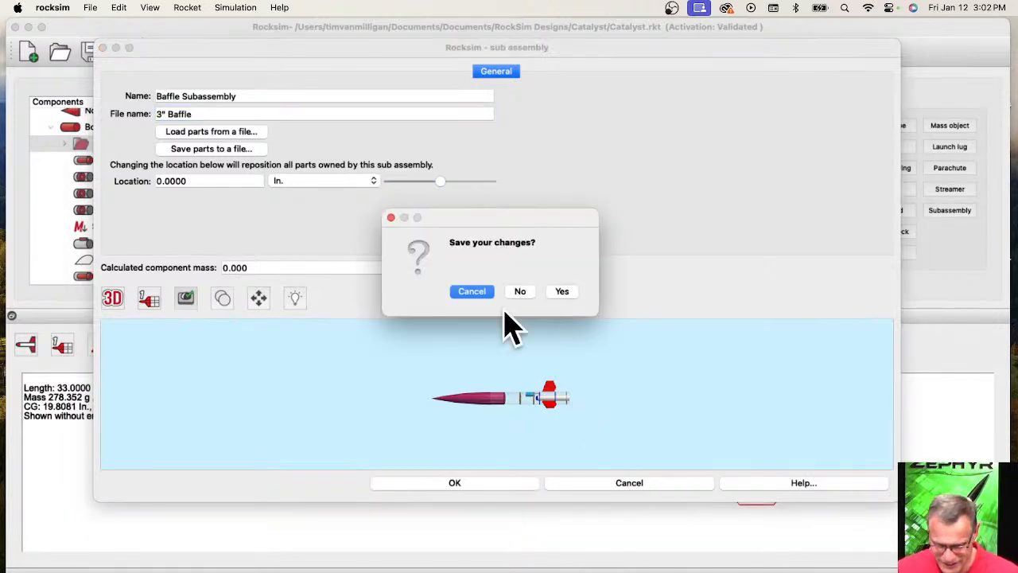
left_click(520, 291)
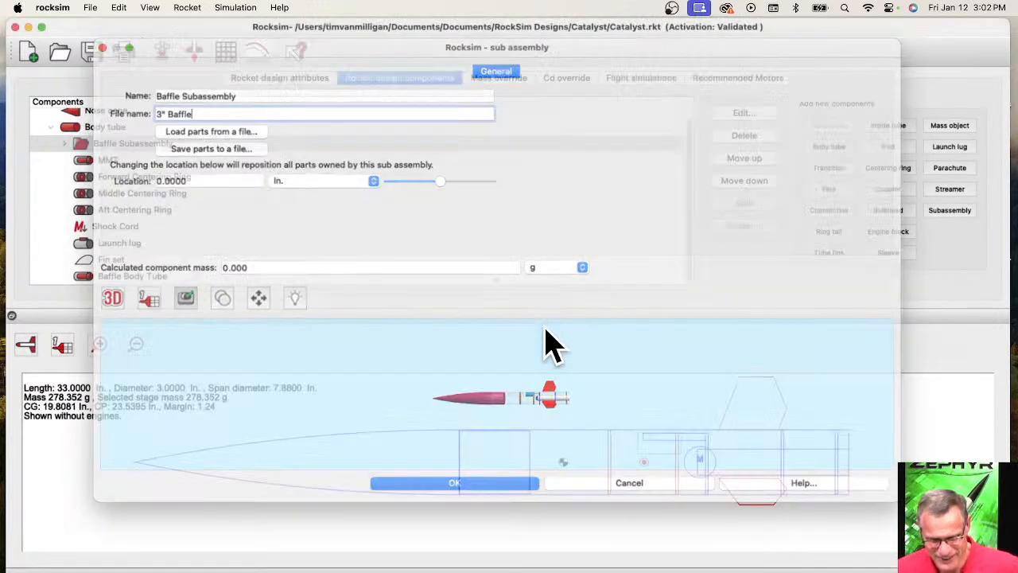